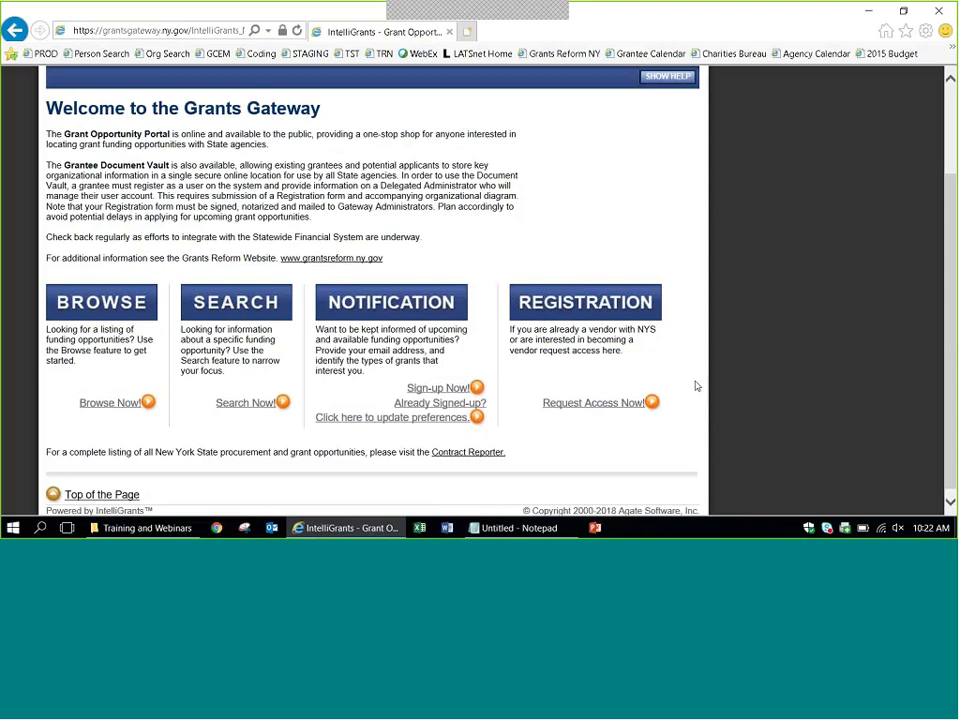
pyautogui.scroll(3, 90, 113)
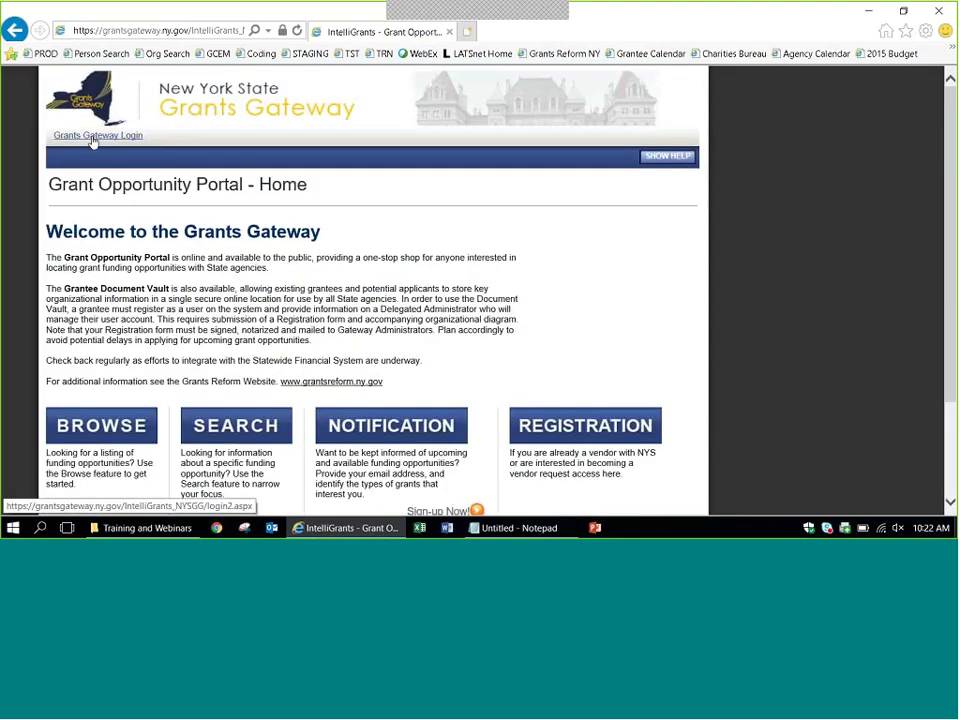
pyautogui.click(118, 33)
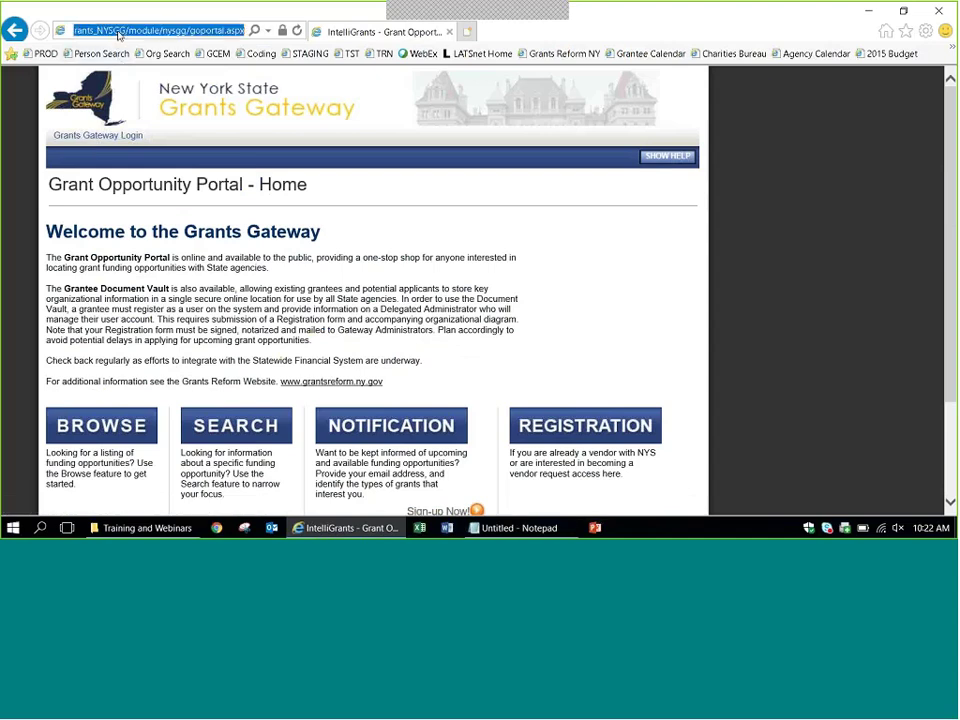
pyautogui.click(118, 32)
pyautogui.press('Left')
pyautogui.press('Left')
pyautogui.press('Left')
pyautogui.press('Left')
pyautogui.press('Left')
pyautogui.press('Left')
pyautogui.press('Left')
pyautogui.press('Left')
pyautogui.press('Left')
pyautogui.press('Left')
pyautogui.press('Left')
pyautogui.press('Left')
pyautogui.press('Left')
pyautogui.press('Left')
pyautogui.press('Left')
pyautogui.press('Left')
pyautogui.press('Left')
pyautogui.press('Left')
pyautogui.press('Left')
pyautogui.press('Left')
pyautogui.press('Left')
pyautogui.press('Left')
pyautogui.press('Left')
pyautogui.press('Left')
pyautogui.press('Left')
pyautogui.press('Left')
pyautogui.press('Left')
pyautogui.press('Left')
pyautogui.press('Left')
pyautogui.press('Left')
pyautogui.press('Left')
pyautogui.press('Left')
pyautogui.press('Left')
pyautogui.press('Left')
pyautogui.press('Left')
pyautogui.press('Left')
pyautogui.press('Left')
pyautogui.press('Left')
pyautogui.press('Right')
pyautogui.press('Right')
pyautogui.press('Right')
pyautogui.press('Right')
pyautogui.press('Right')
pyautogui.press('Right')
pyautogui.press('Right')
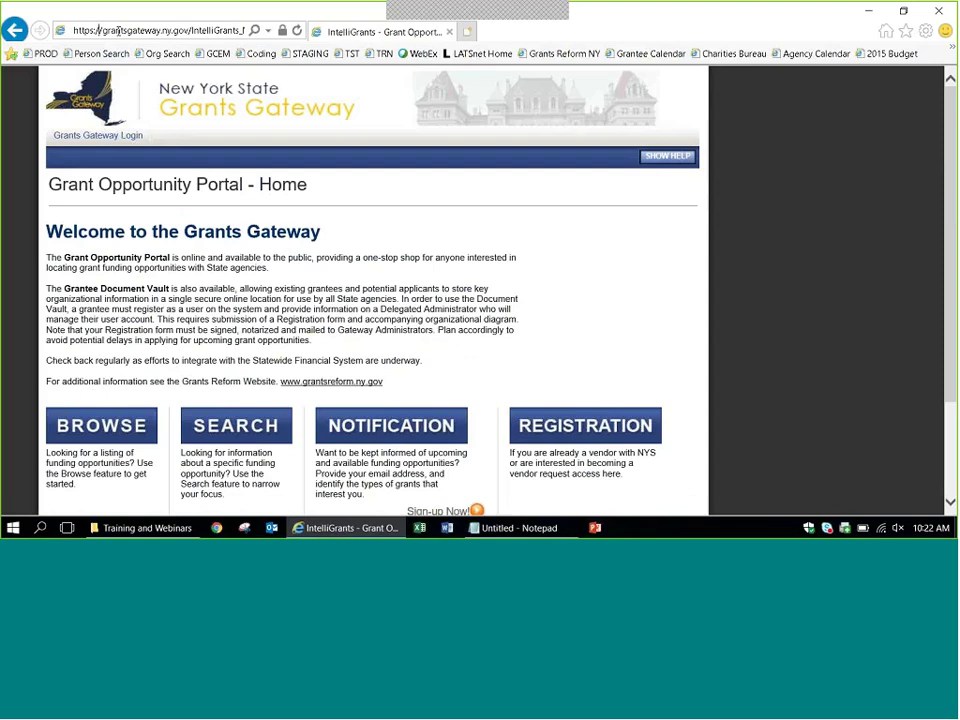
pyautogui.write('www.')
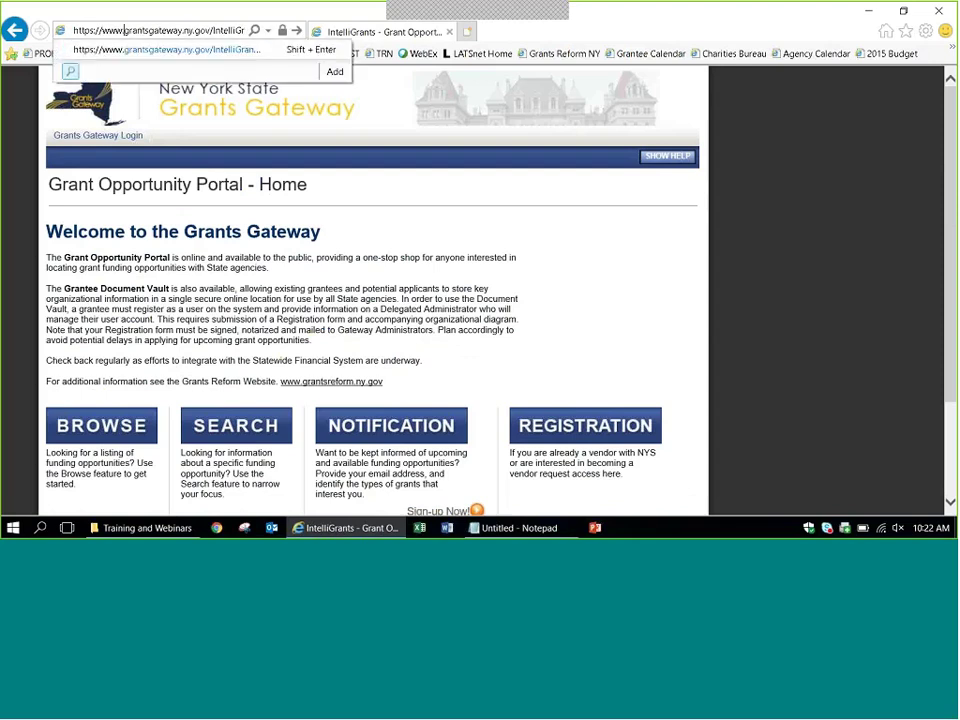
pyautogui.press('Return')
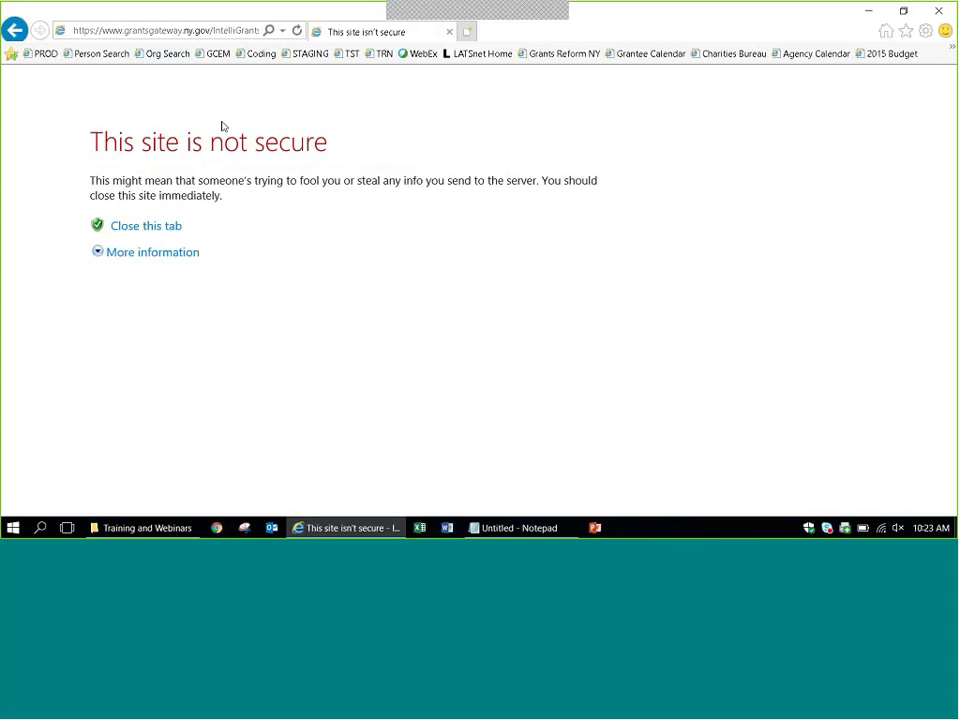
pyautogui.click(164, 252)
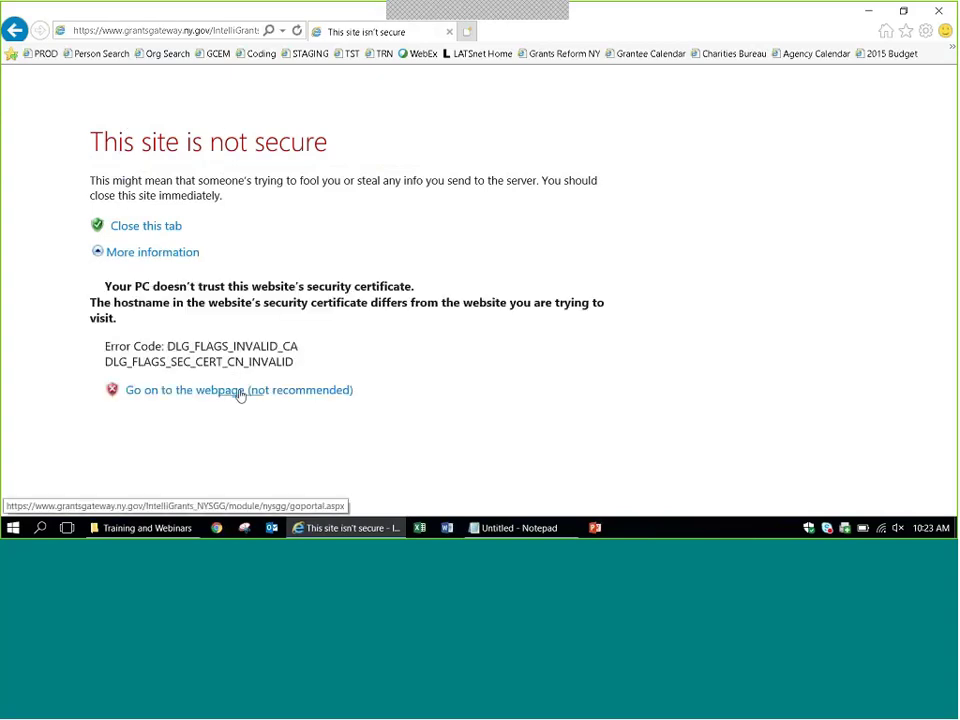
pyautogui.click(209, 394)
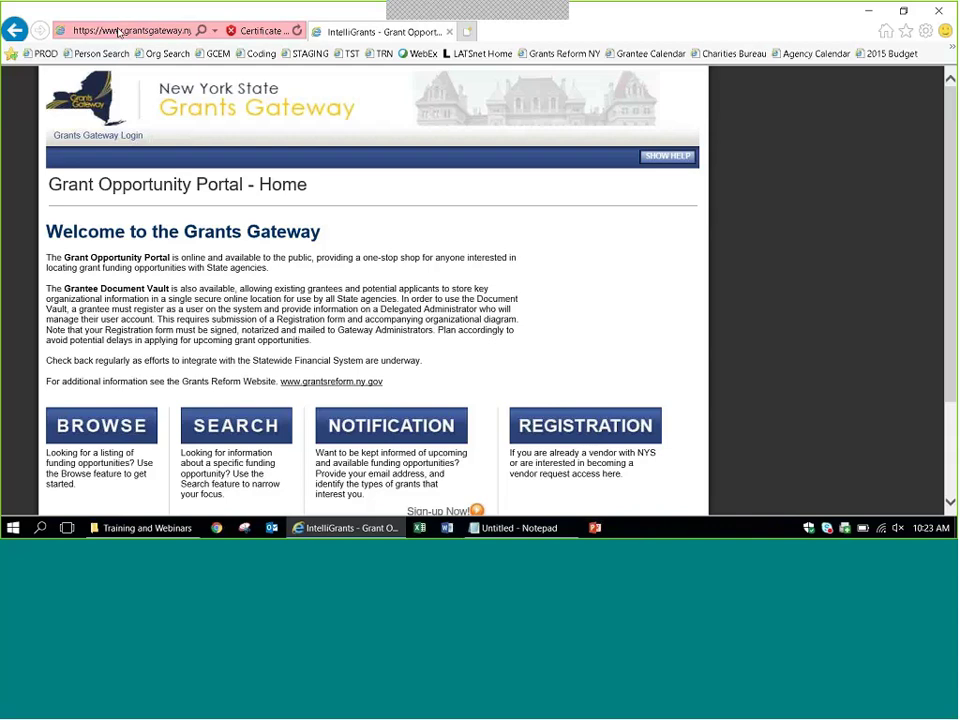
pyautogui.click(118, 32)
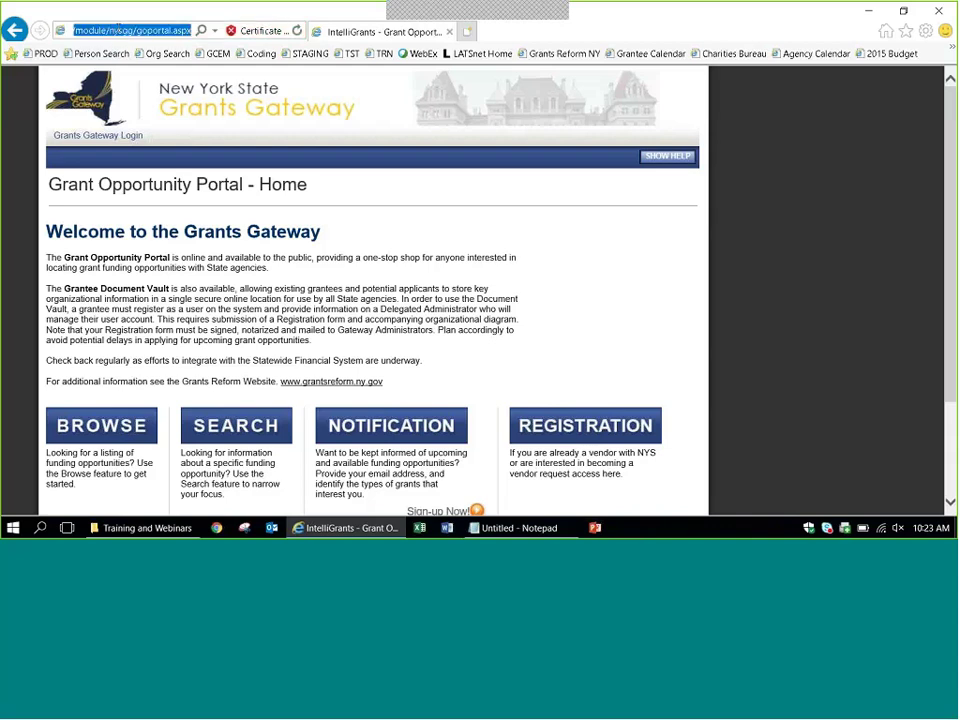
pyautogui.click(118, 30)
pyautogui.press('Left')
pyautogui.press('Left')
pyautogui.press('Left')
pyautogui.press('Left')
pyautogui.press('Left')
pyautogui.press('Left')
pyautogui.press('Left')
pyautogui.press('Left')
pyautogui.press('Left')
pyautogui.press('Left')
pyautogui.press('Left')
pyautogui.press('Left')
pyautogui.press('Left')
pyautogui.press('Left')
pyautogui.press('Left')
pyautogui.press('Left')
pyautogui.press('Left')
pyautogui.press('Left')
pyautogui.press('Left')
pyautogui.press('Left')
pyautogui.press('Left')
pyautogui.press('Left')
pyautogui.press('Left')
pyautogui.press('Left')
pyautogui.press('Left')
pyautogui.press('Left')
pyautogui.press('Left')
pyautogui.press('Left')
pyautogui.press('Left')
pyautogui.press('Left')
pyautogui.press('Left')
pyautogui.press('Left')
pyautogui.press('Left')
pyautogui.press('Left')
pyautogui.press('Left')
pyautogui.press('Left')
pyautogui.press('Left')
pyautogui.press('Left')
pyautogui.press('Left')
pyautogui.press('Left')
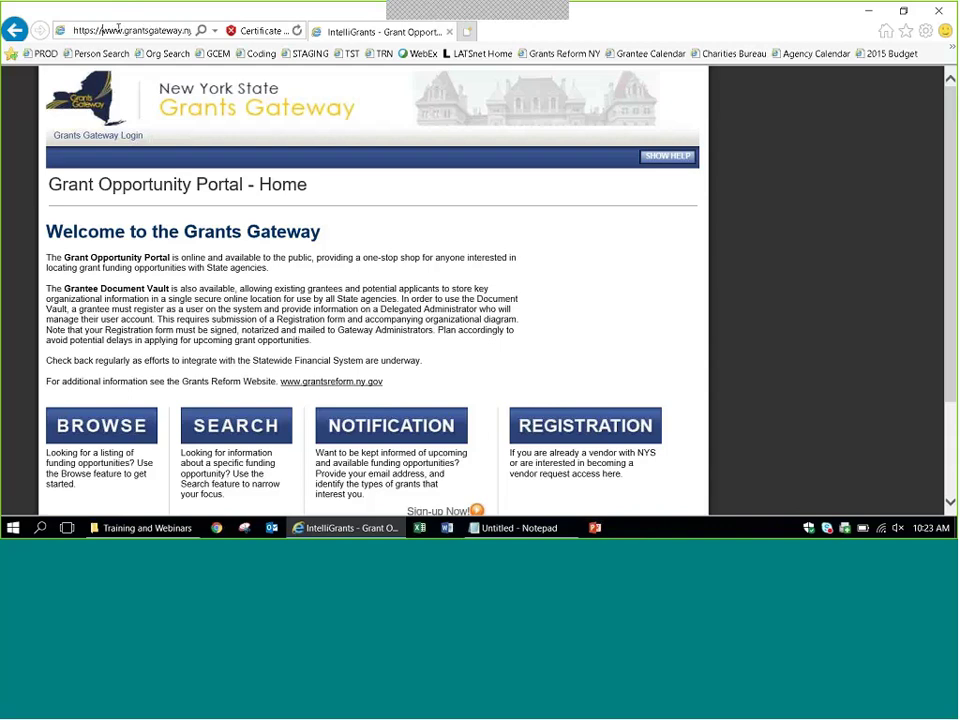
pyautogui.press('Left')
pyautogui.press('Left')
pyautogui.press('Left')
pyautogui.press('Left')
pyautogui.press('Left')
pyautogui.press('Delete')
pyautogui.press('Delete')
pyautogui.press('Delete')
pyautogui.press('Delete')
pyautogui.press('Return')
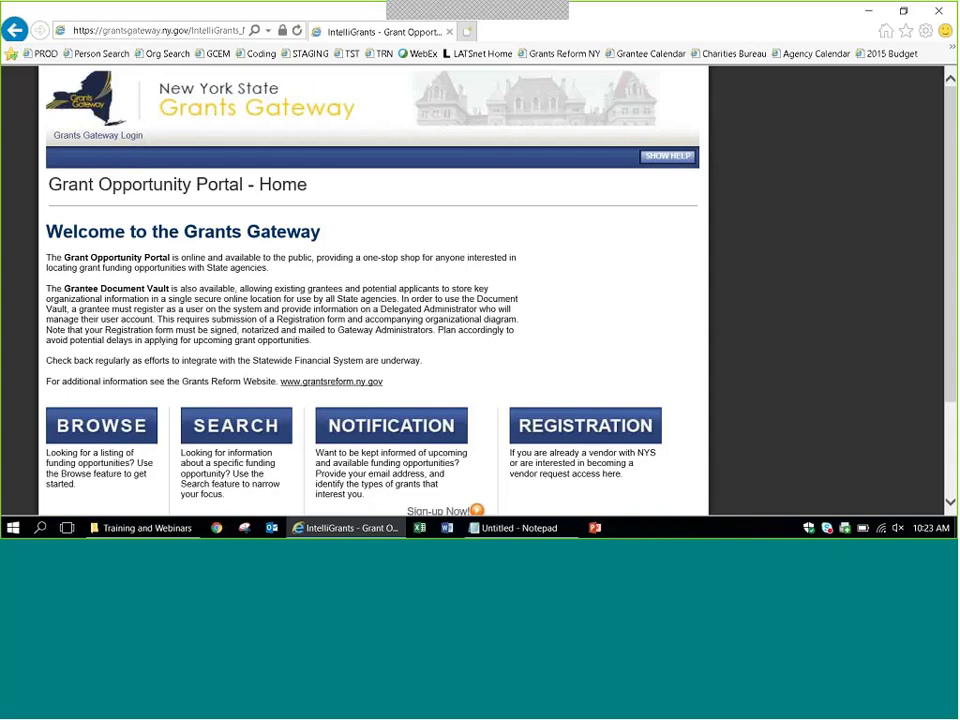
pyautogui.click(132, 140)
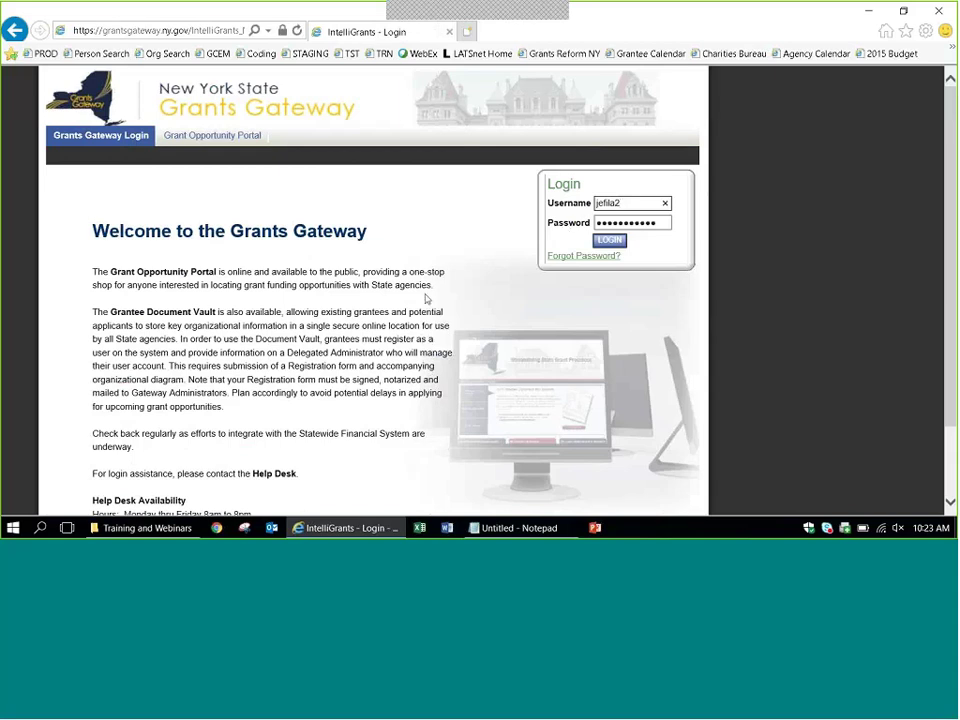
pyautogui.click(305, 53)
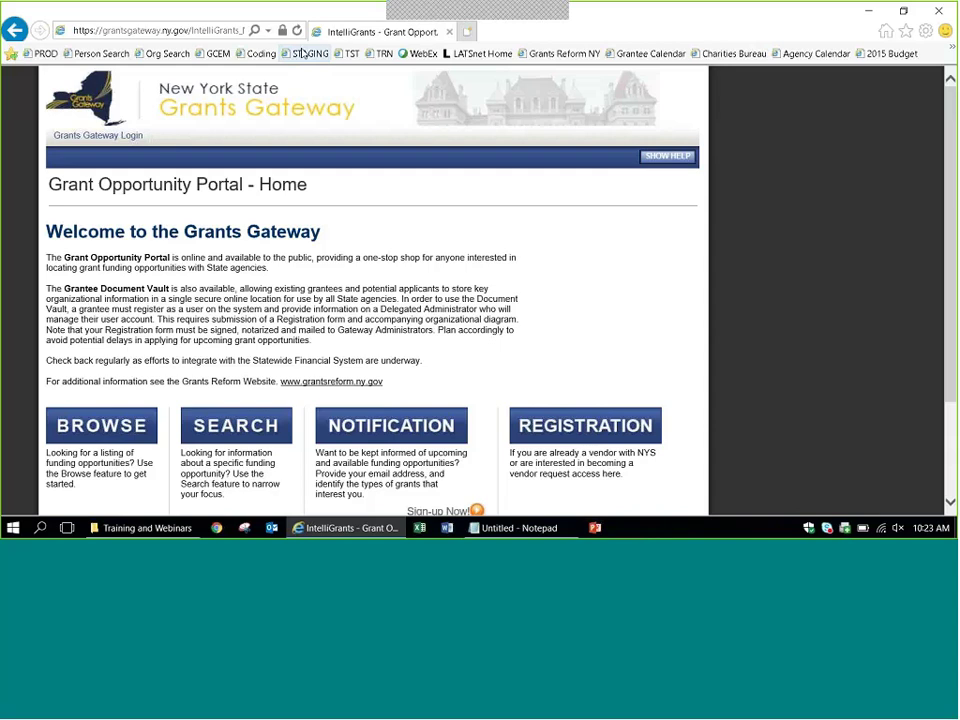
# Log in to the staging Grants Gateway with the grantee username and password.
pyautogui.click(94, 138)
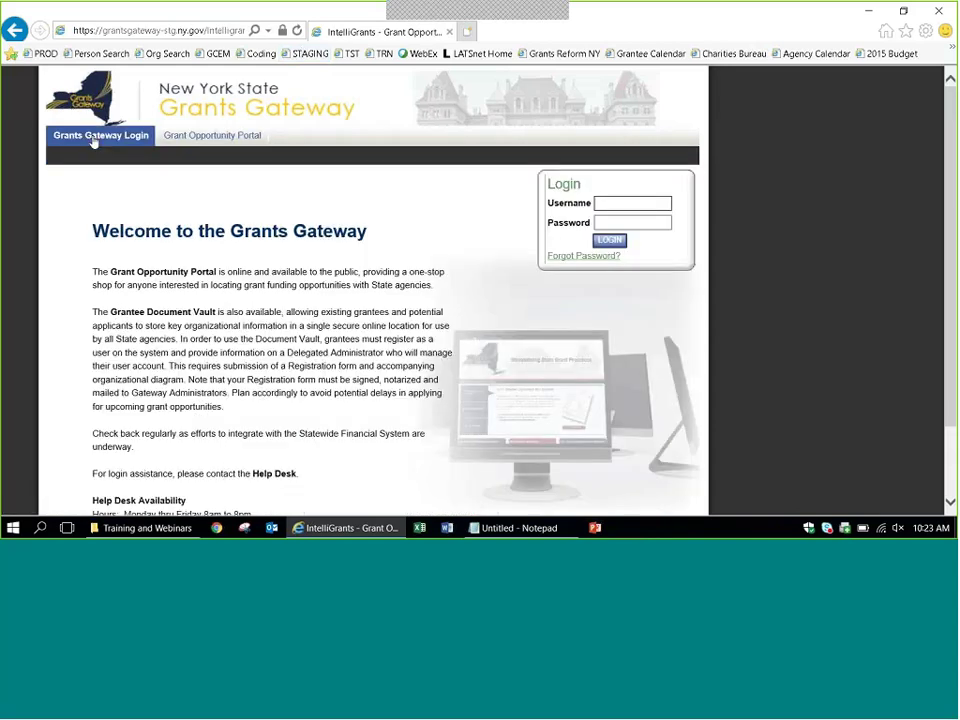
pyautogui.write('jgran')
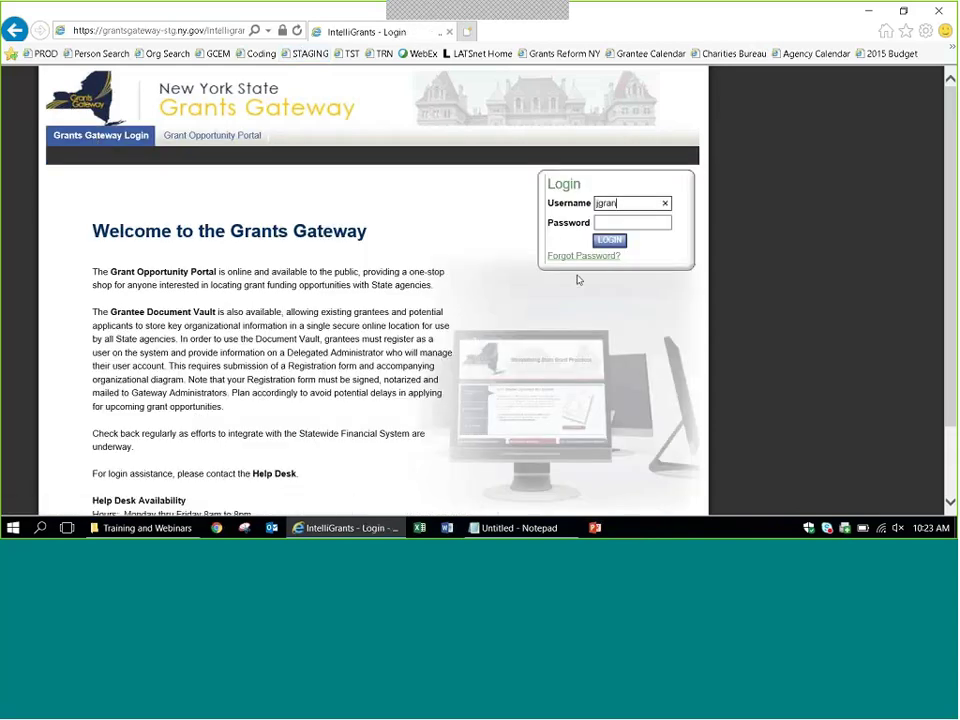
pyautogui.write('tee1')
pyautogui.press('Tab')
pyautogui.write('********')
pyautogui.press('Return')
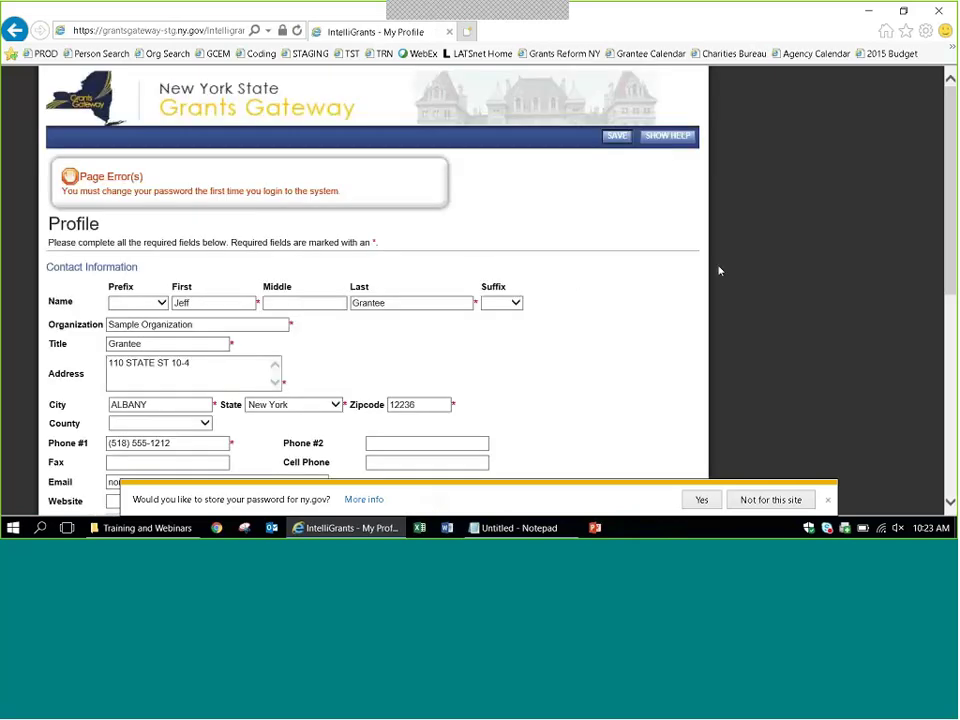
# Enter and confirm a new password on the Profile, save it, and decline storing it.
pyautogui.scroll(-4, 754, 270)
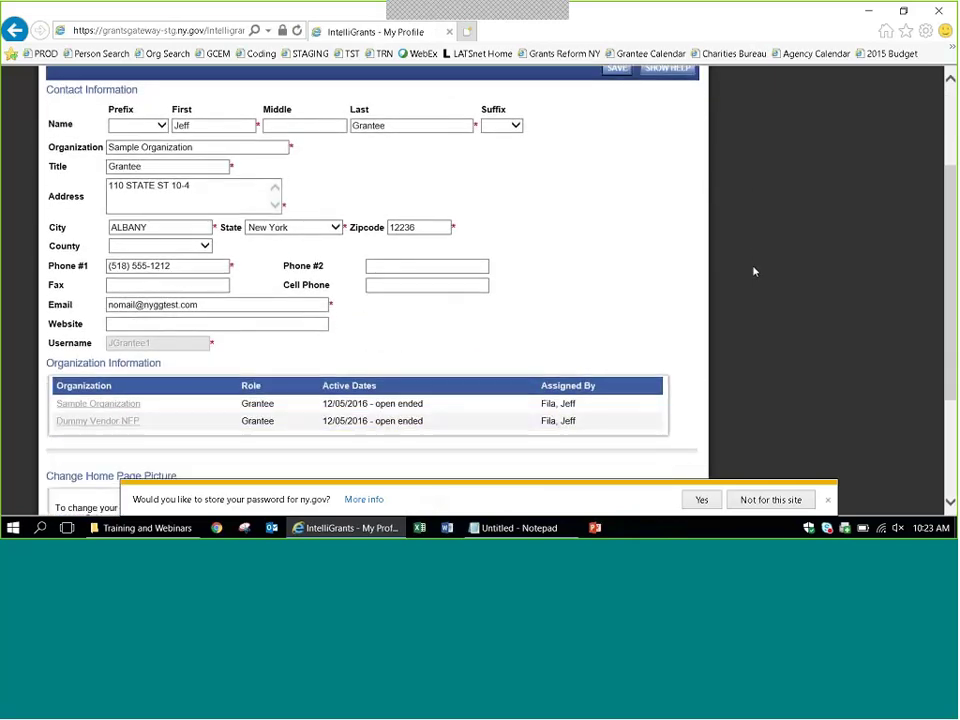
pyautogui.scroll(-1, 754, 270)
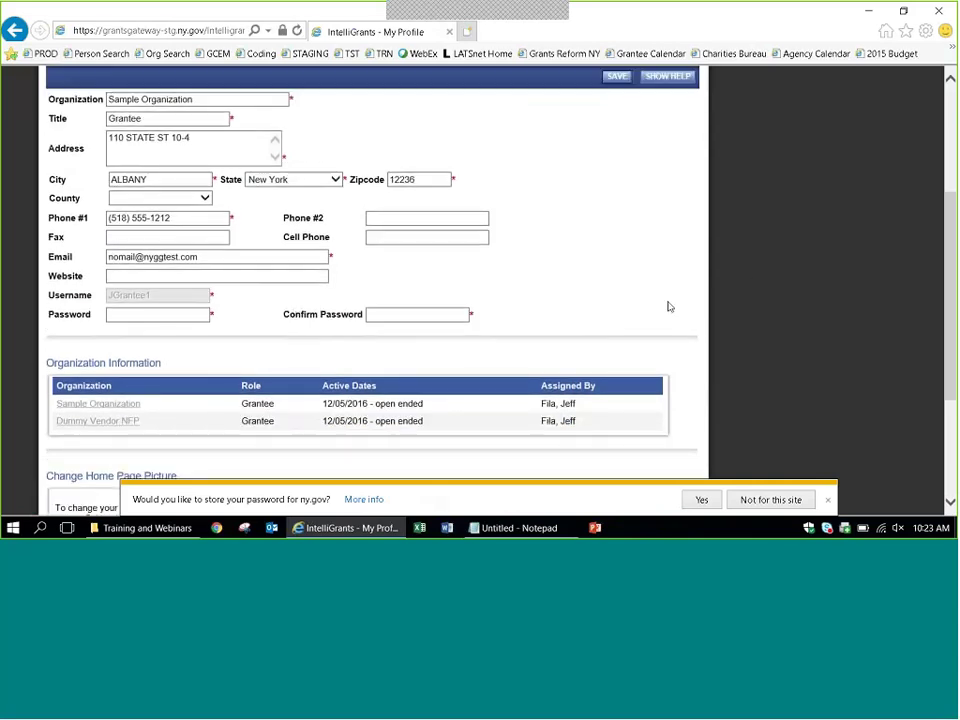
pyautogui.click(195, 314)
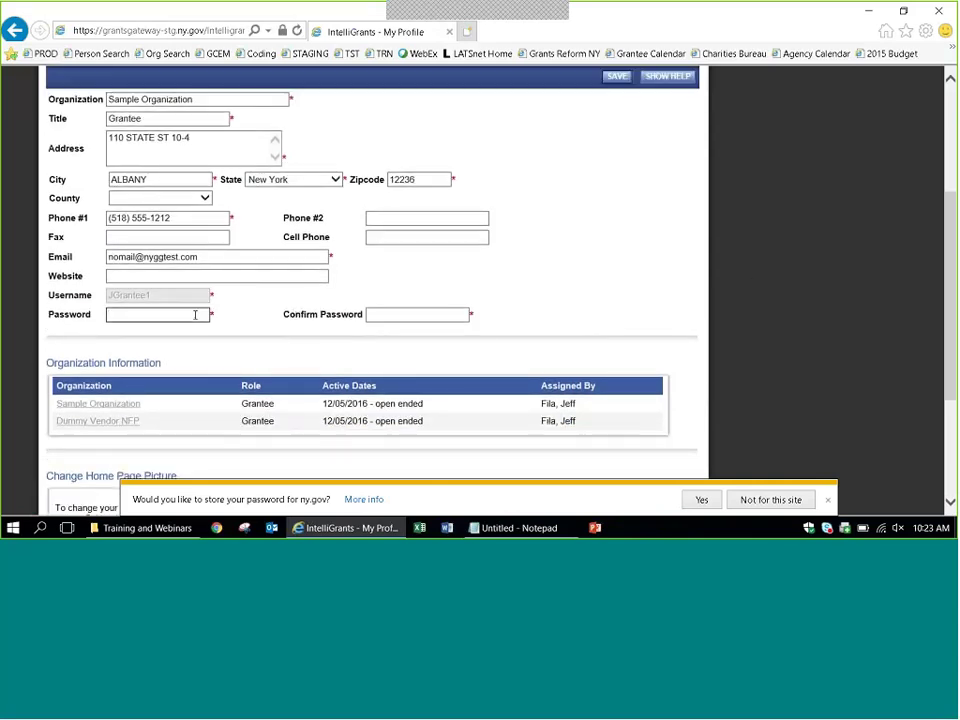
pyautogui.write('********')
pyautogui.press('Tab')
pyautogui.write('*********')
pyautogui.click(610, 80)
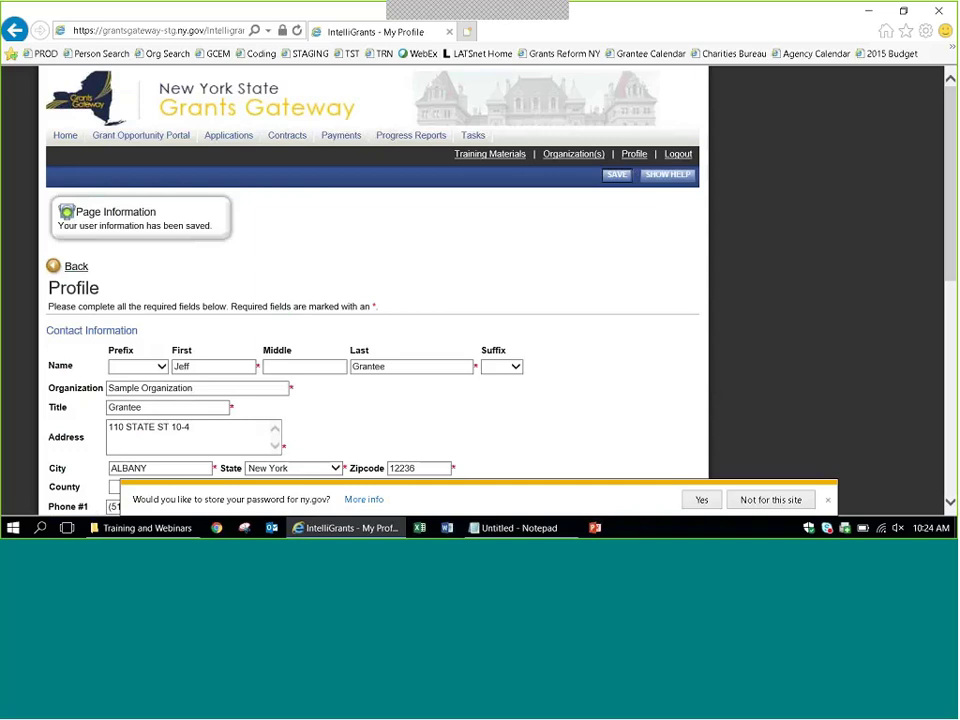
pyautogui.click(827, 500)
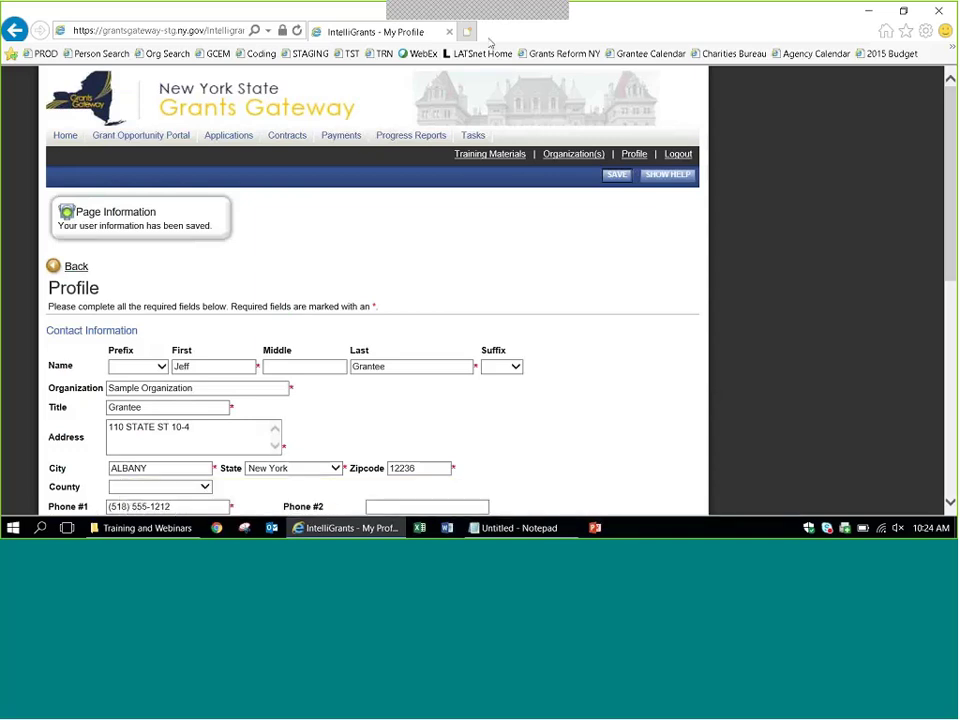
# Go back to the Home main menu and request the OPEN TASKS list.
pyautogui.click(63, 137)
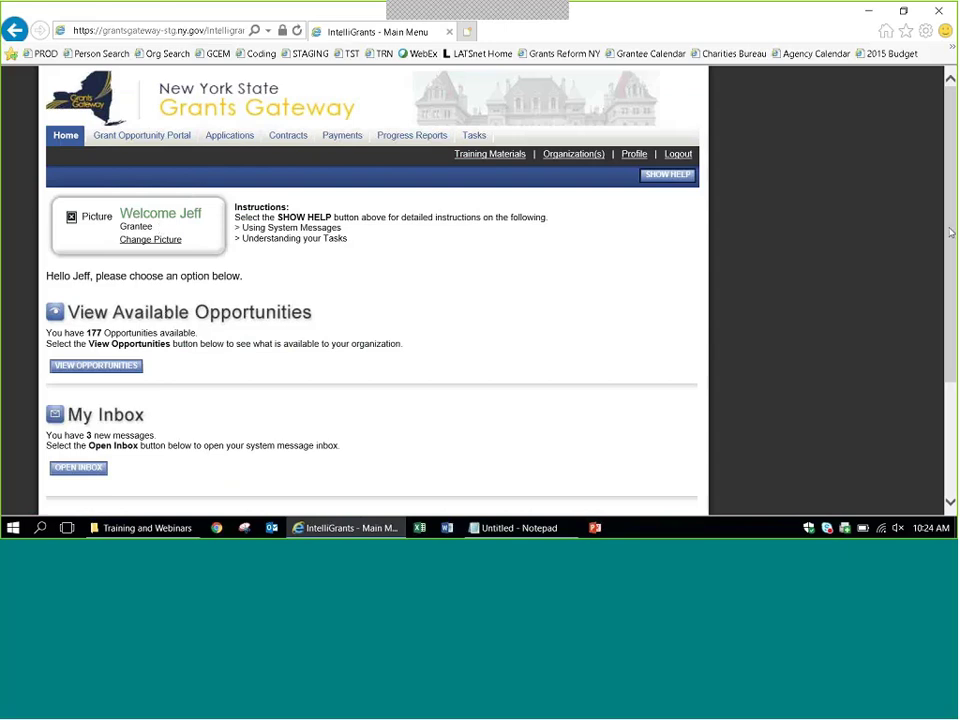
pyautogui.scroll(-3, 951, 232)
pyautogui.scroll(3, 372, 290)
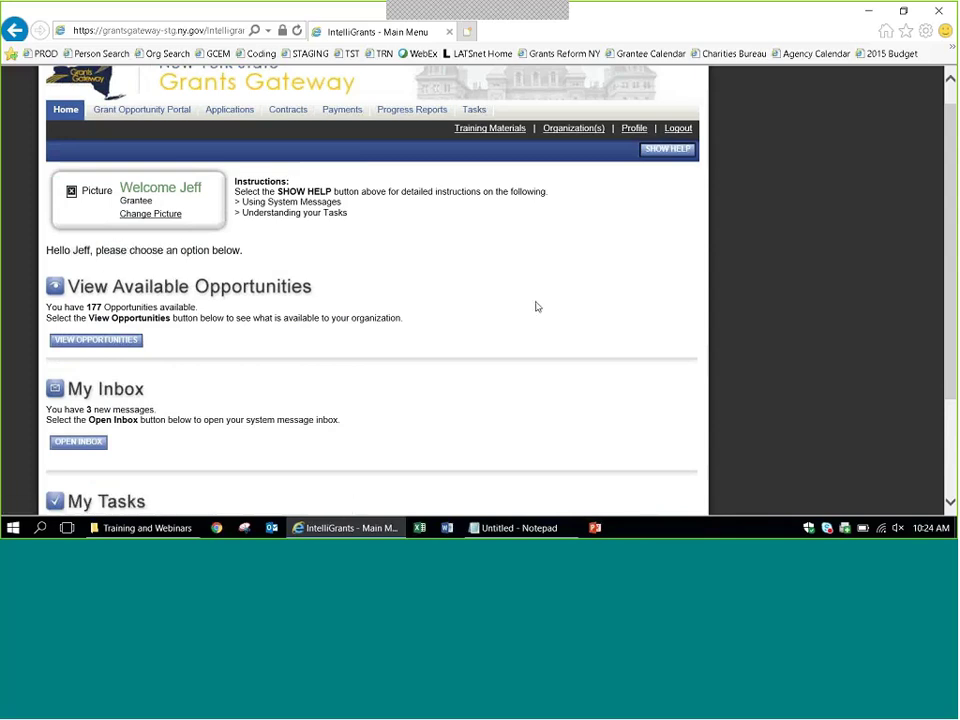
pyautogui.scroll(-2, 239, 267)
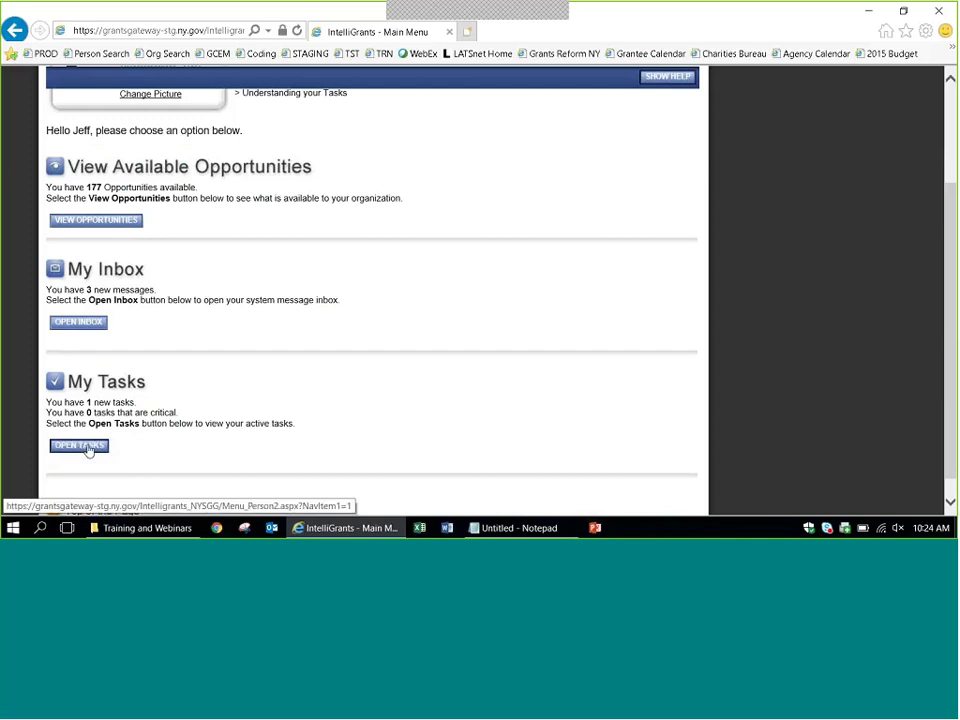
pyautogui.click(86, 447)
# Check the task's Contract Info Requested (PM) status, then go to the Contracts search page.
pyautogui.scroll(-2, 948, 280)
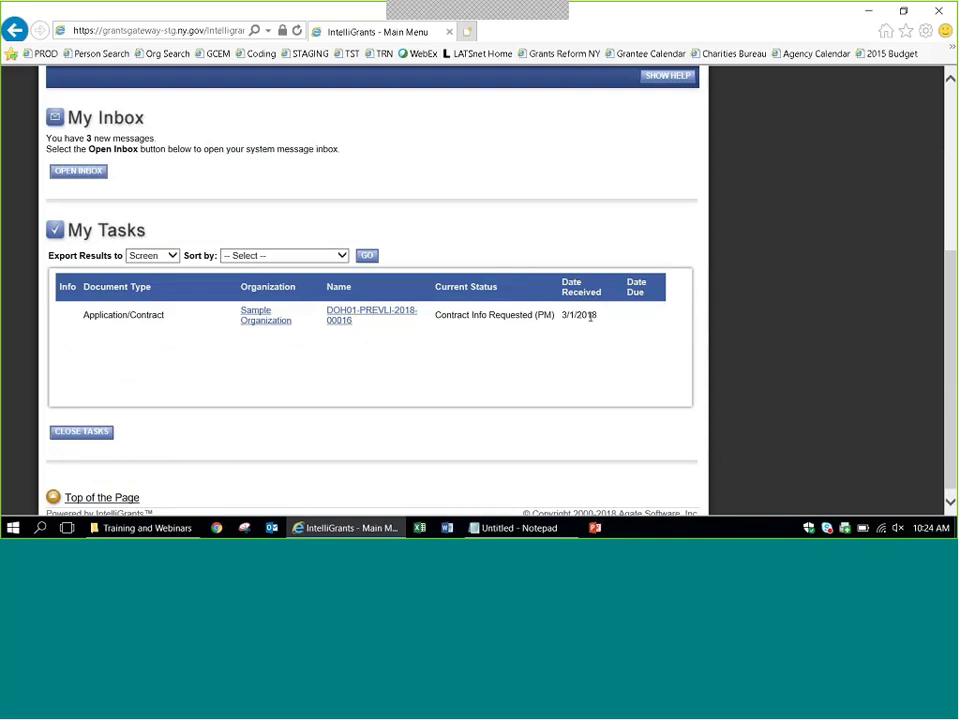
pyautogui.doubleClick(450, 315)
pyautogui.moveTo(495, 313); pyautogui.dragTo(553, 315)
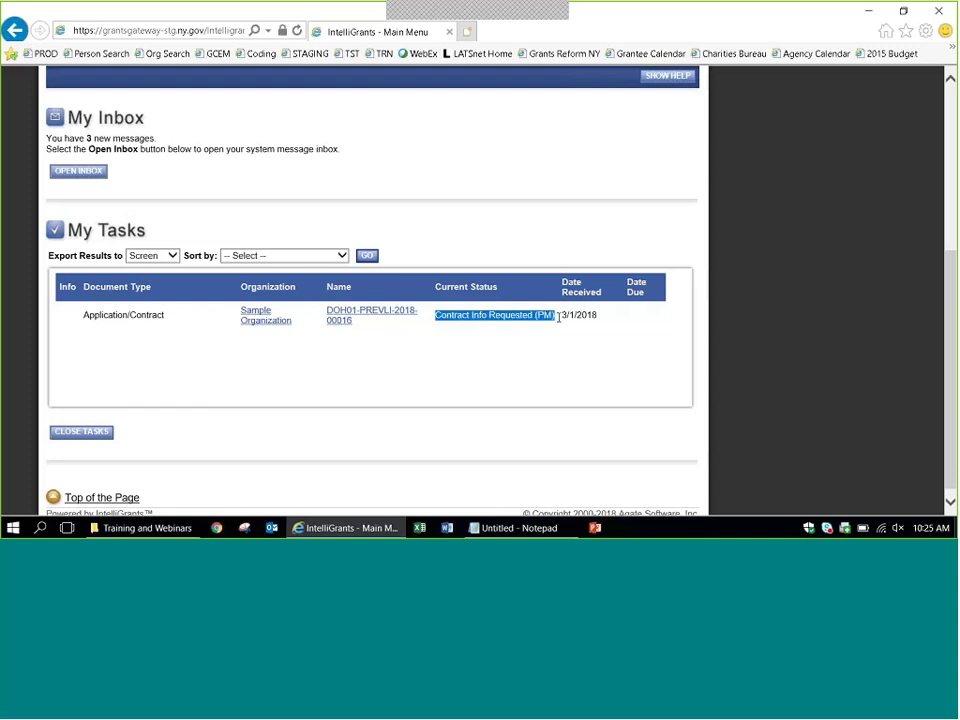
pyautogui.click(542, 354)
pyautogui.scroll(1, 826, 303)
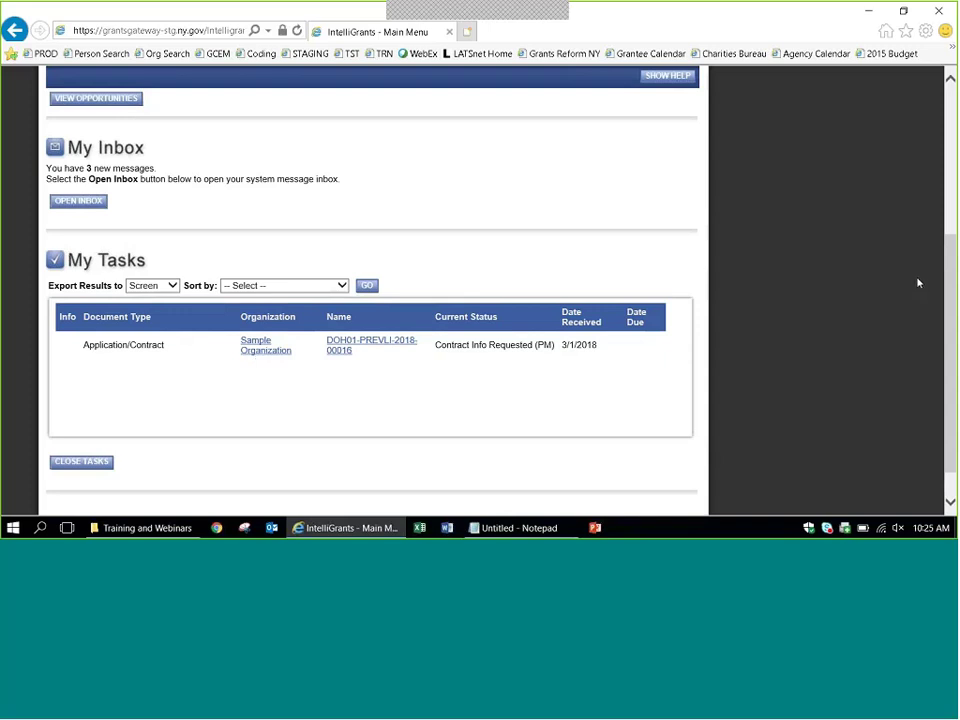
pyautogui.moveTo(953, 285); pyautogui.dragTo(942, 103)
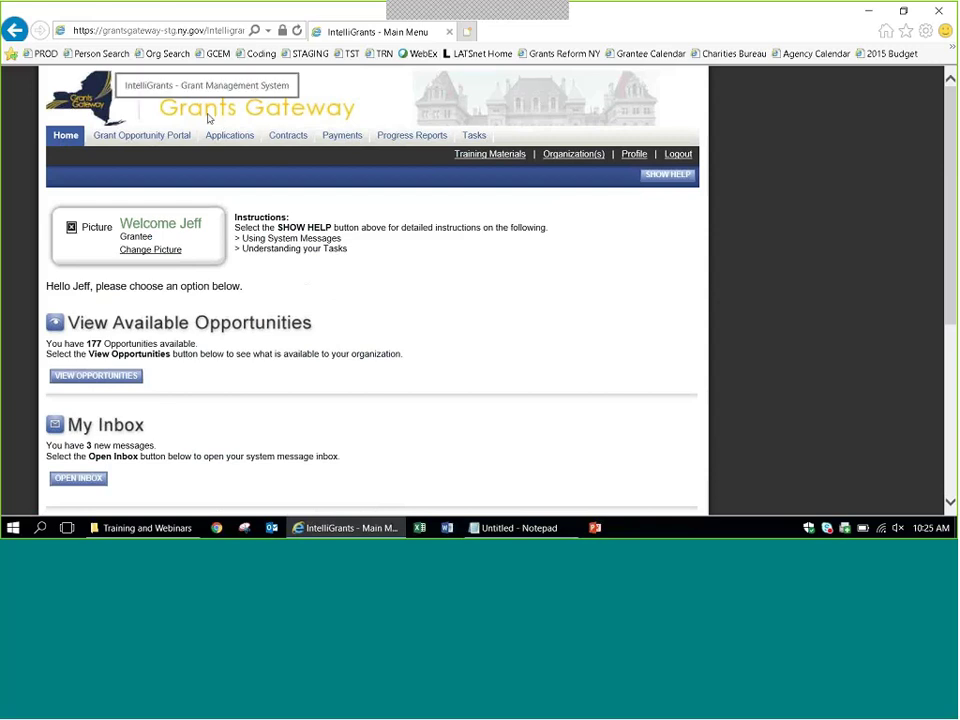
pyautogui.click(289, 139)
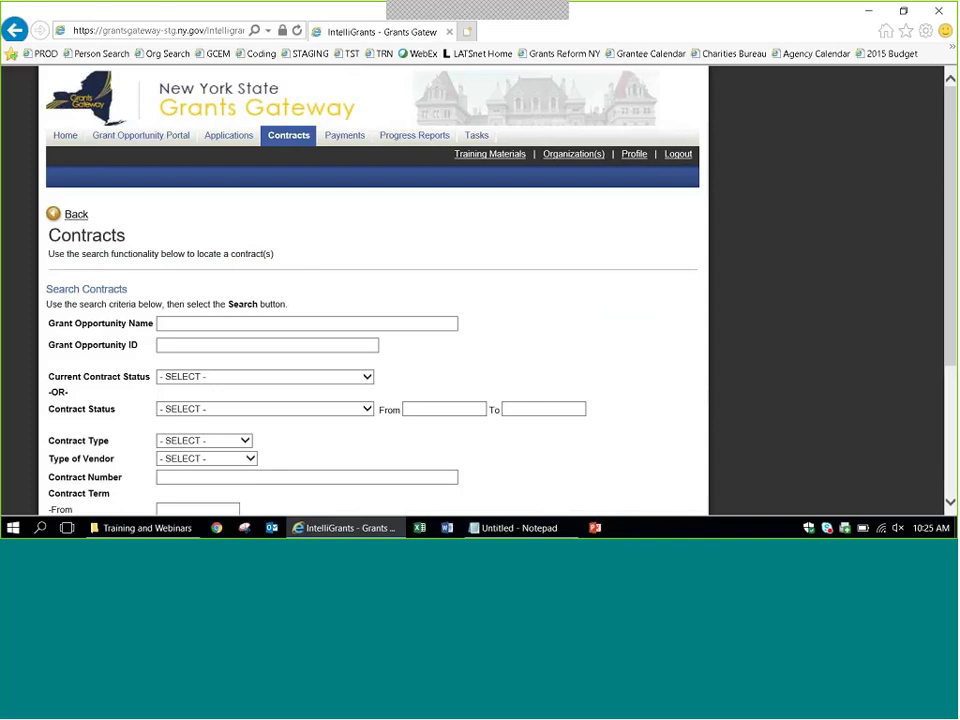
# Search contracts for opportunity name 'long island' and review the DOH01-PREVLI-2018-00016 result.
pyautogui.scroll(-3, 928, 300)
pyautogui.click(247, 175)
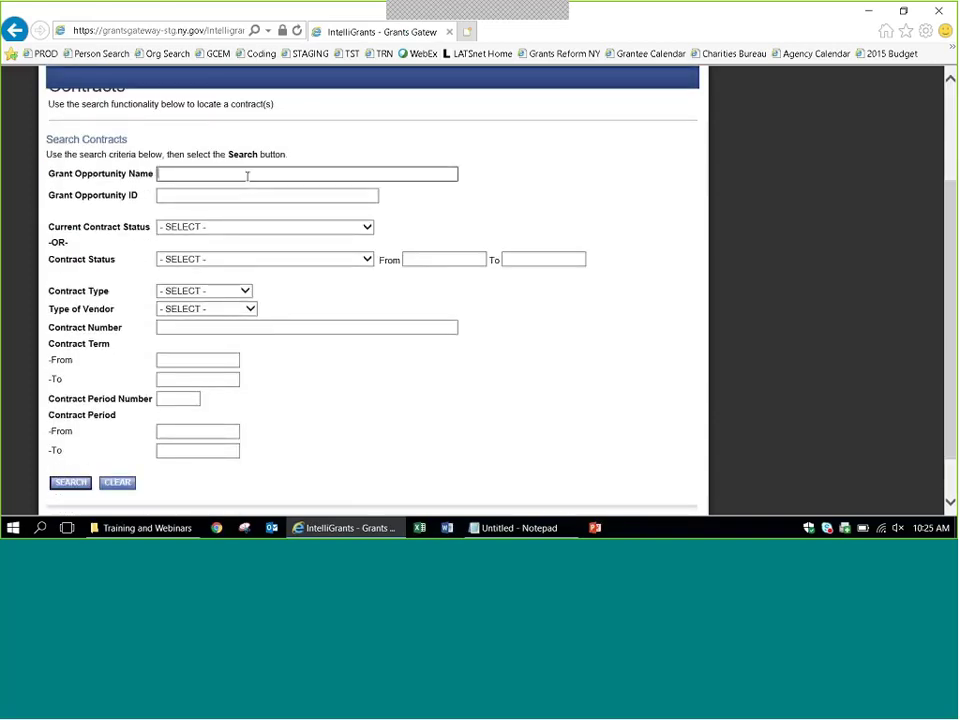
pyautogui.write('long island')
pyautogui.click(695, 224)
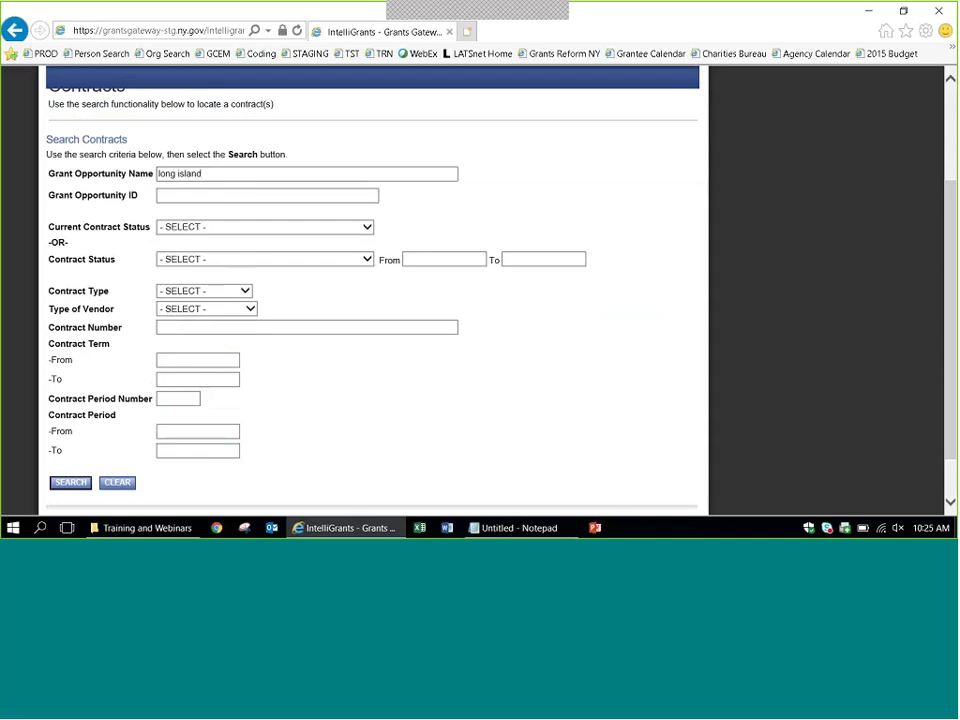
pyautogui.click(69, 483)
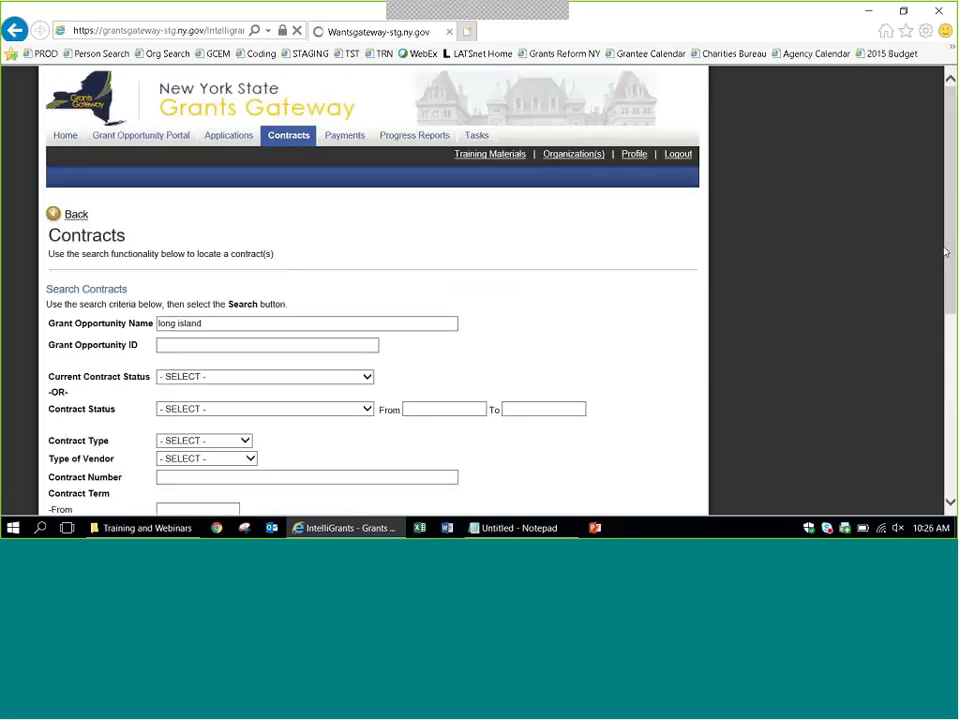
pyautogui.scroll(-4, 372, 300)
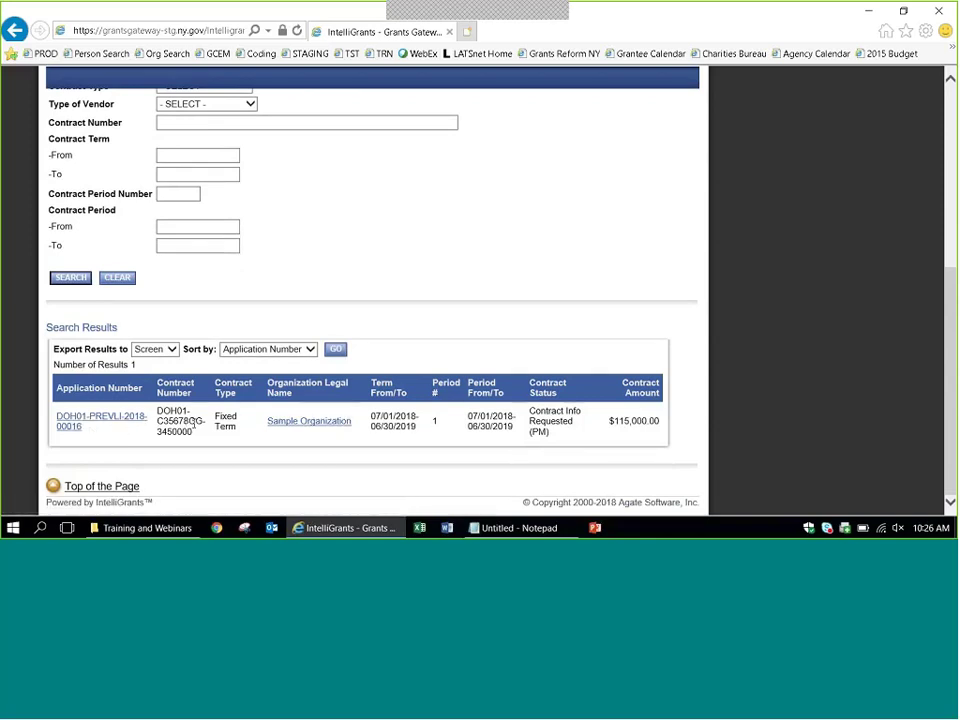
pyautogui.moveTo(161, 421); pyautogui.dragTo(188, 421)
pyautogui.click(337, 456)
pyautogui.scroll(3, 590, 377)
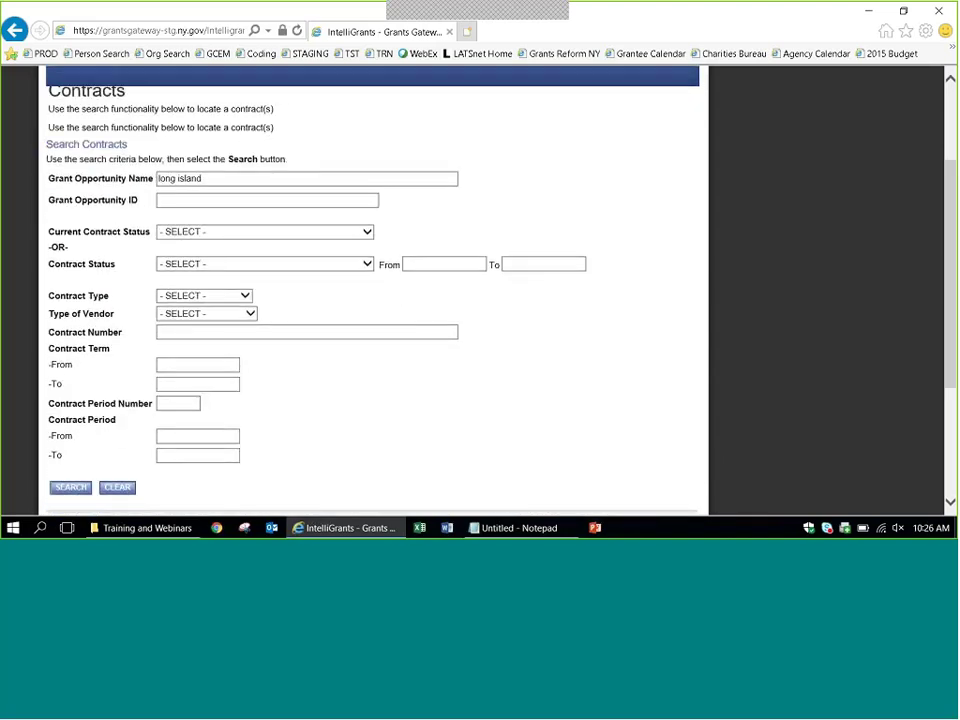
# Clear the 'long island' criterion and search again, reviewing all seven contracts listed.
pyautogui.moveTo(210, 178); pyautogui.dragTo(120, 176)
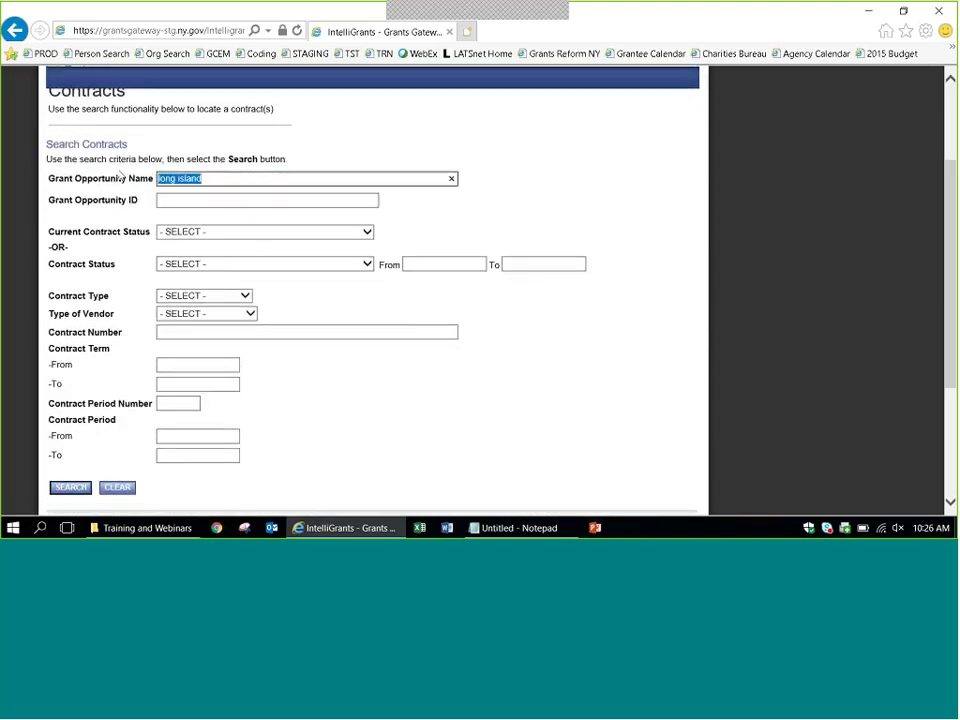
pyautogui.press('BackSpace')
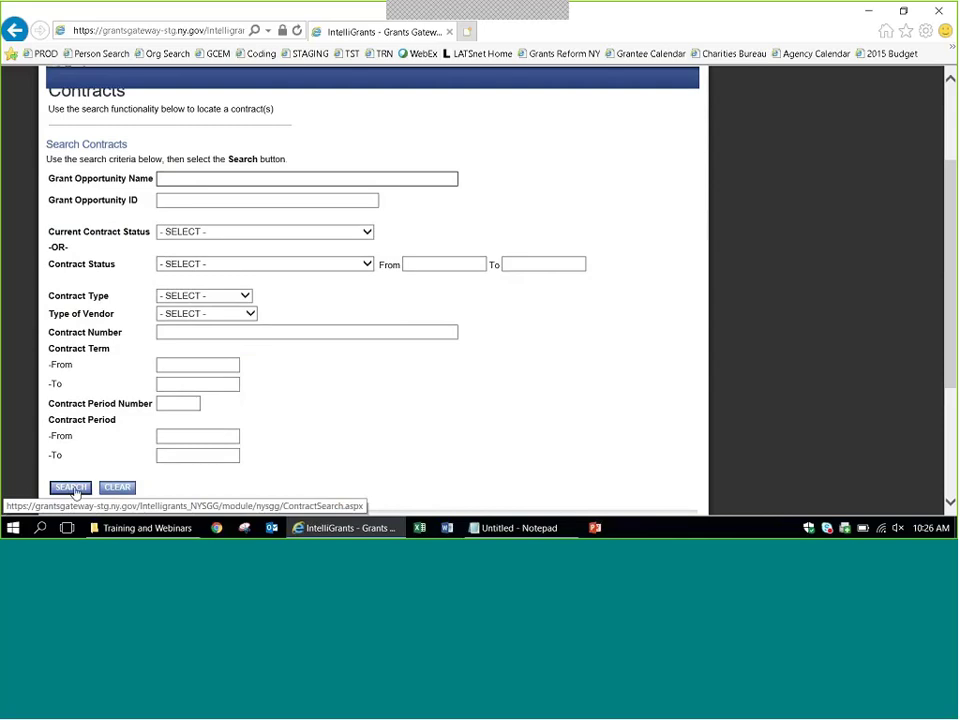
pyautogui.click(71, 488)
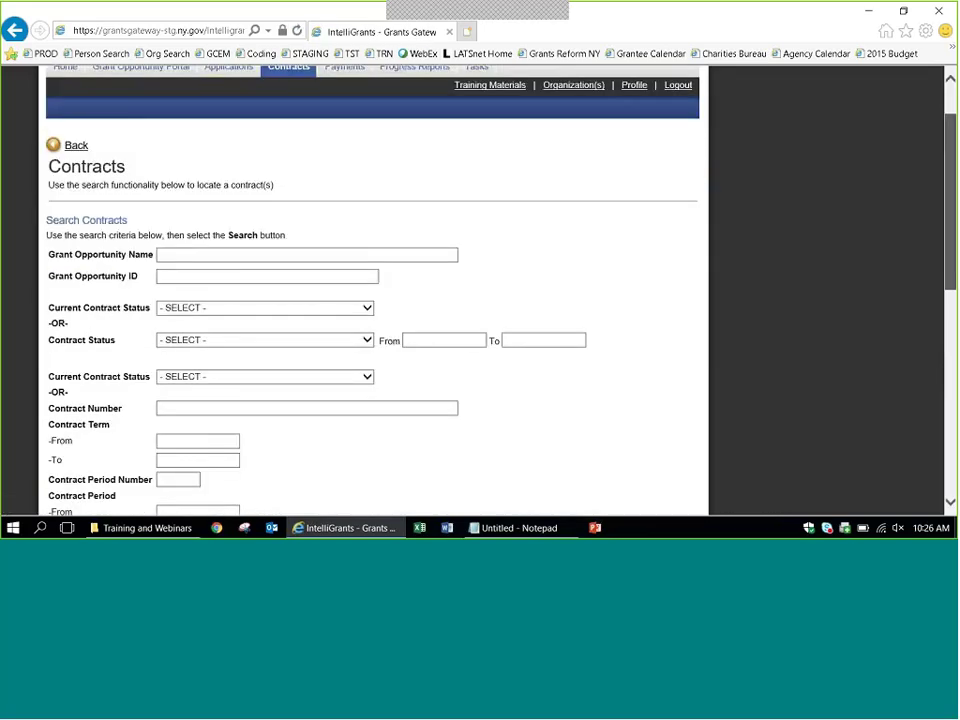
pyautogui.scroll(-5, 210, 363)
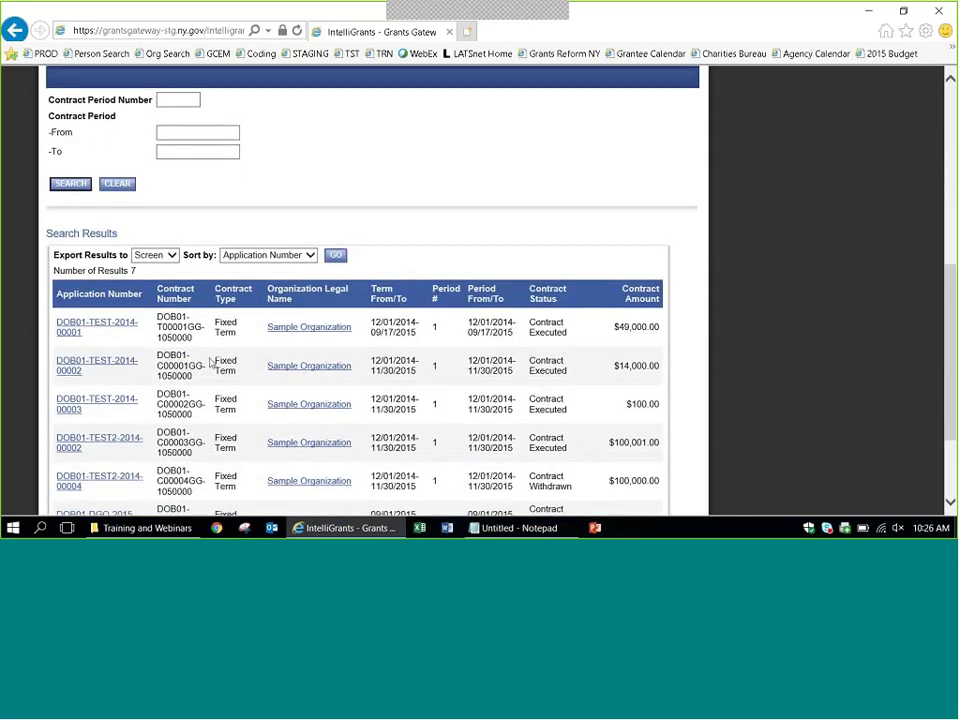
pyautogui.scroll(-1, 949, 428)
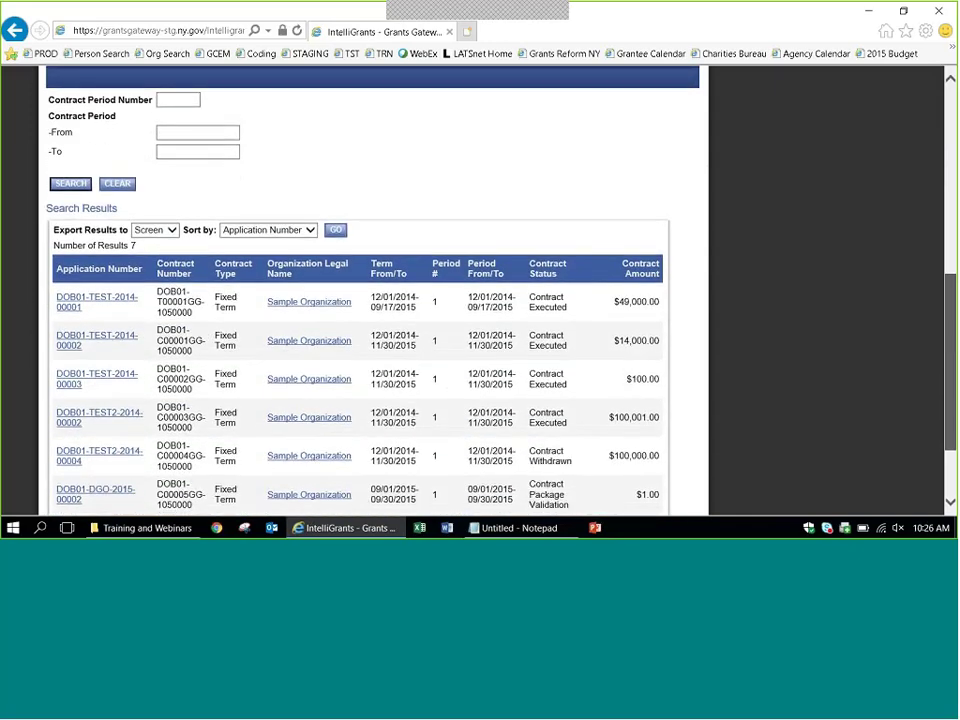
pyautogui.scroll(-3, 372, 300)
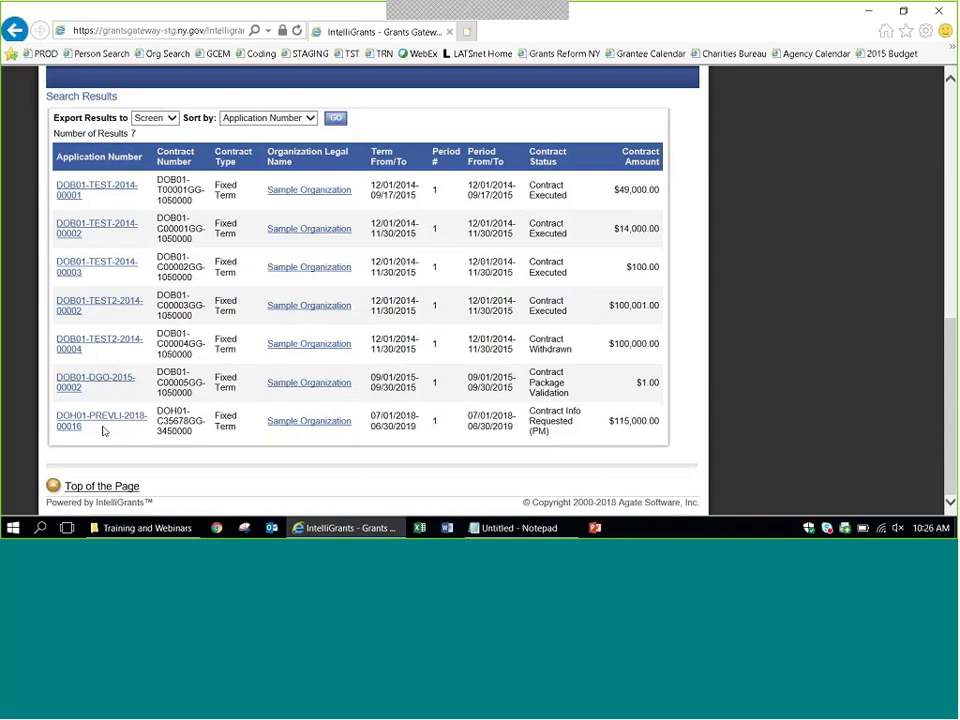
pyautogui.moveTo(103, 432); pyautogui.dragTo(56, 422)
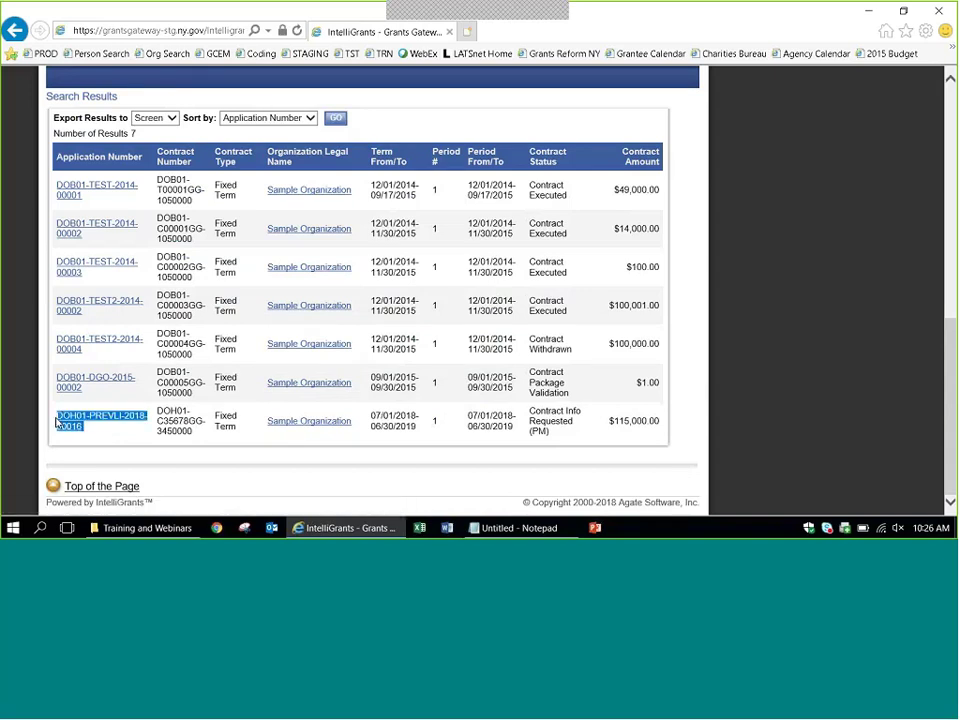
pyautogui.click(113, 434)
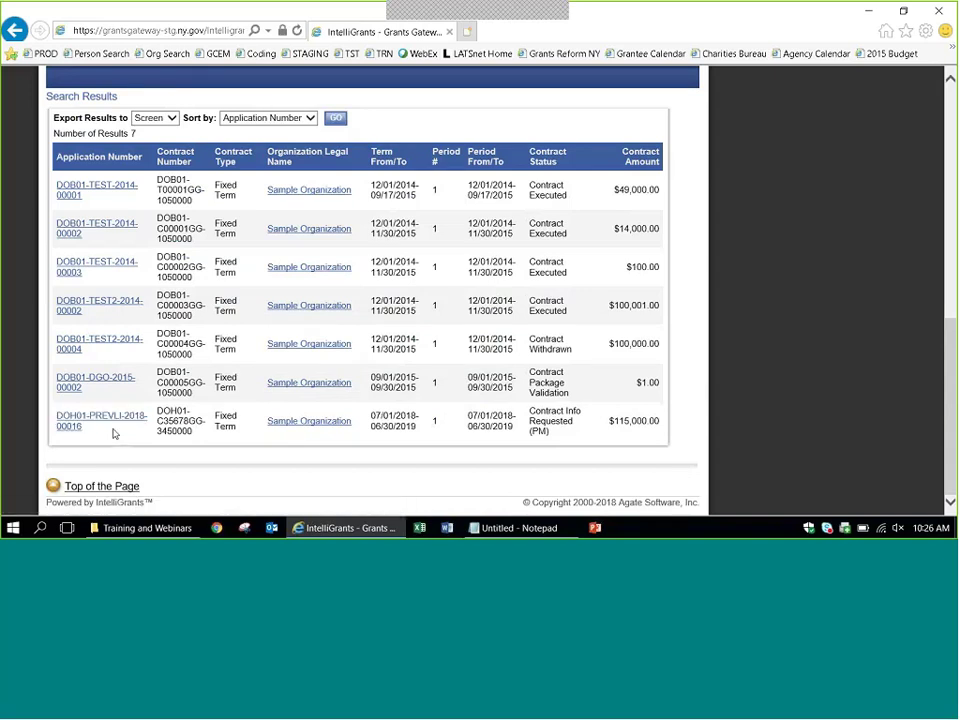
pyautogui.moveTo(951, 417); pyautogui.dragTo(951, 182)
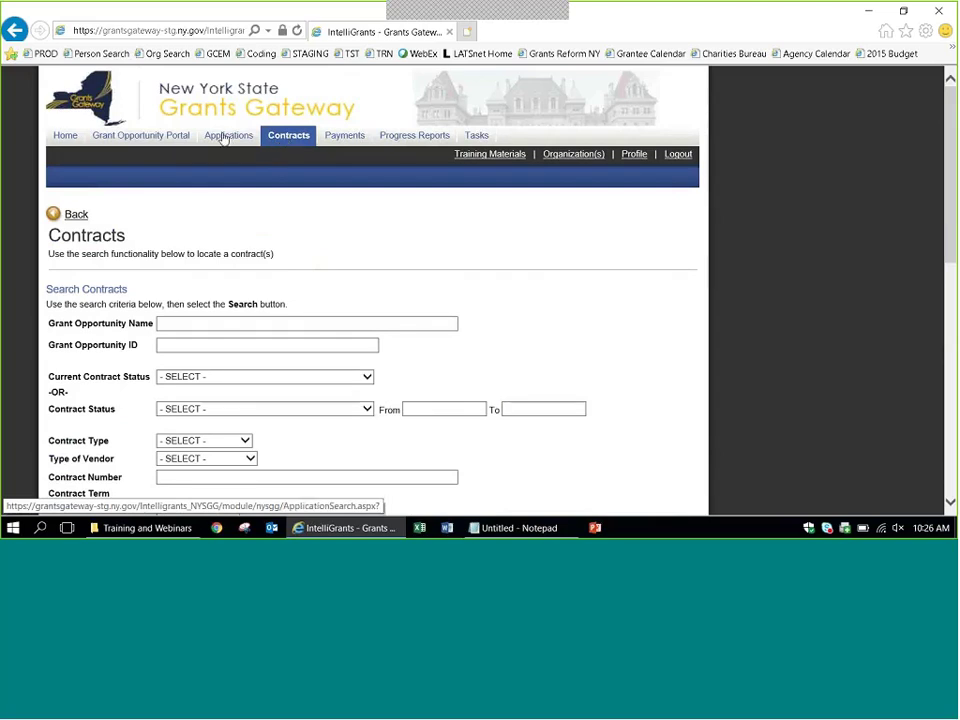
# In the Task List, check Applications/Contracts, enter the user name filter, and search.
pyautogui.click(482, 140)
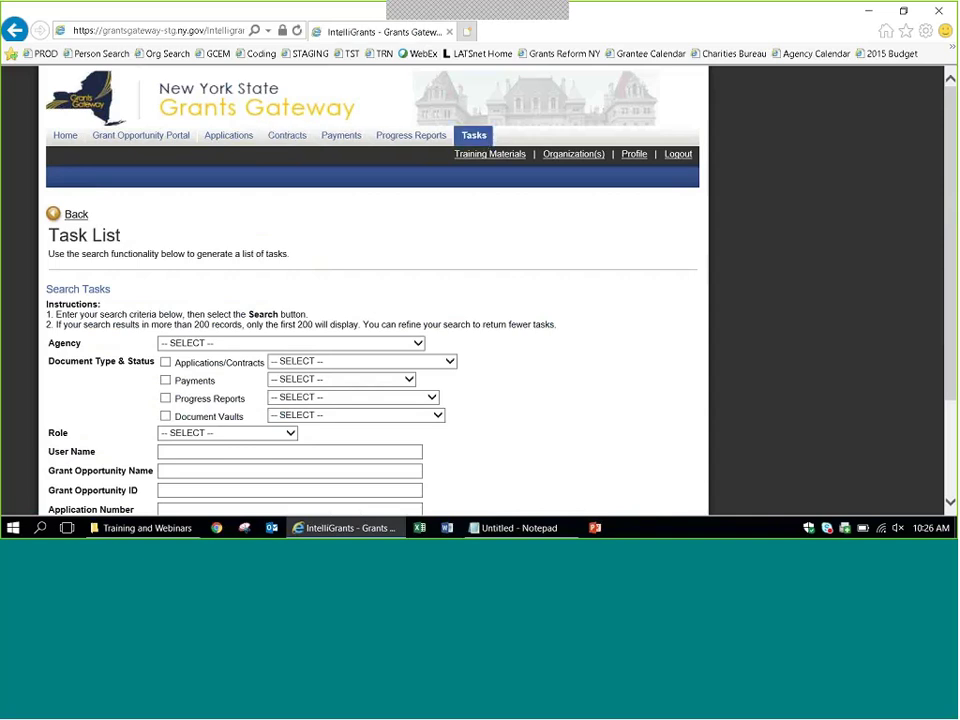
pyautogui.scroll(-2, 953, 187)
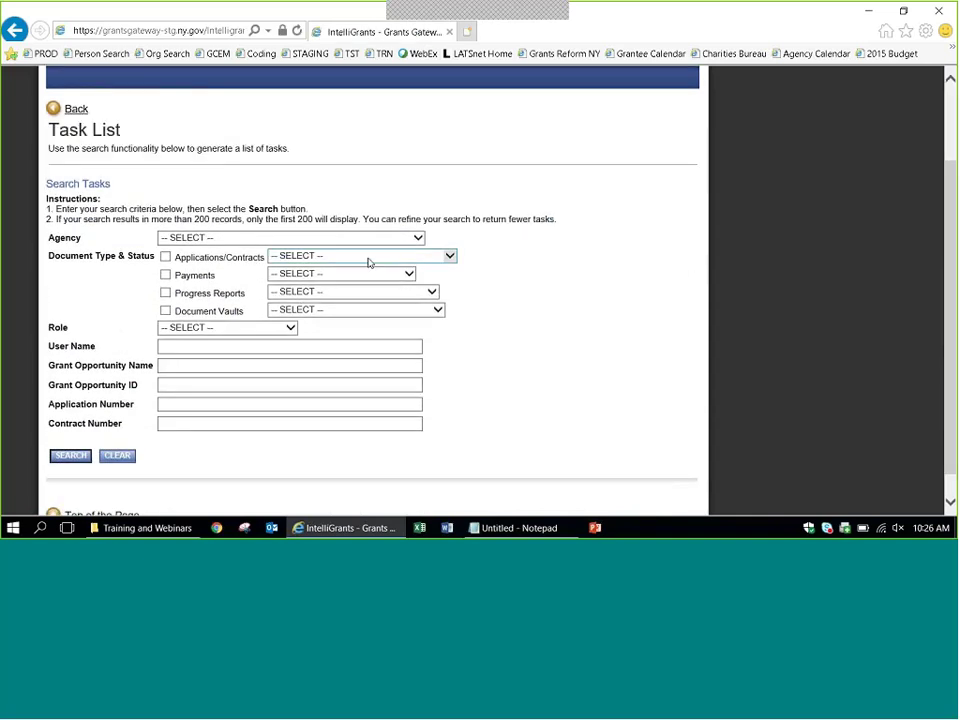
pyautogui.click(165, 256)
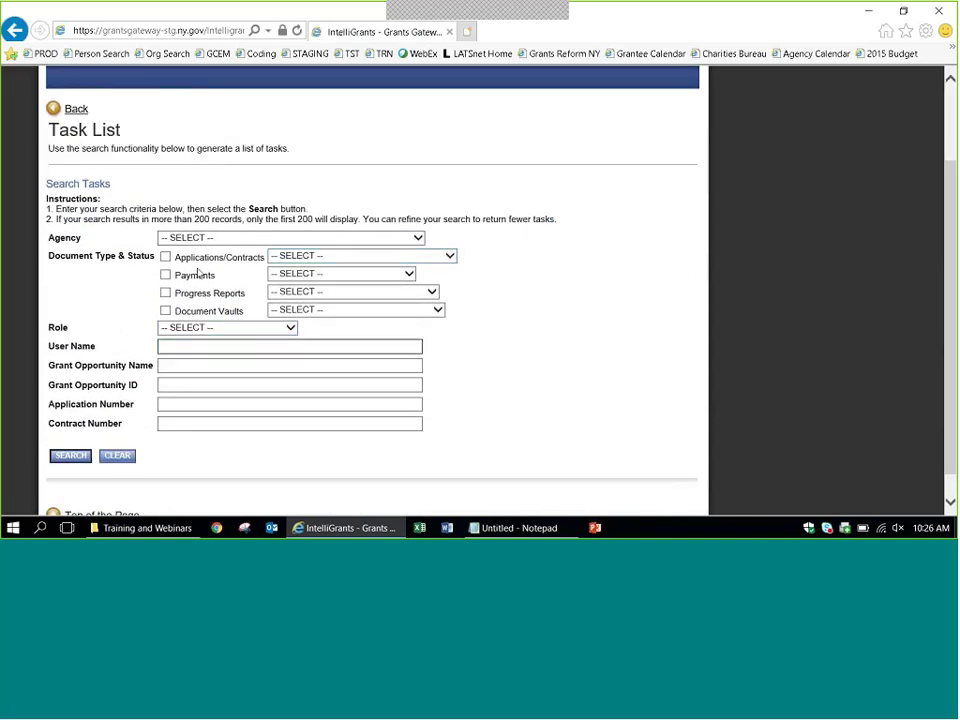
pyautogui.click(216, 348)
pyautogui.write('grantee')
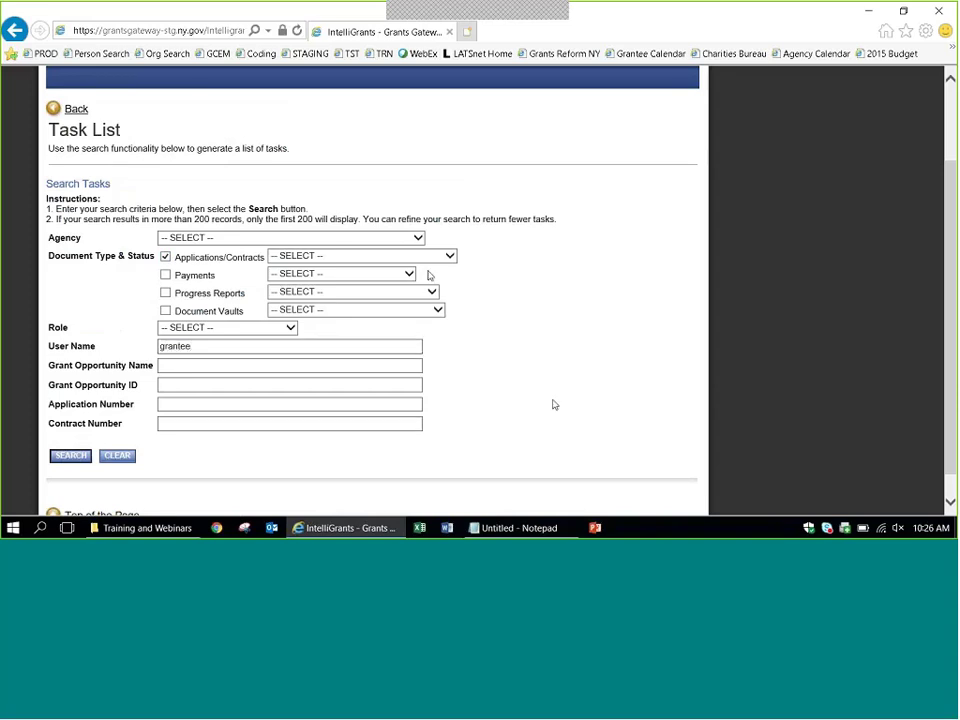
pyautogui.click(394, 240)
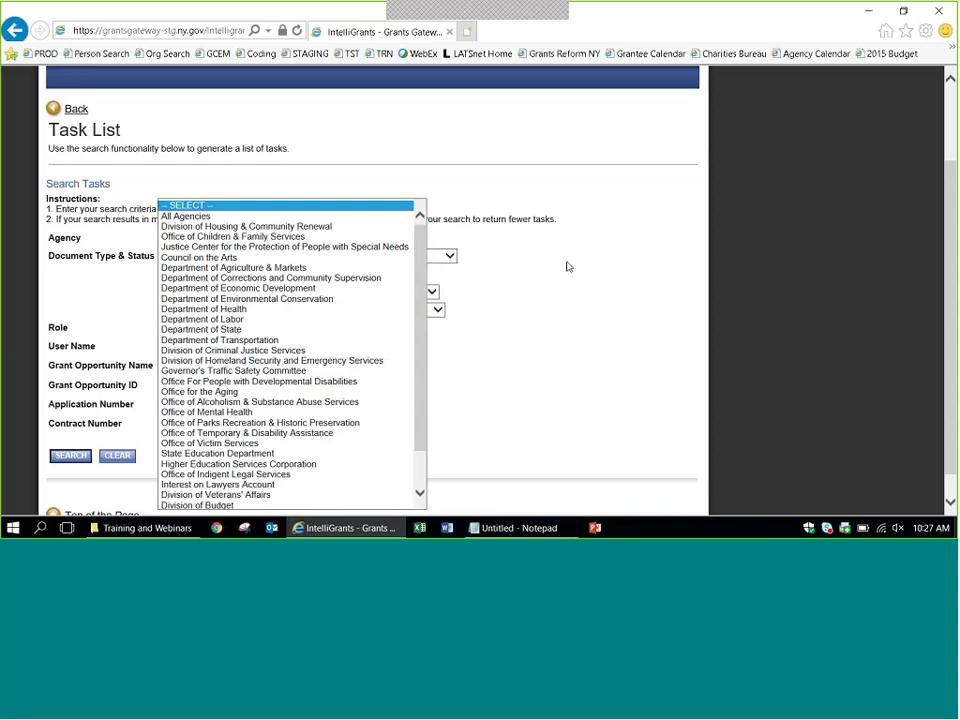
pyautogui.click(568, 268)
pyautogui.click(57, 457)
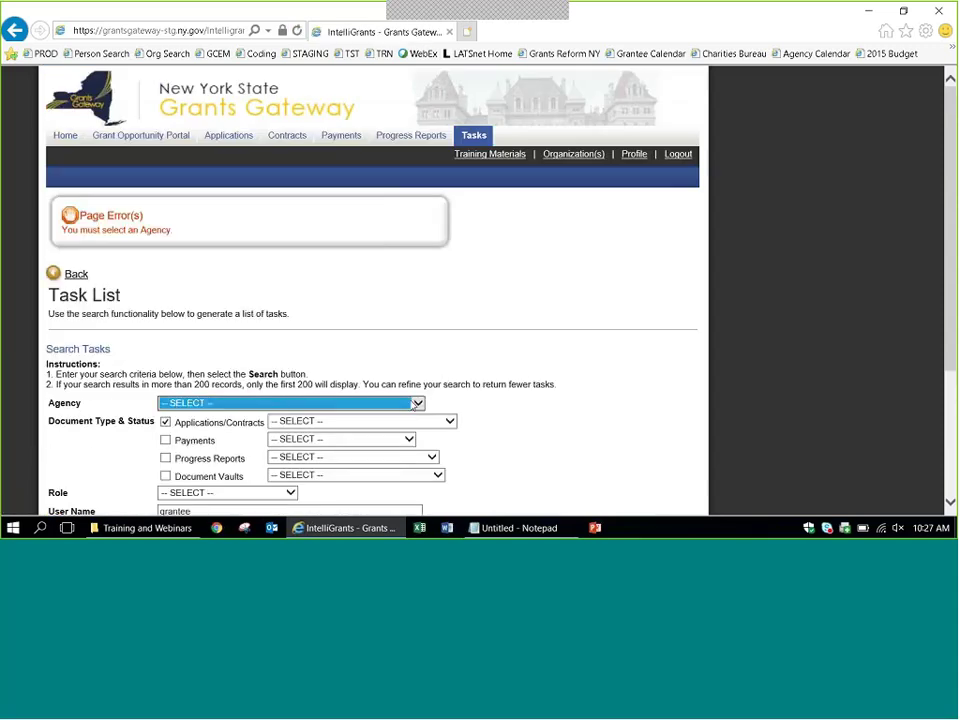
# Set Agency to Department of Health and rerun the search, reviewing the two tasks.
pyautogui.click(400, 402)
pyautogui.click(303, 316)
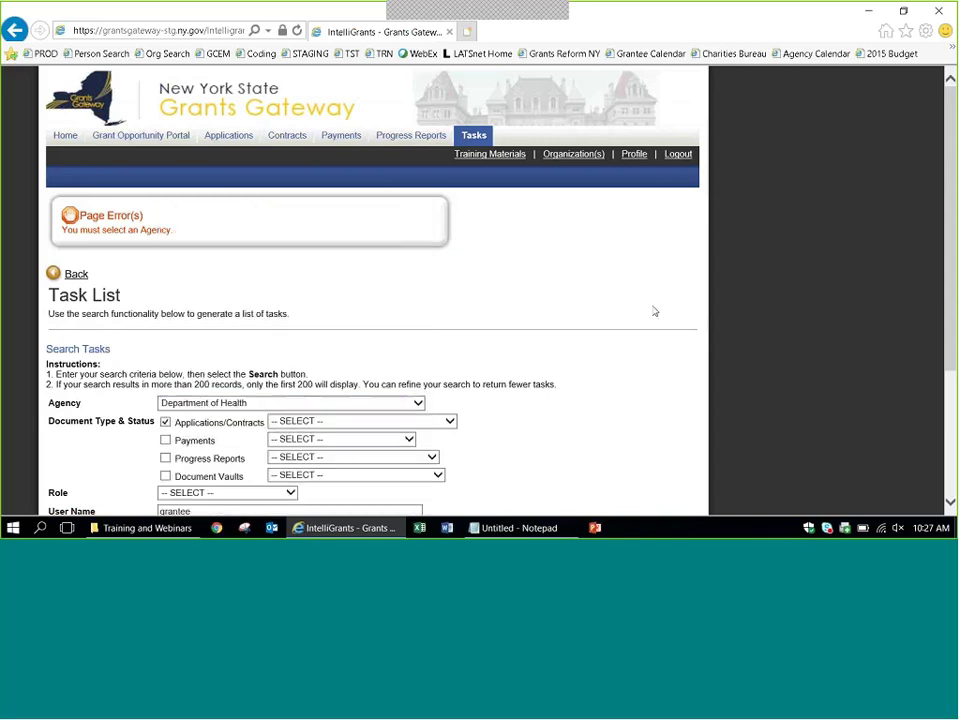
pyautogui.click(953, 420)
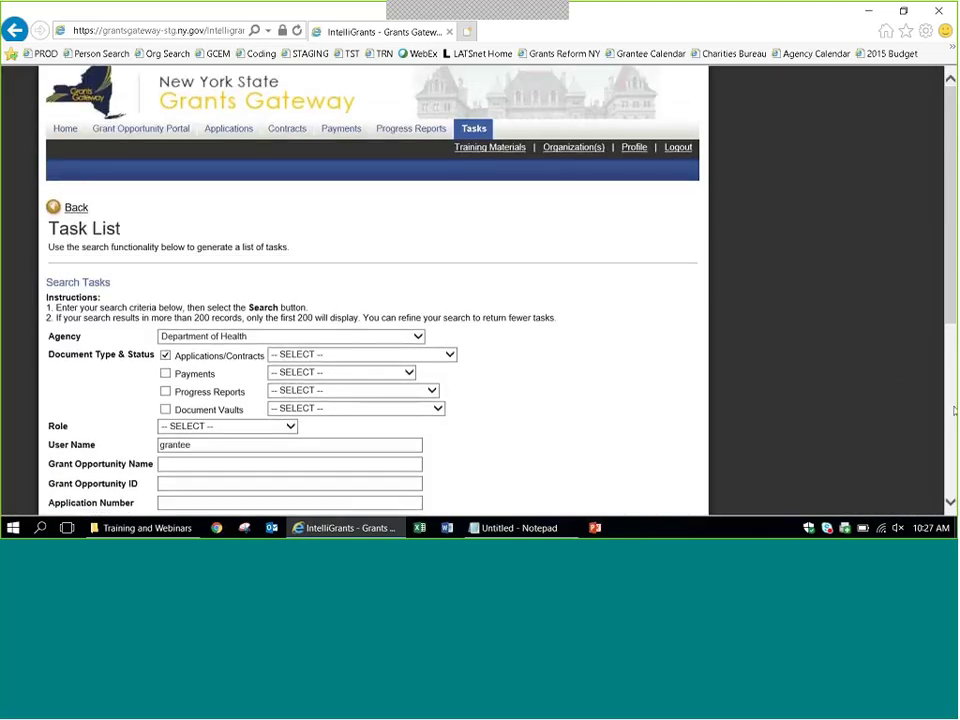
pyautogui.scroll(-3, 953, 410)
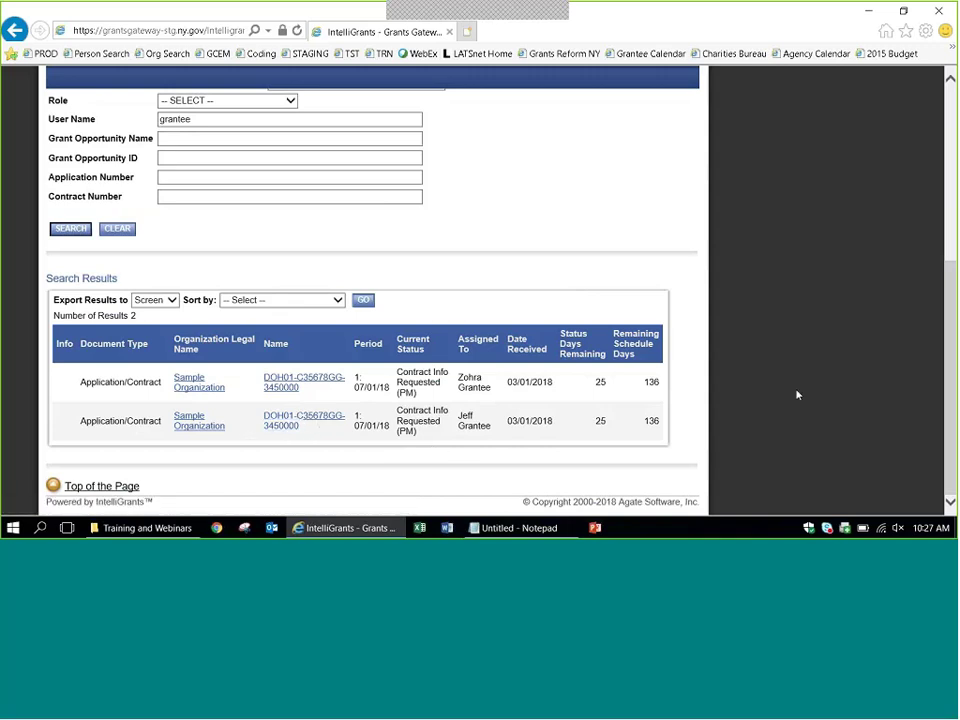
pyautogui.scroll(1, 797, 395)
pyautogui.scroll(5, 955, 121)
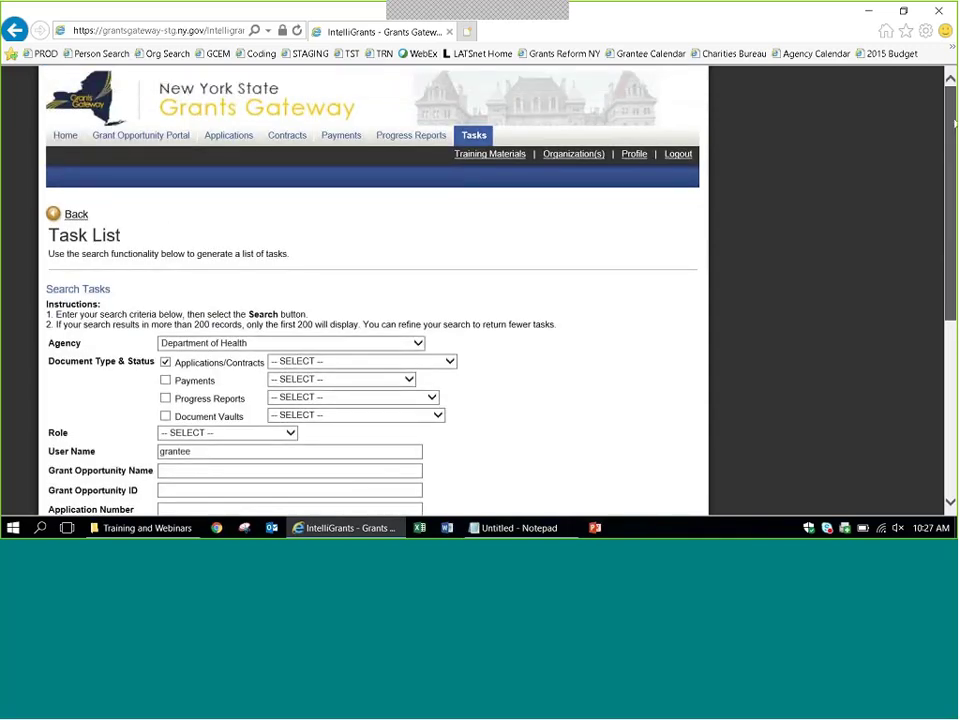
# Go Home, open My Tasks to see the DOH01-PREVLI-2018-00016 task, then reload Home.
pyautogui.click(65, 134)
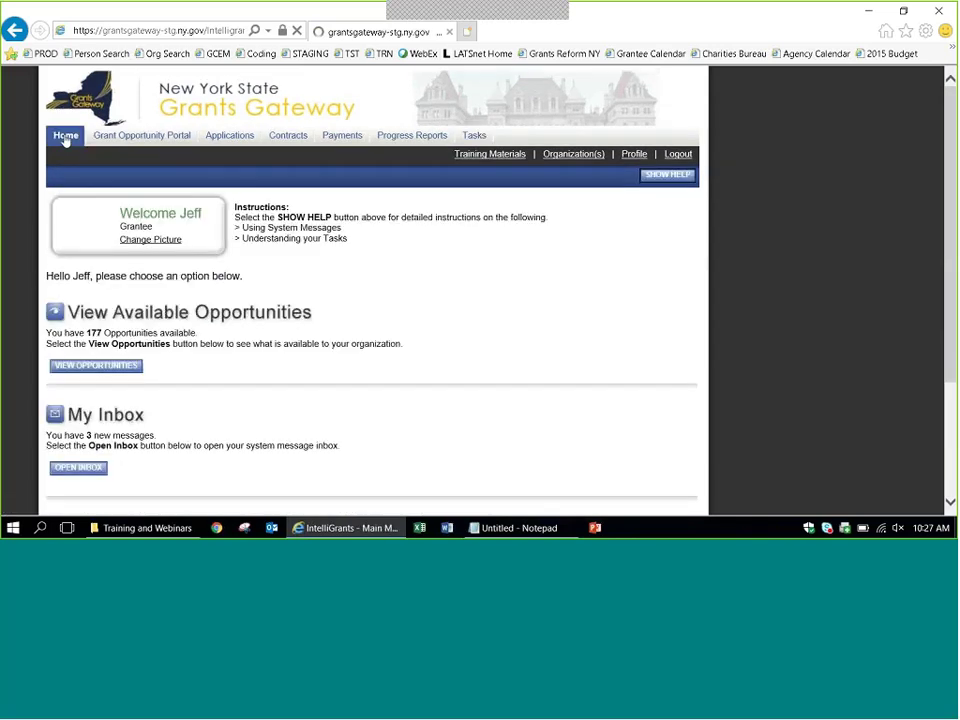
pyautogui.scroll(-3, 259, 426)
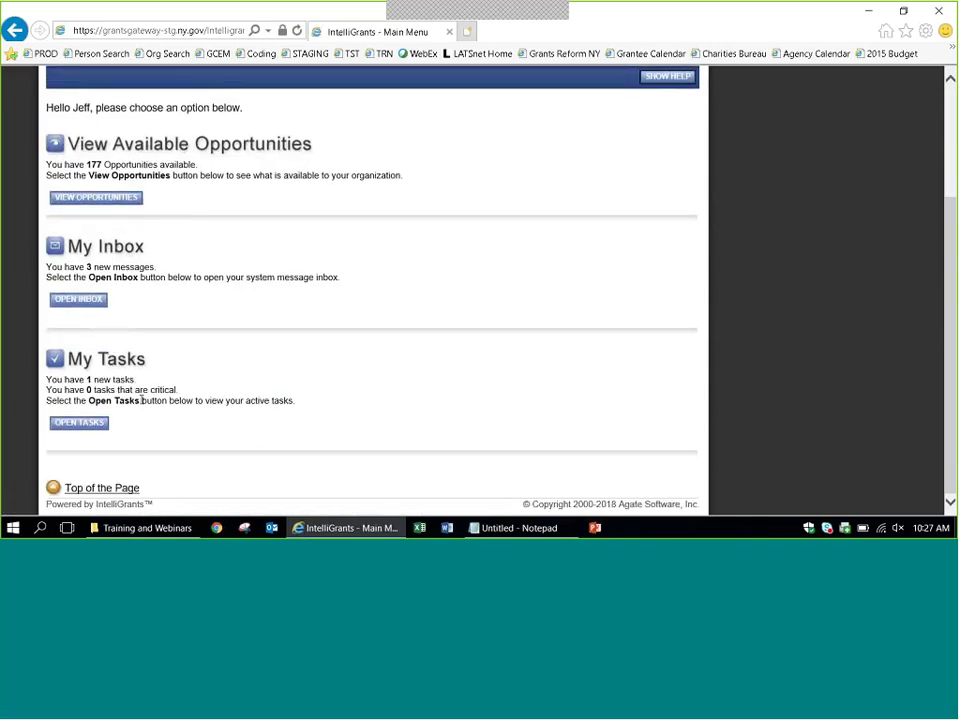
pyautogui.click(79, 422)
pyautogui.scroll(-1, 443, 348)
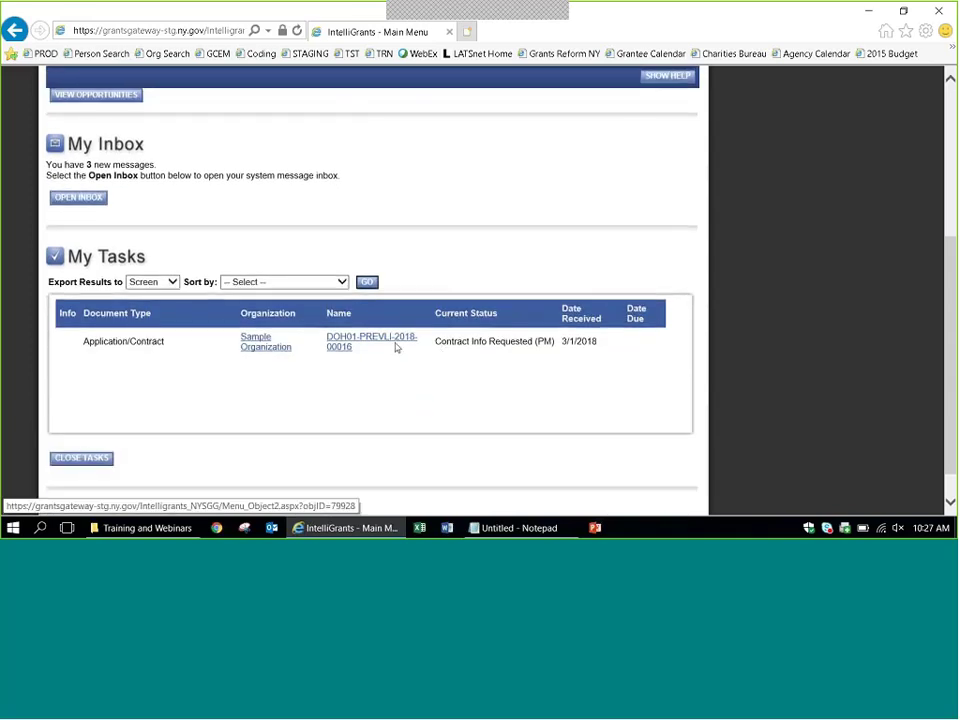
pyautogui.click(946, 183)
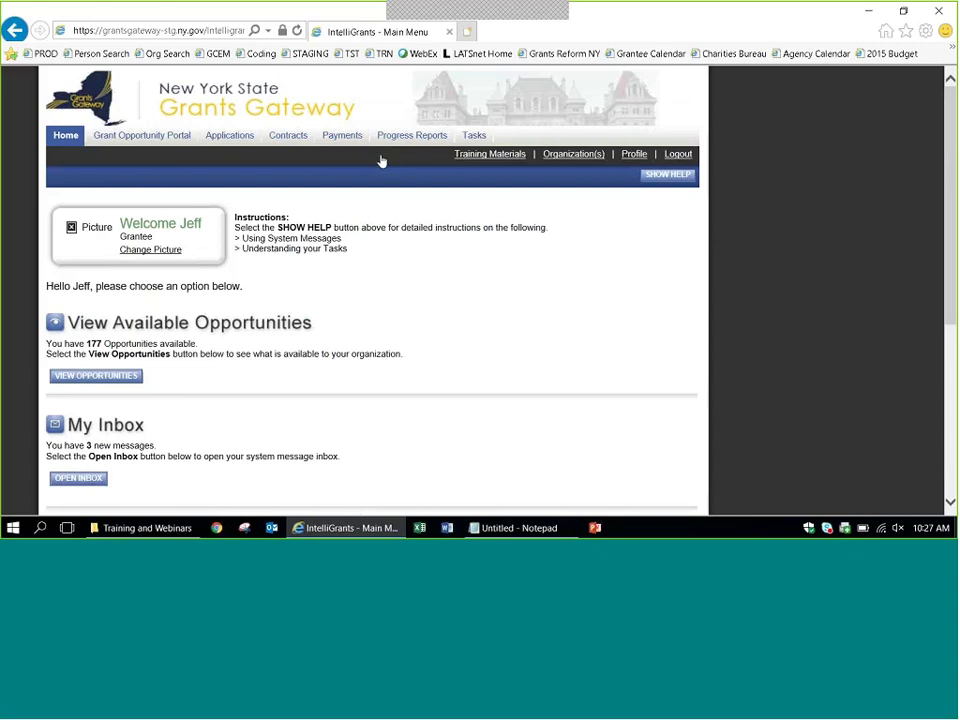
# Glance at Training Materials and Sample Organization's details, then go to the user's Profile.
pyautogui.click(481, 160)
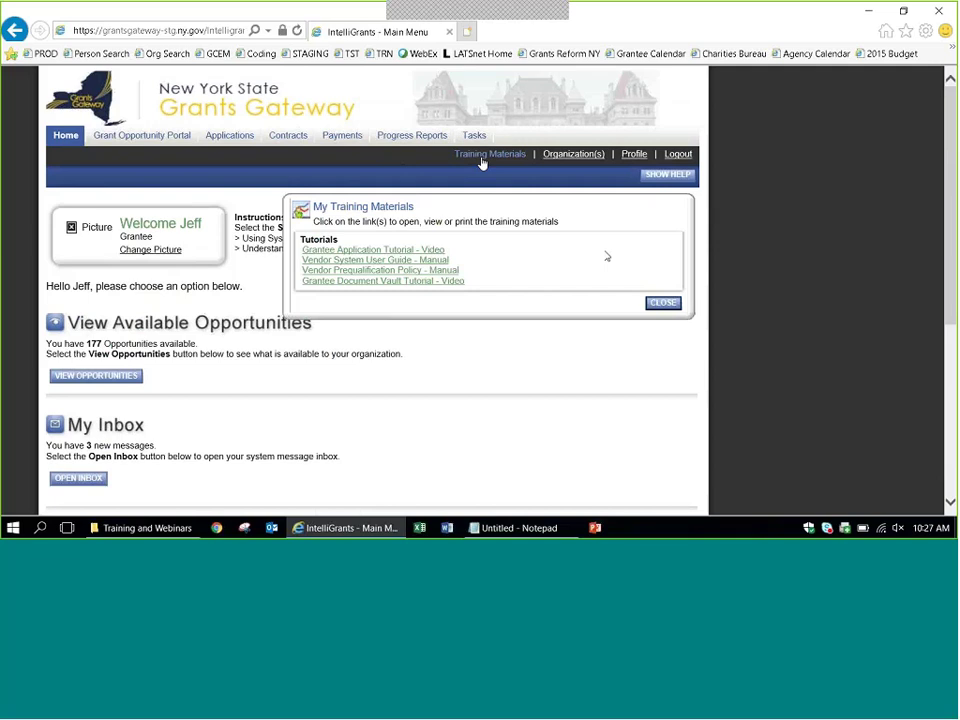
pyautogui.click(663, 304)
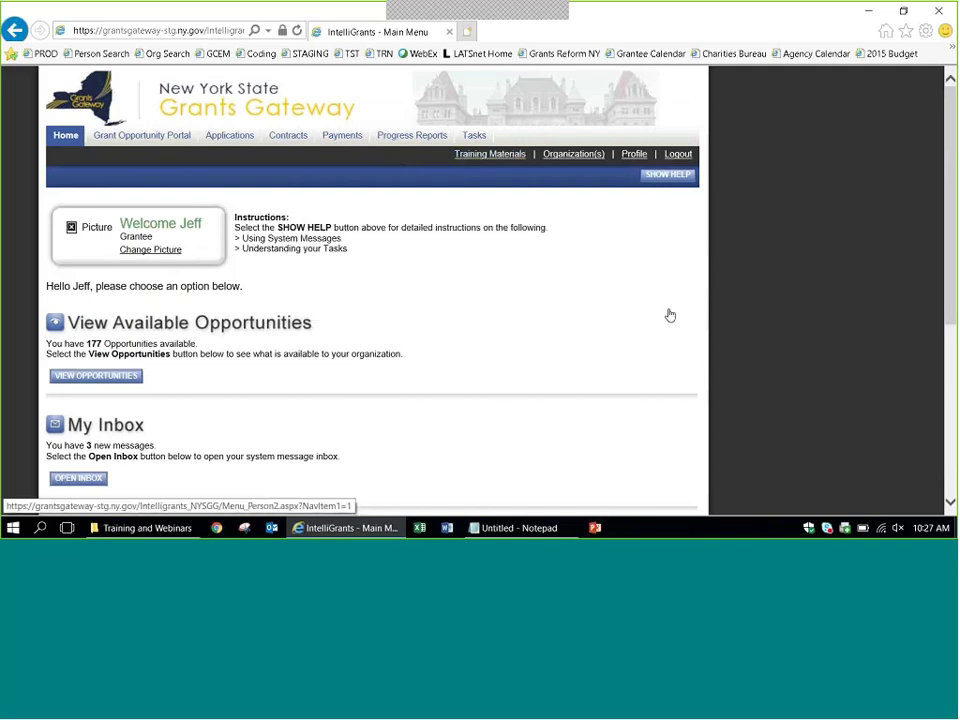
pyautogui.click(574, 155)
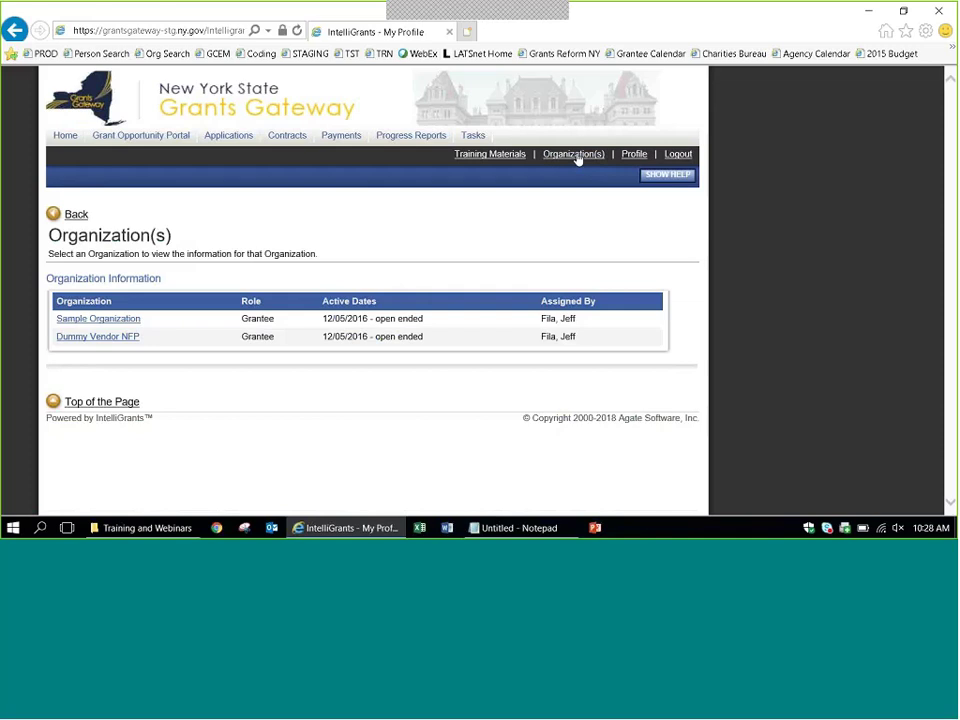
pyautogui.click(86, 318)
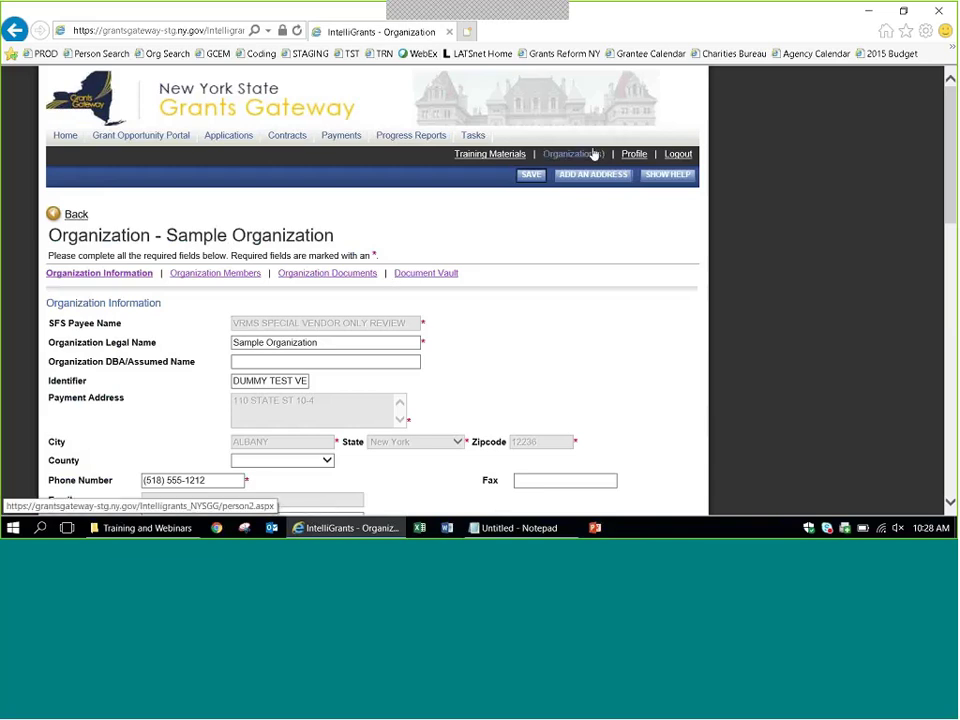
pyautogui.click(633, 155)
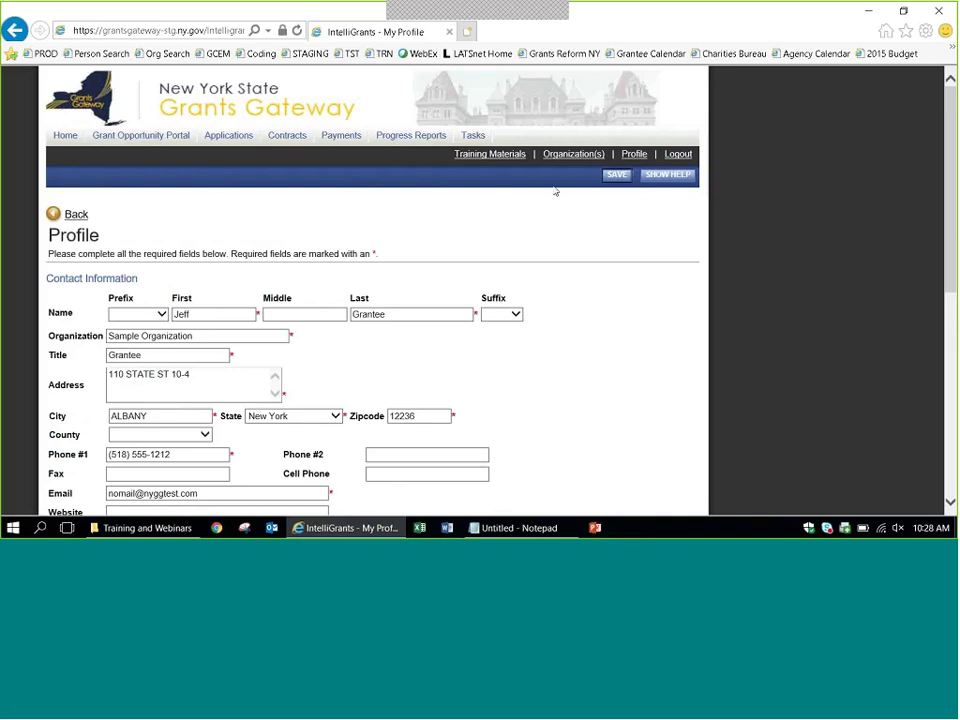
# Read the Profile page help notes, then go back to the Home tab.
pyautogui.click(686, 176)
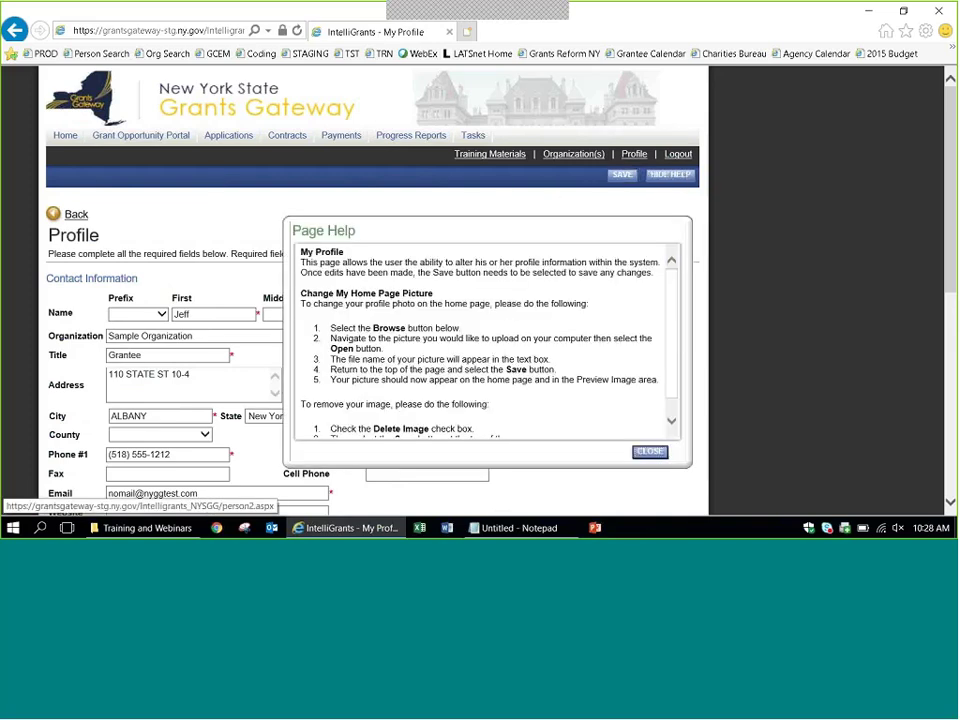
pyautogui.click(650, 451)
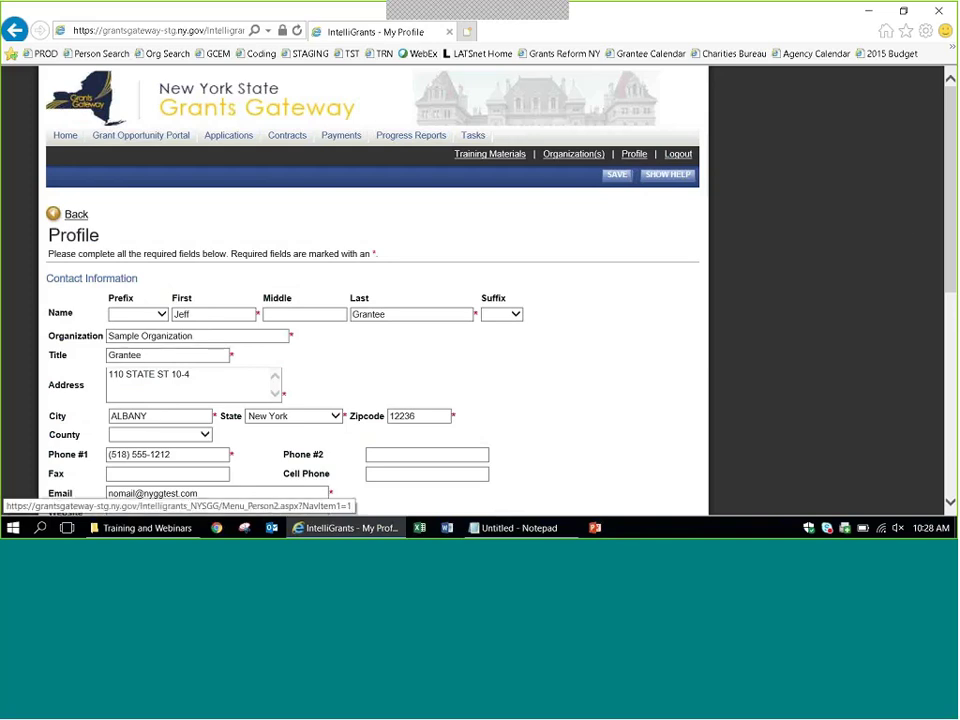
pyautogui.click(62, 137)
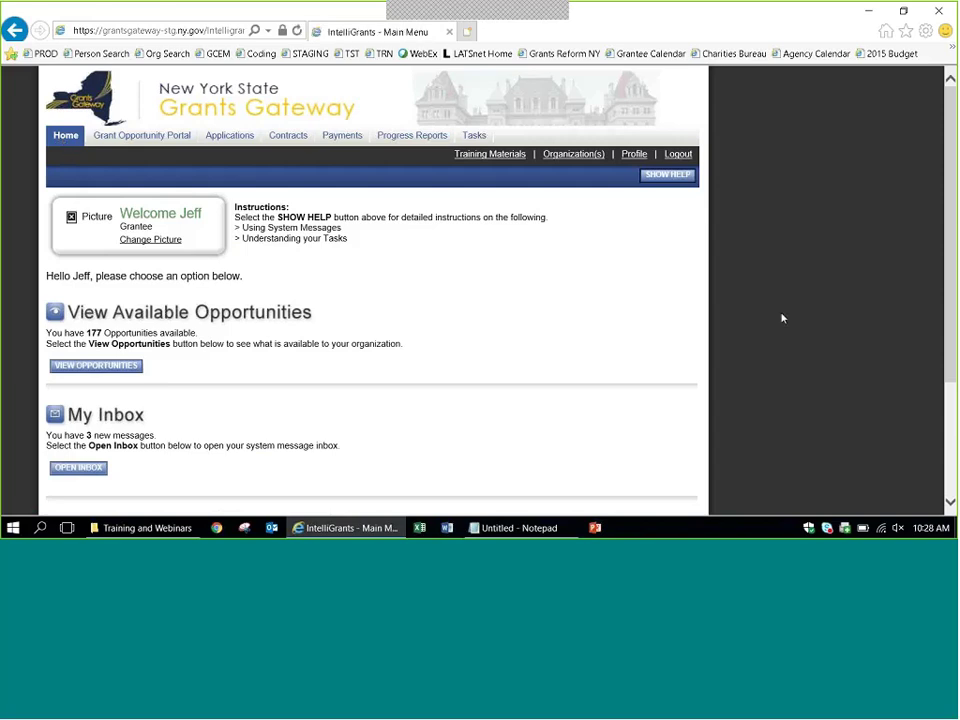
# Open contract DOH01-PREVLI-2018-00016 from the Open Tasks list under My Tasks.
pyautogui.scroll(-3, 783, 318)
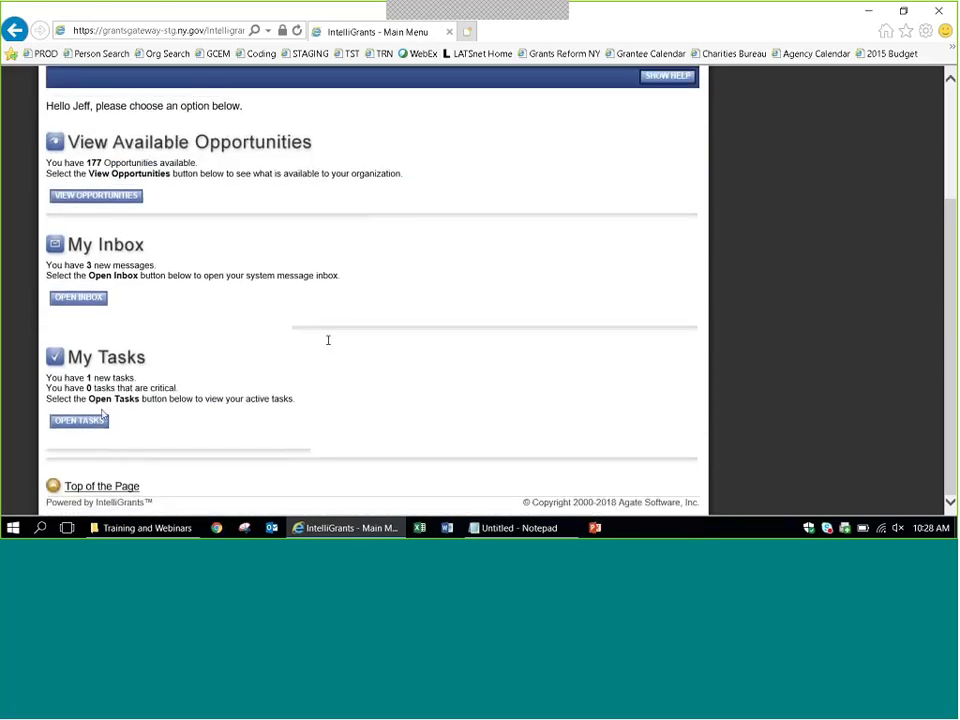
pyautogui.click(97, 421)
pyautogui.scroll(-2, 396, 332)
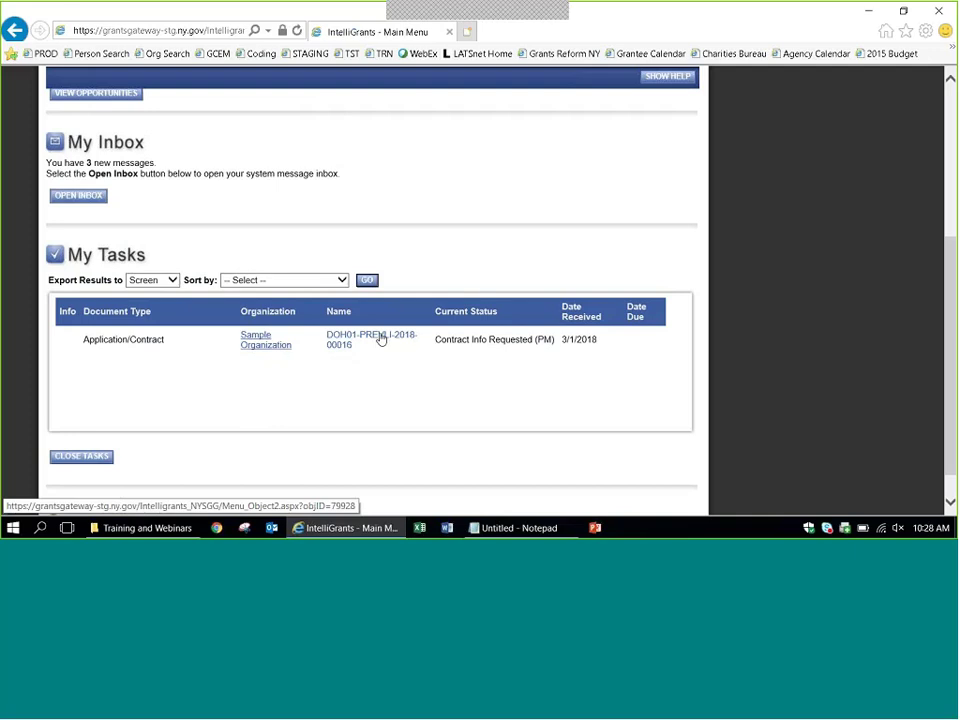
pyautogui.click(355, 338)
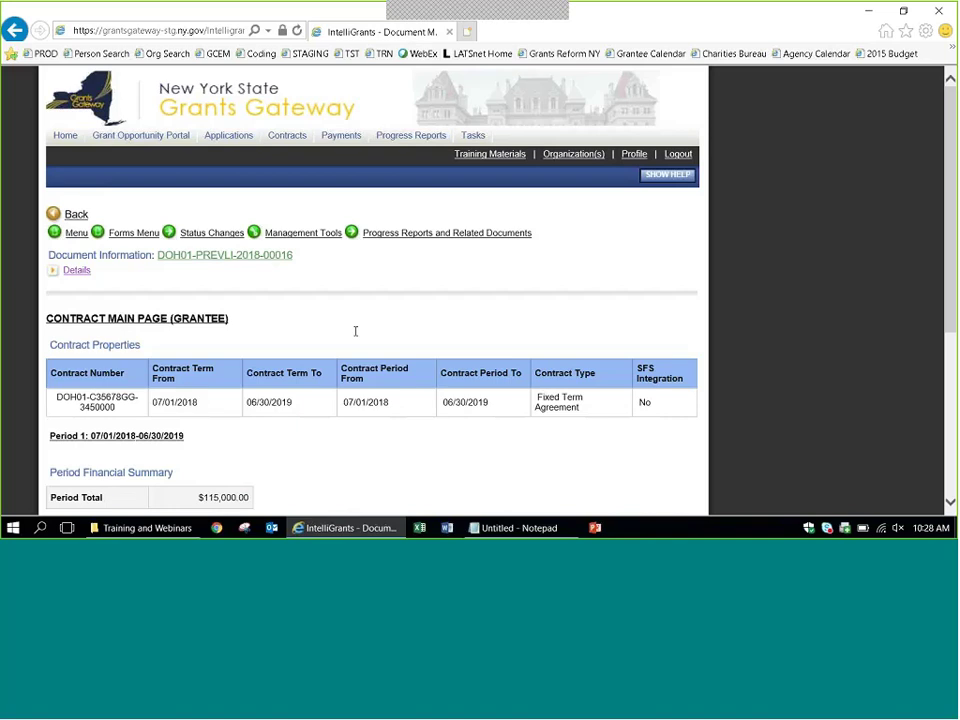
pyautogui.tripleClick(167, 316)
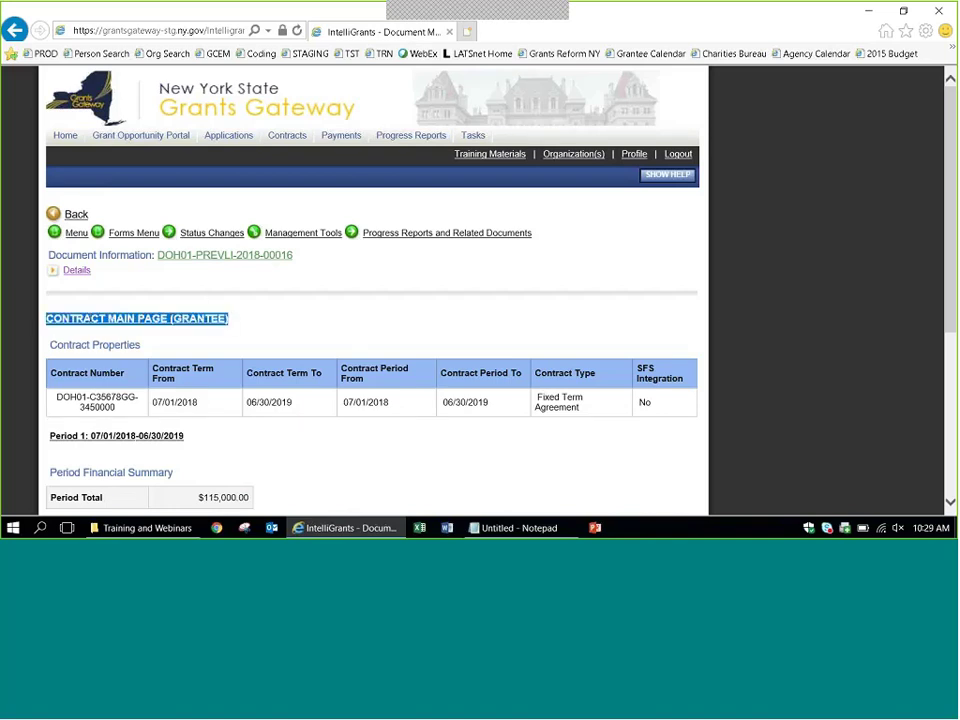
pyautogui.click(207, 304)
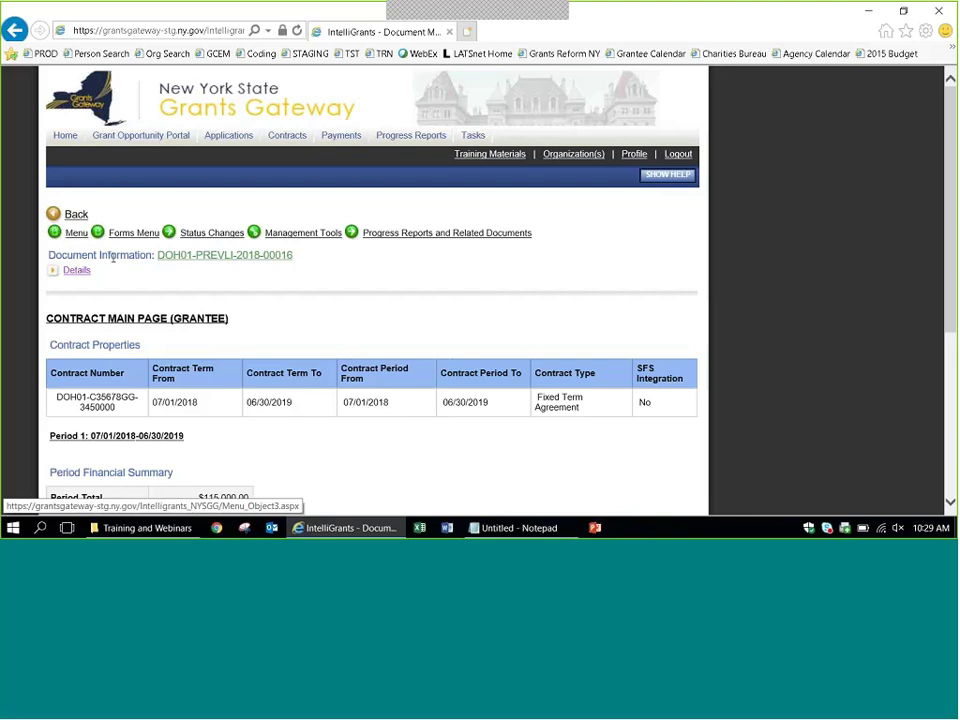
pyautogui.click(77, 233)
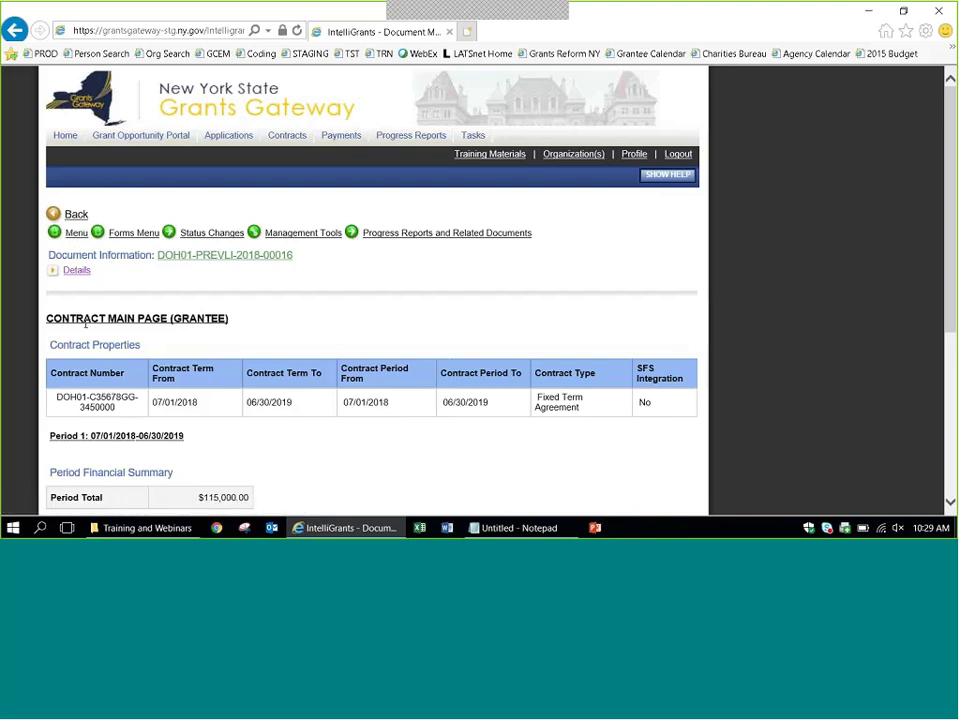
pyautogui.click(132, 234)
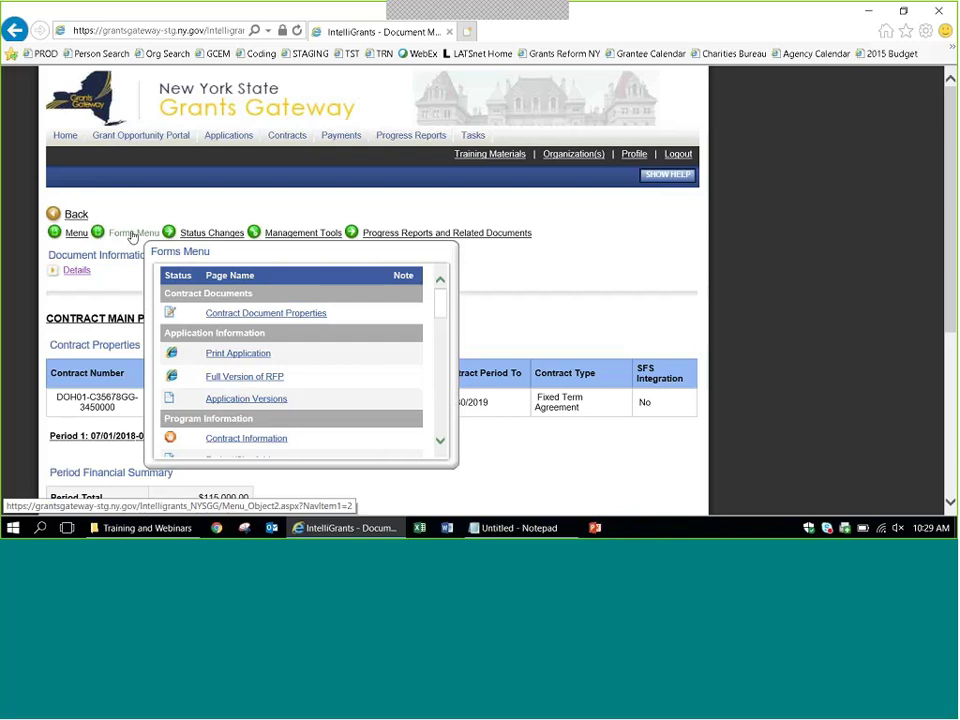
pyautogui.click(212, 234)
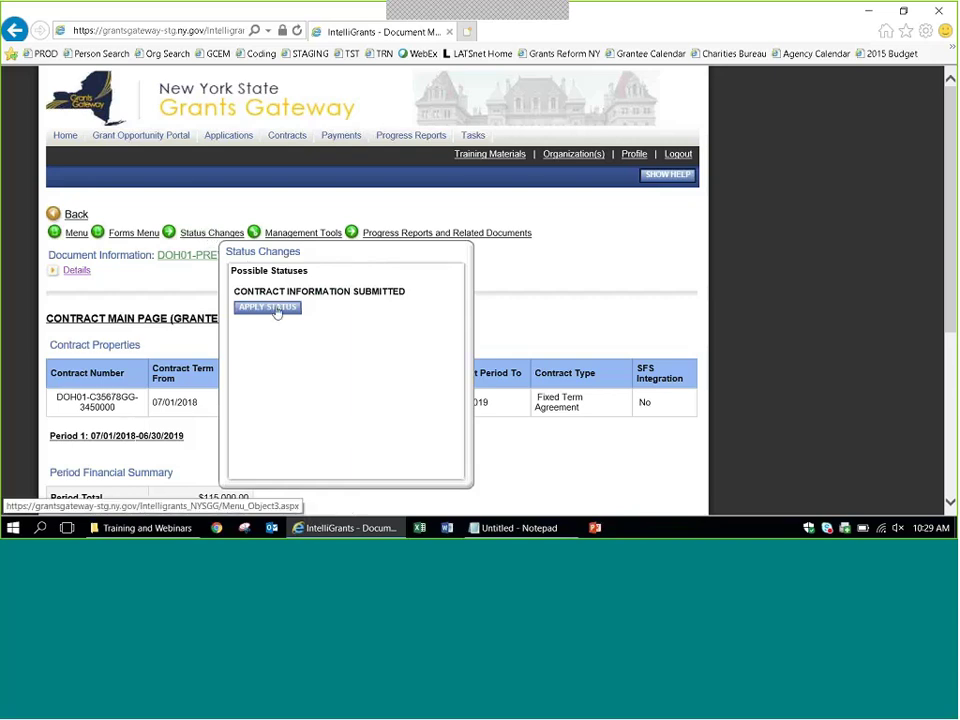
pyautogui.click(252, 230)
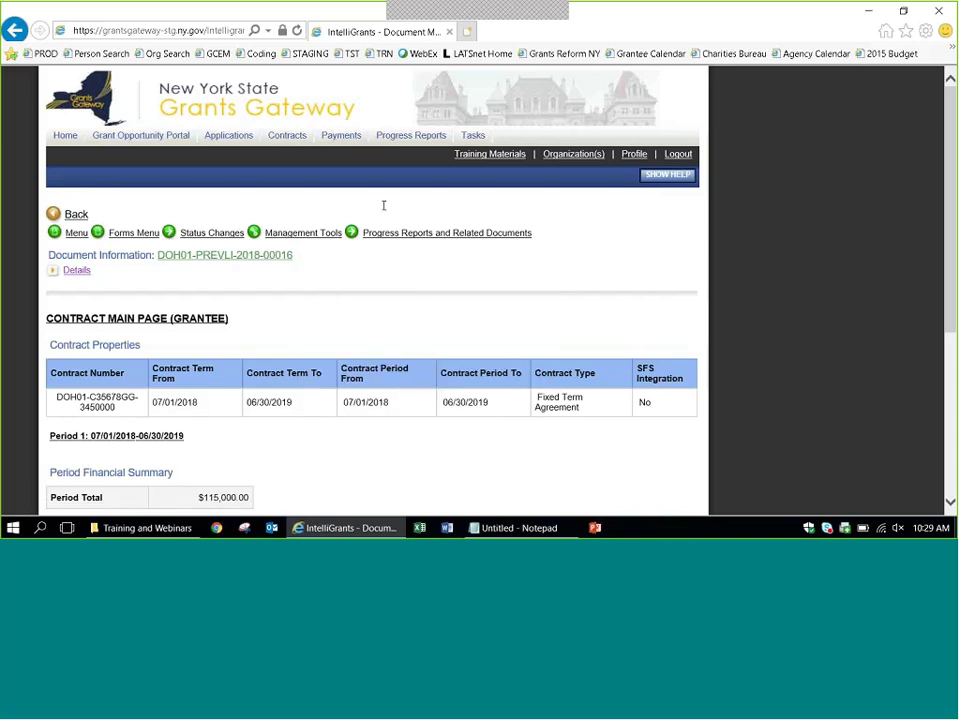
pyautogui.moveTo(448, 236)
pyautogui.scroll(-3, 760, 290)
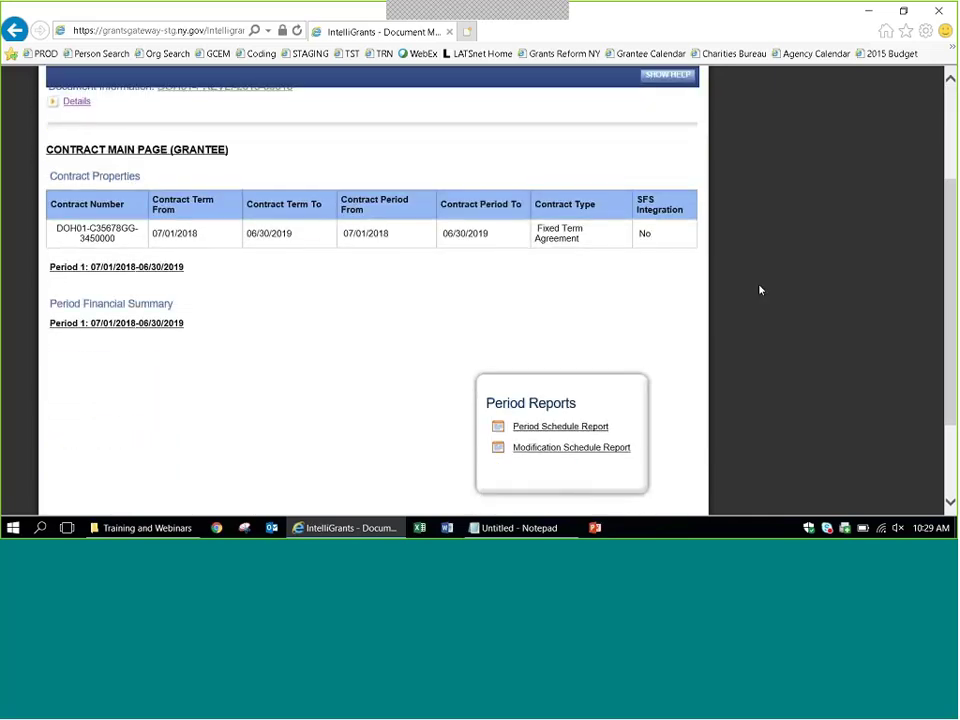
pyautogui.hotkey('ctrl', 'a')
pyautogui.click(360, 347)
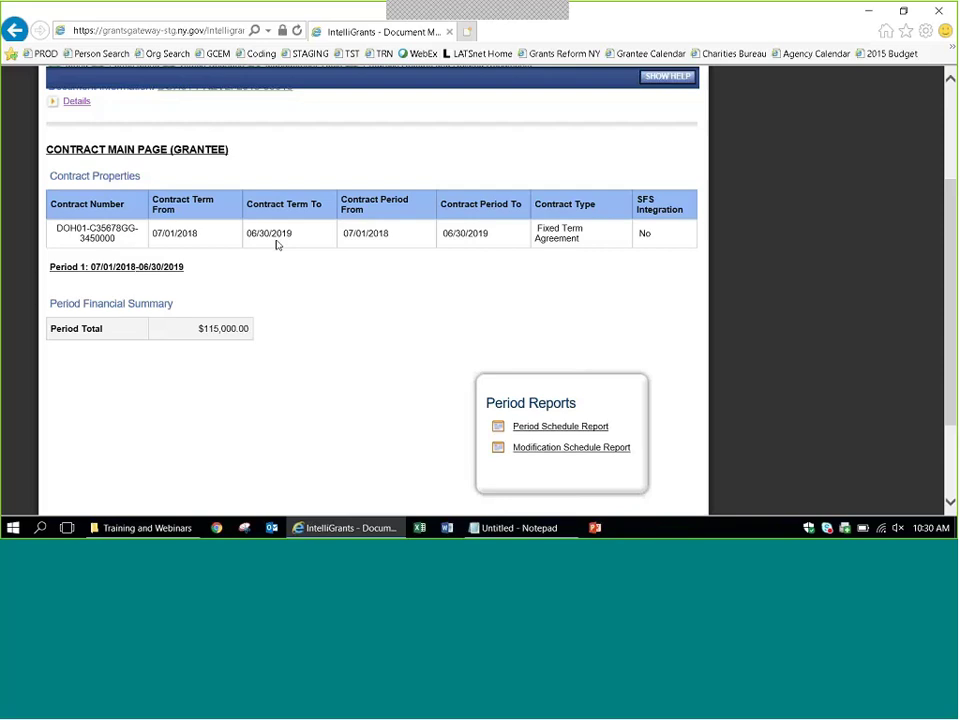
pyautogui.scroll(3, 712, 250)
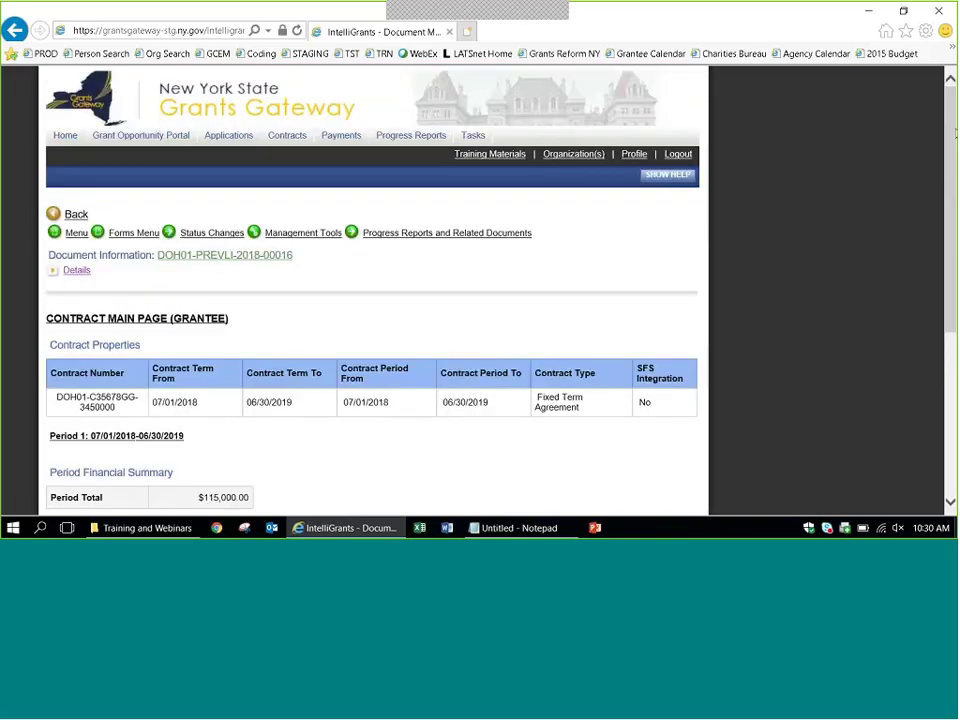
# Open Contract Document Properties from the full contract forms page.
pyautogui.click(115, 236)
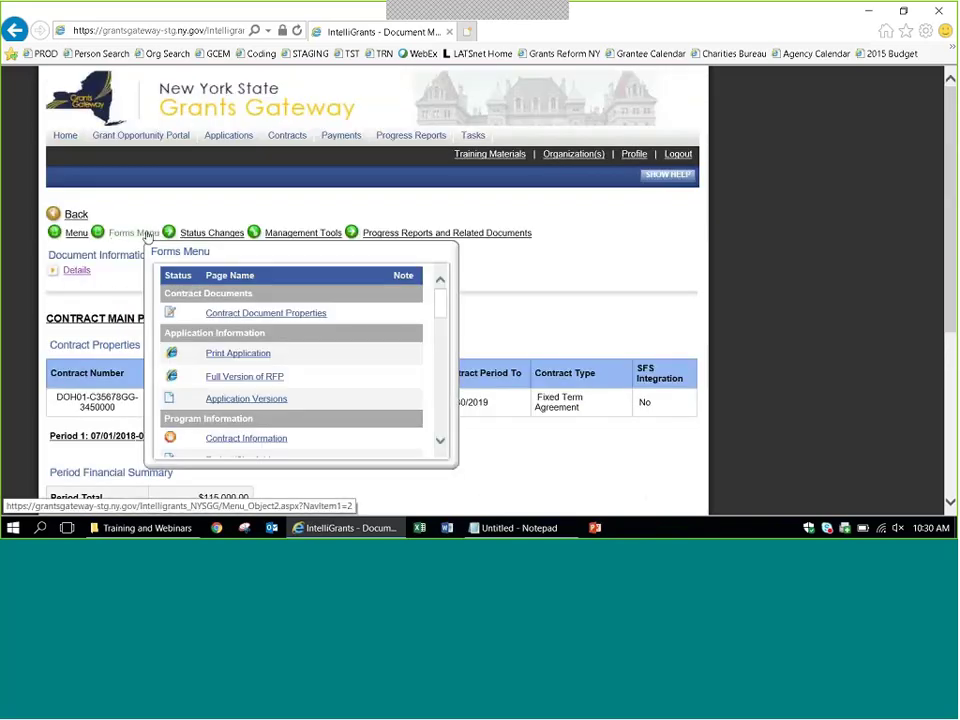
pyautogui.moveTo(152, 239)
pyautogui.click(131, 240)
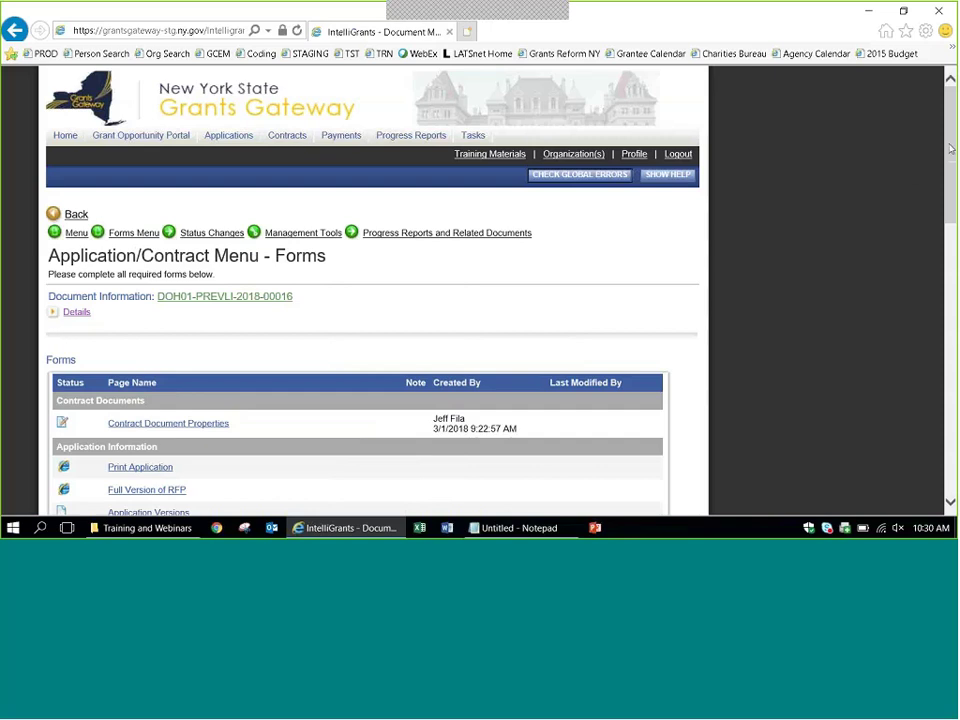
pyautogui.scroll(-3, 951, 148)
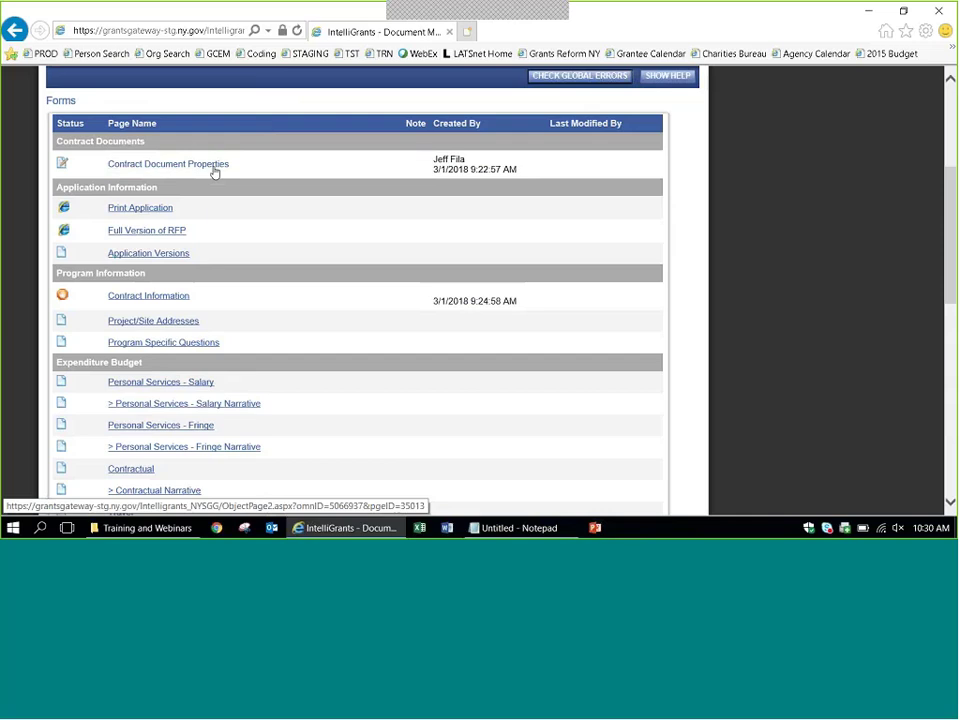
pyautogui.click(214, 173)
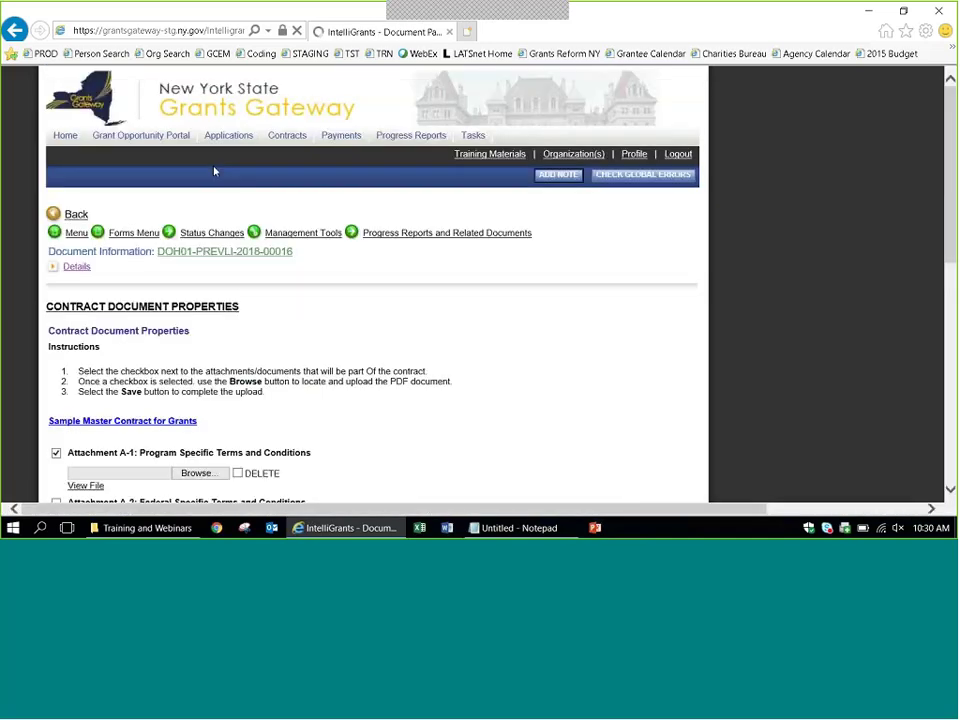
# Review the contract attachments, including Attachment E-1 and Attachment M, then bring up the Forms Menu.
pyautogui.scroll(-3, 864, 291)
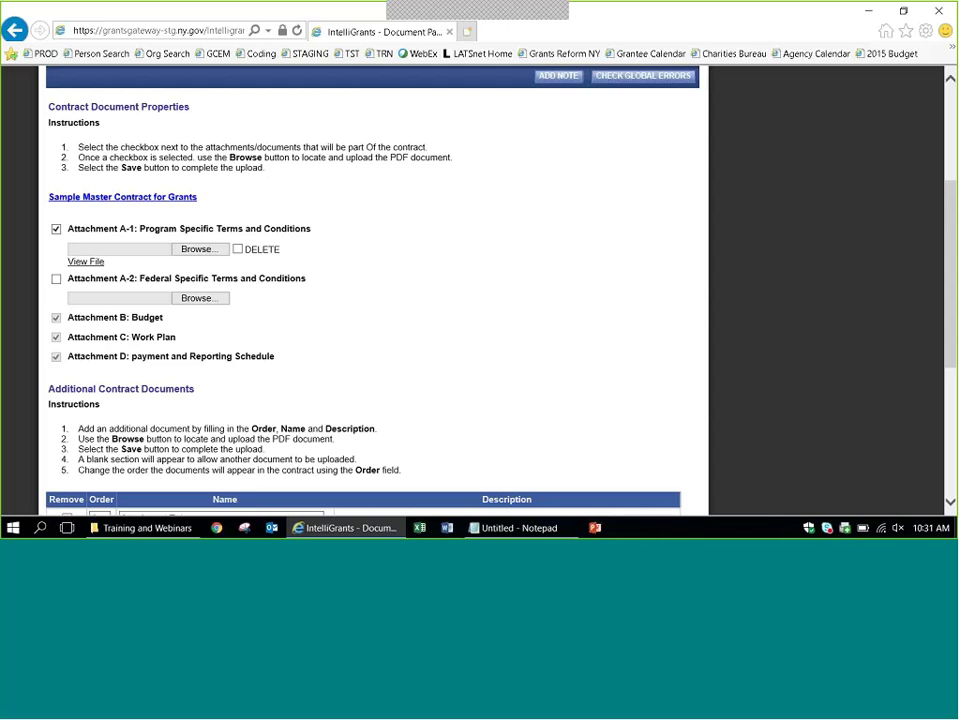
pyautogui.scroll(-5, 782, 354)
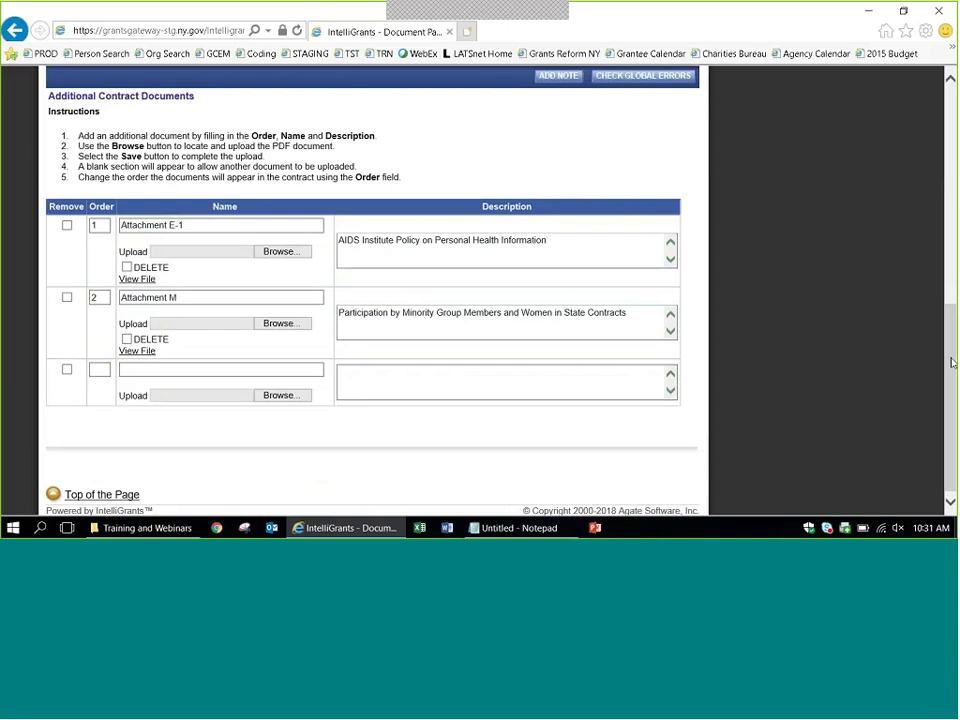
pyautogui.moveTo(952, 365); pyautogui.dragTo(952, 147)
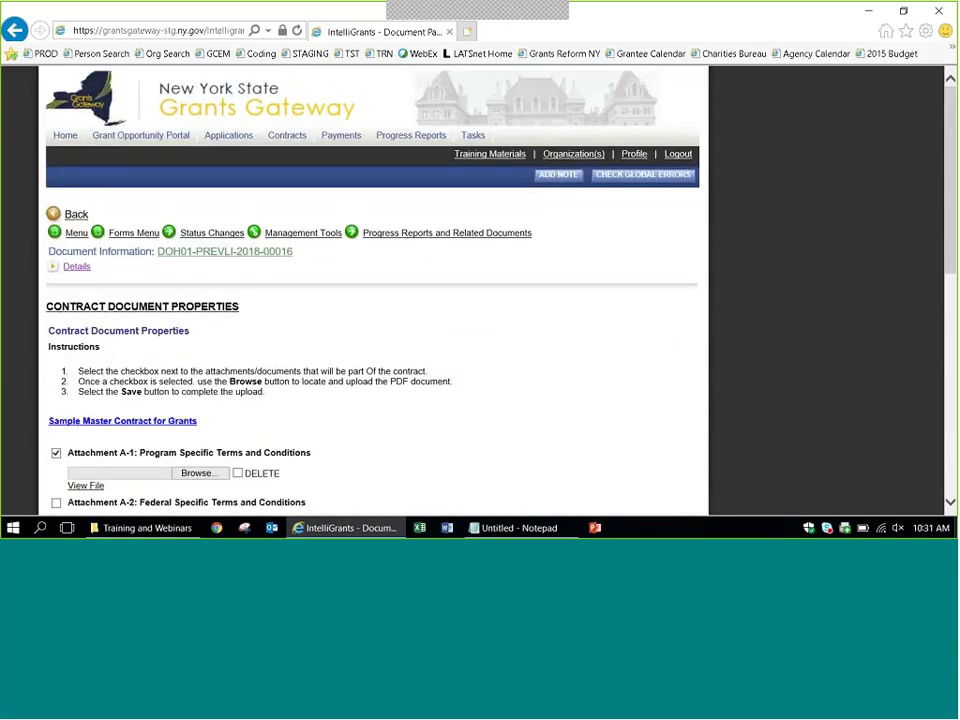
pyautogui.click(124, 238)
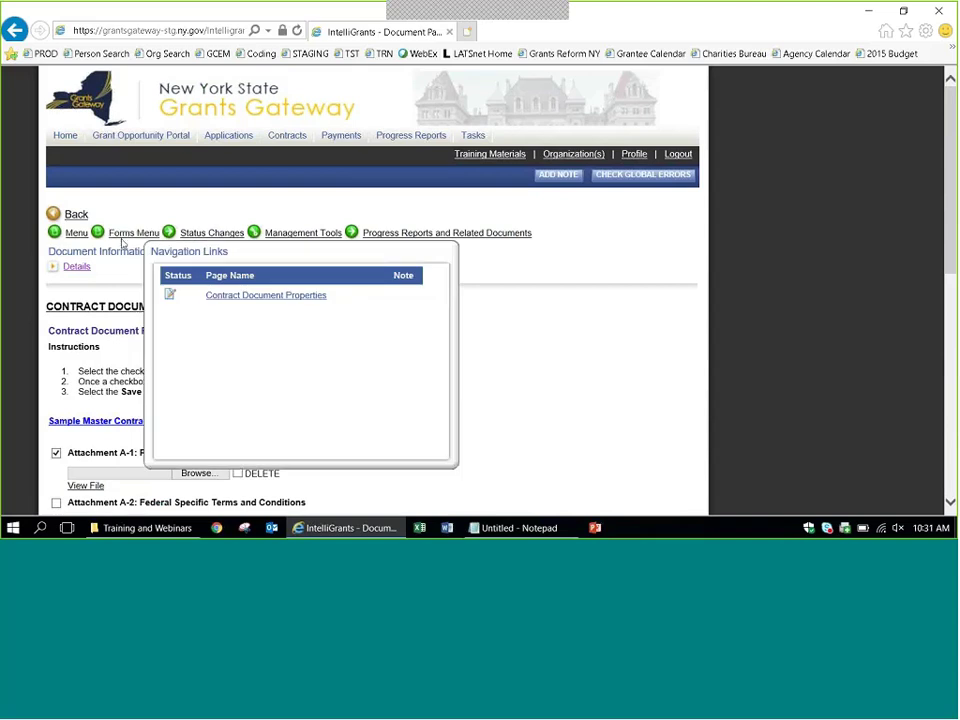
pyautogui.scroll(-3, 808, 251)
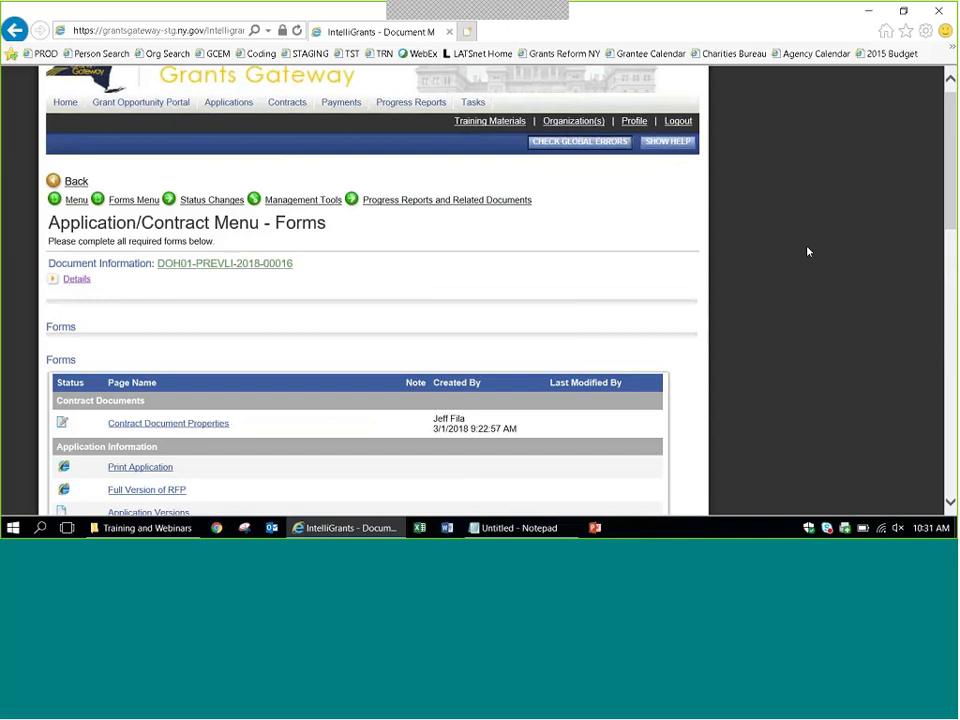
pyautogui.scroll(-2, 808, 251)
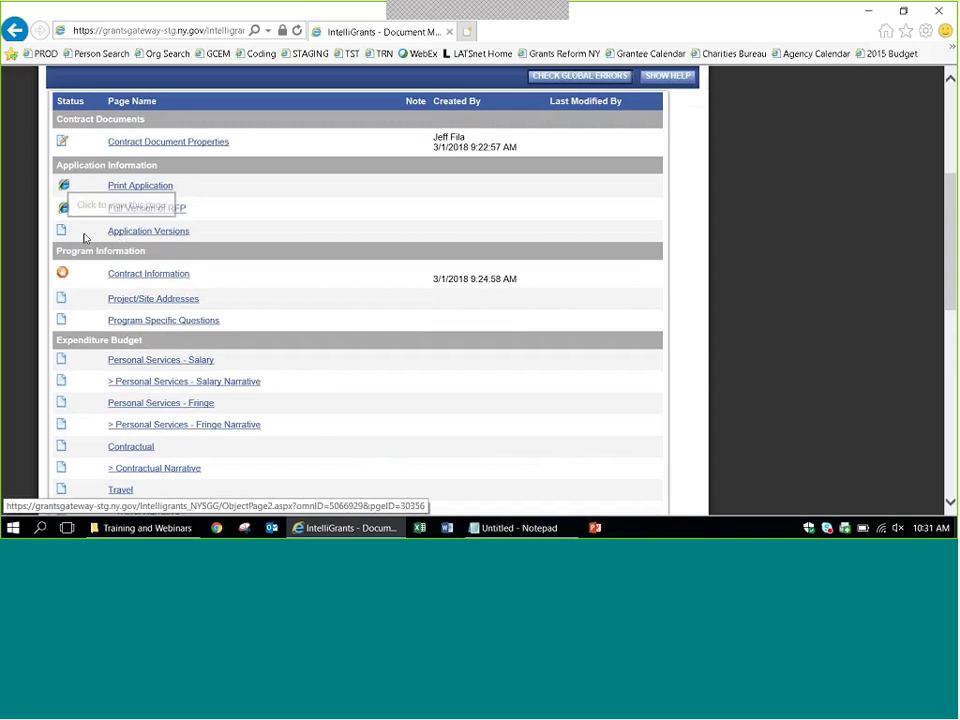
pyautogui.moveTo(952, 268); pyautogui.dragTo(952, 308)
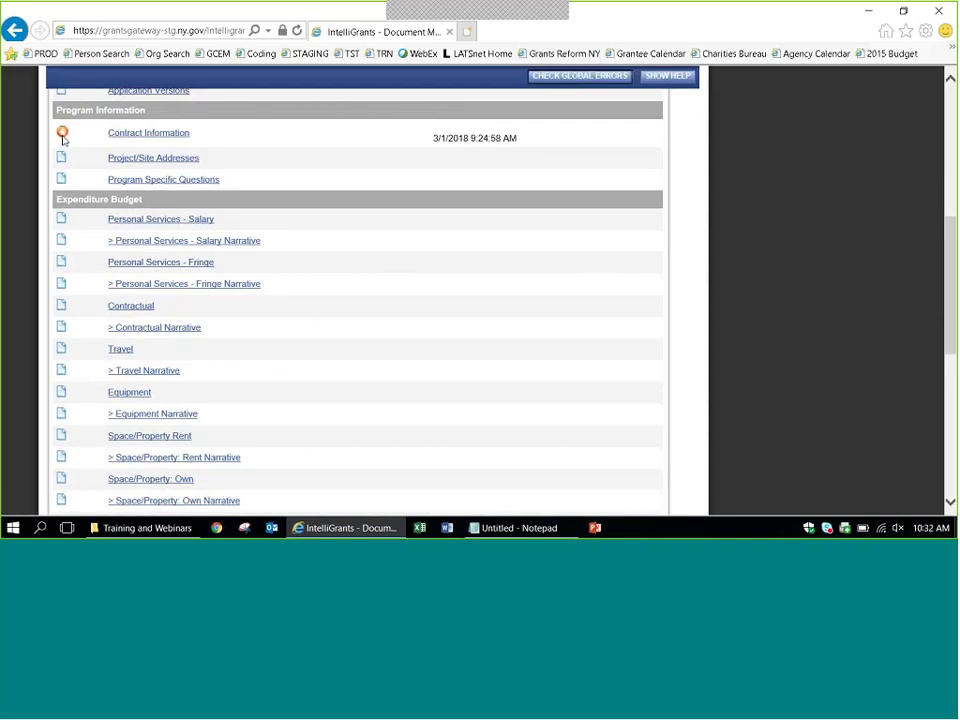
pyautogui.scroll(-3, 925, 260)
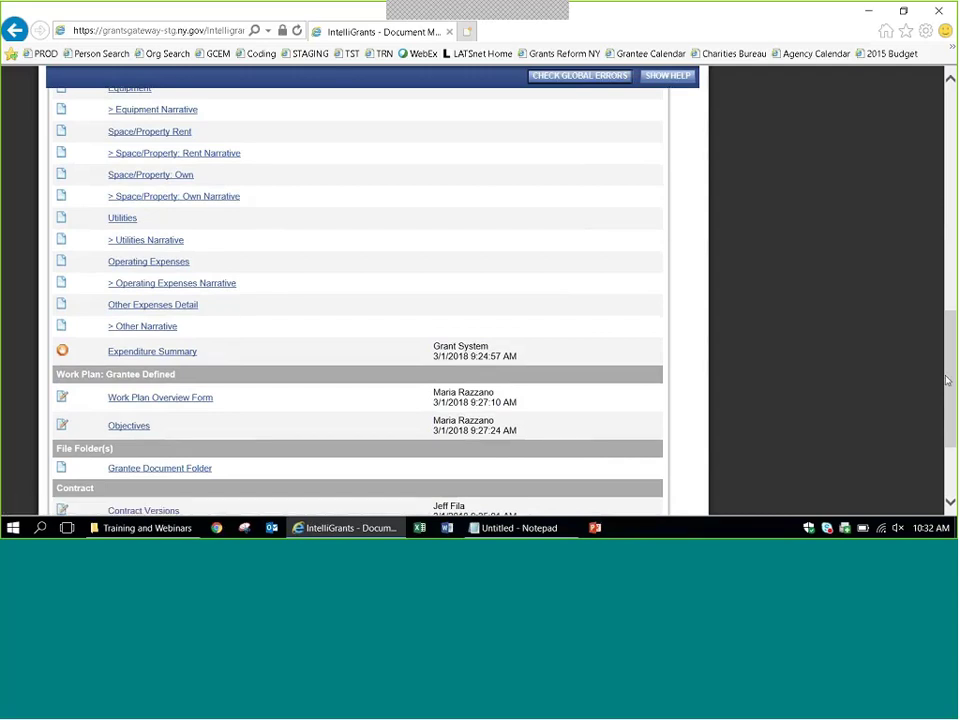
pyautogui.moveTo(948, 382); pyautogui.dragTo(940, 262)
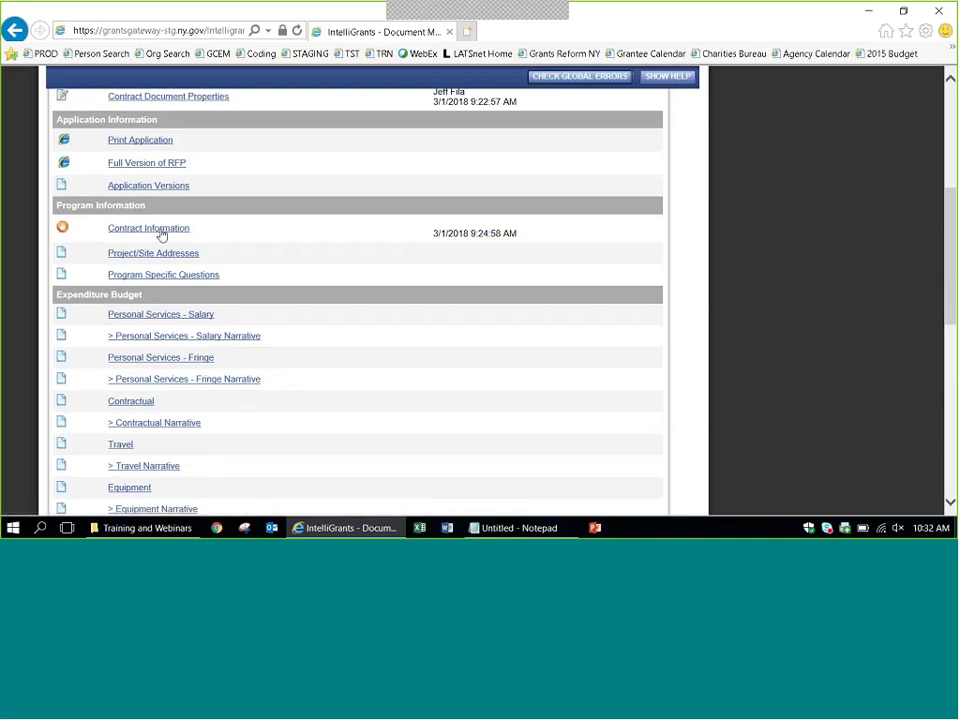
pyautogui.scroll(-4, 754, 251)
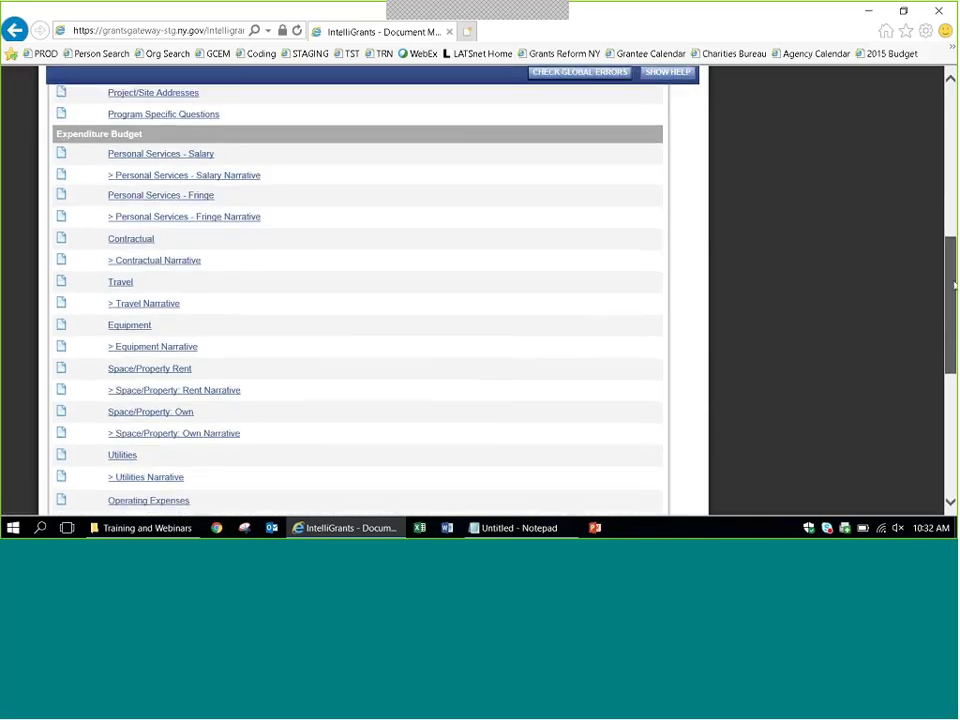
pyautogui.moveTo(950, 349); pyautogui.dragTo(951, 464)
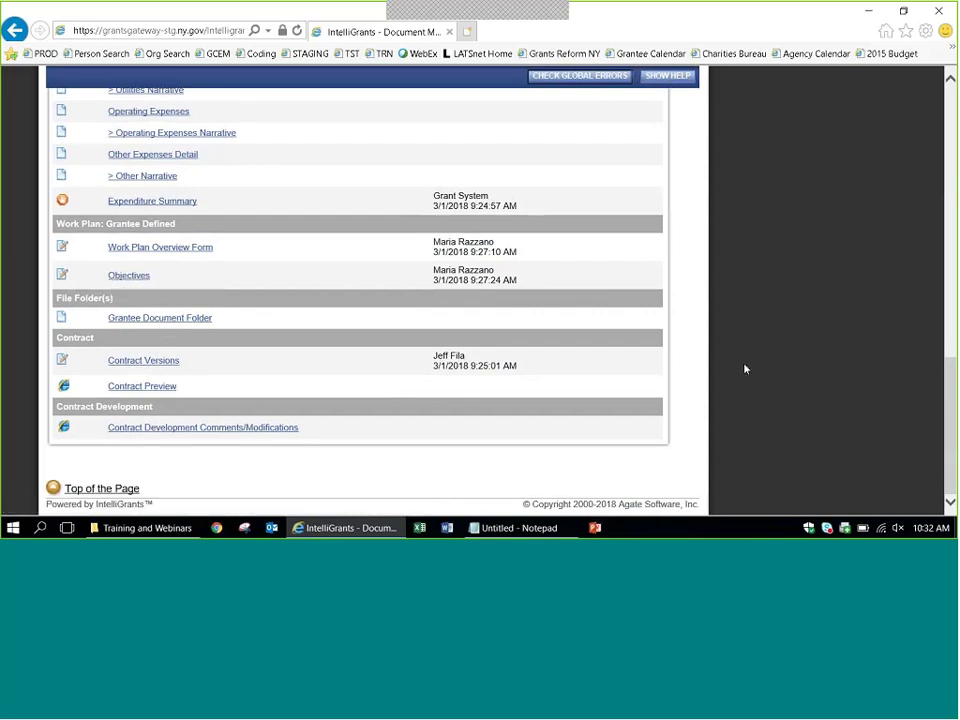
pyautogui.scroll(1, 955, 256)
pyautogui.scroll(10, 263, 292)
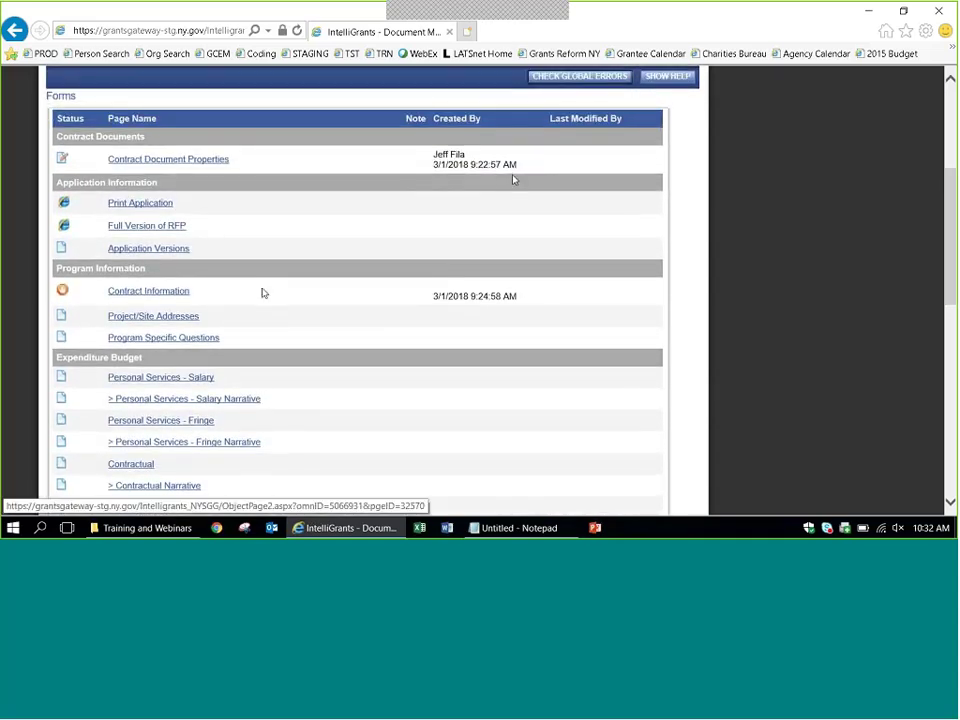
# Open Contract Information and check the primary, payment and mailing address dropdowns, leaving them unchanged.
pyautogui.click(163, 291)
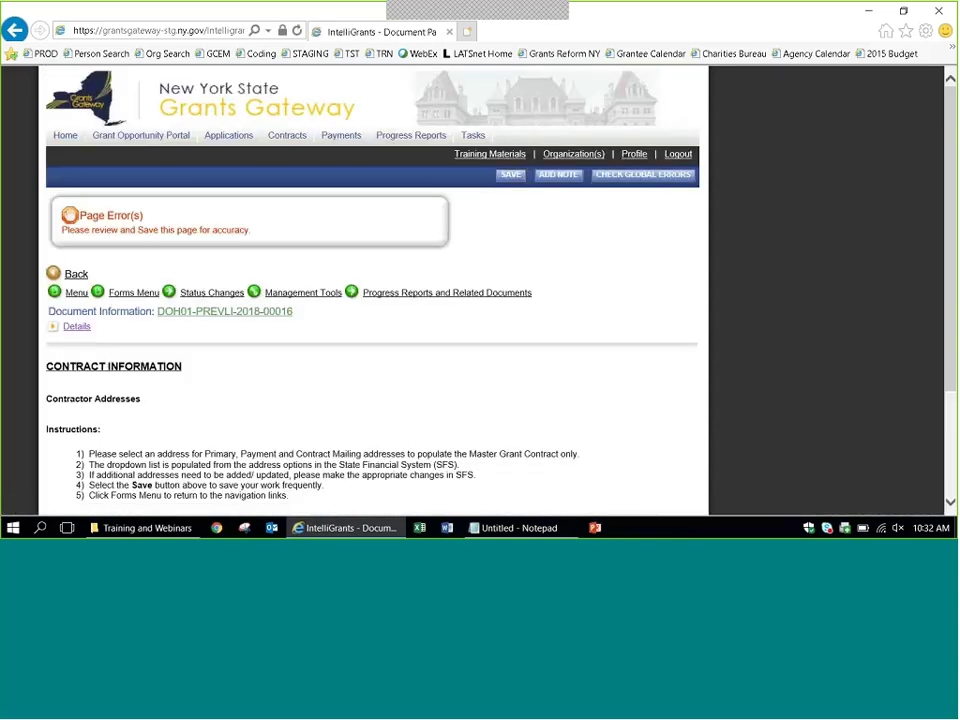
pyautogui.scroll(-2, 808, 237)
pyautogui.scroll(-1, 372, 300)
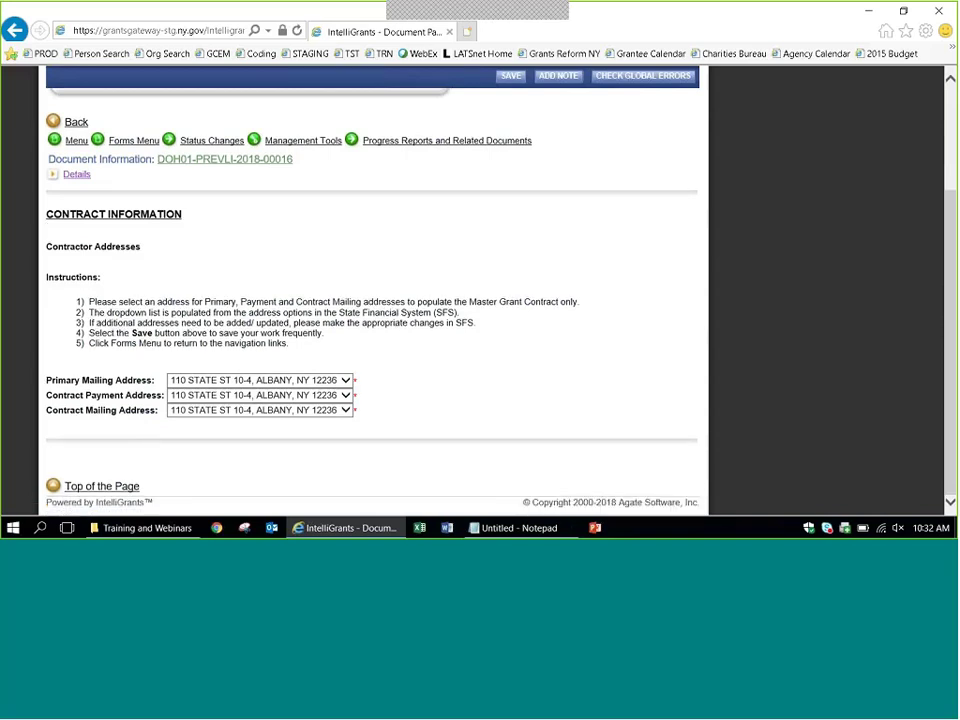
pyautogui.tripleClick(136, 397)
pyautogui.tripleClick(67, 412)
pyautogui.click(67, 412)
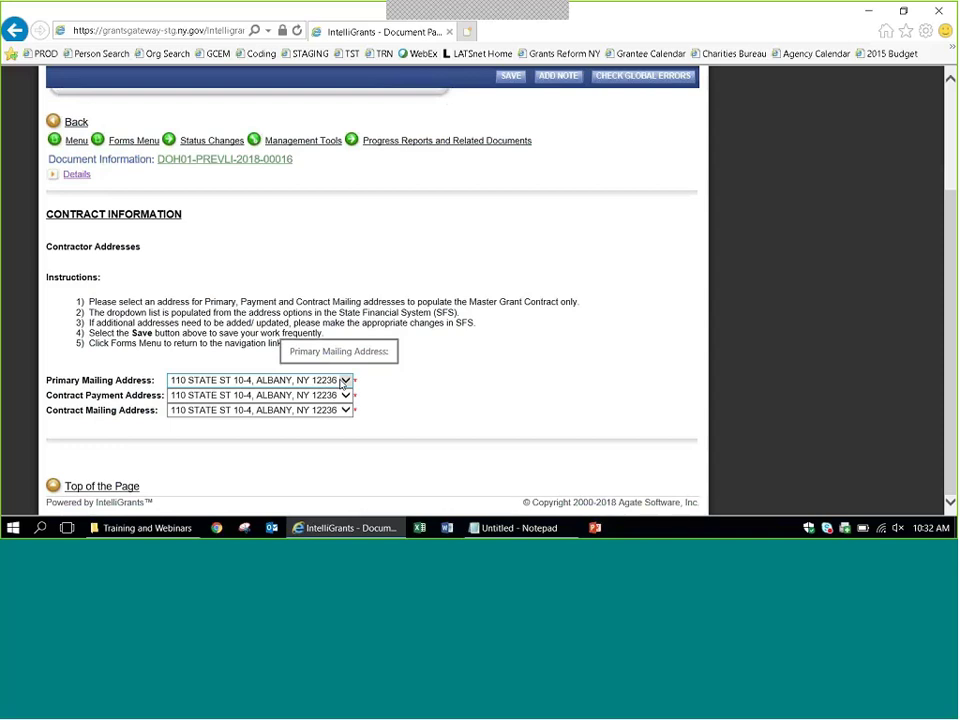
pyautogui.click(343, 381)
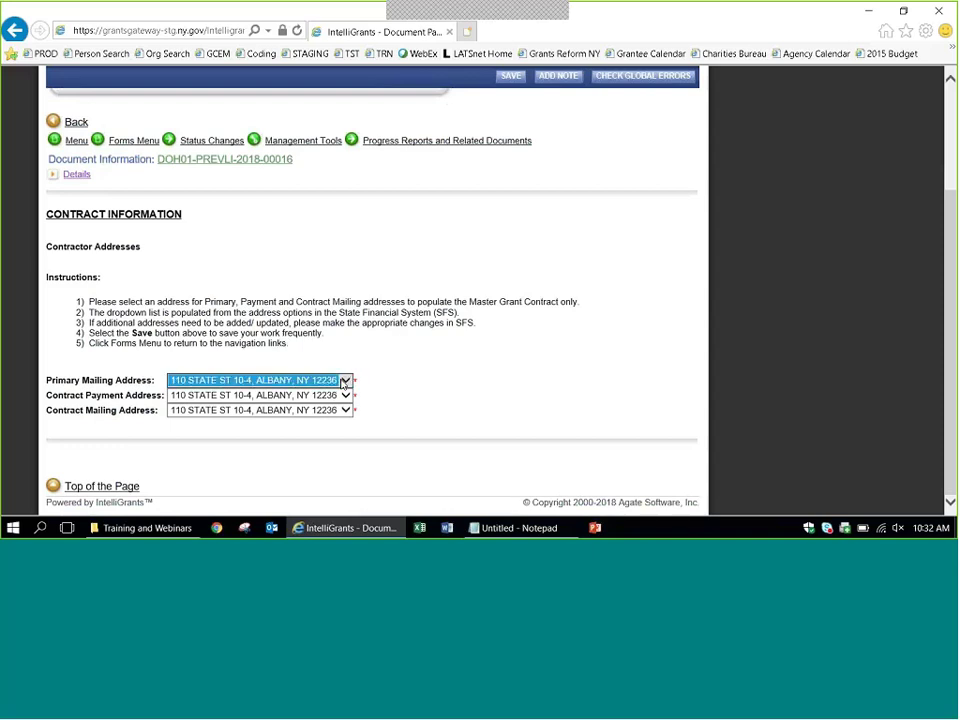
pyautogui.click(348, 382)
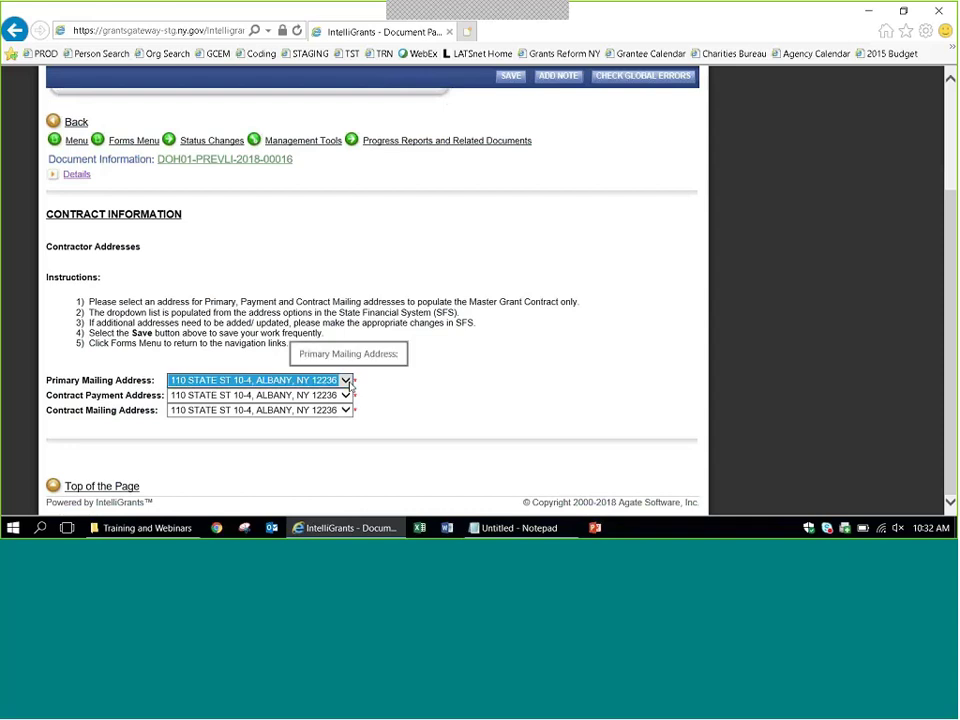
pyautogui.click(416, 364)
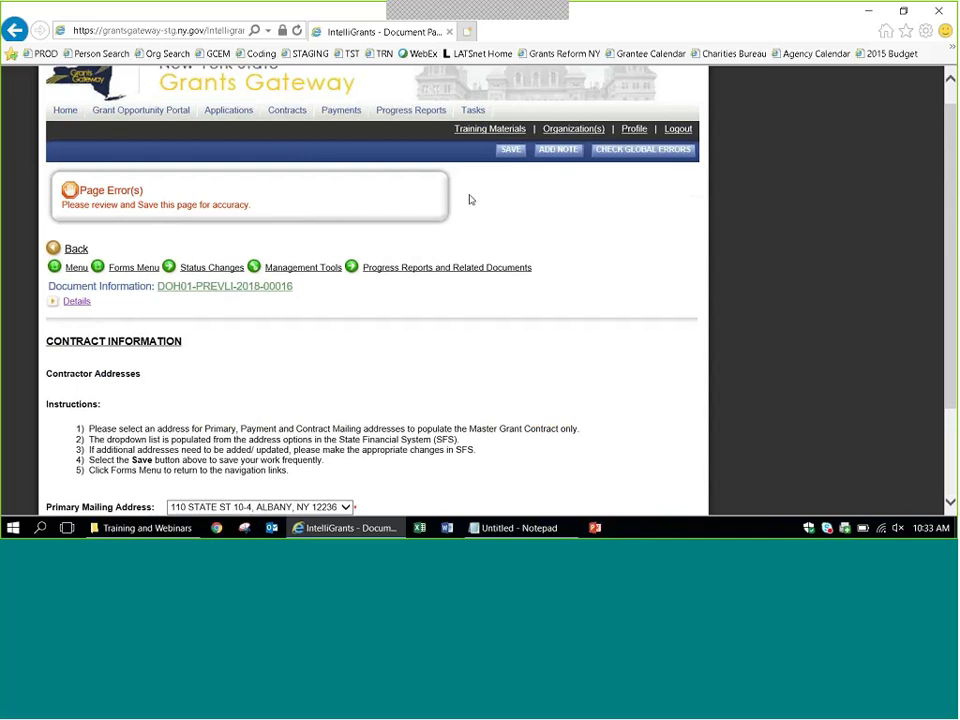
# Save the Contract Information page to clear its page error.
pyautogui.click(509, 153)
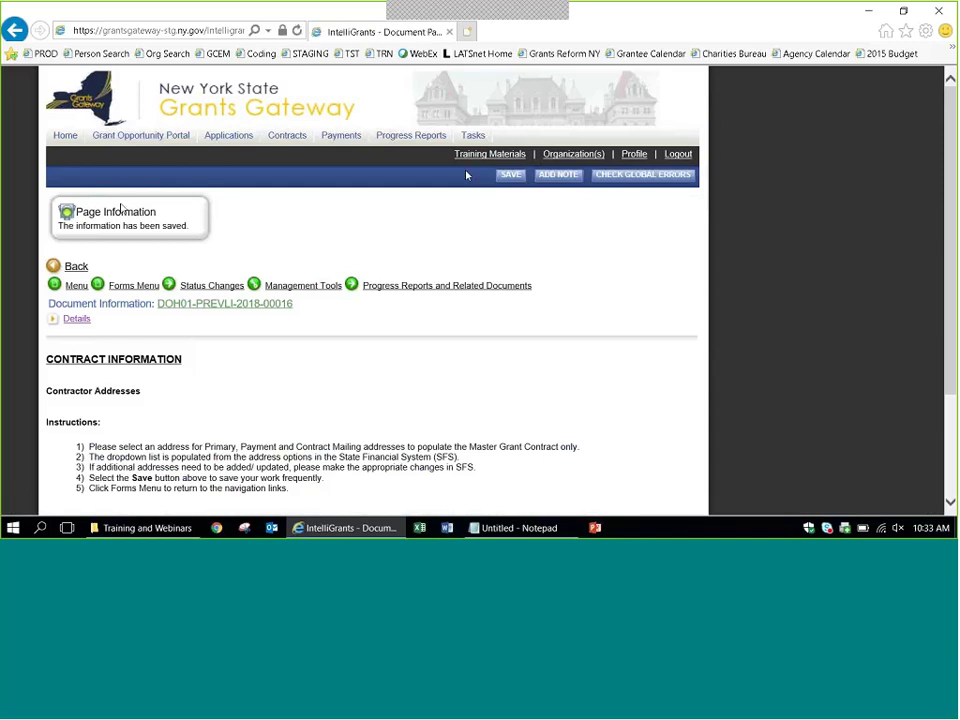
pyautogui.scroll(-3, 951, 227)
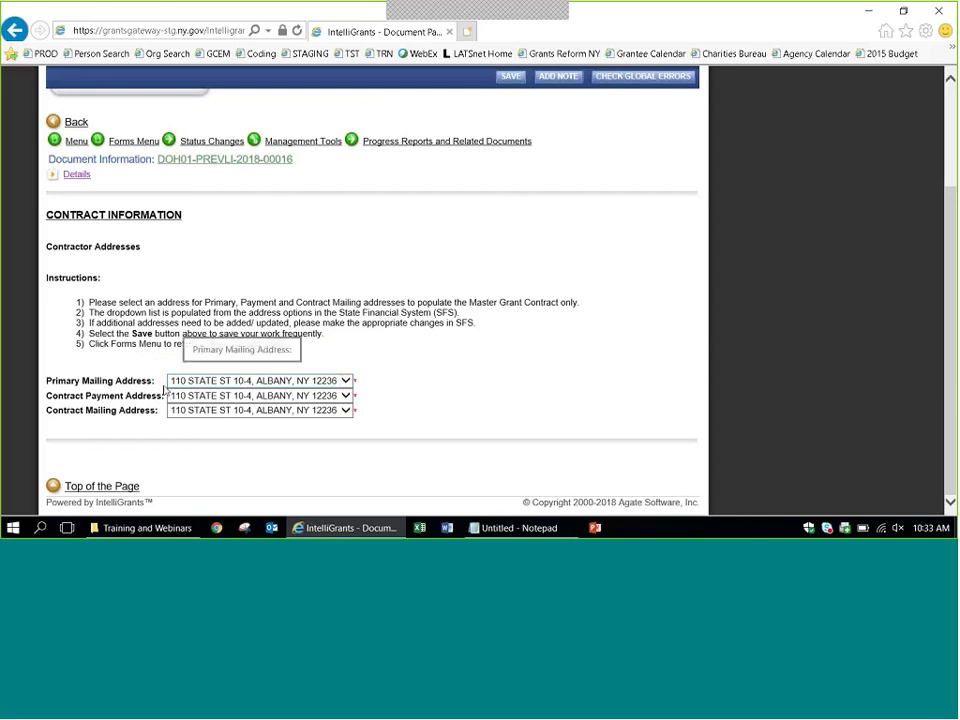
pyautogui.click(510, 76)
# Go back to the Forms list, where Contract Information shows 3/1/2018 10:33:07 AM.
pyautogui.moveTo(126, 287)
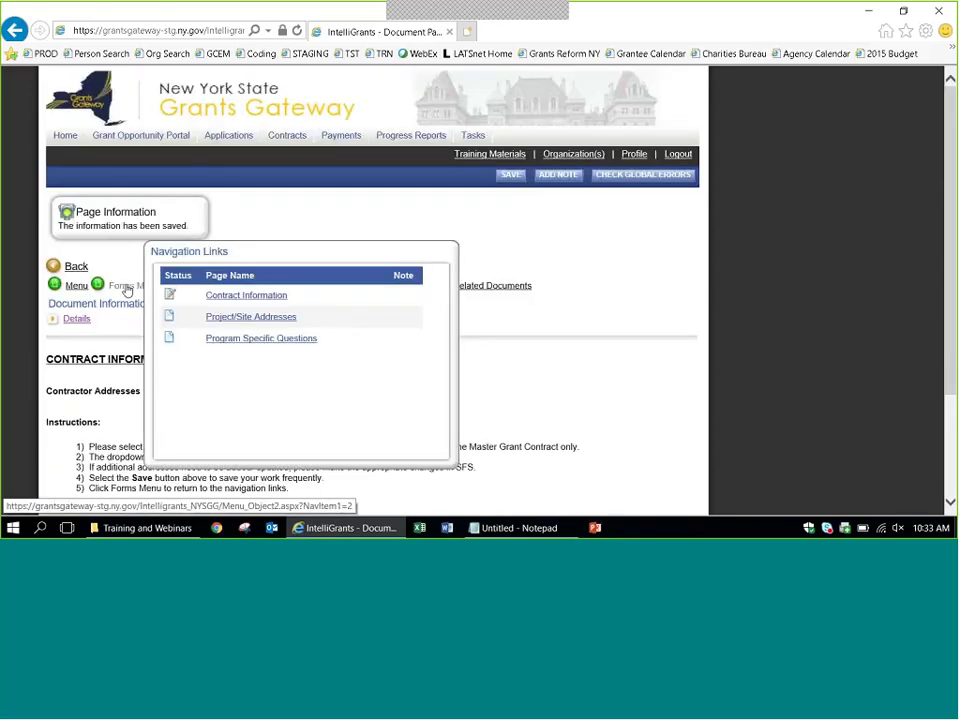
pyautogui.click(127, 288)
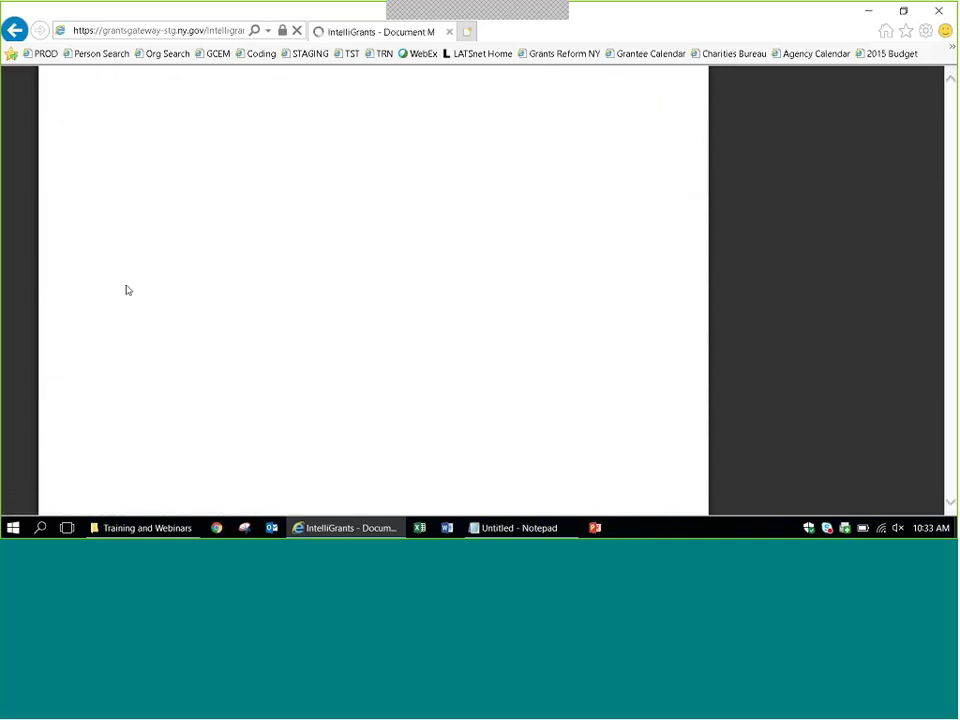
pyautogui.moveTo(951, 199); pyautogui.dragTo(951, 277)
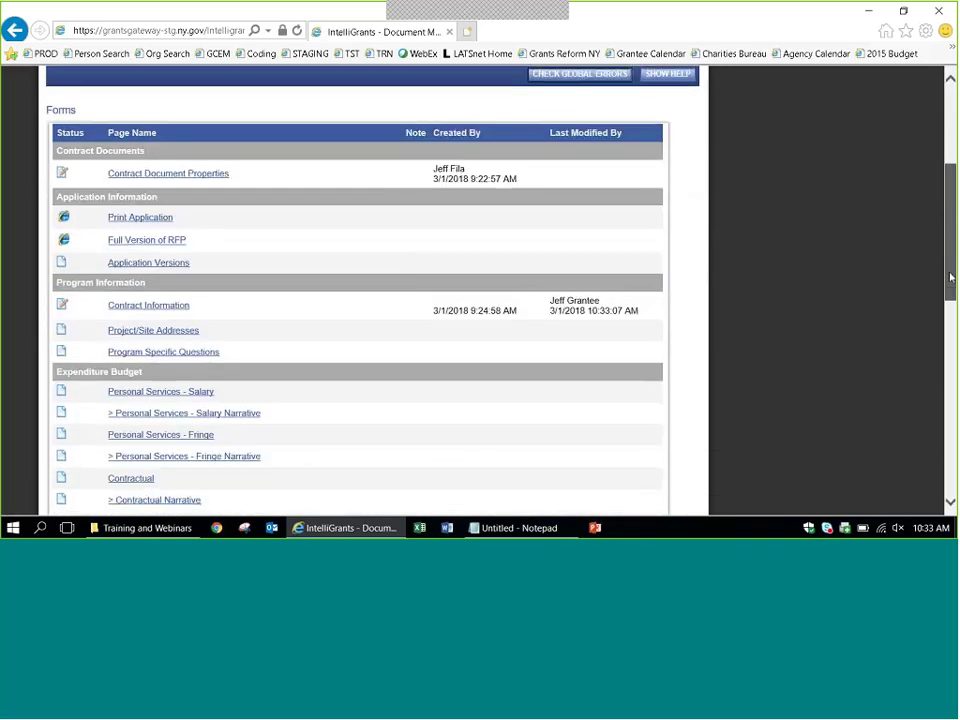
pyautogui.scroll(-1, 194, 262)
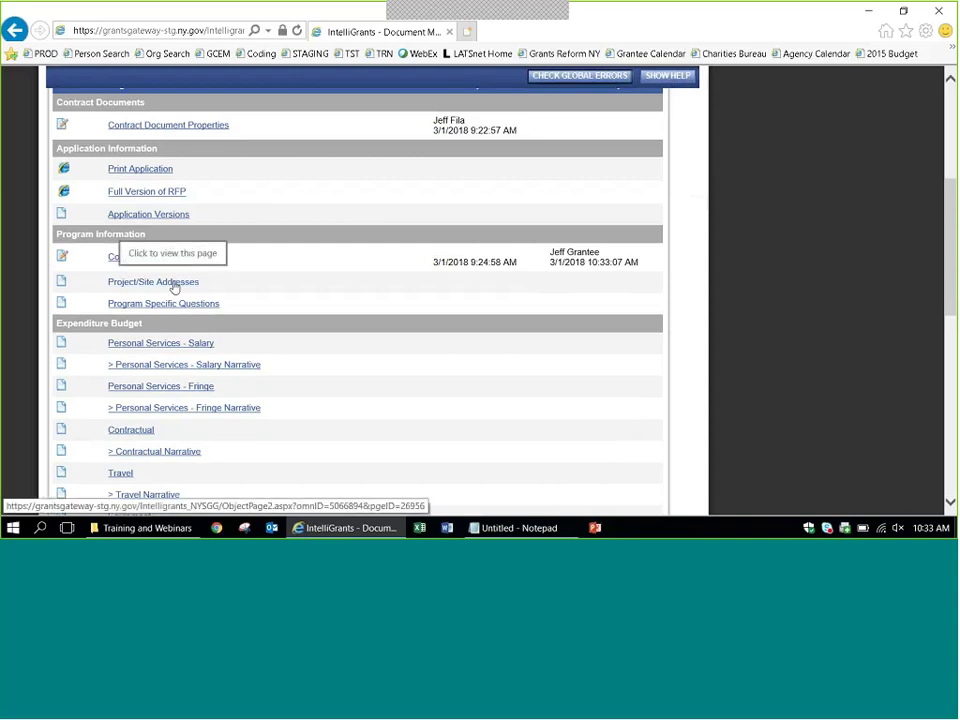
# On Project/Site Addresses, fill the site name and street address from autocomplete suggestions.
pyautogui.click(174, 286)
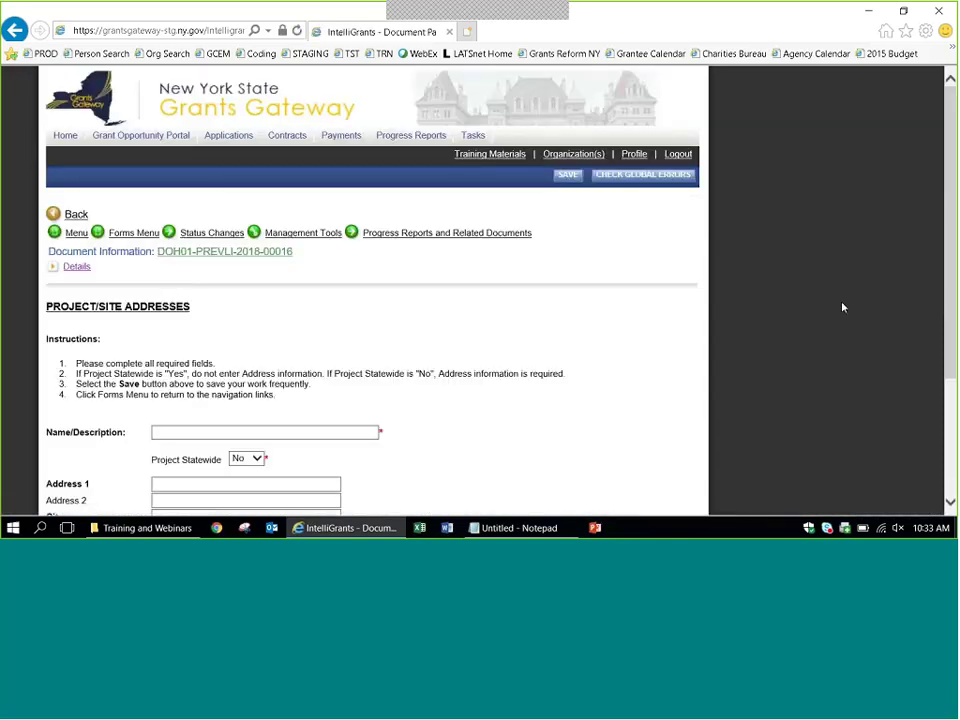
pyautogui.scroll(-3, 842, 307)
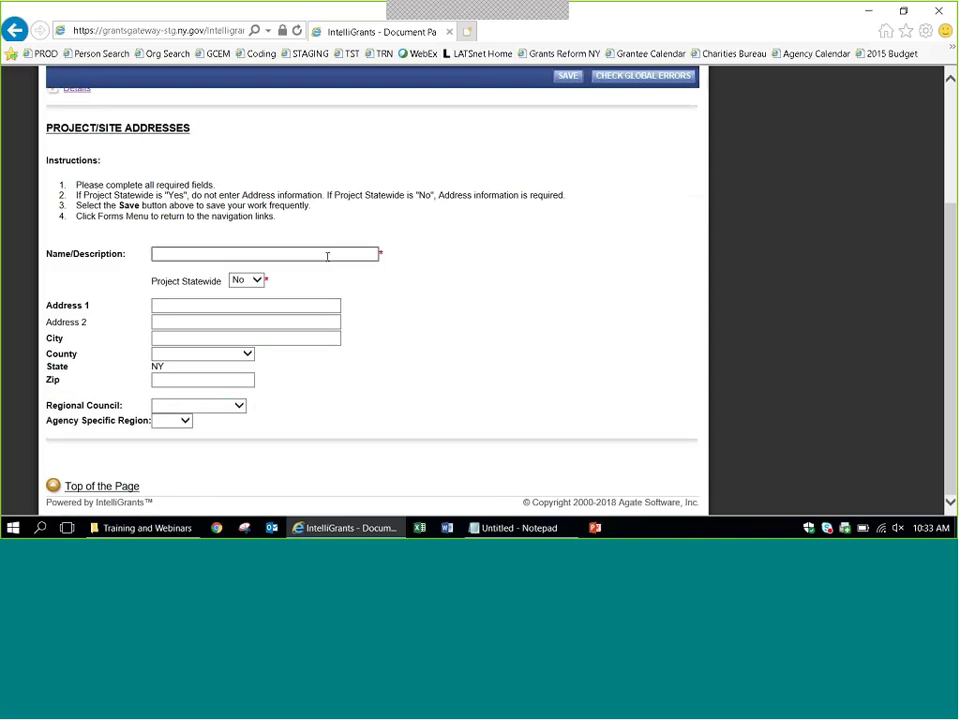
pyautogui.click(327, 256)
pyautogui.write('Jeff')
pyautogui.press('Down')
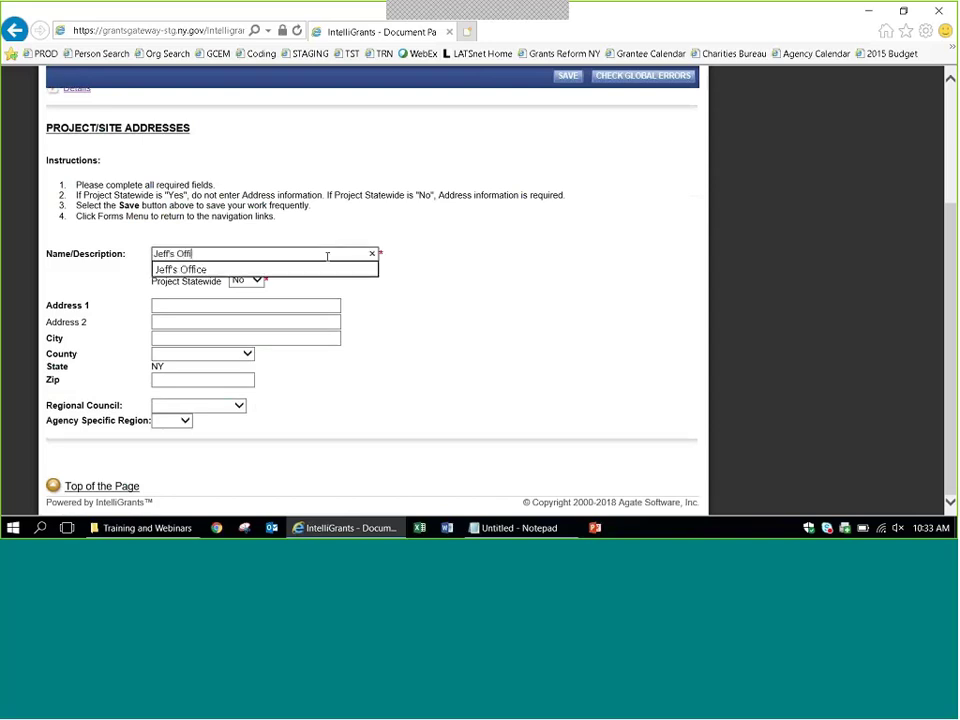
pyautogui.press('Tab')
pyautogui.press('Tab')
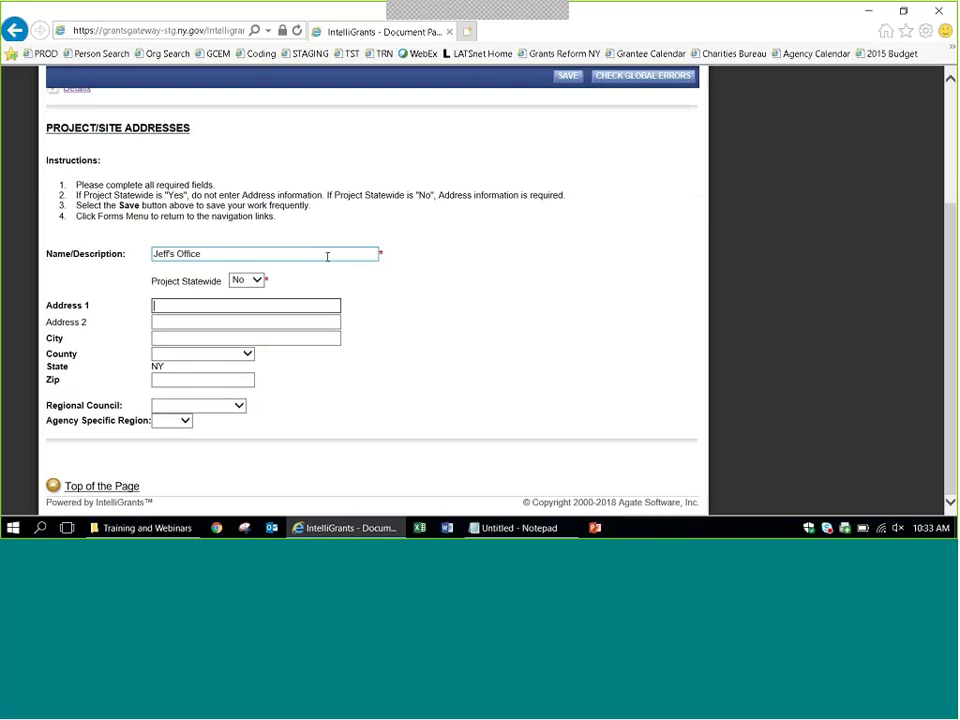
pyautogui.write('1')
pyautogui.press('Down')
pyautogui.press('Tab')
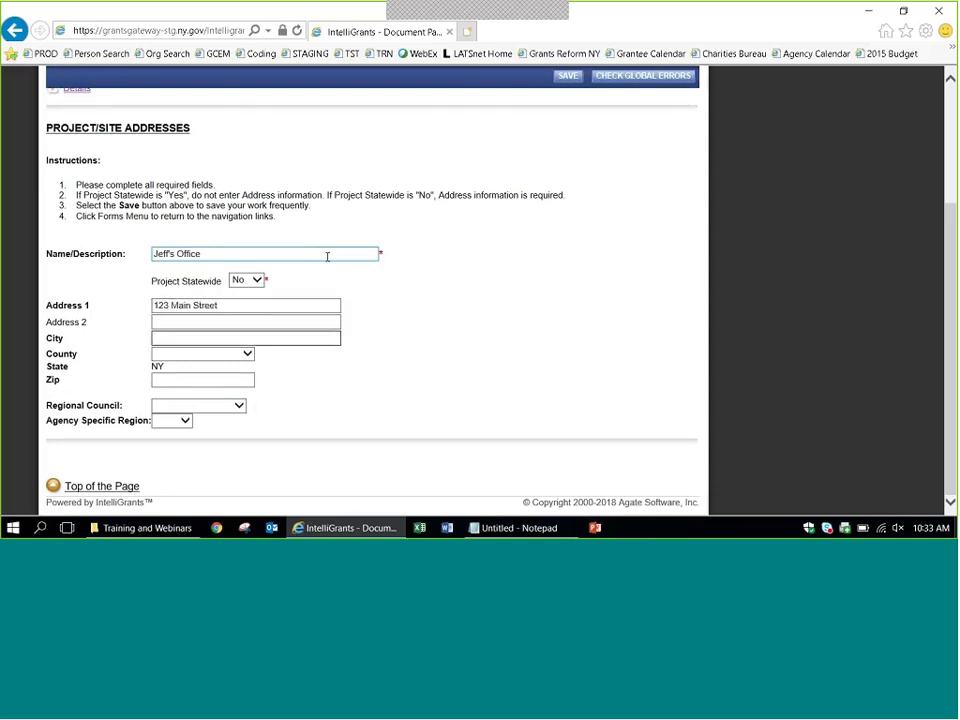
pyautogui.press('Tab')
# Set city Albany, county Albany County and zip code 12345.
pyautogui.write('Alb')
pyautogui.press('Down')
pyautogui.press('Tab')
pyautogui.press('Down')
pyautogui.press('Tab')
pyautogui.write('1234')
pyautogui.press('Down')
pyautogui.press('Tab')
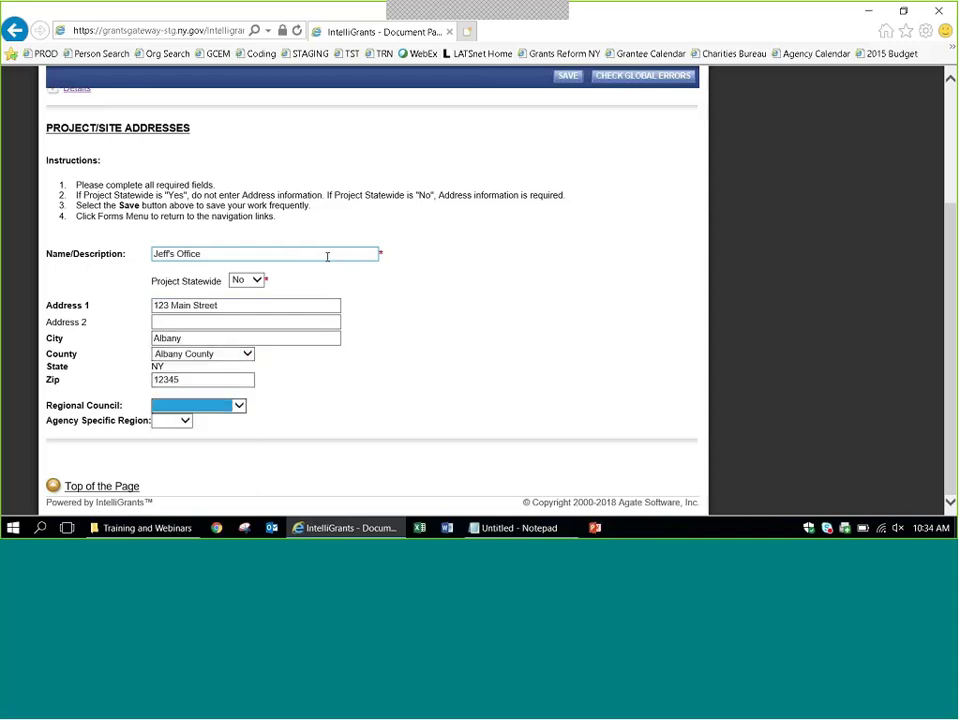
# Browse the Regional Council and agency region lists, leaving both blank.
pyautogui.click(276, 404)
pyautogui.click(240, 405)
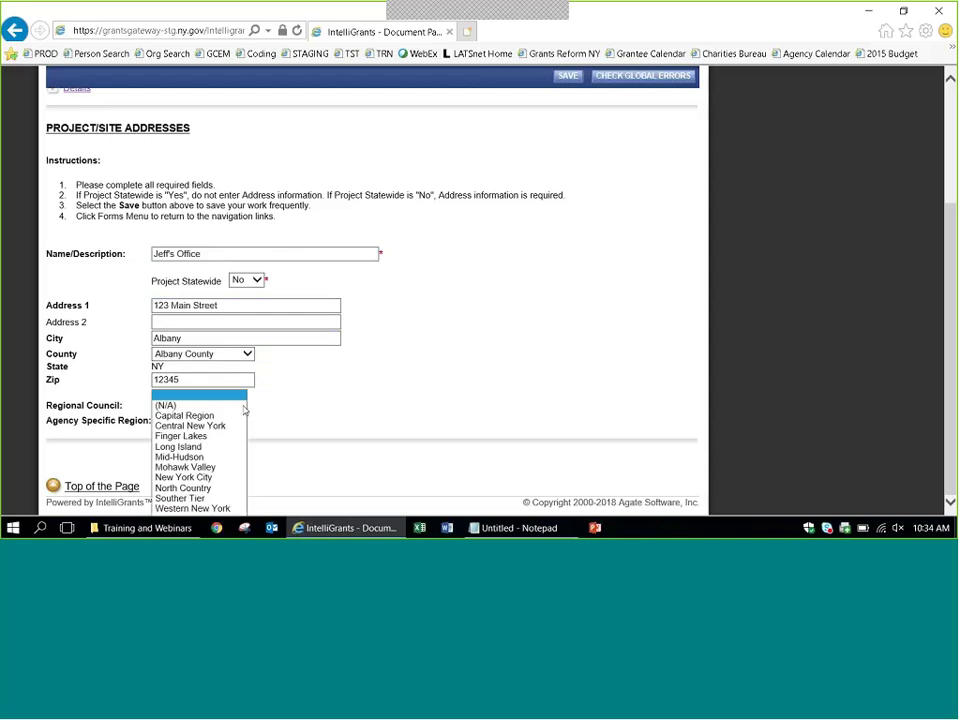
pyautogui.click(285, 418)
pyautogui.click(180, 420)
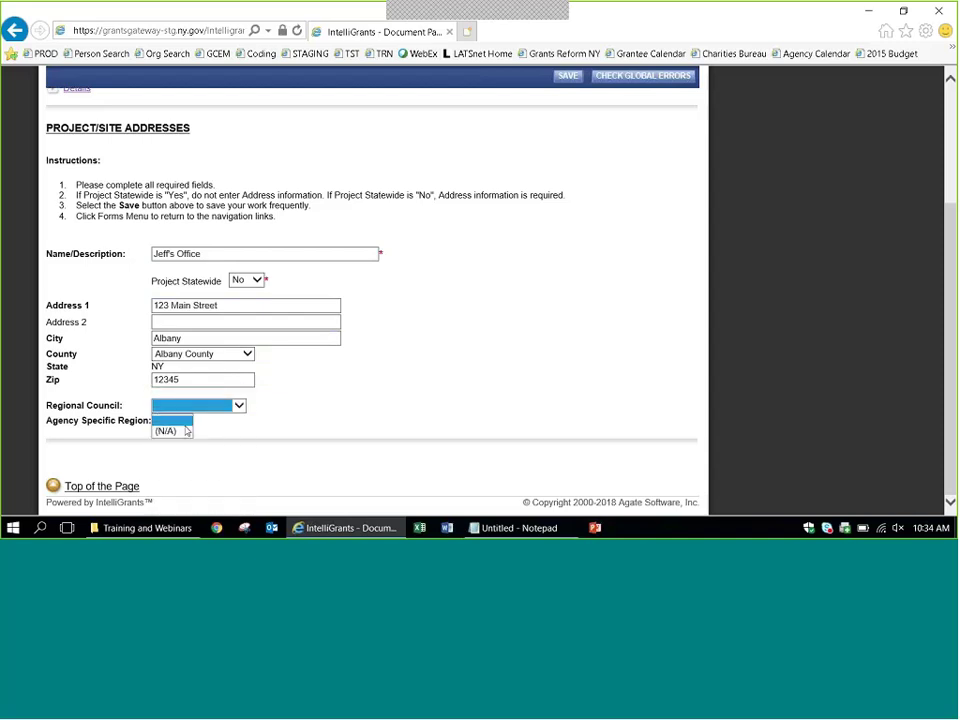
pyautogui.click(172, 420)
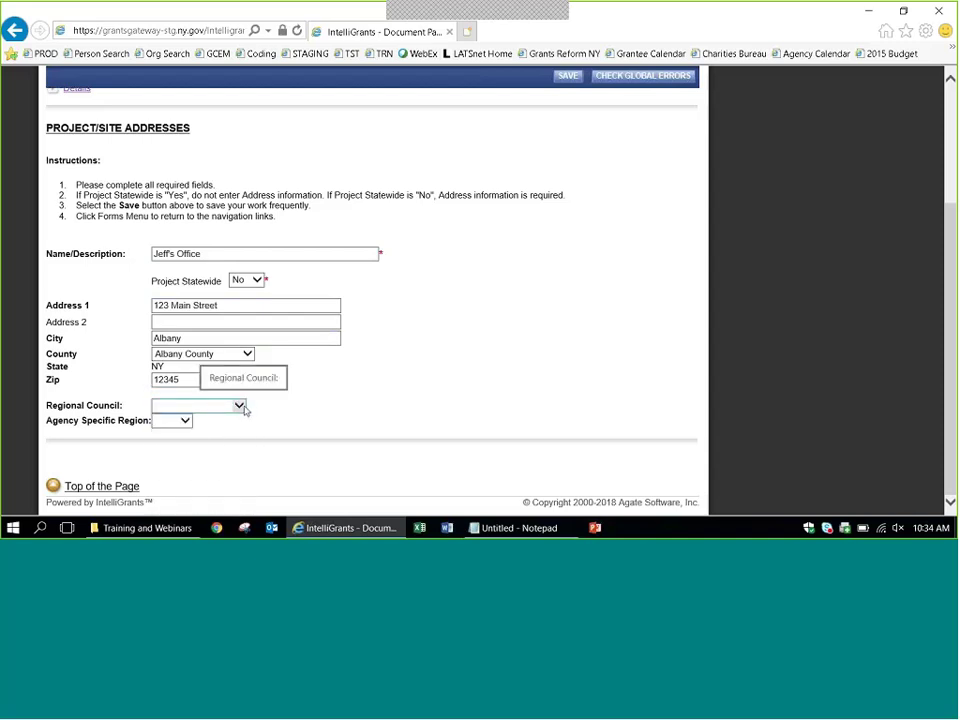
pyautogui.click(241, 412)
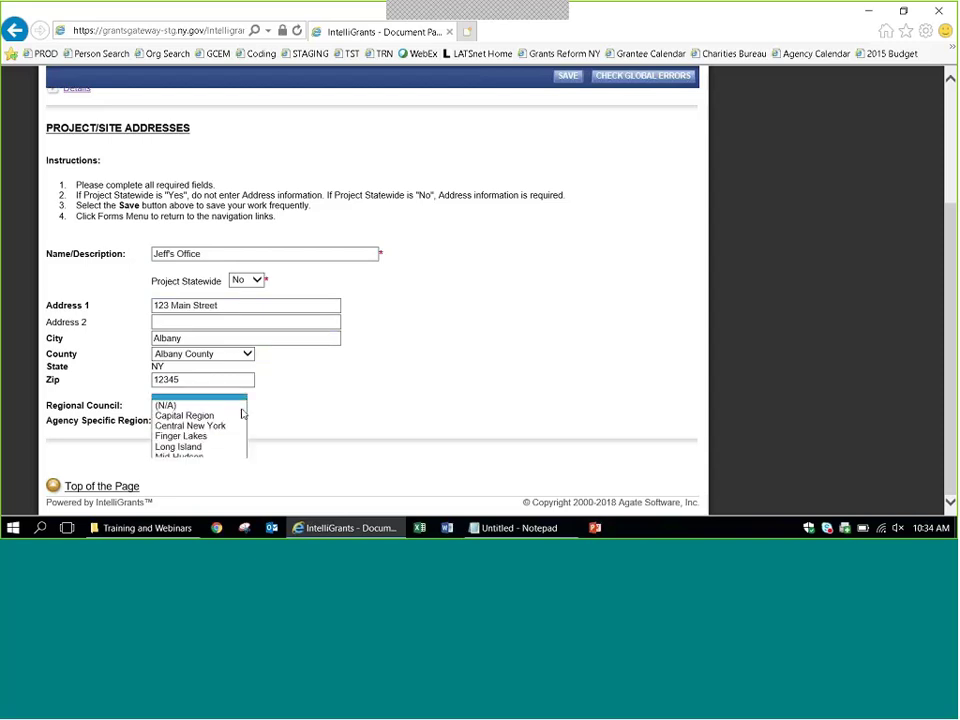
pyautogui.click(298, 411)
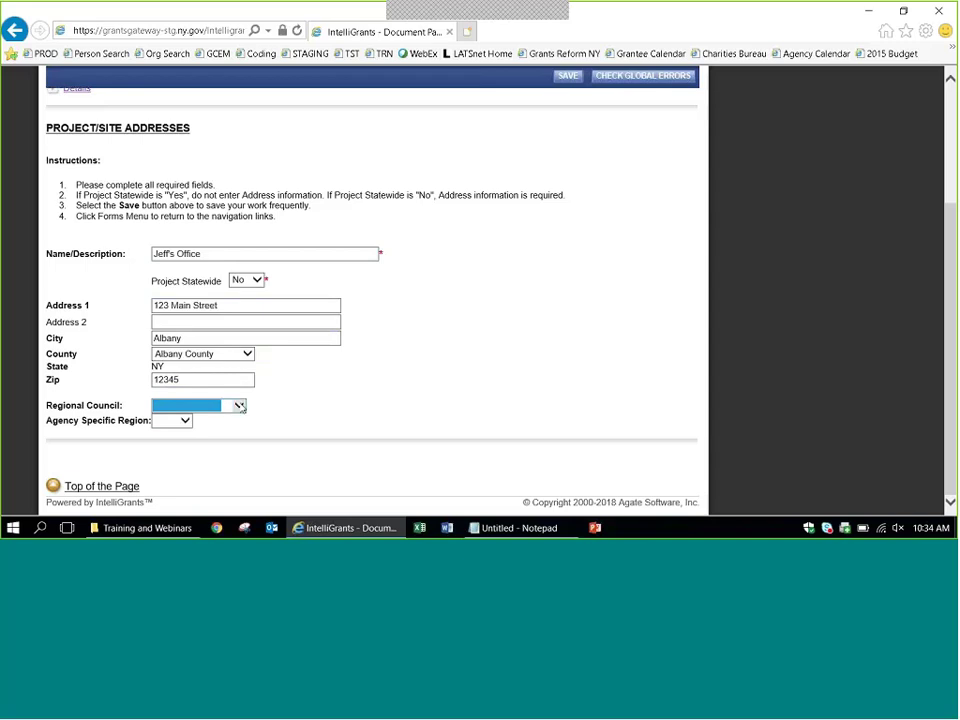
pyautogui.click(240, 406)
pyautogui.click(240, 406)
pyautogui.click(304, 413)
pyautogui.click(246, 411)
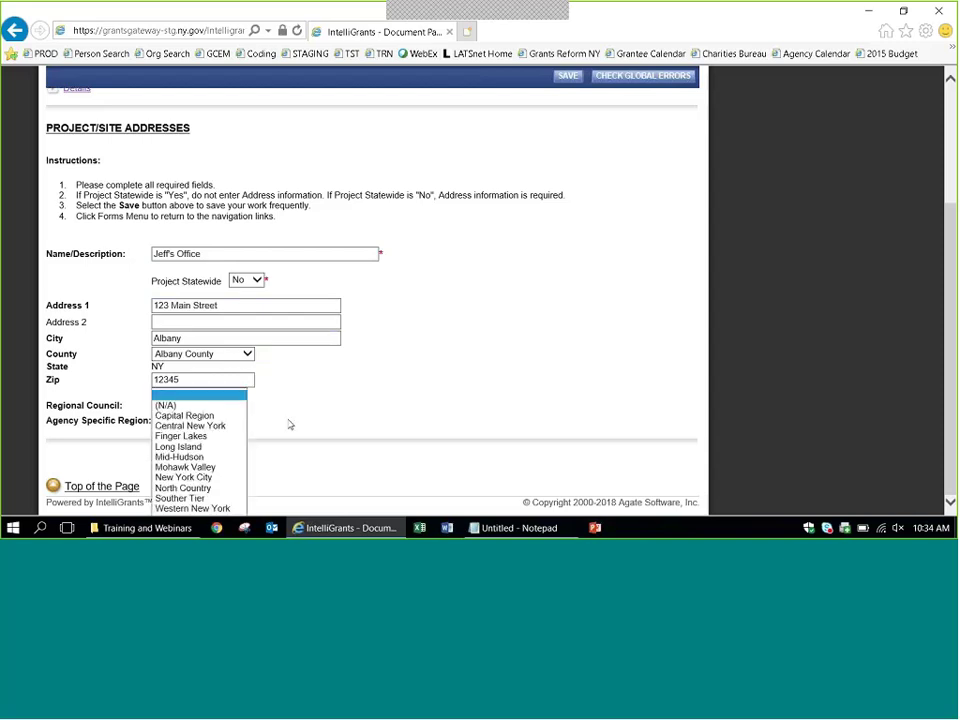
pyautogui.click(293, 422)
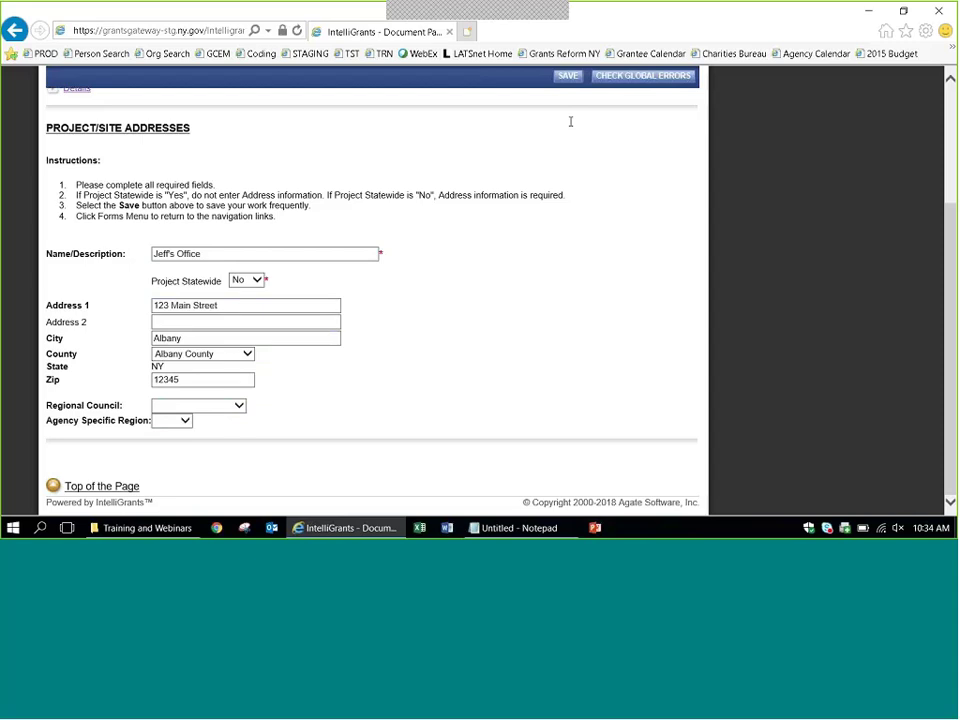
# Save the project site address.
pyautogui.click(565, 77)
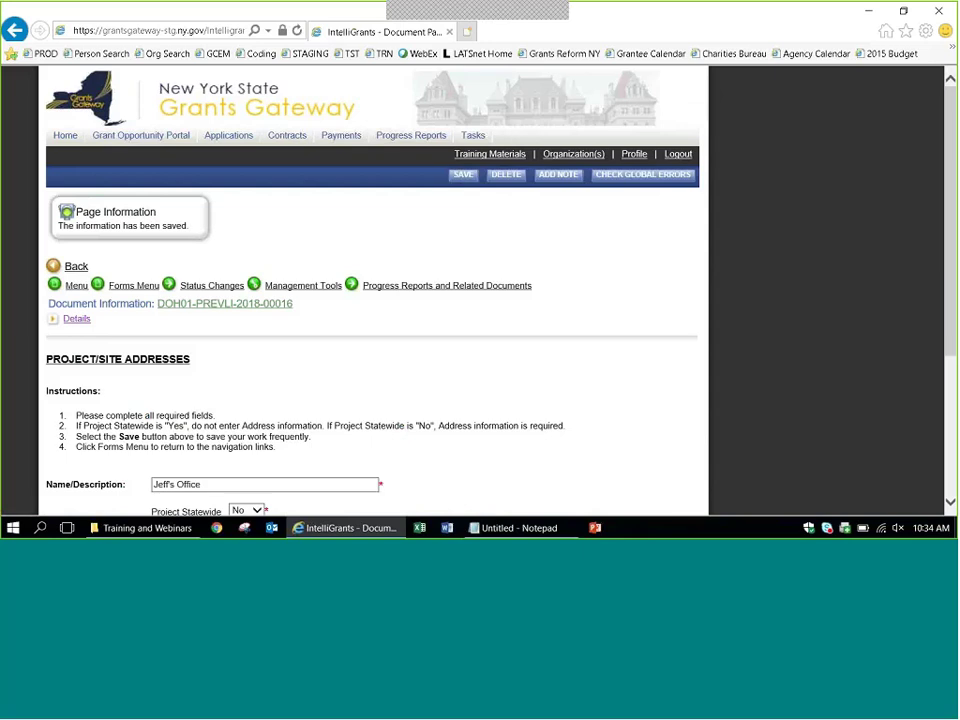
pyautogui.scroll(-1, 953, 158)
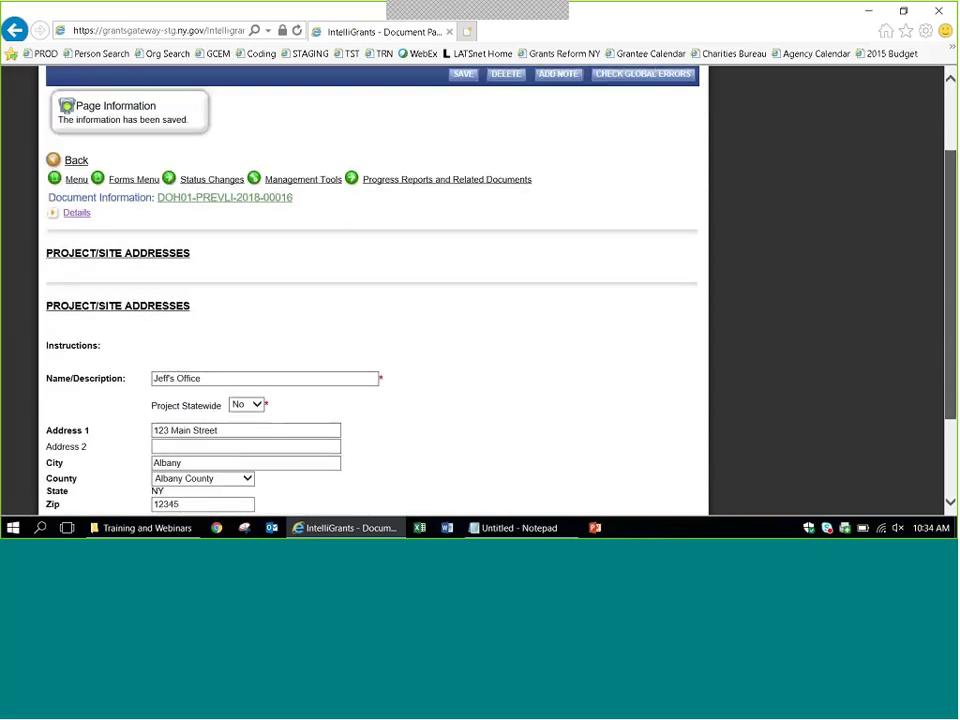
pyautogui.scroll(2, 953, 158)
pyautogui.click(131, 287)
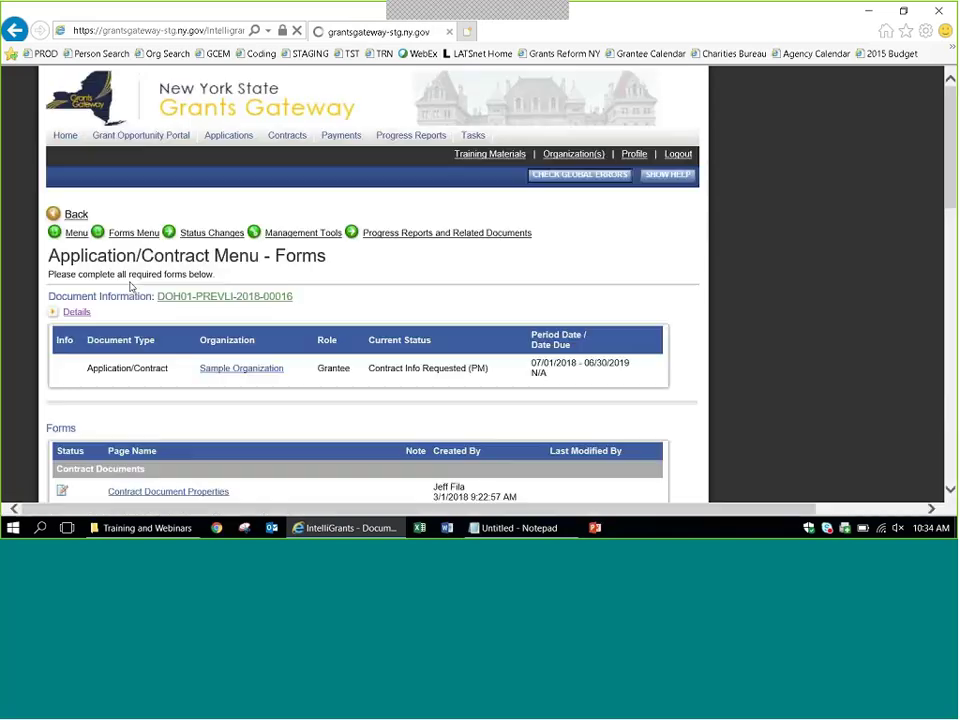
pyautogui.scroll(-5, 769, 349)
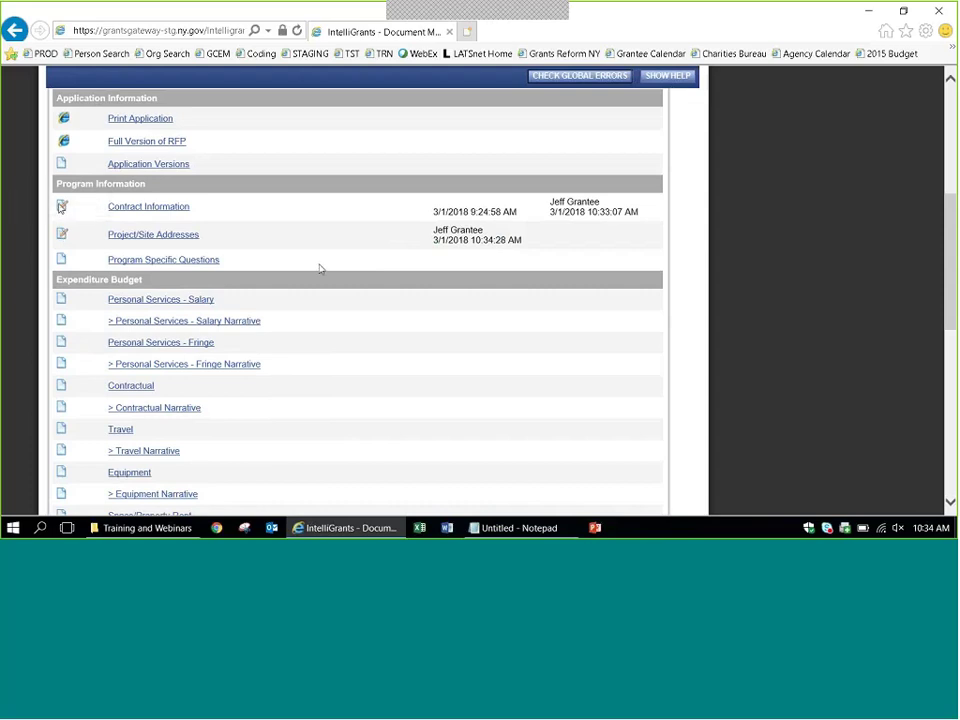
pyautogui.moveTo(526, 246); pyautogui.dragTo(436, 234)
pyautogui.click(456, 240)
# Open Program Specific Questions and enter Project Title 'Long Island Prevention Services'.
pyautogui.click(129, 261)
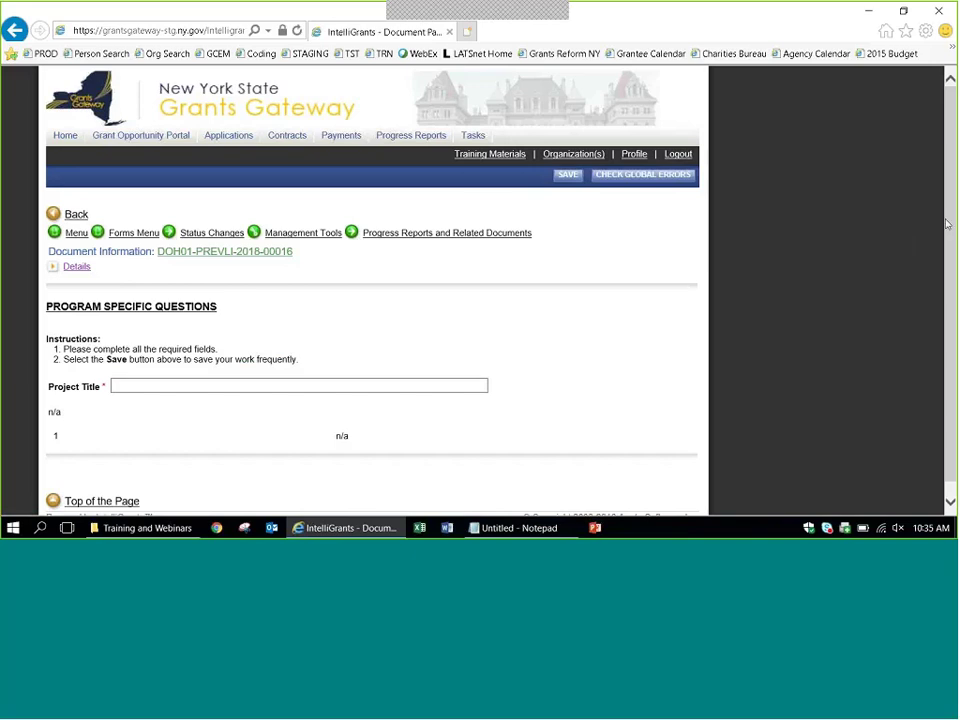
pyautogui.scroll(-1, 947, 224)
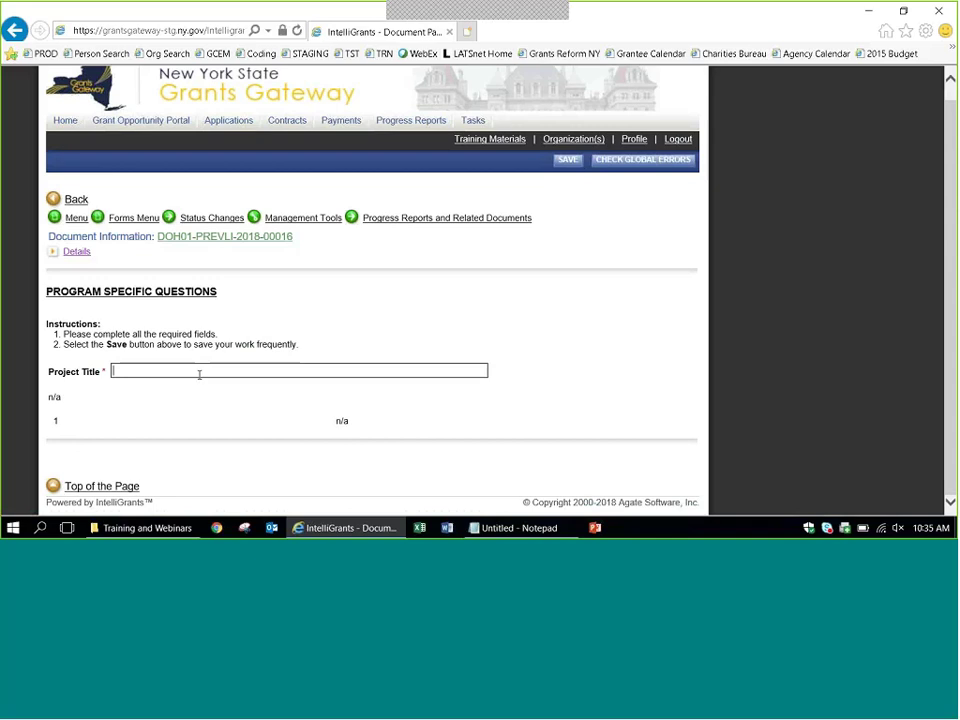
pyautogui.write('Long Island Prevention Service')
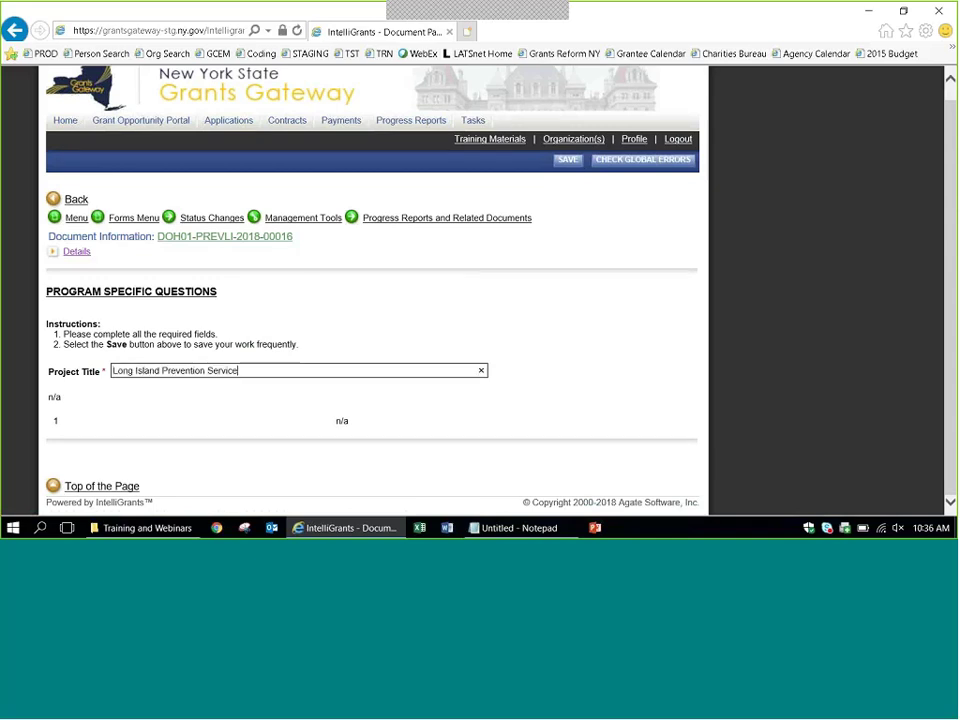
pyautogui.click(457, 260)
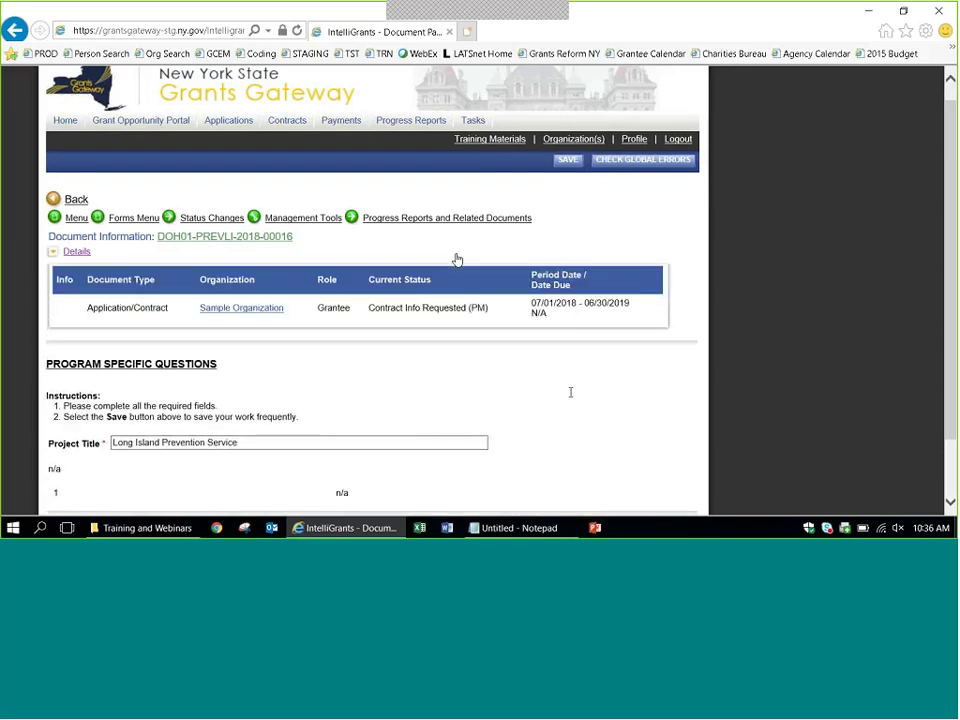
pyautogui.click(416, 441)
pyautogui.write('s')
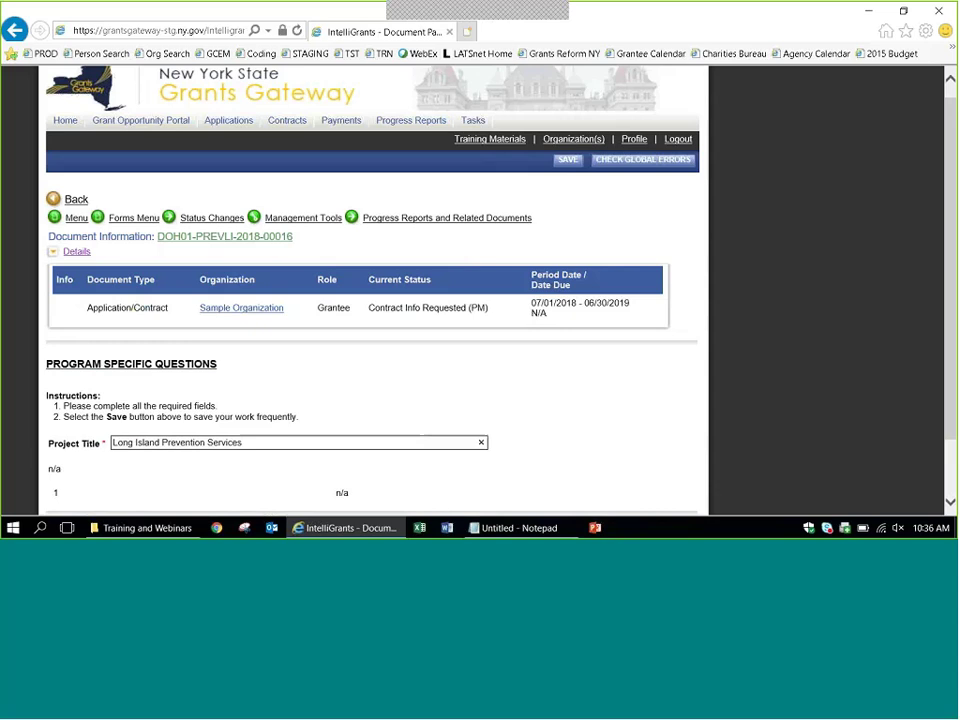
# Save the Program Specific Questions form and confirm the saved message.
pyautogui.click(565, 163)
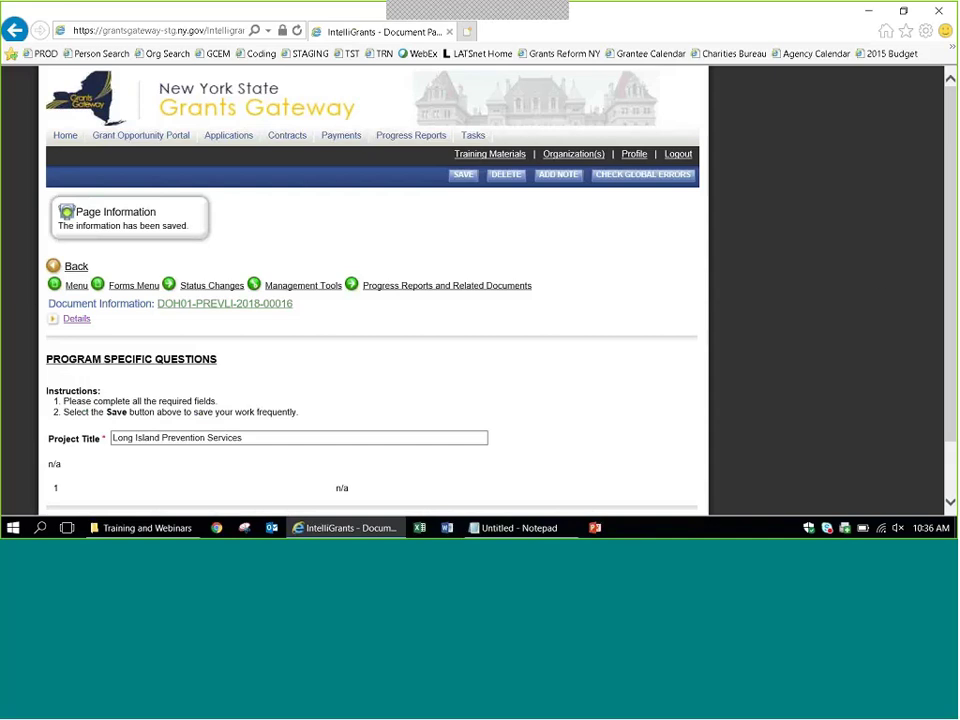
pyautogui.scroll(-2, 949, 250)
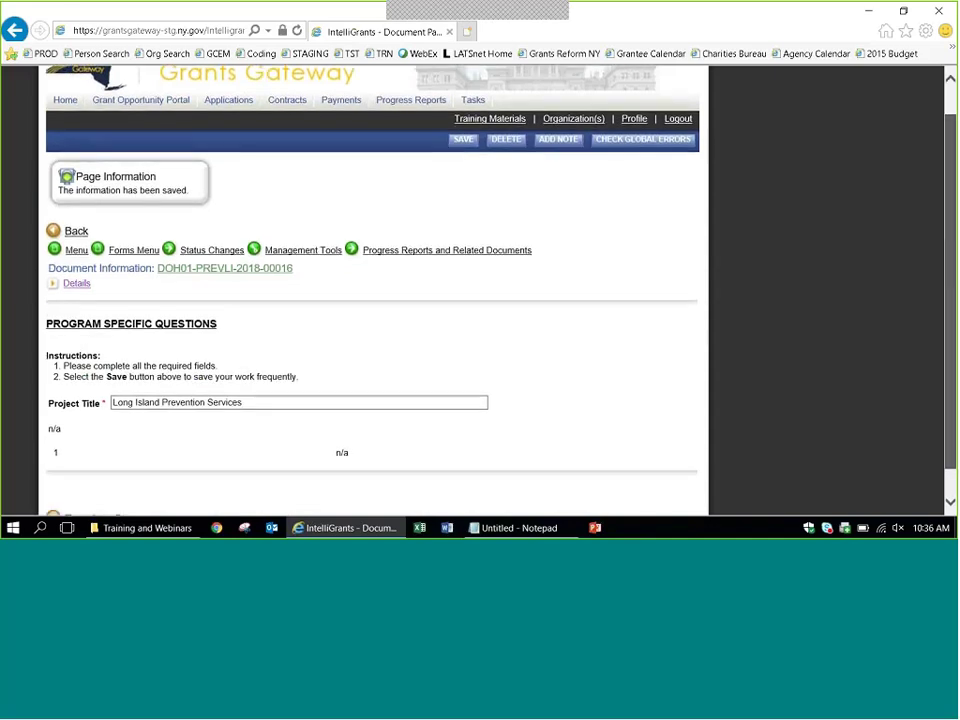
pyautogui.scroll(1, 953, 270)
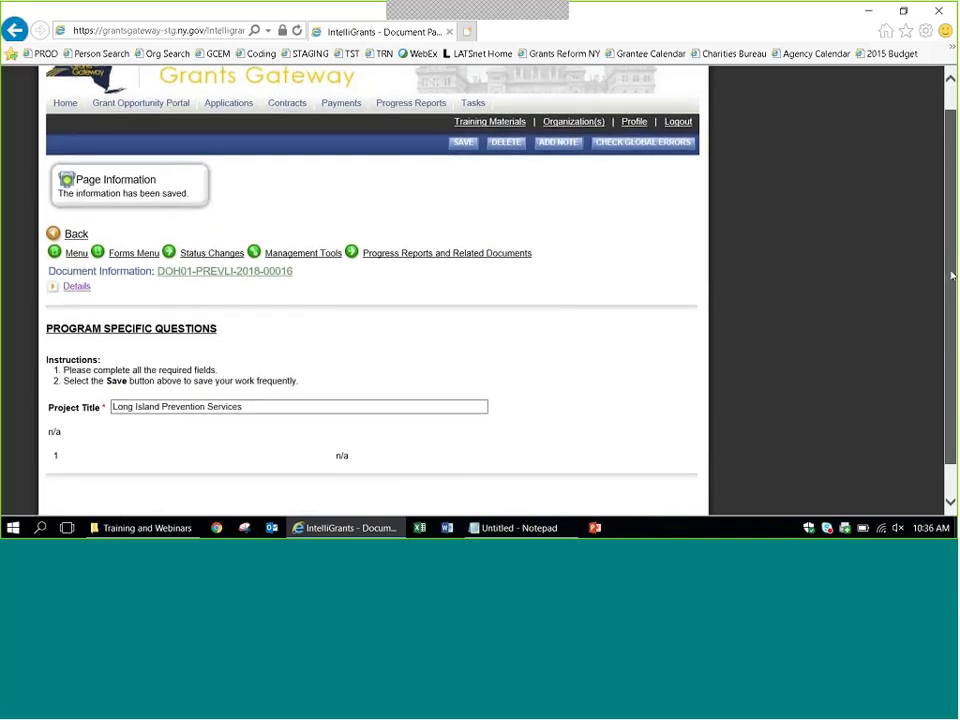
pyautogui.click(134, 258)
# Return to the contract's Forms list and open the Expenditure Summary form.
pyautogui.click(134, 257)
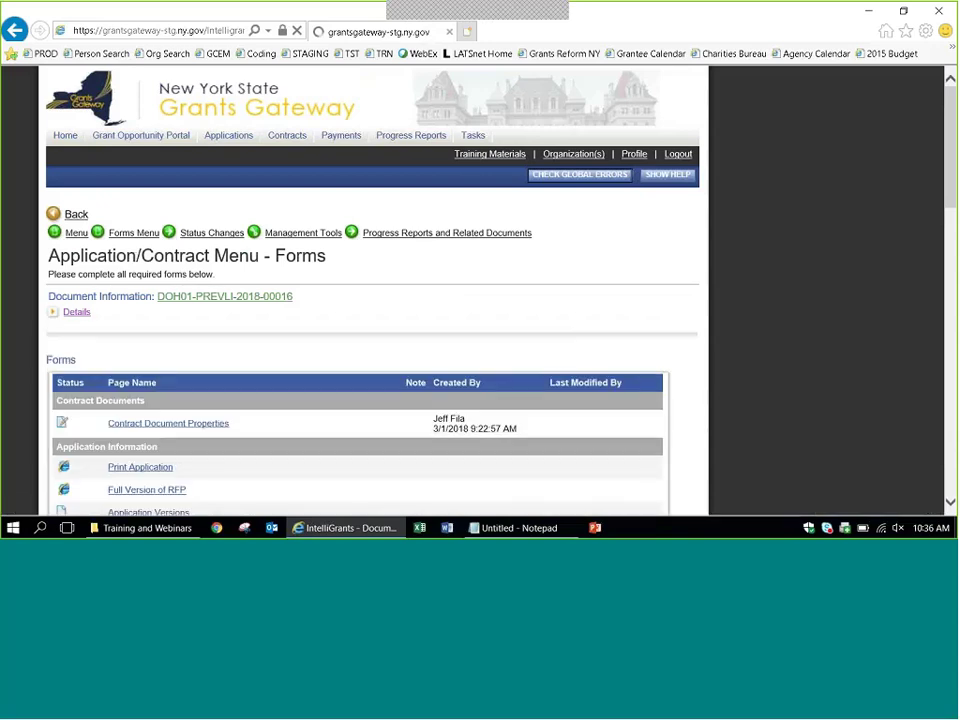
pyautogui.scroll(-5, 782, 358)
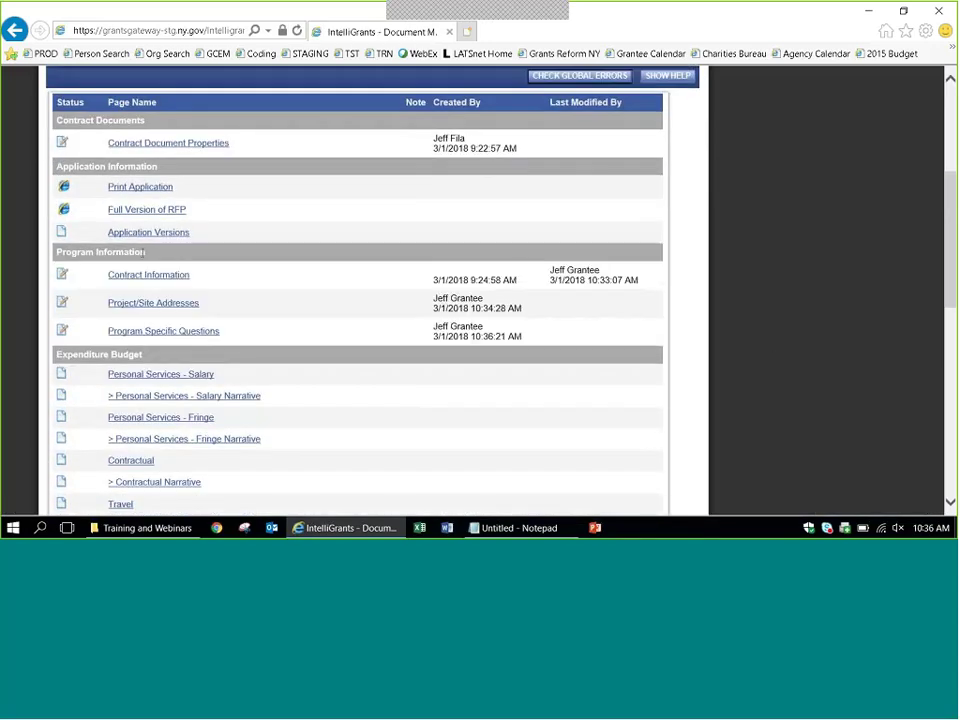
pyautogui.scroll(-4, 163, 287)
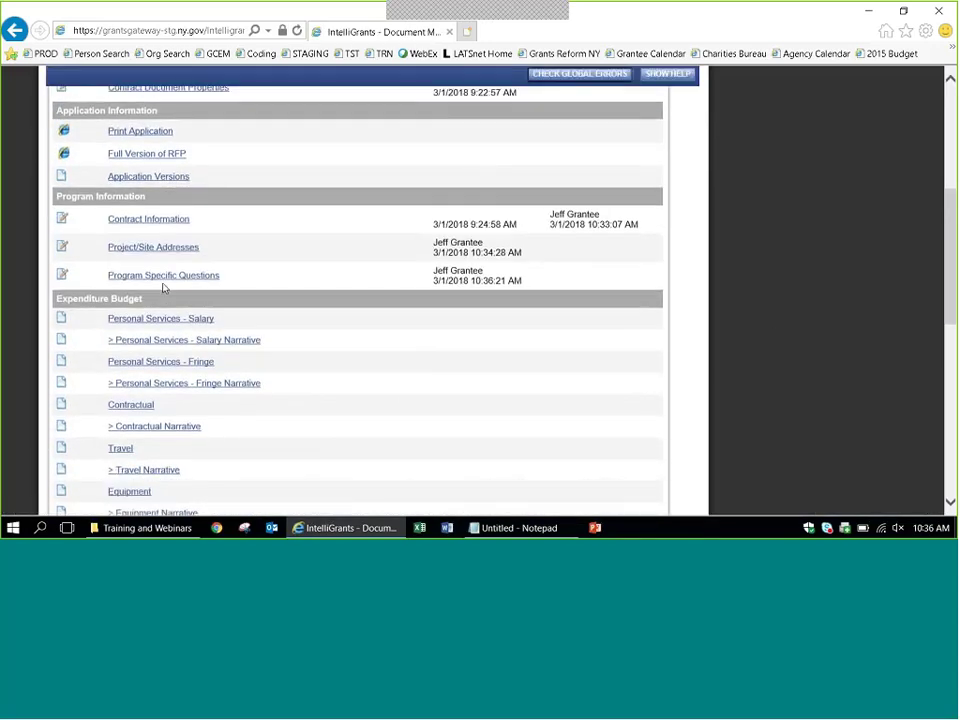
pyautogui.scroll(-1, 163, 287)
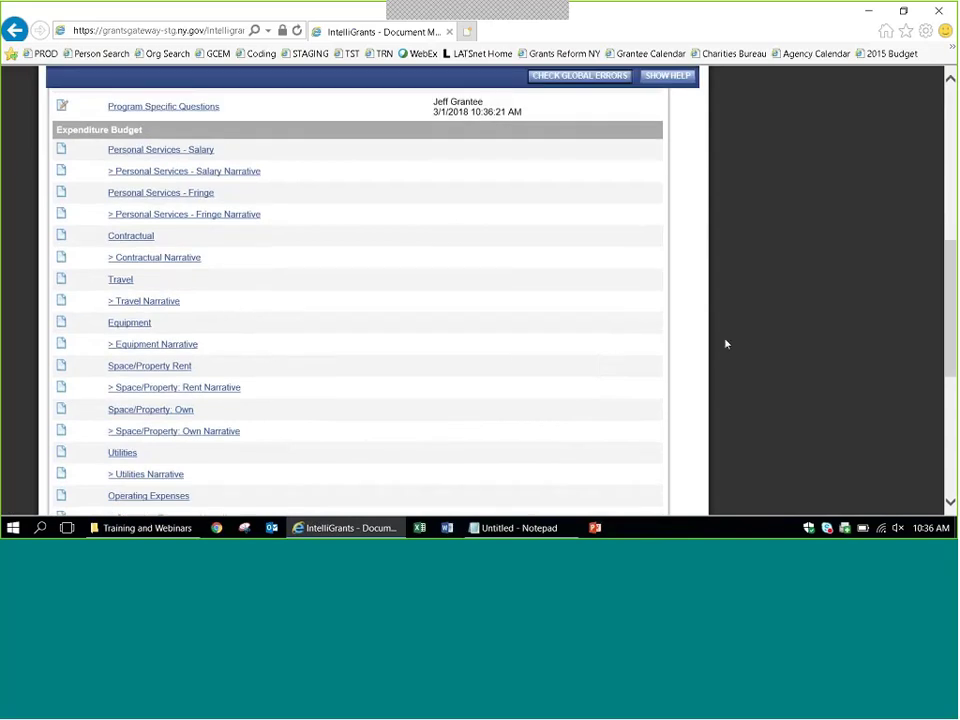
pyautogui.scroll(-2, 726, 344)
pyautogui.scroll(-1, 726, 344)
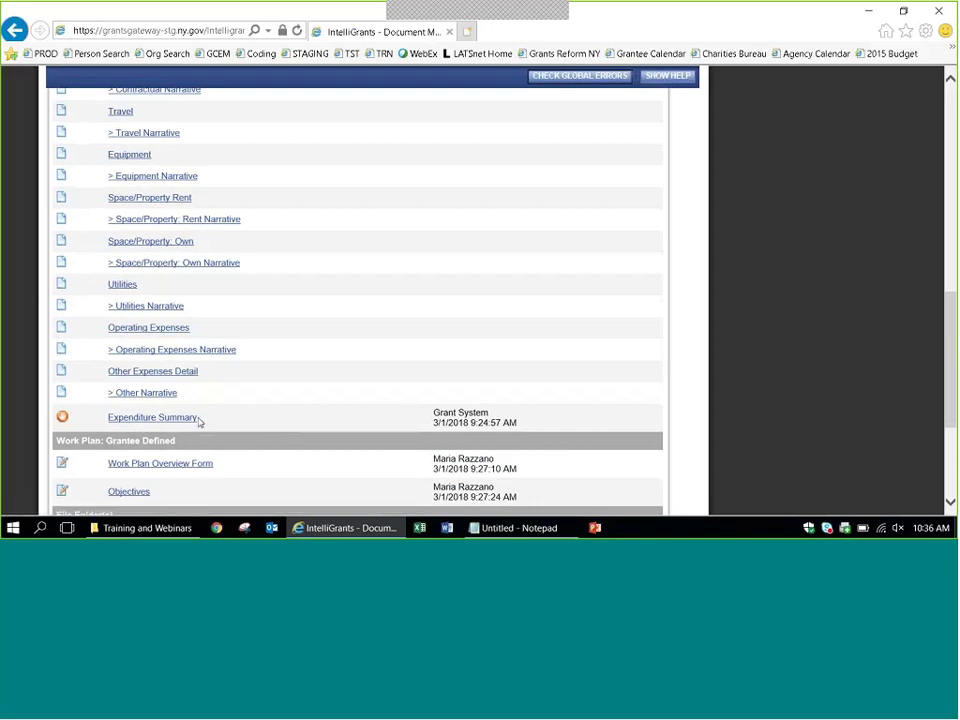
pyautogui.scroll(1, 302, 386)
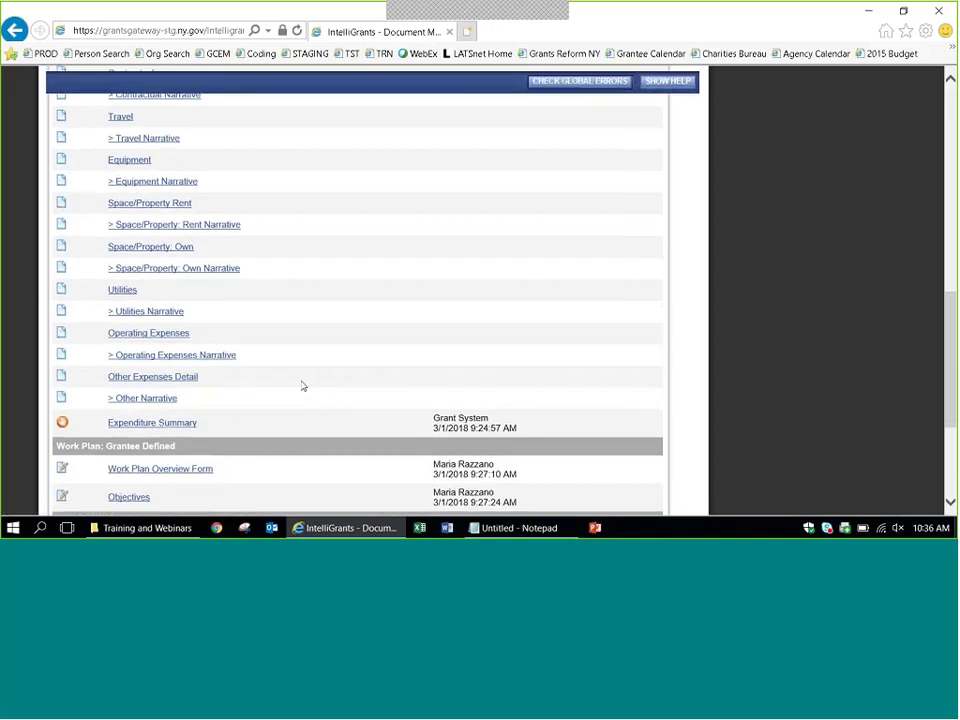
pyautogui.scroll(2, 302, 386)
pyautogui.scroll(-3, 302, 386)
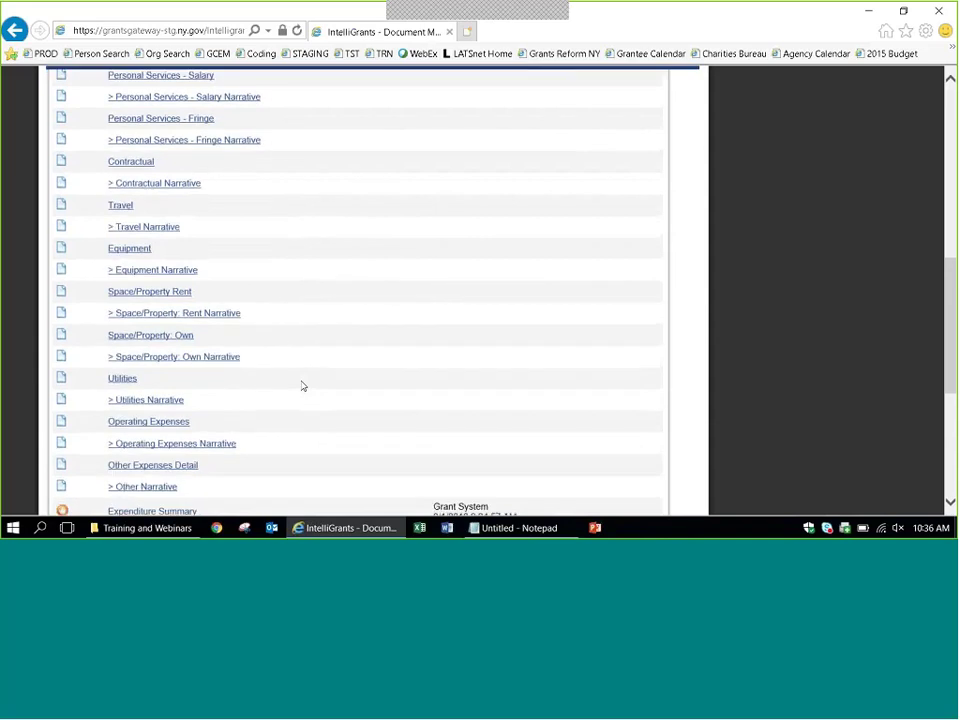
pyautogui.click(178, 424)
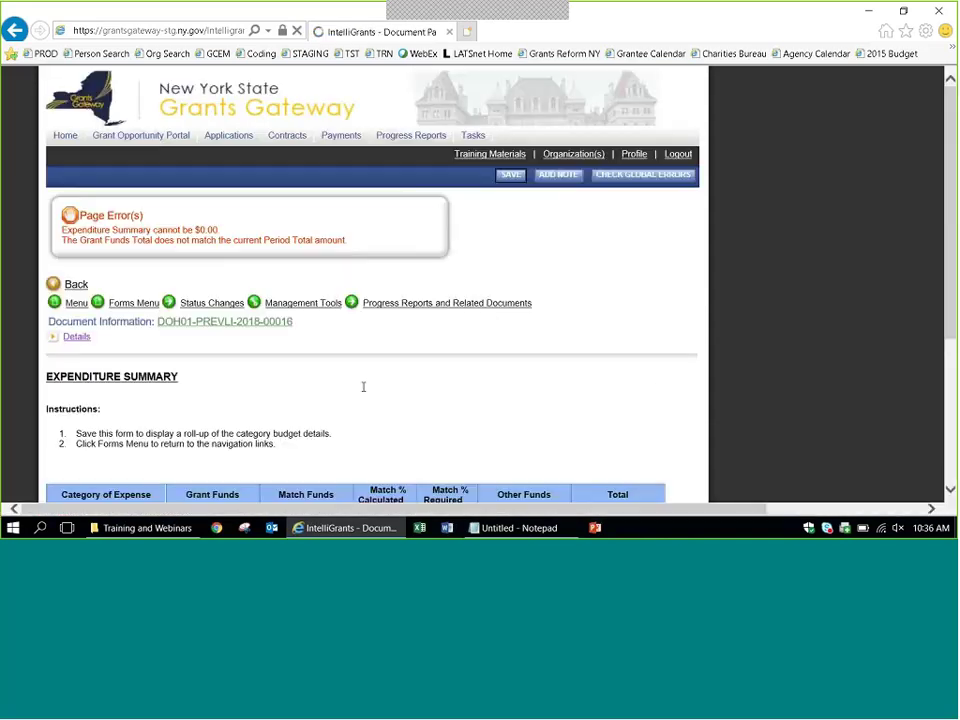
# Check the Expenditure Summary errors and the $115,000.00 period total against all-$0 categories.
pyautogui.scroll(-2, 364, 390)
pyautogui.scroll(-3, 362, 392)
pyautogui.scroll(5, 362, 388)
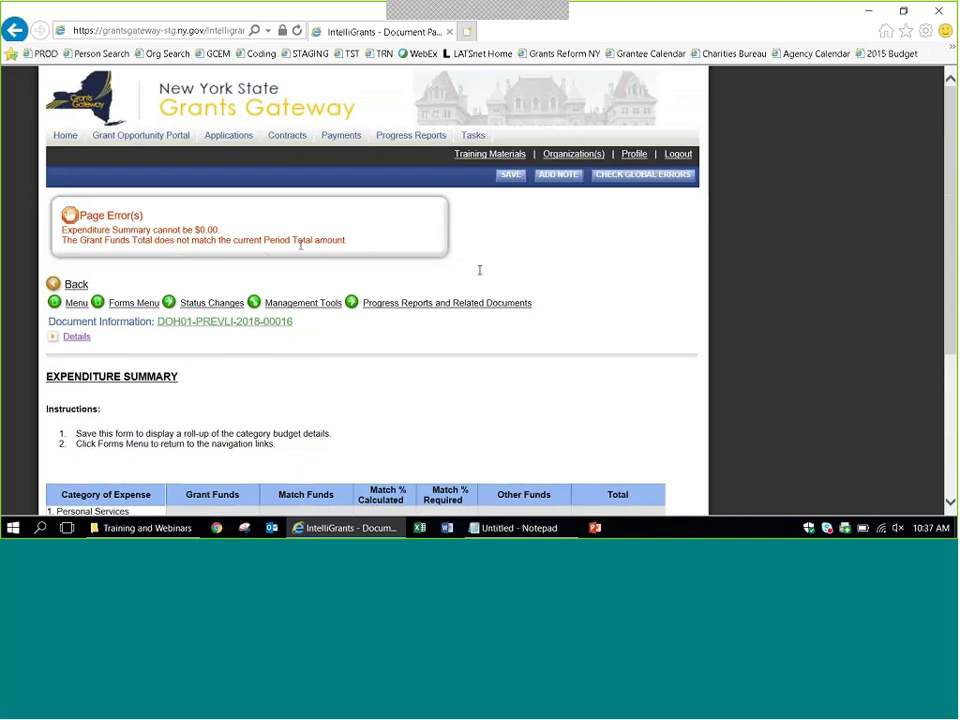
pyautogui.scroll(-3, 372, 350)
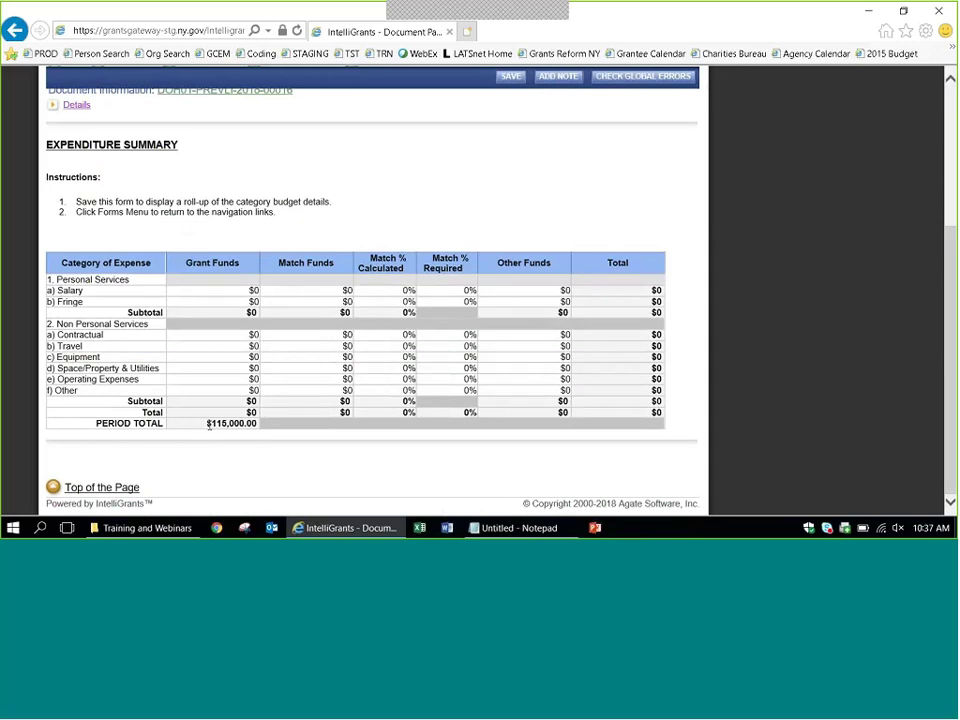
pyautogui.doubleClick(212, 424)
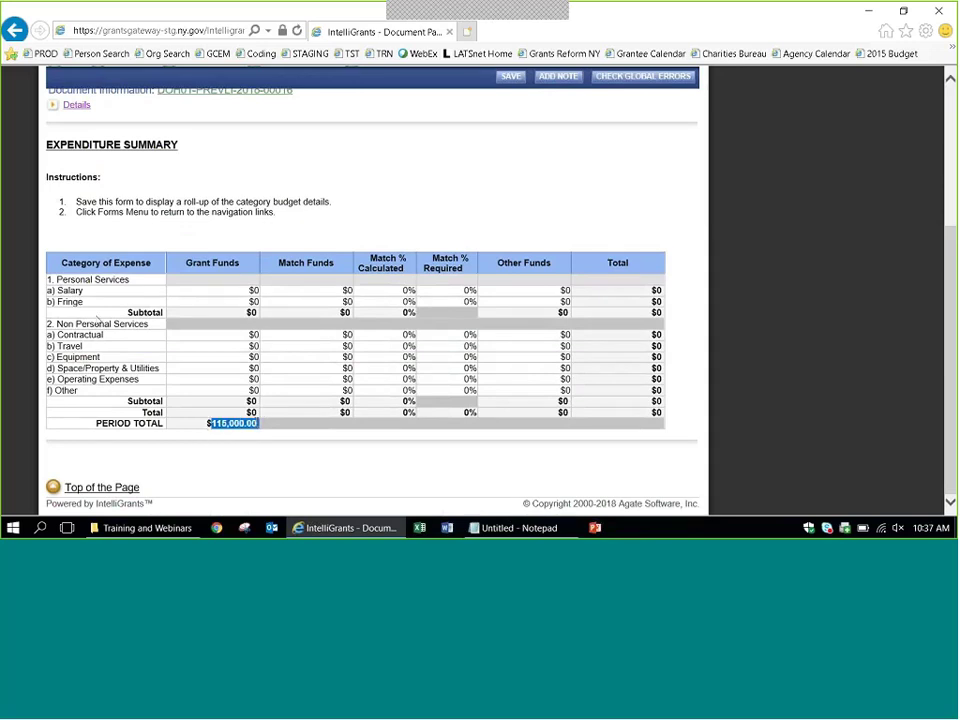
pyautogui.click(90, 291)
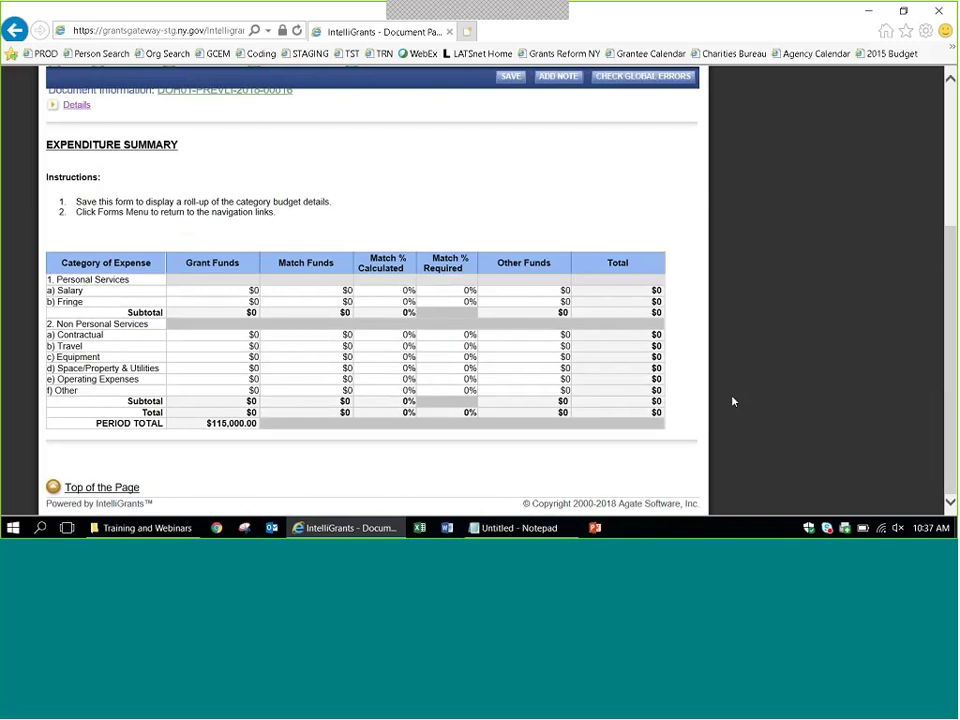
pyautogui.scroll(5, 928, 101)
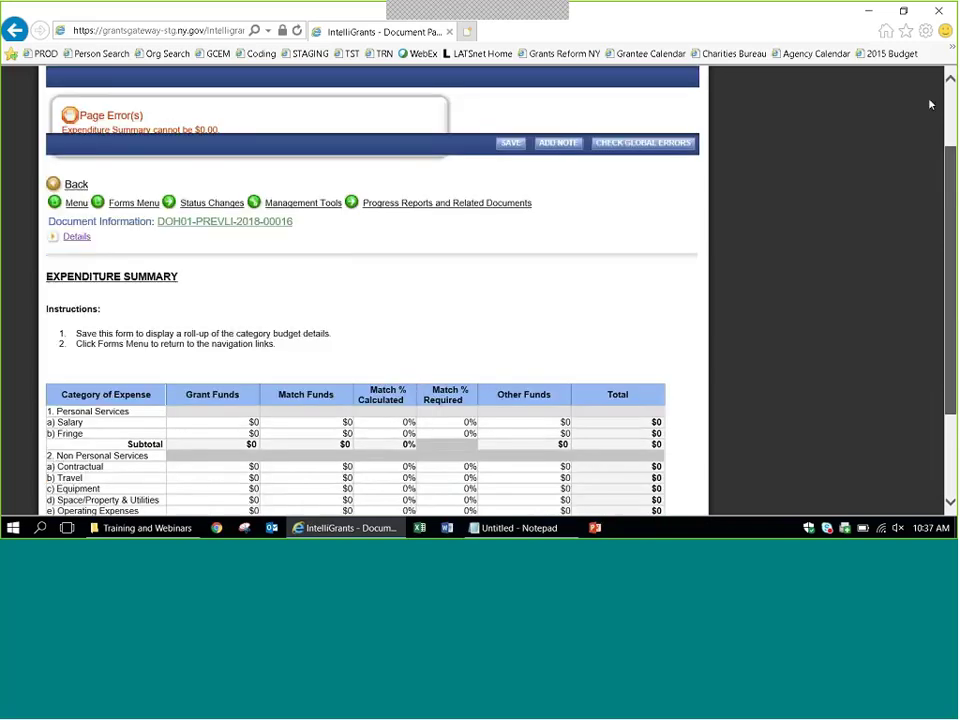
pyautogui.click(122, 304)
pyautogui.click(122, 306)
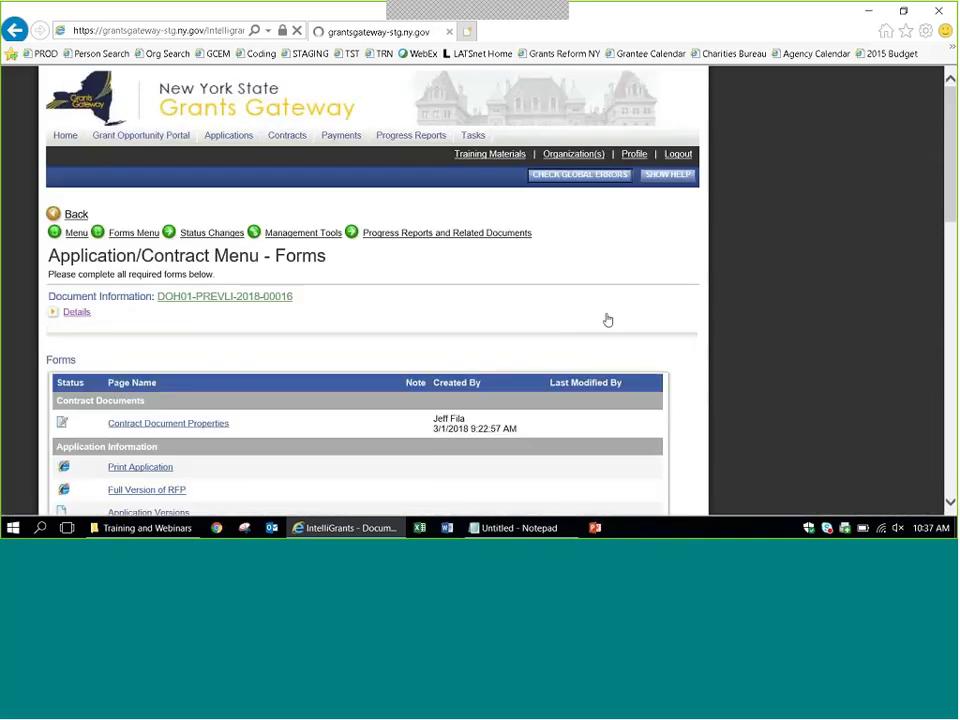
pyautogui.scroll(-1, 730, 313)
pyautogui.scroll(-5, 730, 313)
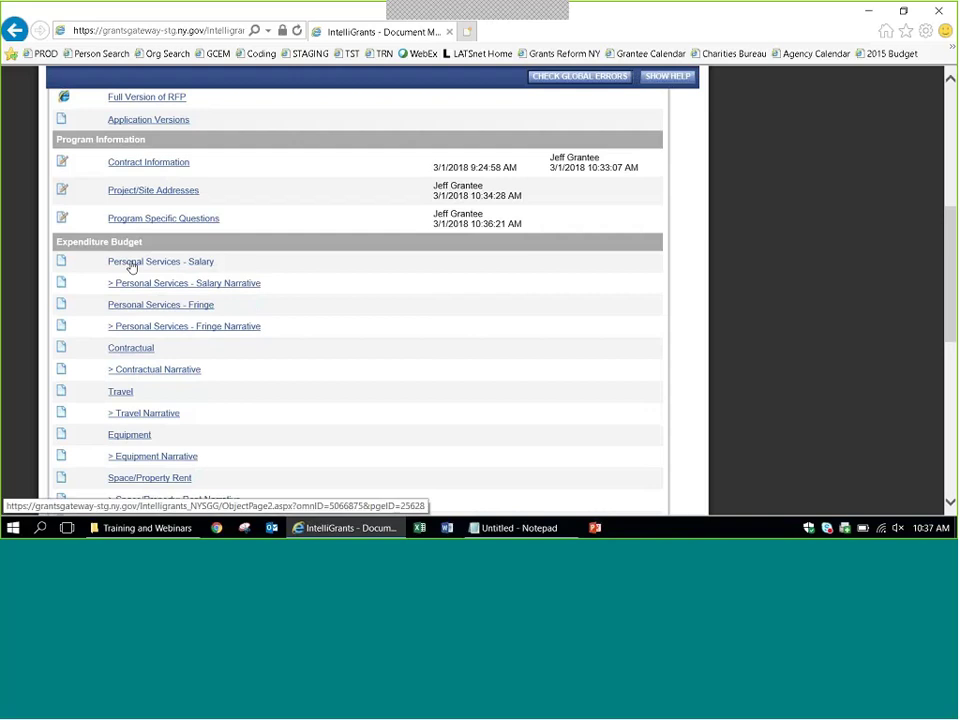
pyautogui.click(131, 264)
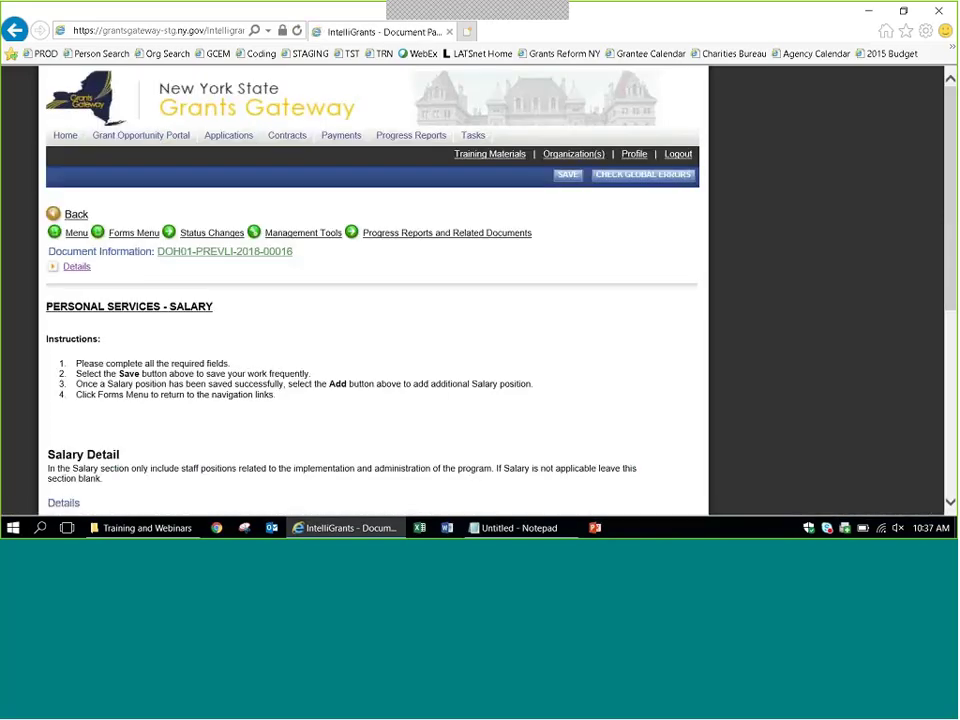
pyautogui.scroll(-5, 722, 321)
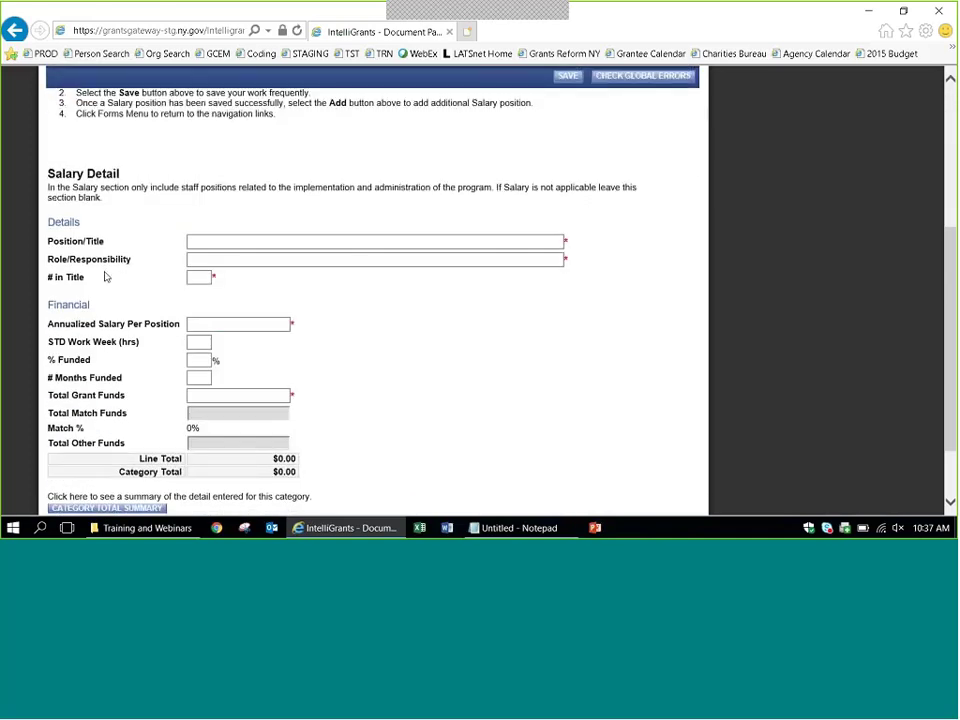
pyautogui.click(204, 277)
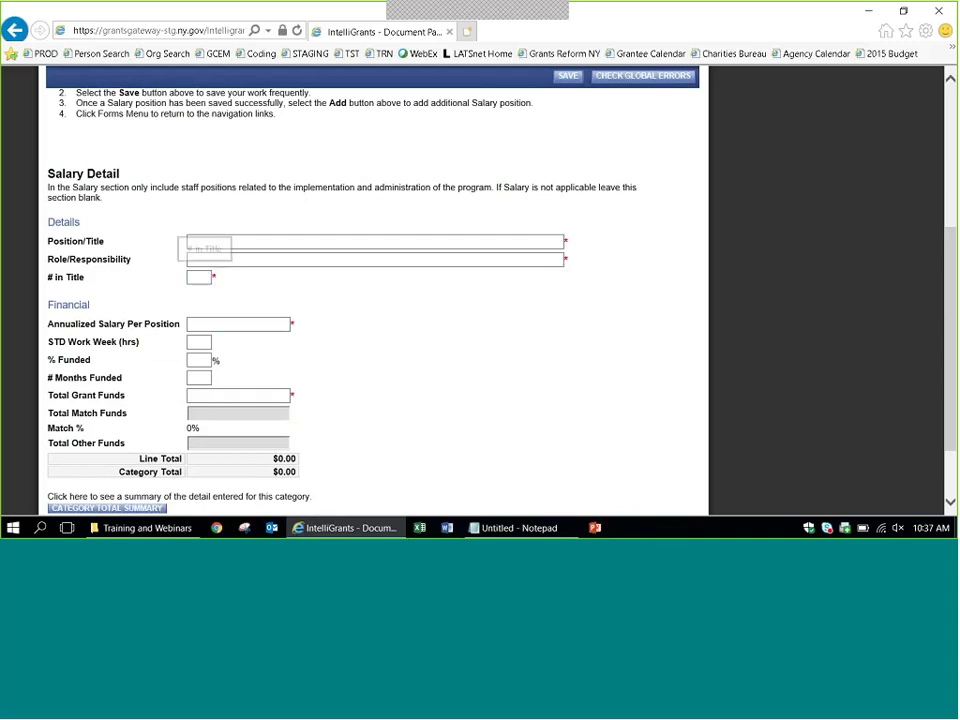
pyautogui.click(259, 324)
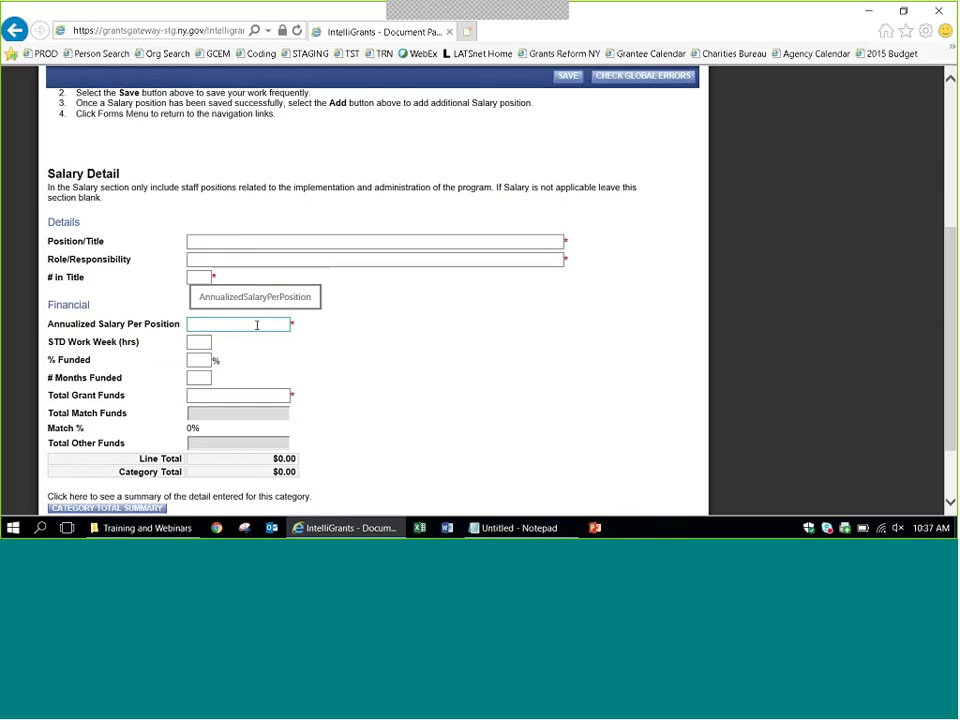
pyautogui.click(199, 345)
pyautogui.click(199, 363)
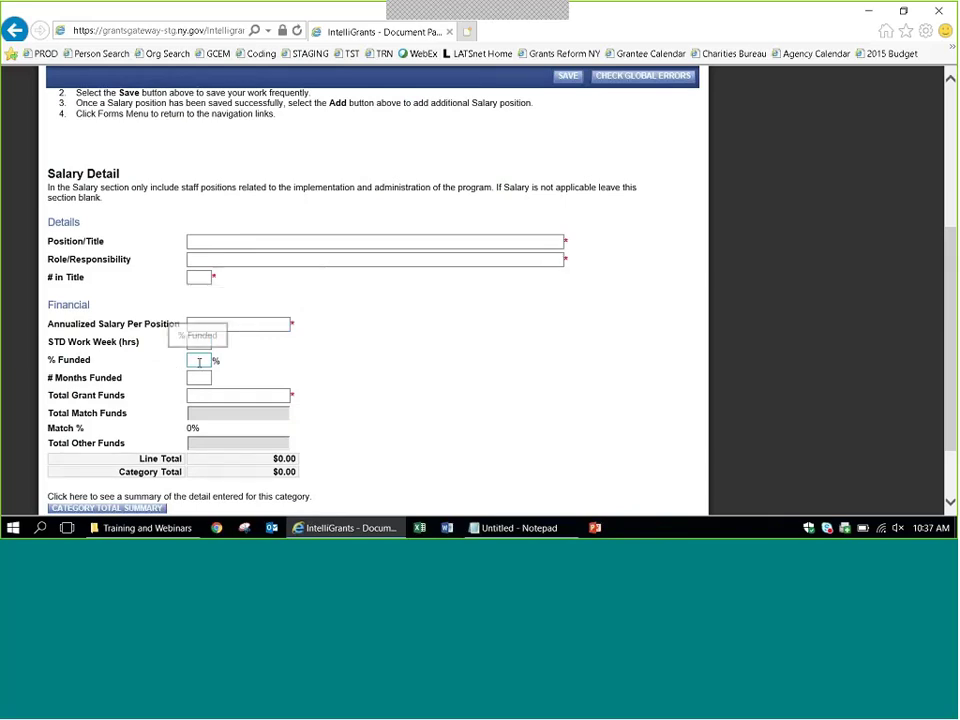
pyautogui.click(191, 380)
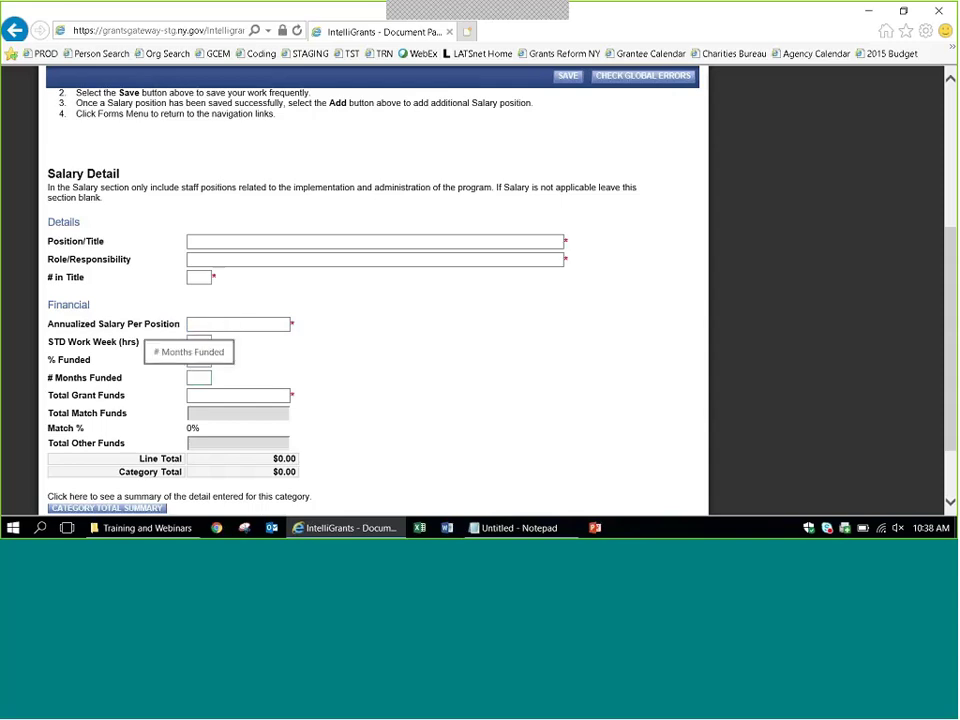
pyautogui.click(251, 397)
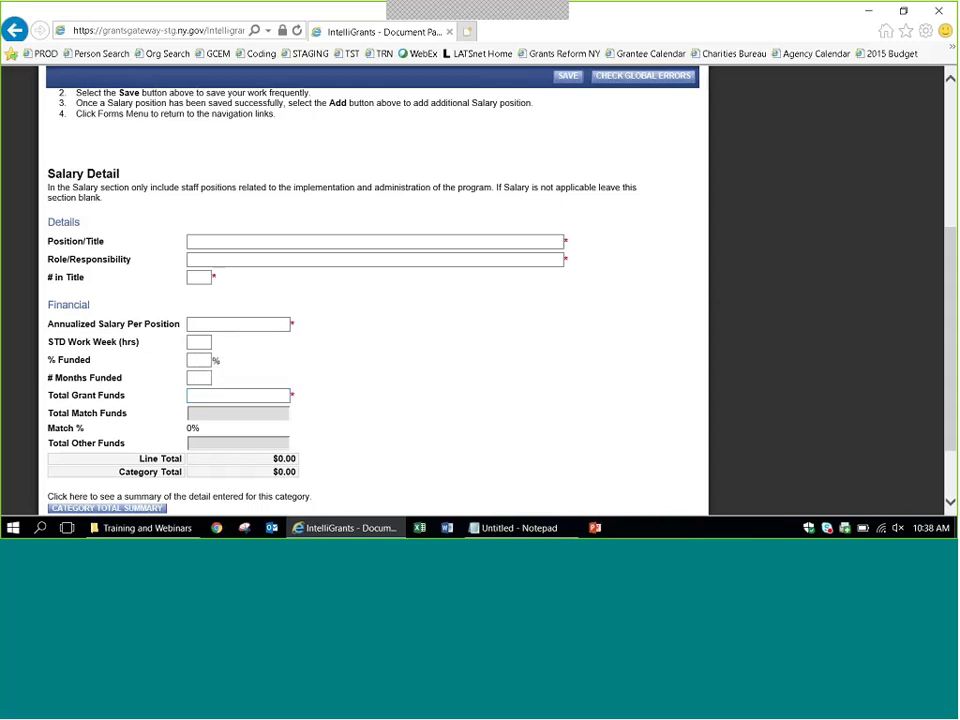
# Enter the Grant Administrator position title with the employee's name and a role description.
pyautogui.click(215, 242)
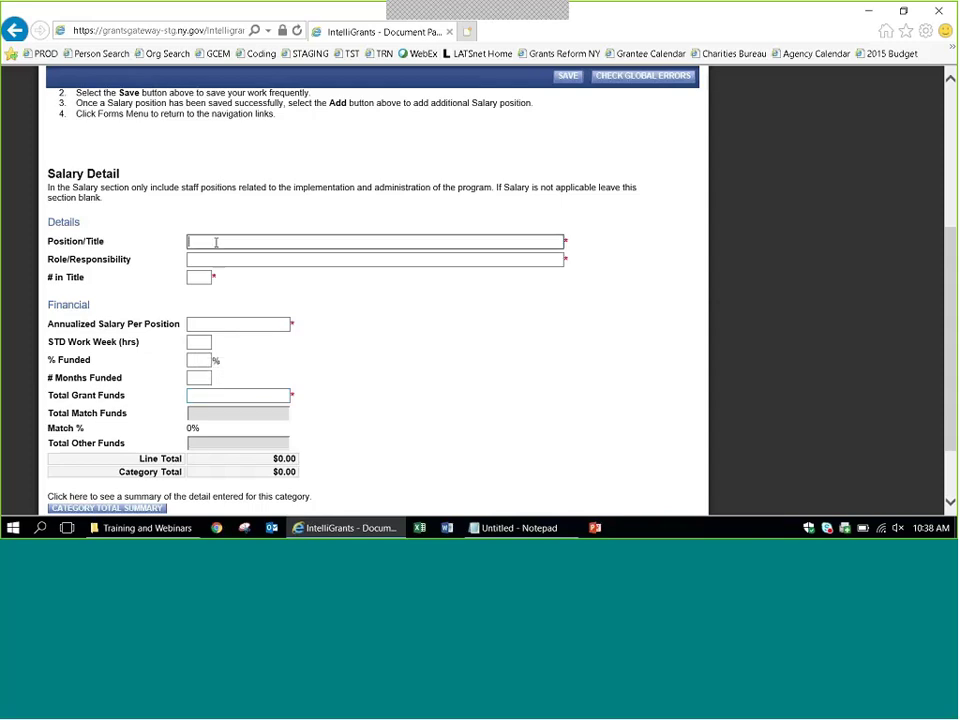
pyautogui.write('Grant Administrator -')
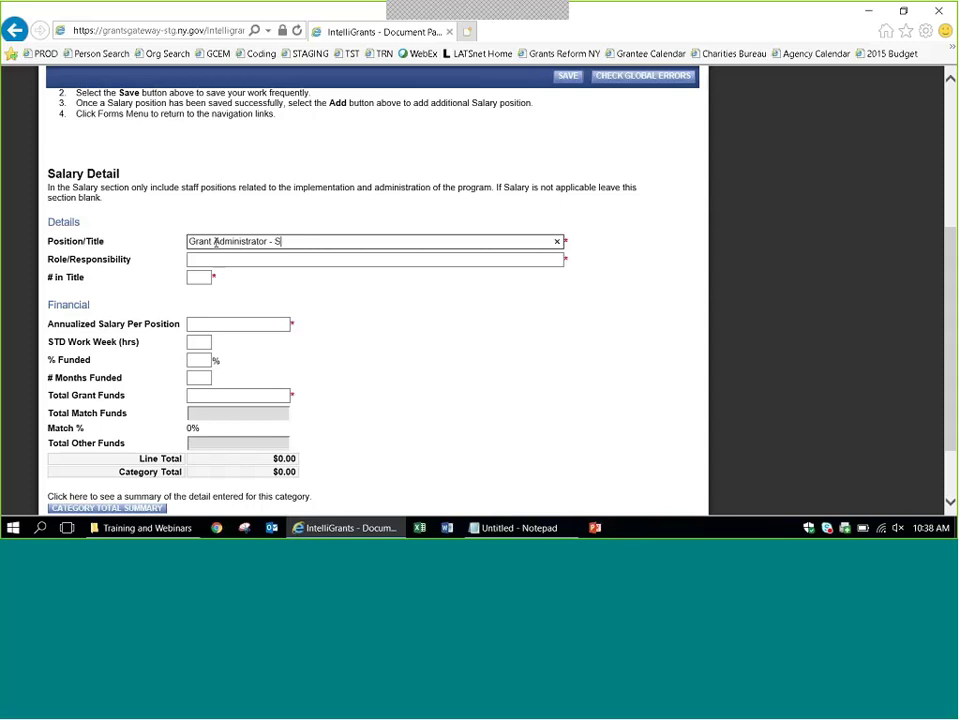
pyautogui.press('Tab')
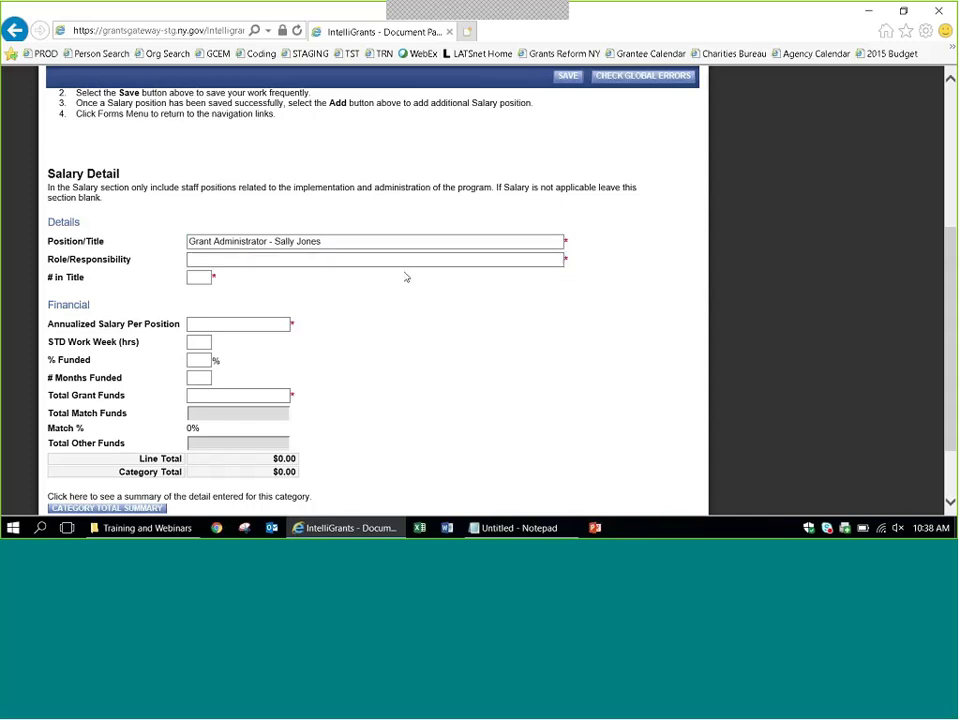
pyautogui.click(335, 257)
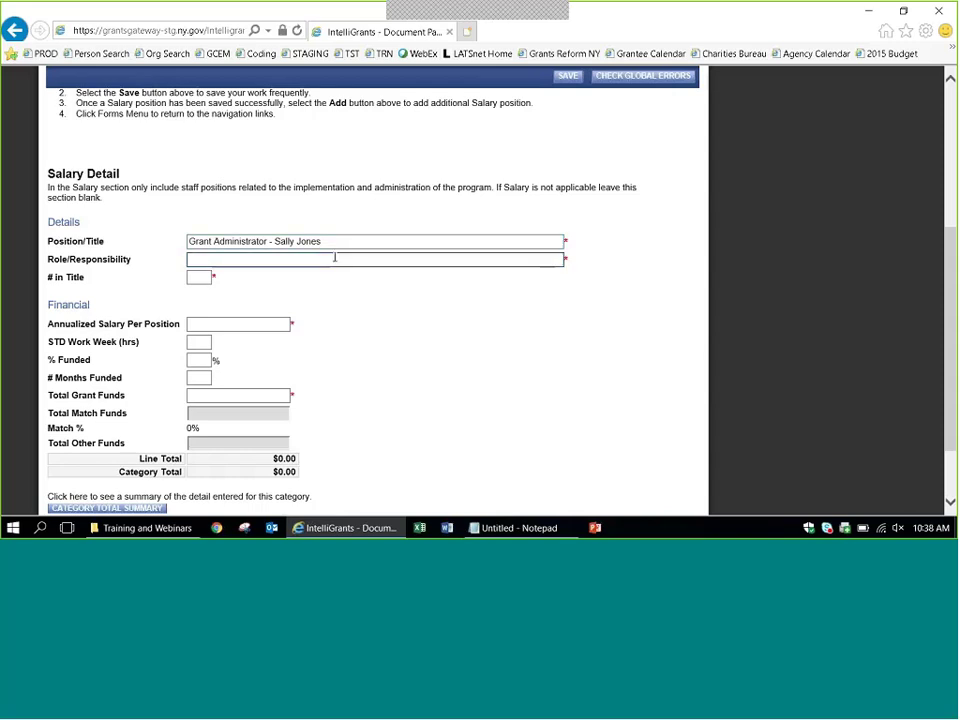
pyautogui.write('This iss w')
pyautogui.press('BackSpace')
pyautogui.press('BackSpace')
pyautogui.press('BackSpace')
pyautogui.write('what sally')
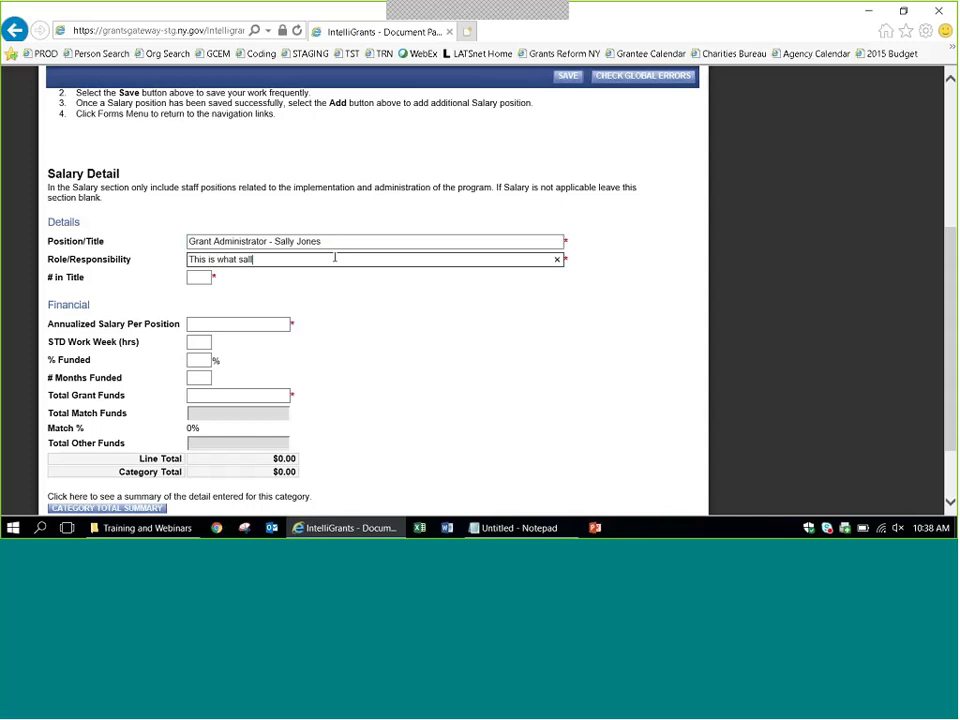
pyautogui.press('BackSpace')
pyautogui.press('BackSpace')
pyautogui.press('BackSpace')
pyautogui.press('BackSpace')
pyautogui.press('BackSpace')
pyautogui.write('Sally does')
# Fill in 1 in title, $75,000 annual salary, 40-hour work week and 12 months funded.
pyautogui.press('Tab')
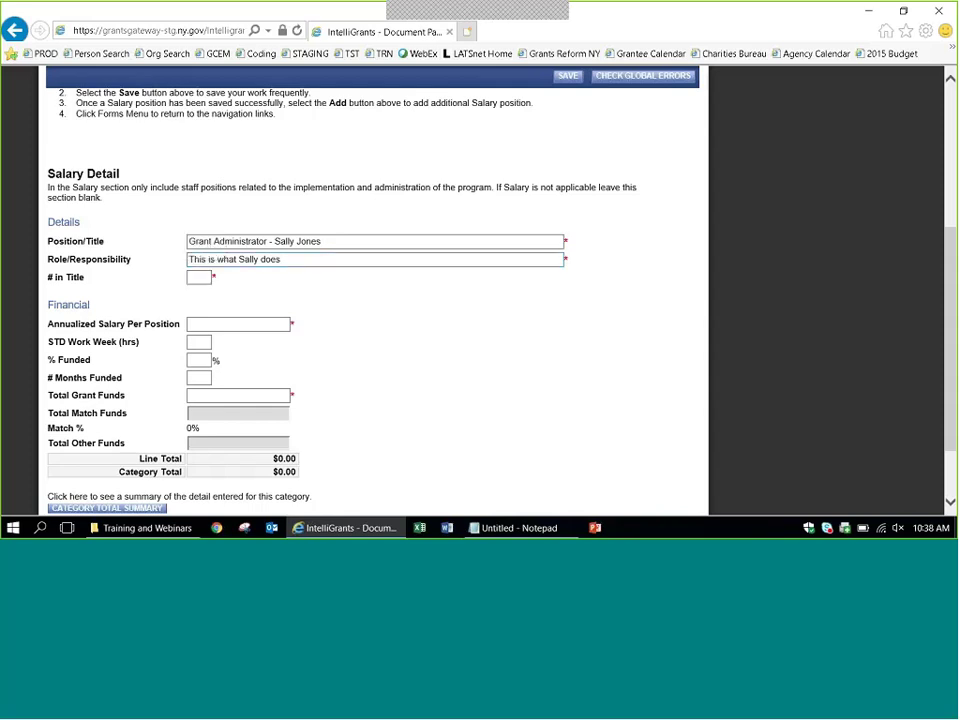
pyautogui.write('1')
pyautogui.press('Tab')
pyautogui.write('75000')
pyautogui.press('Tab')
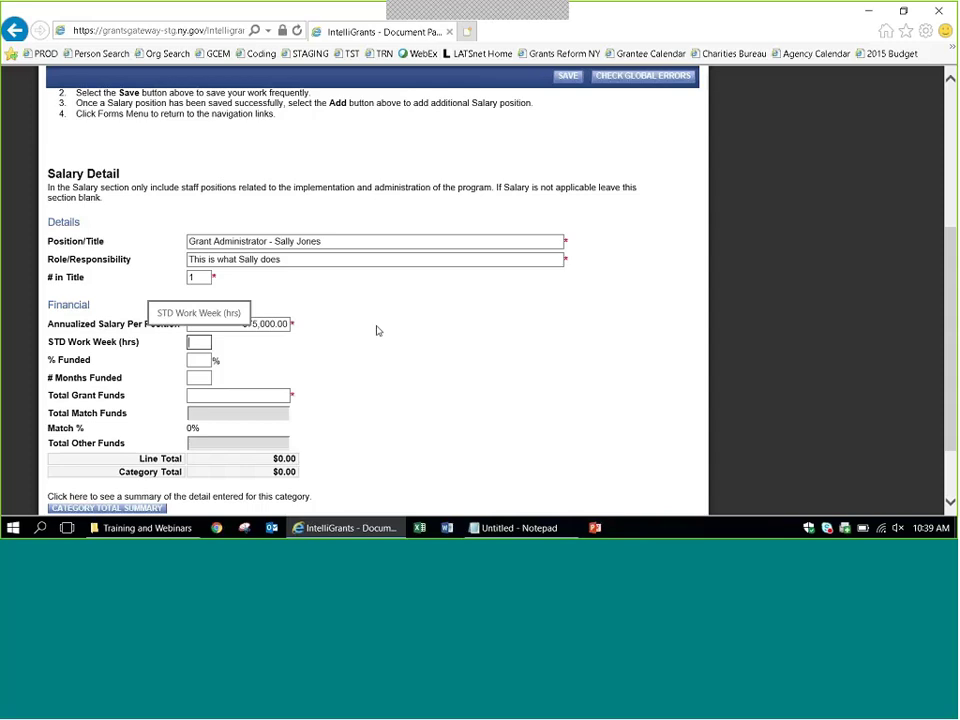
pyautogui.write('40')
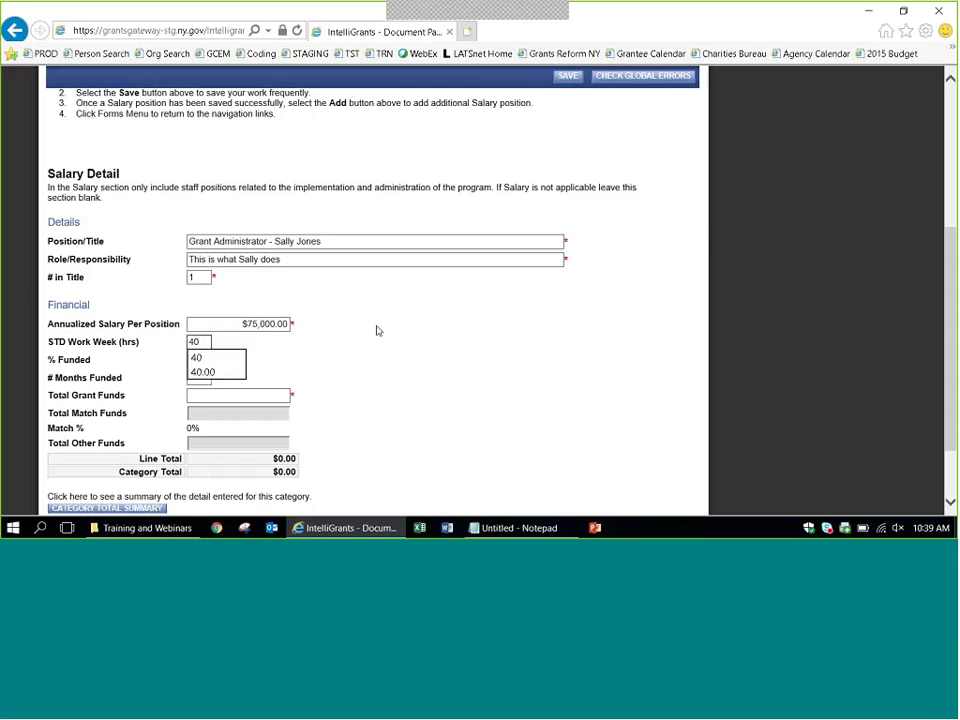
pyautogui.press('Tab')
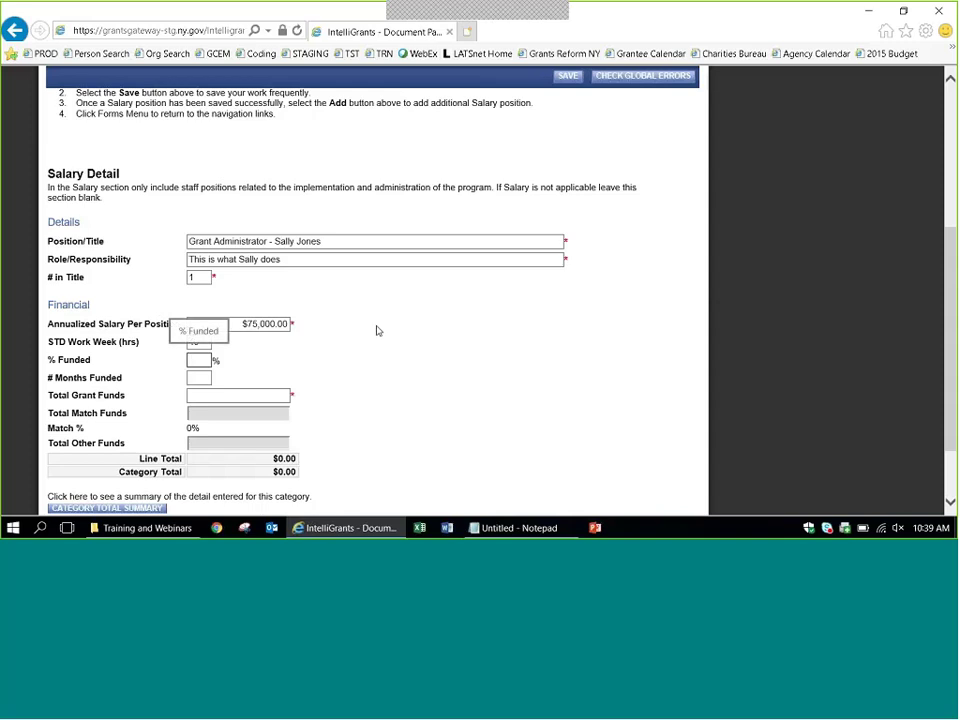
pyautogui.write('5')
pyautogui.press('Tab')
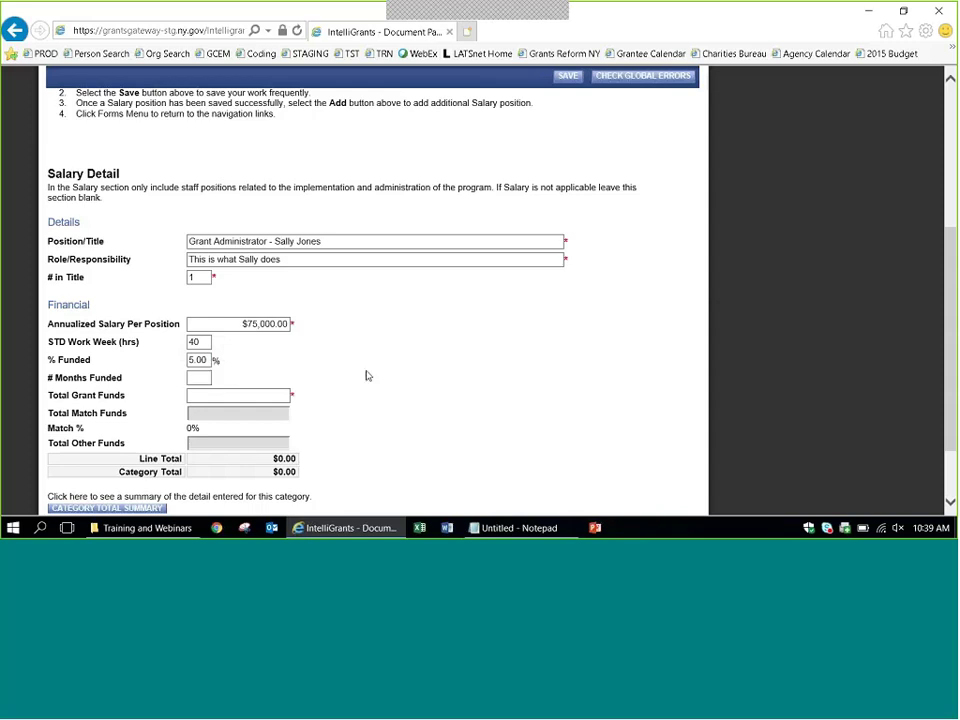
pyautogui.write('12')
# Correct percent funded to 50, enter $37,500 total grant funds, and save the line.
pyautogui.click(265, 394)
pyautogui.moveTo(207, 360); pyautogui.dragTo(171, 361)
pyautogui.write('50')
pyautogui.press('Tab')
pyautogui.click(348, 368)
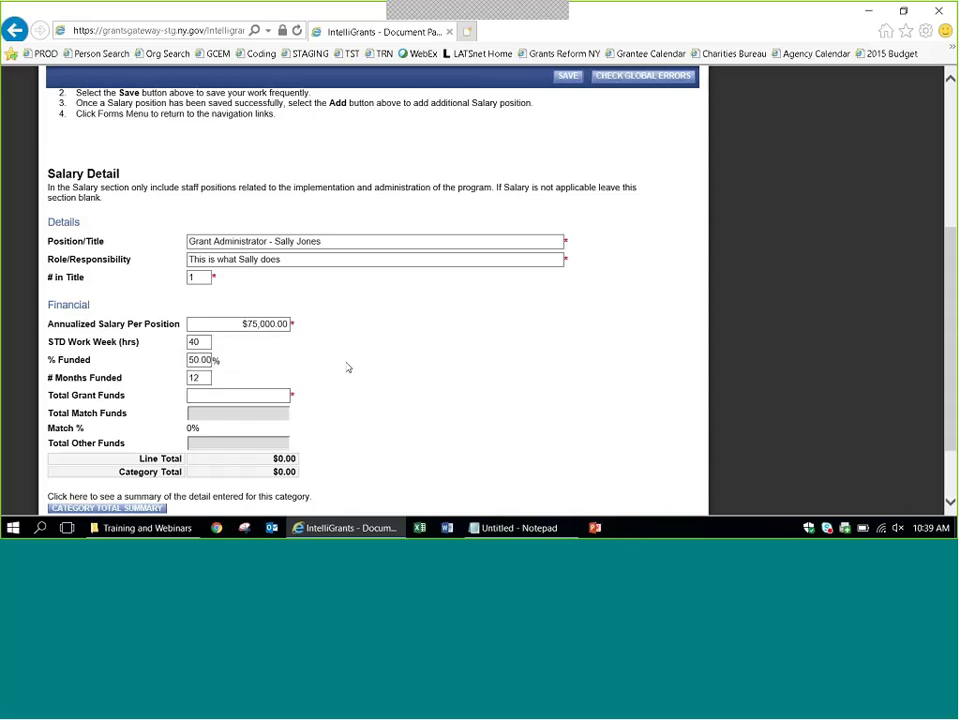
pyautogui.click(244, 395)
pyautogui.write('37500')
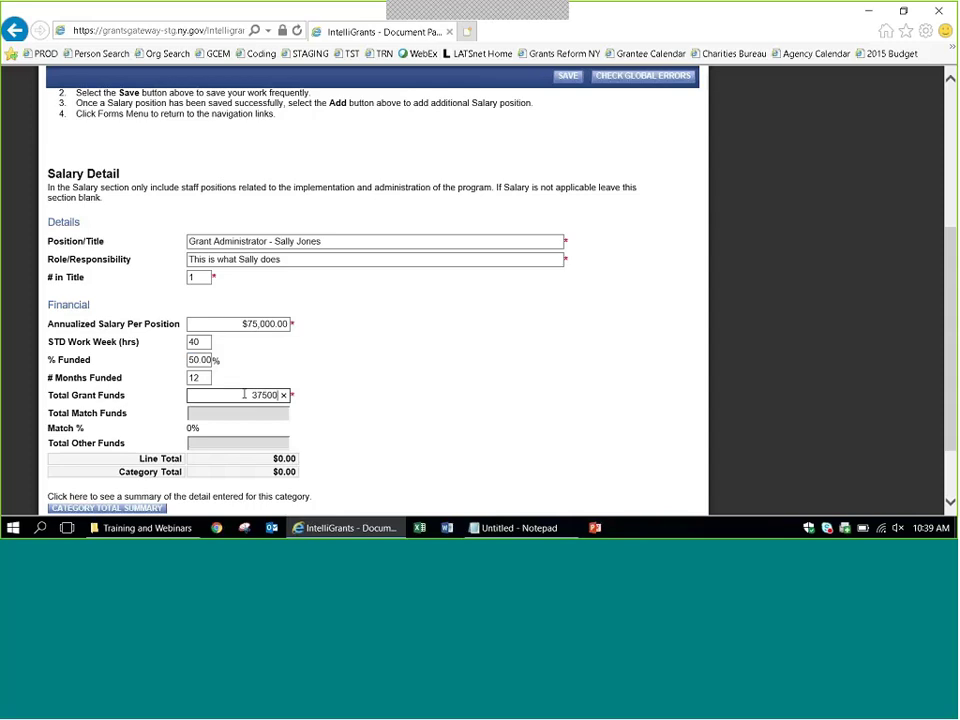
pyautogui.click(567, 77)
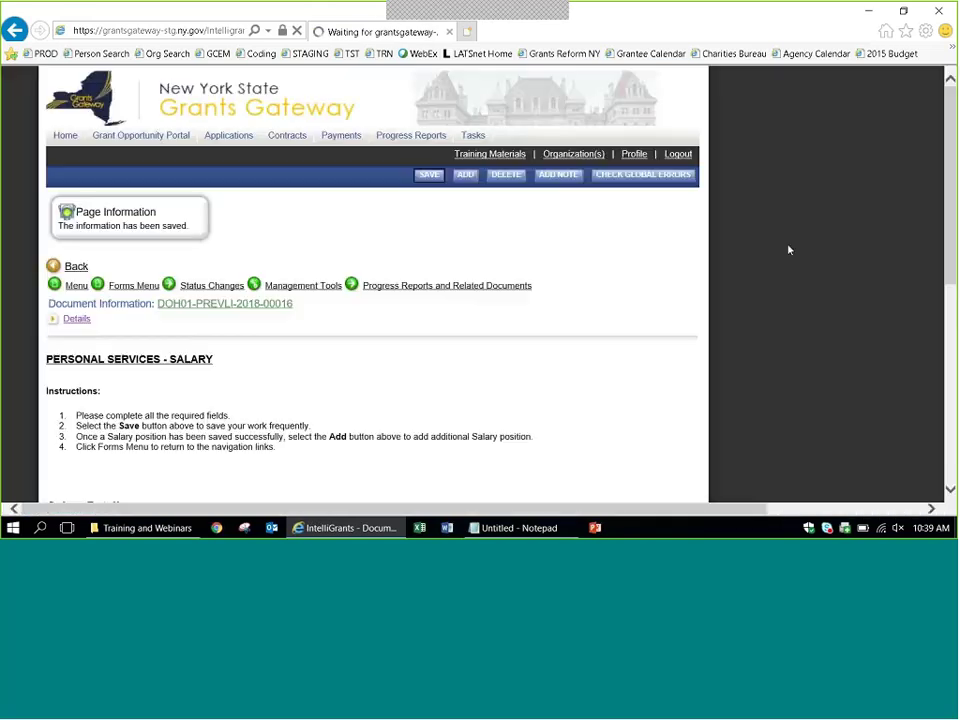
# Check the updated $37,500 category total, then add a new blank salary position.
pyautogui.moveTo(944, 241); pyautogui.dragTo(944, 411)
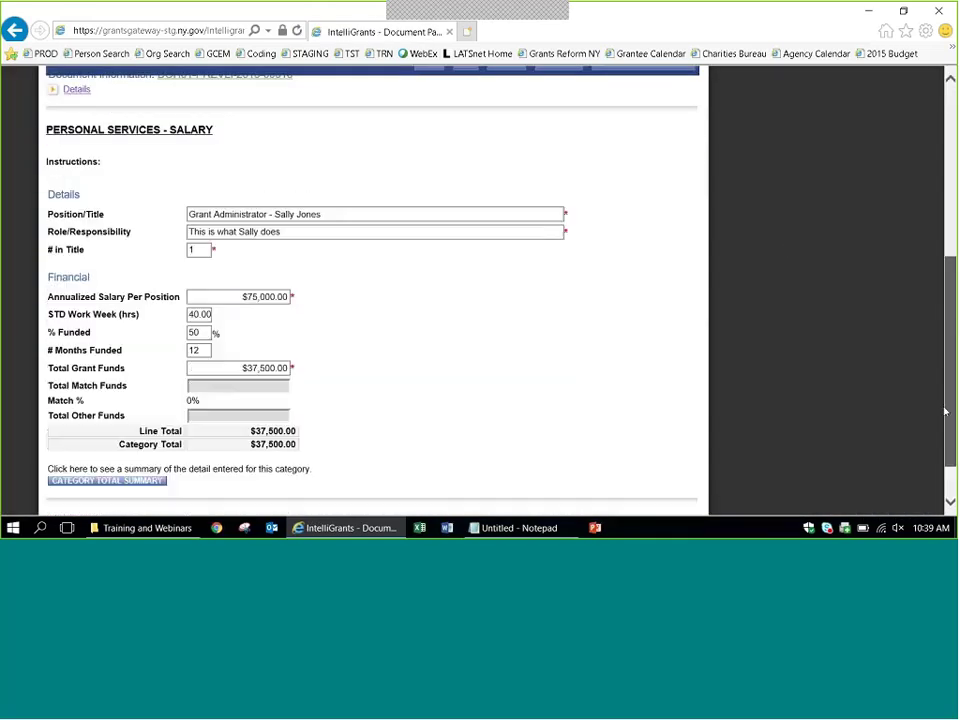
pyautogui.scroll(-1, 944, 411)
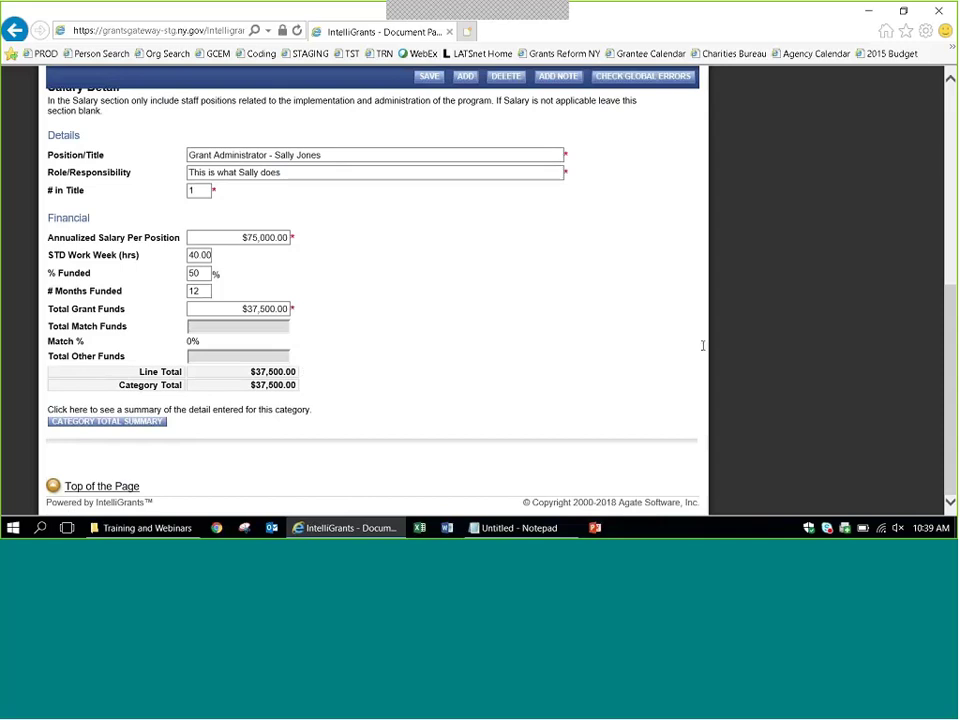
pyautogui.scroll(1, 765, 366)
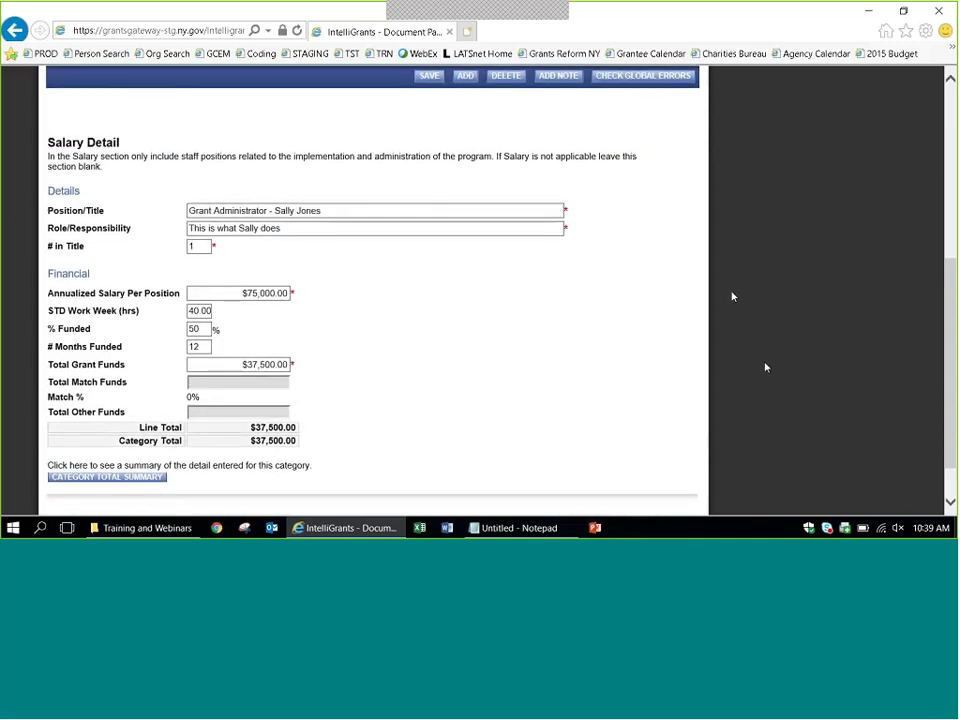
pyautogui.click(463, 77)
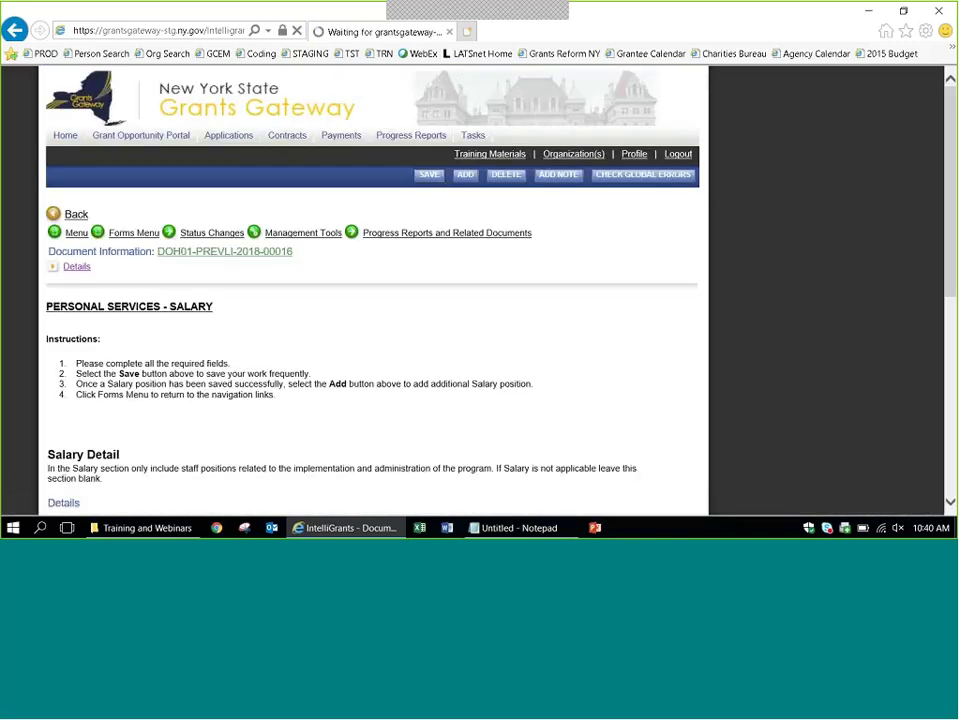
pyautogui.scroll(-4, 789, 251)
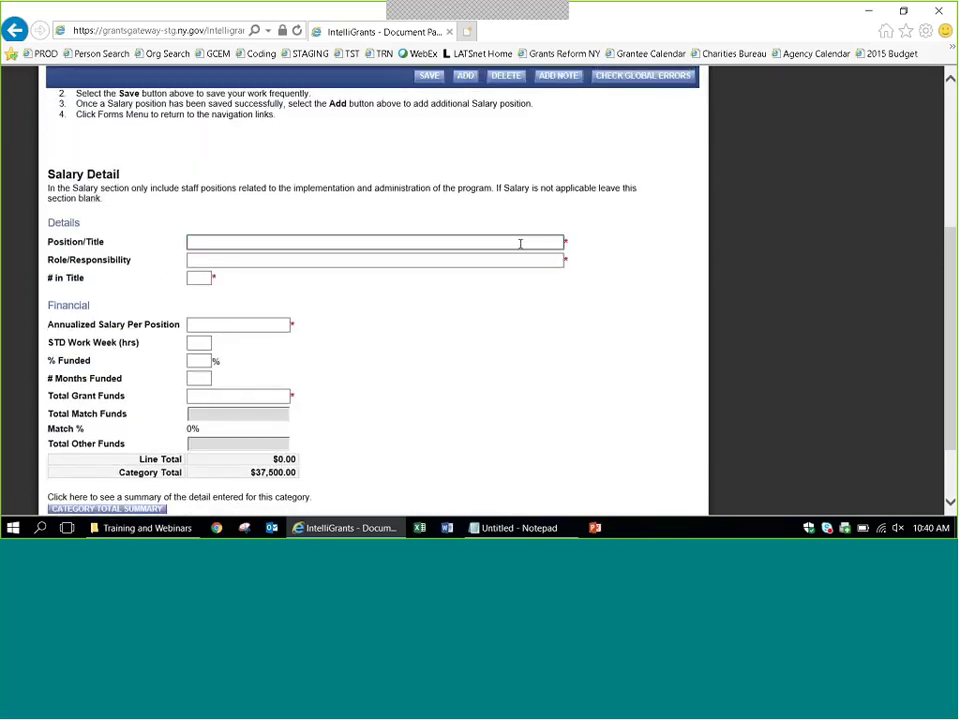
# Enter the Community Health Specialist title with the employee's surname and role 'Here is the responsibility'.
pyautogui.write('Community Health Specialist')
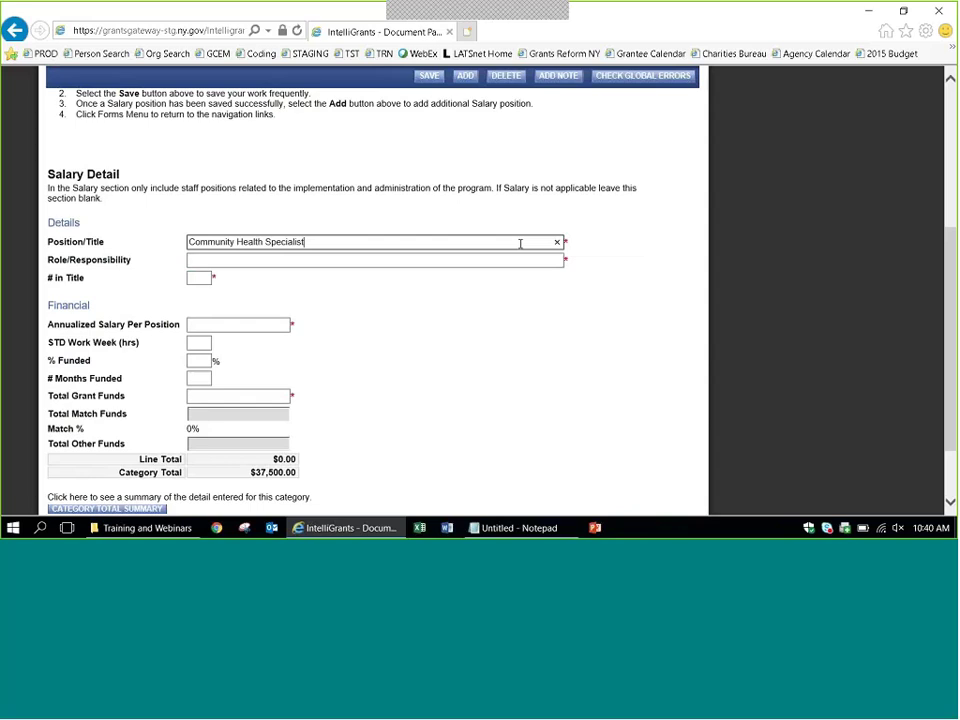
pyautogui.write('- Smith')
pyautogui.press('Tab')
pyautogui.write('Here ')
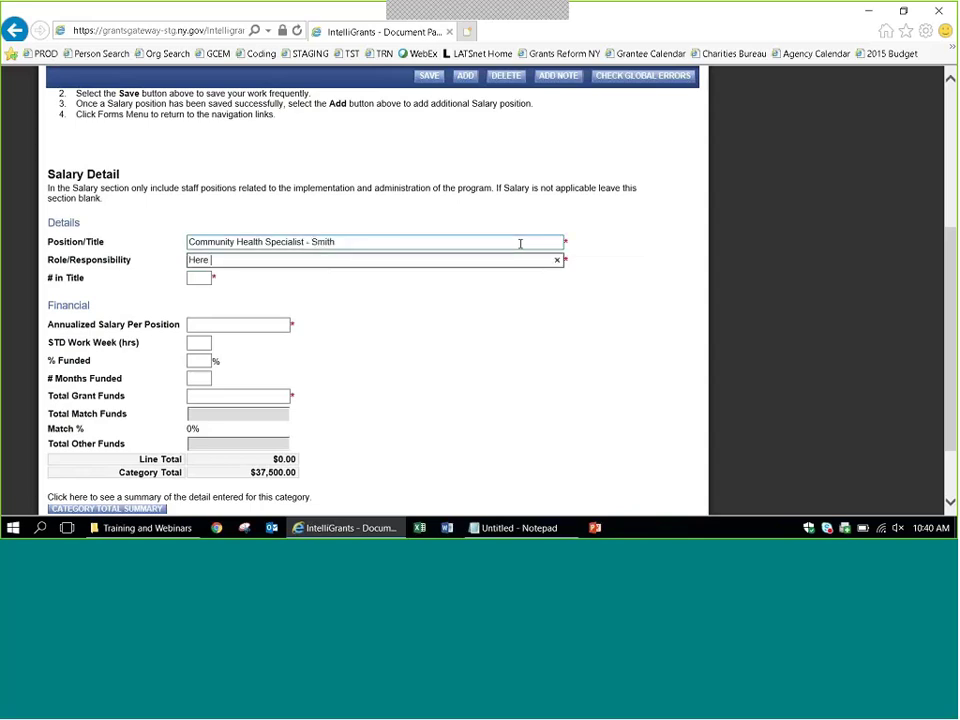
pyautogui.write('is the responsibility')
# Fill in 1 in title, $35,000 salary, 40 hours, 50%, 12 months and $17,500 grant funds.
pyautogui.press('Tab')
pyautogui.write('1')
pyautogui.press('Tab')
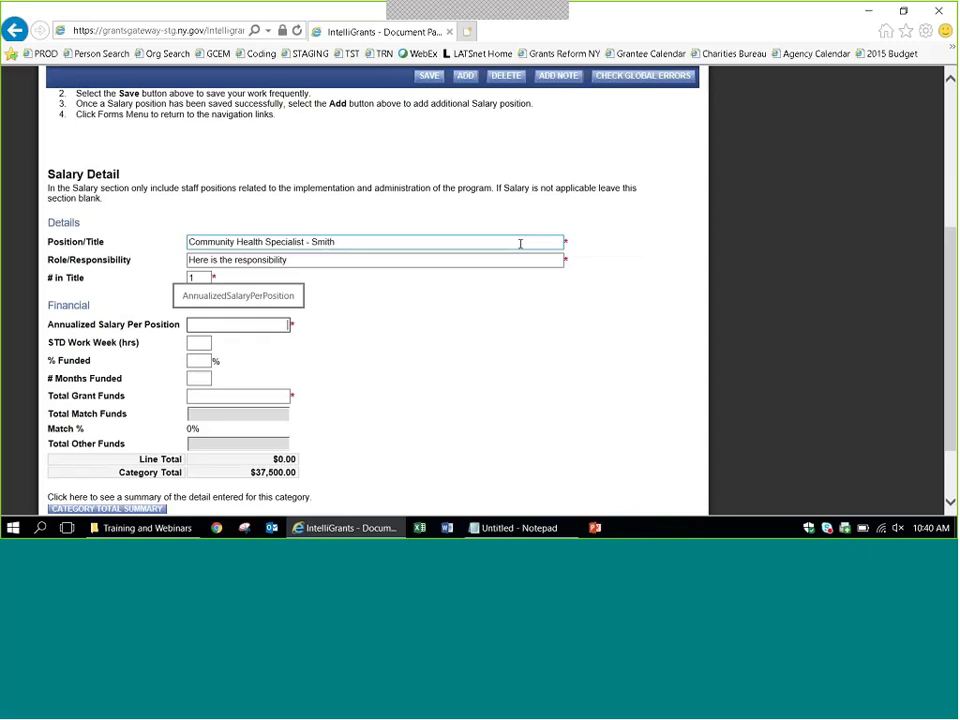
pyautogui.write('35000')
pyautogui.press('Tab')
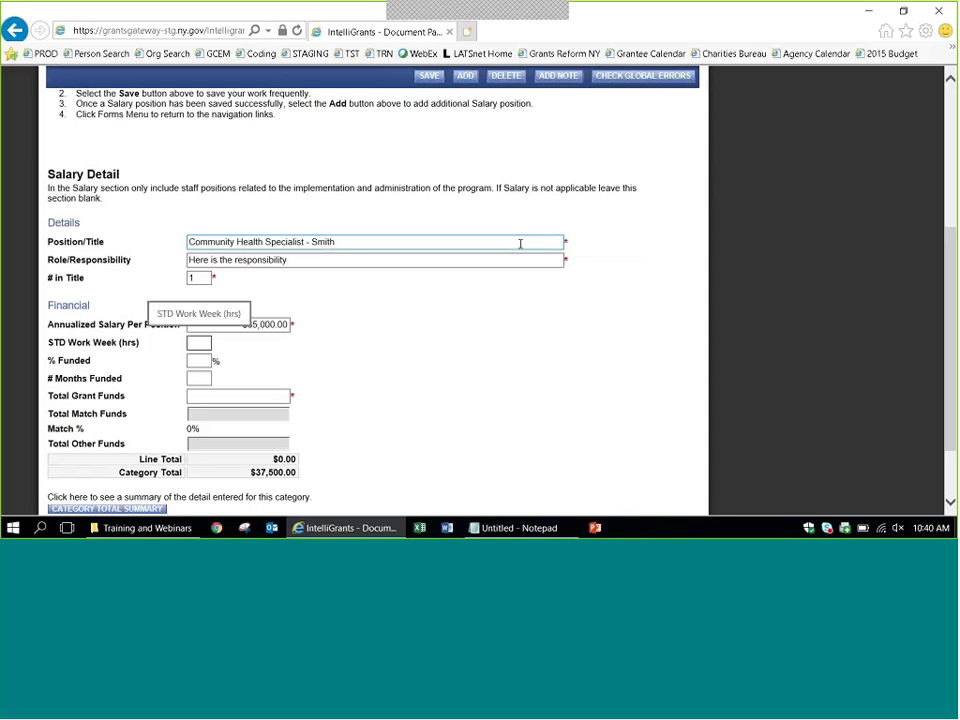
pyautogui.write('40')
pyautogui.press('Tab')
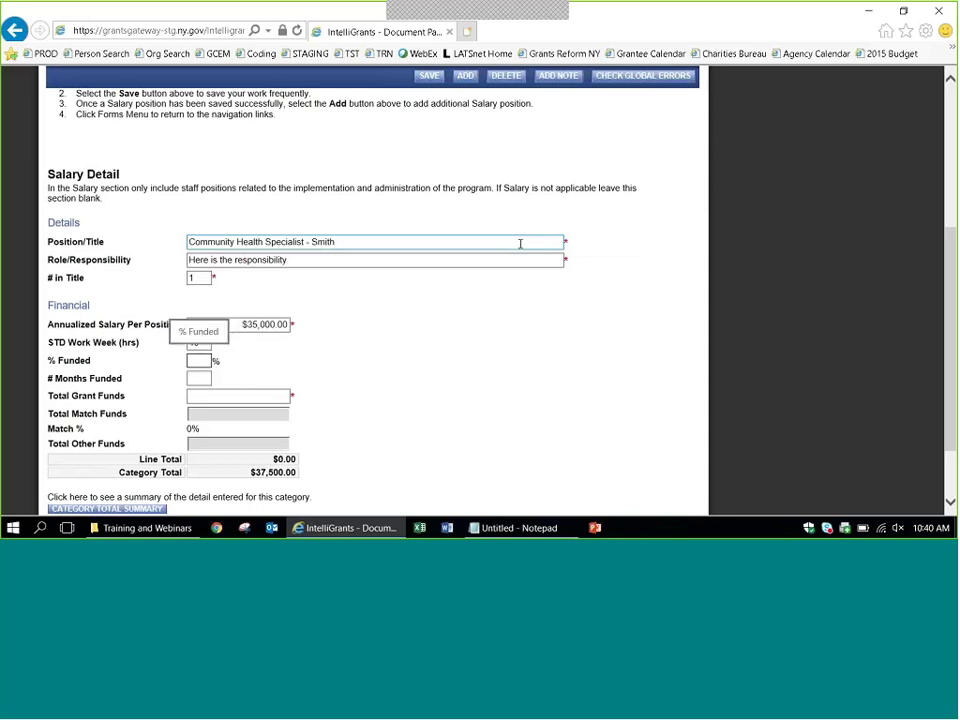
pyautogui.write('50')
pyautogui.press('Tab')
pyautogui.write('12')
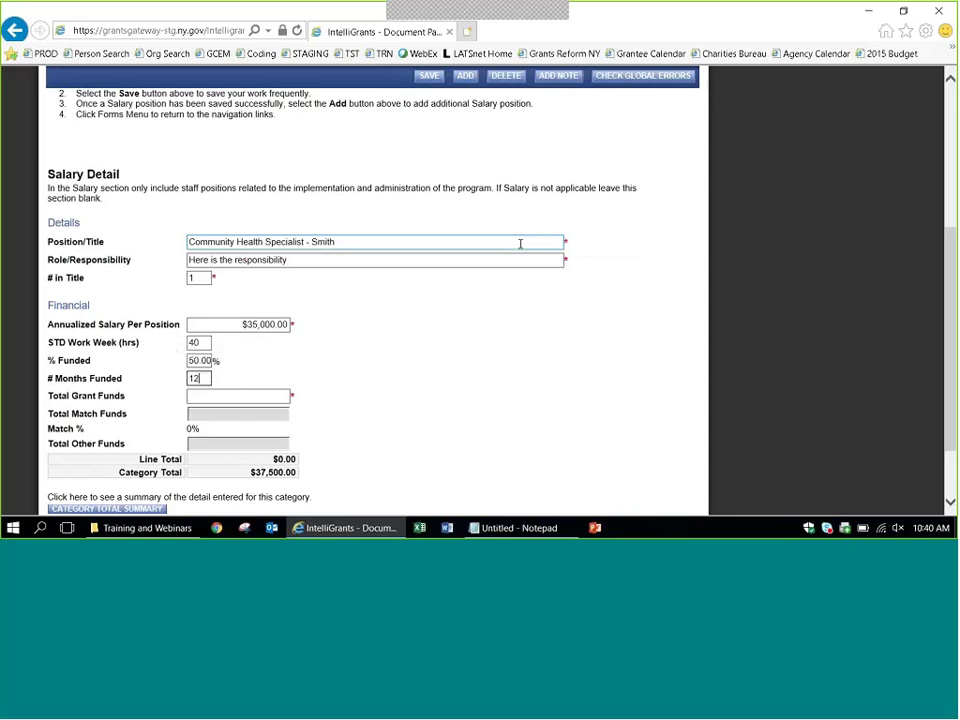
pyautogui.press('Tab')
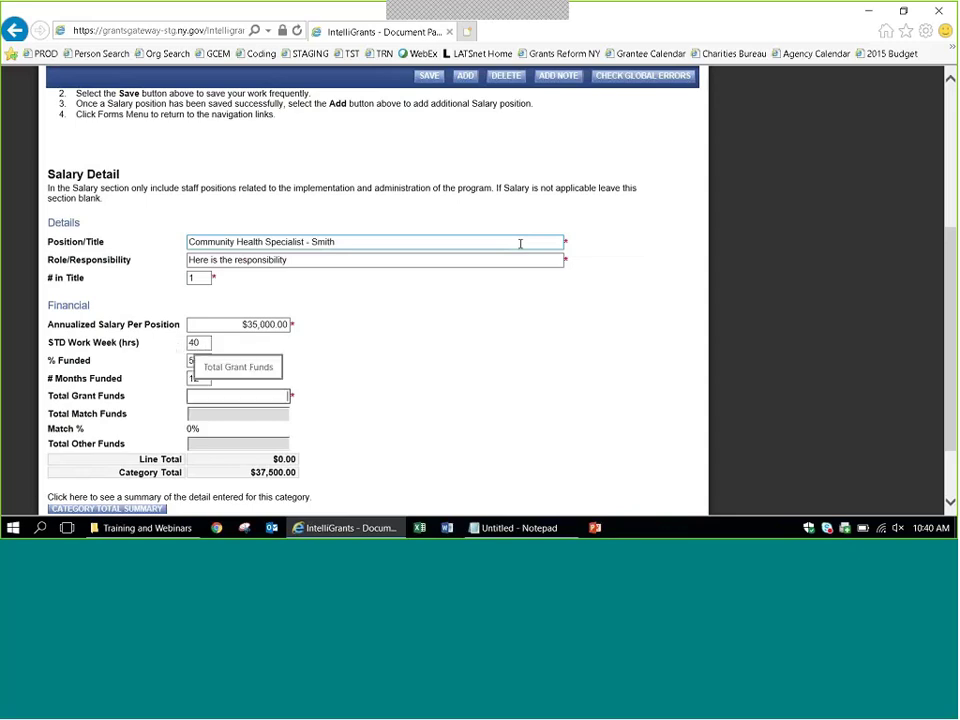
pyautogui.write('17500')
pyautogui.press('Tab')
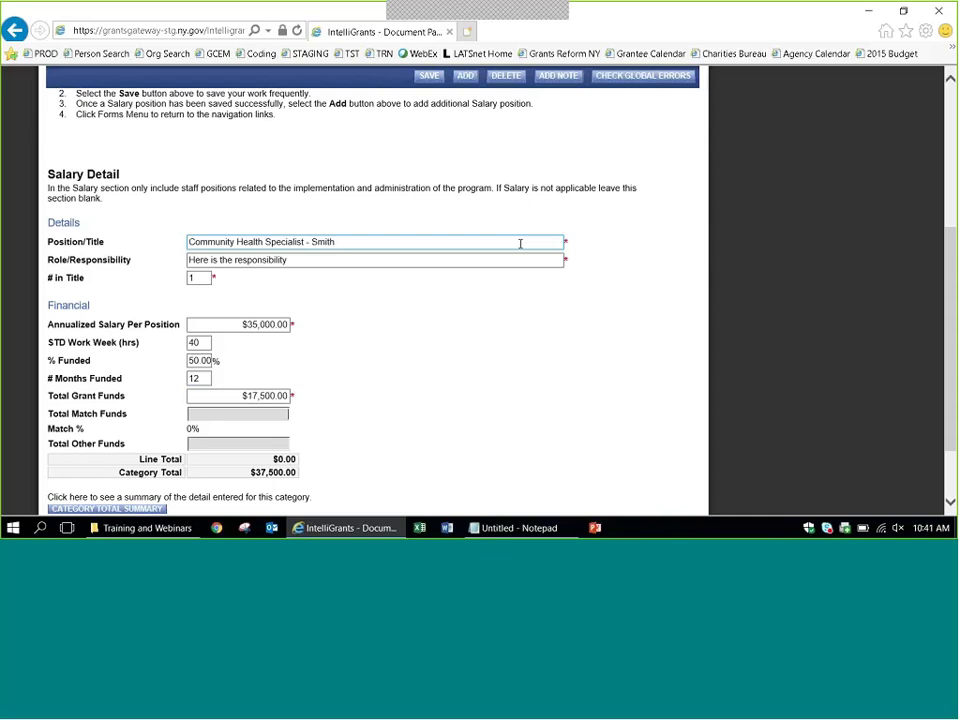
# Save the Community Health Specialist salary line and glance at the saved positions list.
pyautogui.click(428, 78)
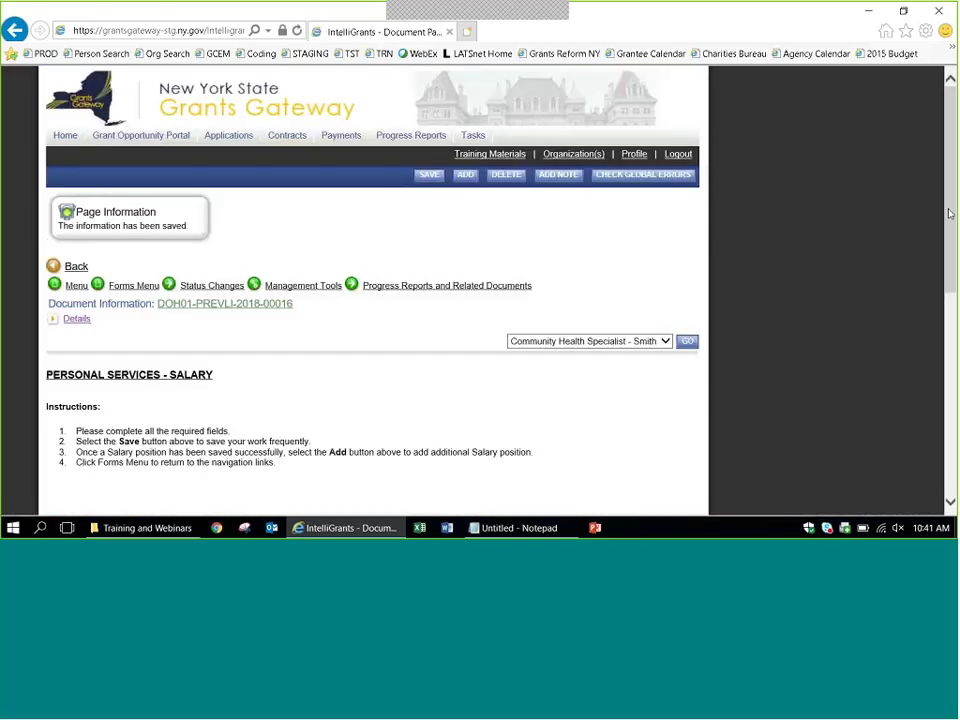
pyautogui.scroll(-1, 950, 213)
pyautogui.click(664, 277)
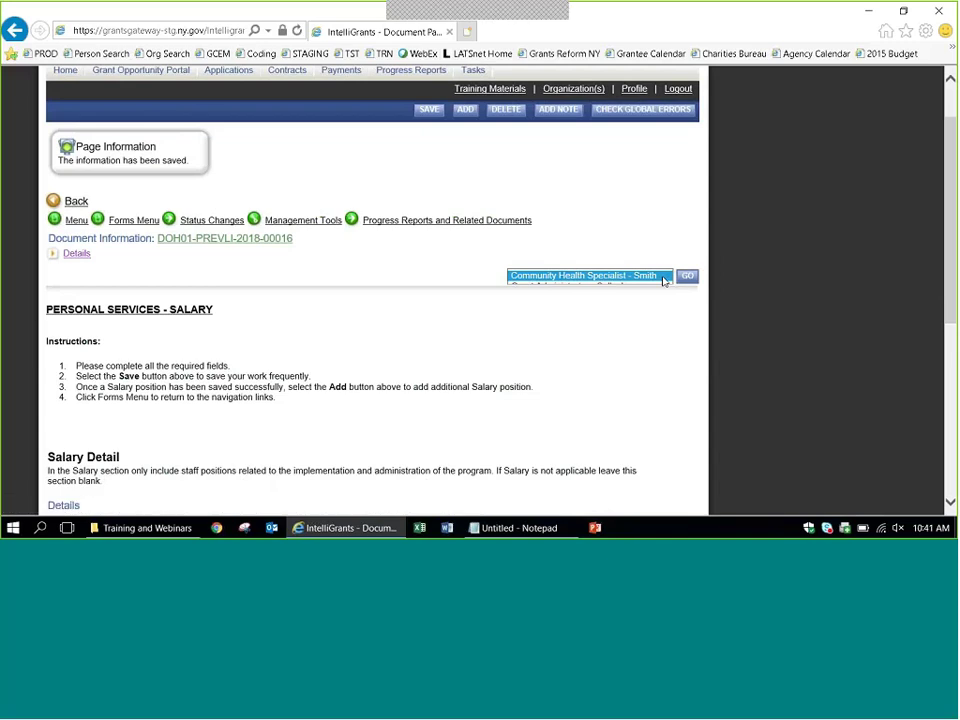
pyautogui.press('Escape')
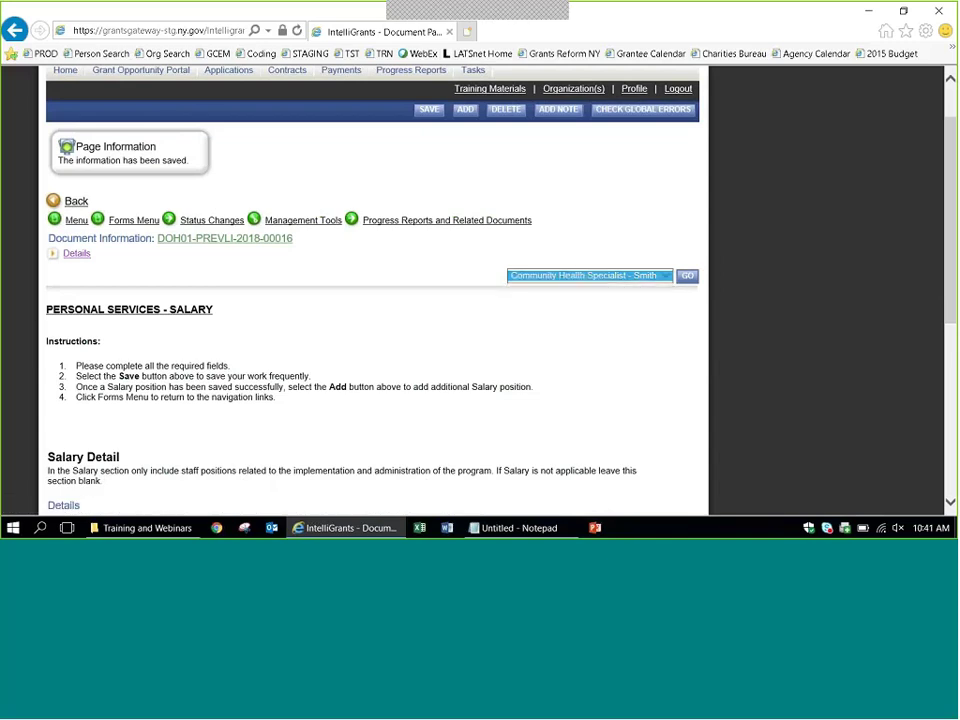
# Add another blank Salary Detail entry and scroll down to its form.
pyautogui.click(782, 357)
pyautogui.click(447, 220)
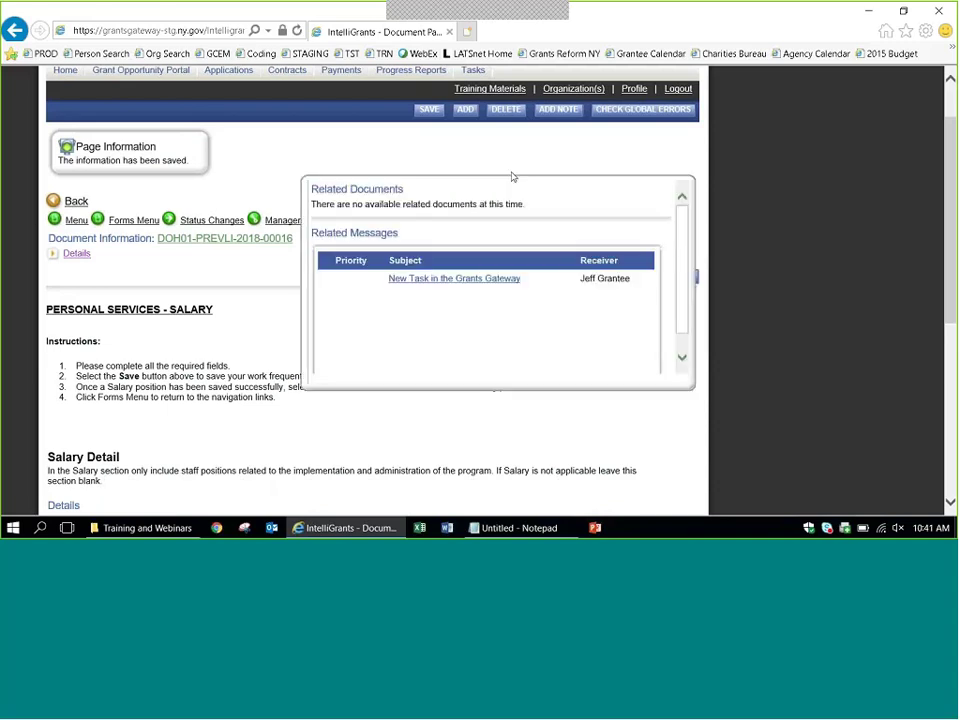
pyautogui.click(465, 112)
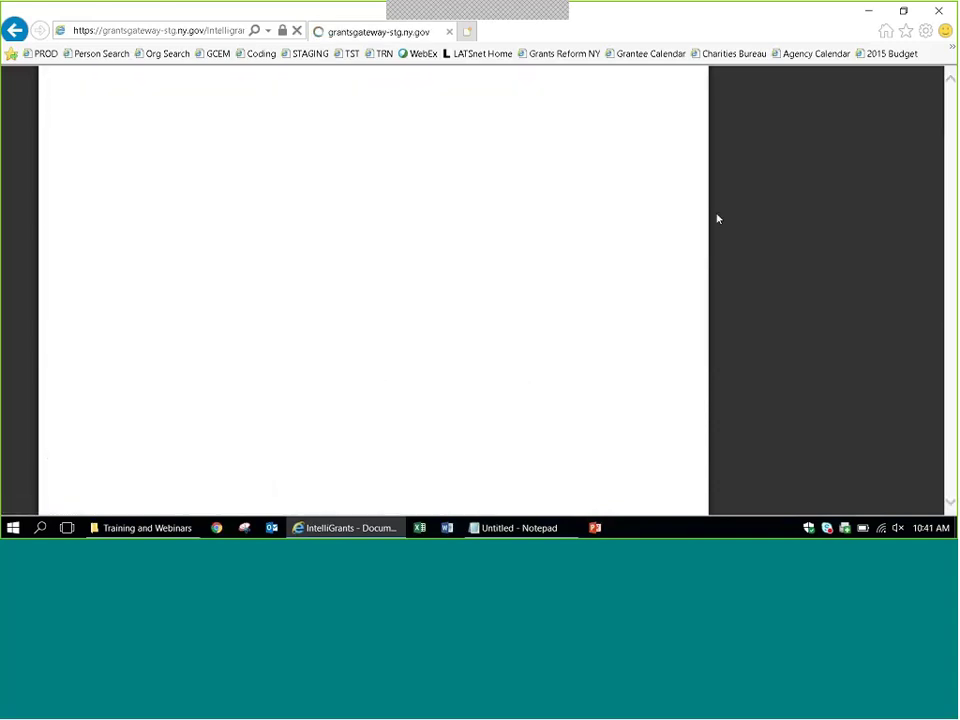
pyautogui.scroll(-2, 717, 218)
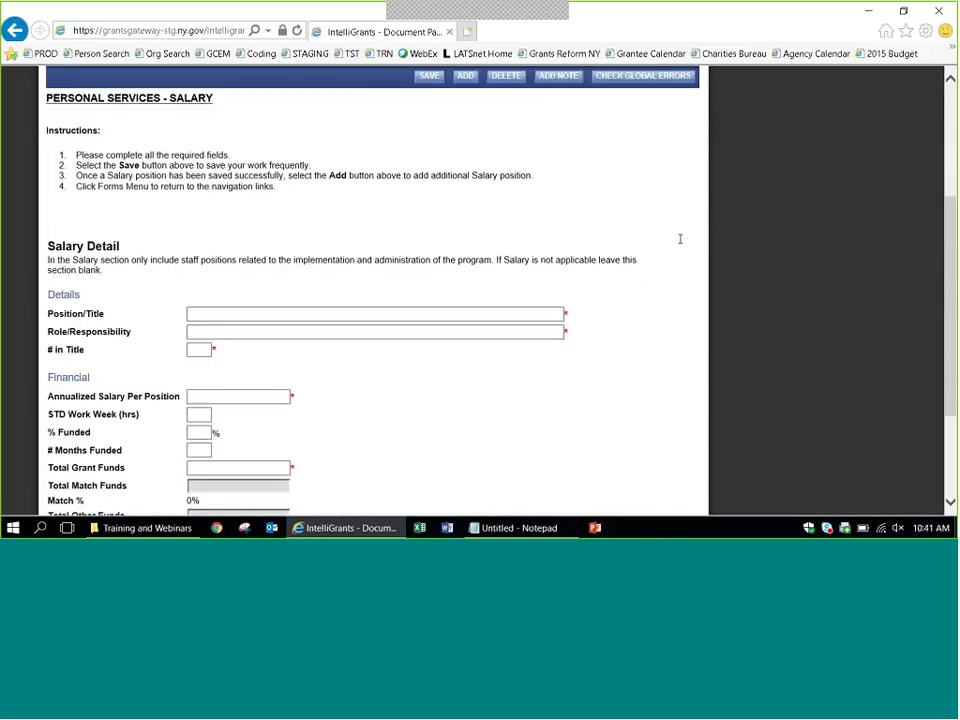
# Enter the Care Manager Supervisor title with the employee's surname and role 'Managing care'.
pyautogui.click(522, 314)
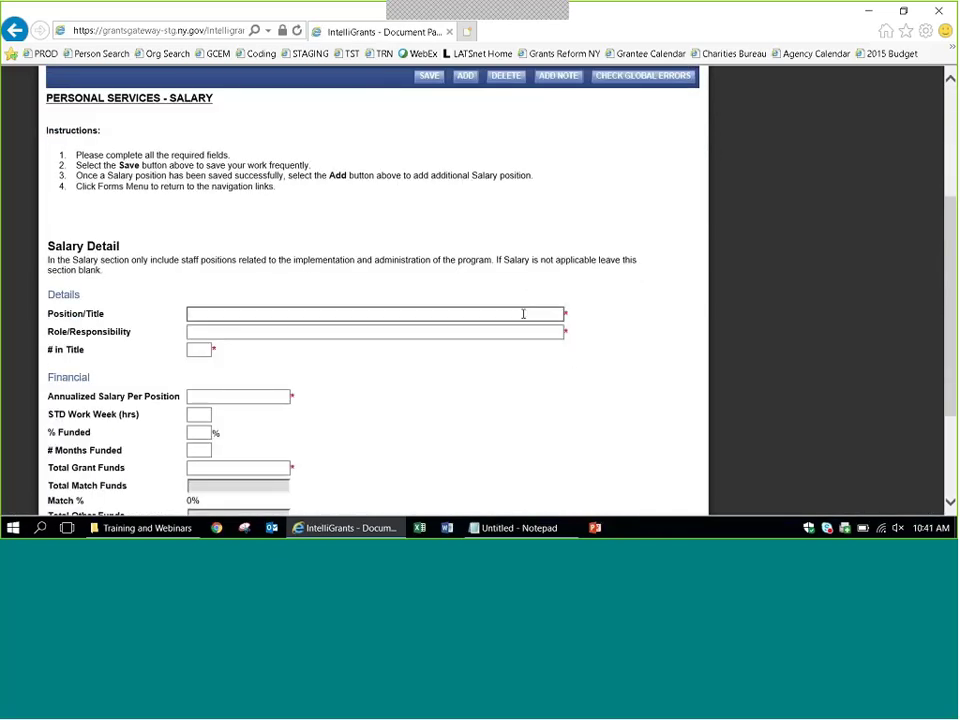
pyautogui.write('Care Manager Superviso')
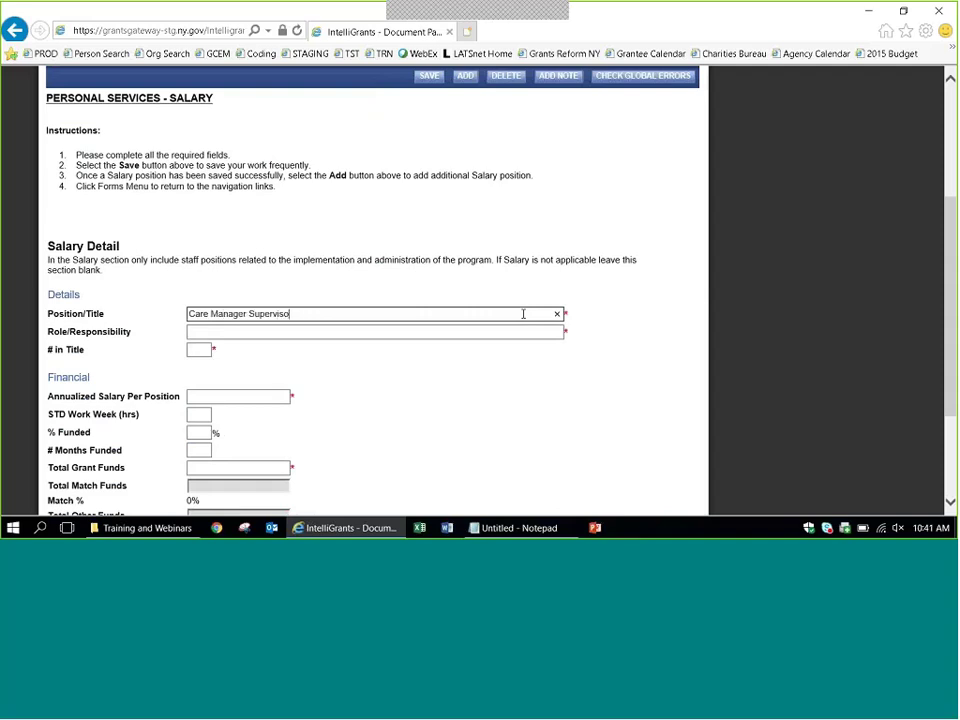
pyautogui.write('r - Andrews')
pyautogui.press('Tab')
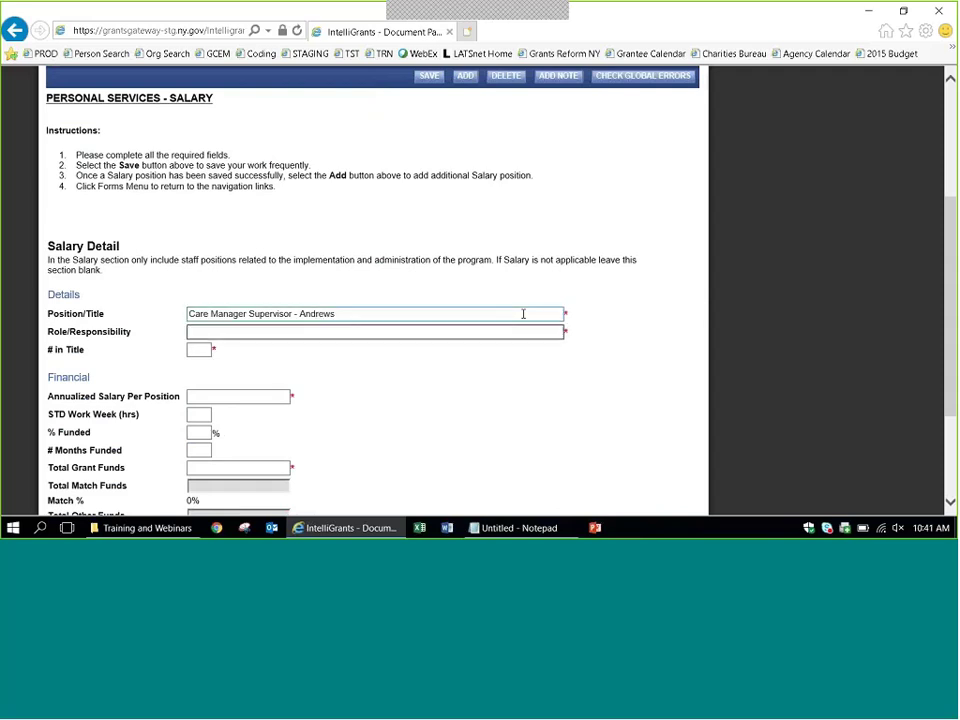
pyautogui.write('Managing care')
# Fill in 1 in title, $40,000 annual salary, 40-hour work week and the percent funded.
pyautogui.press('Tab')
pyautogui.write('1')
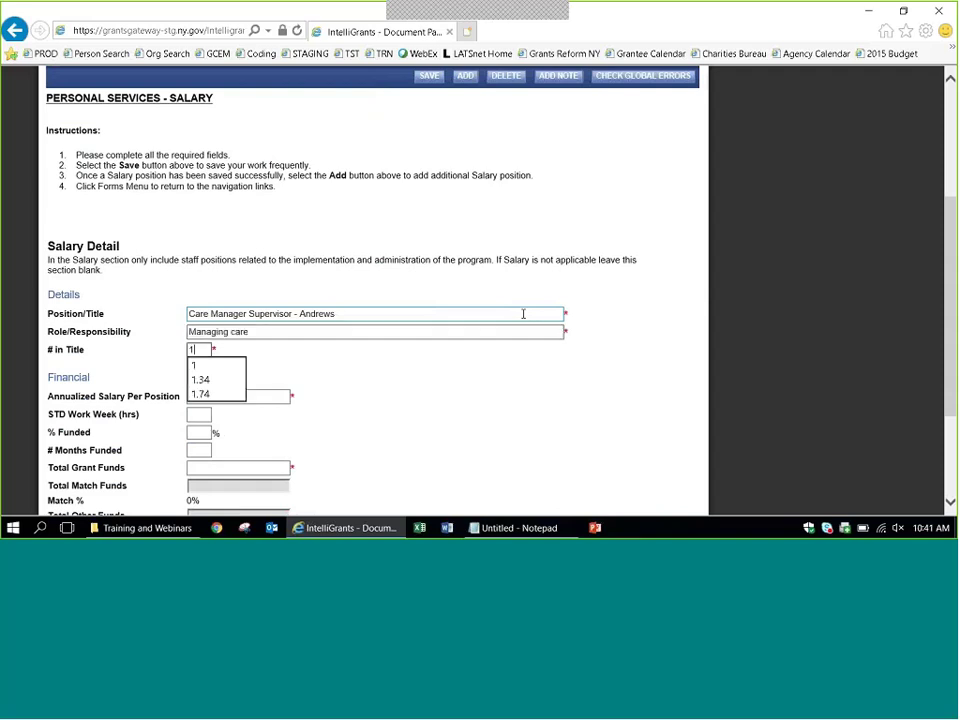
pyautogui.press('Tab')
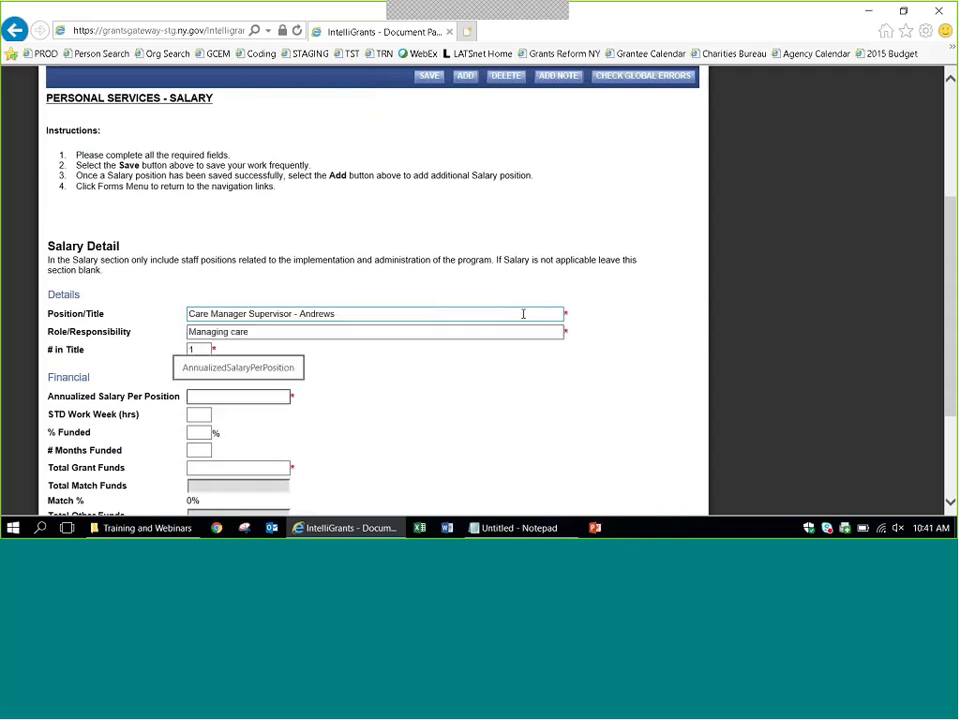
pyautogui.write('40000')
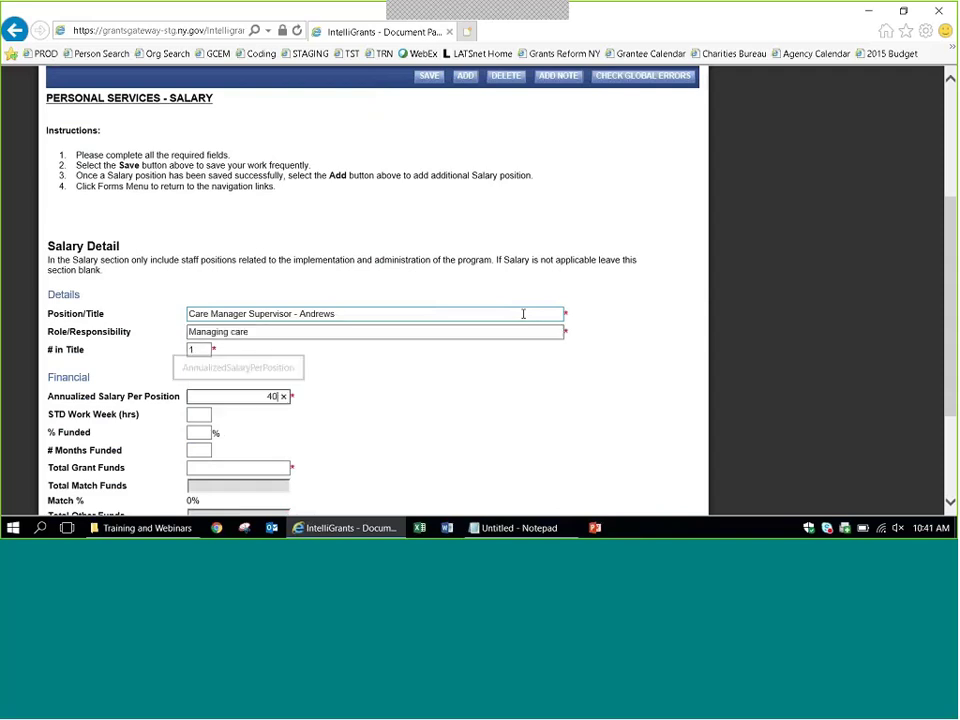
pyautogui.press('Tab')
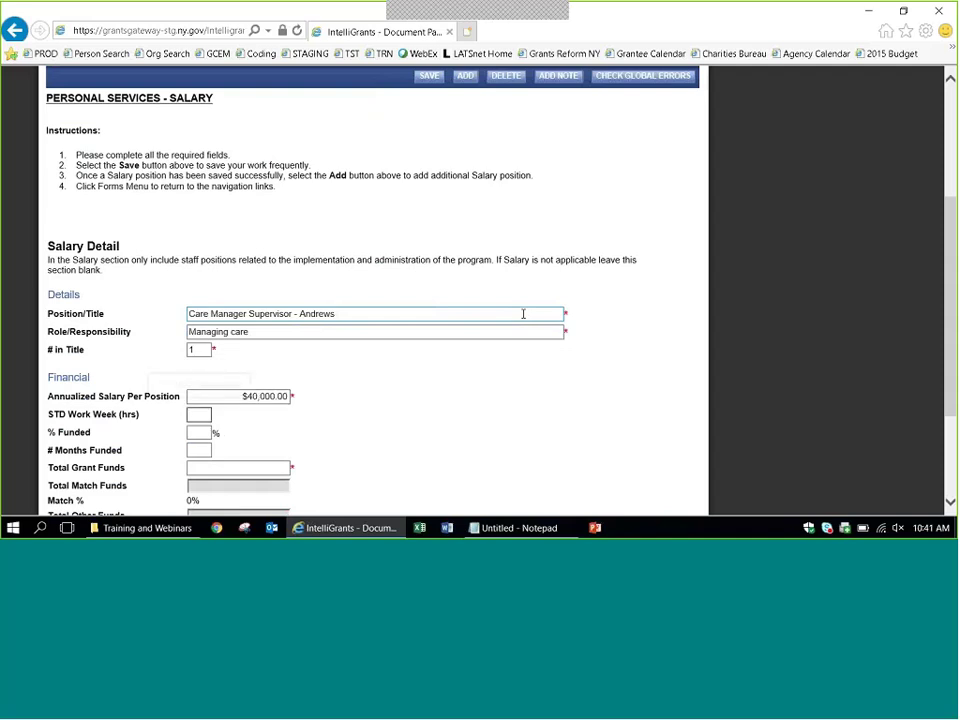
pyautogui.write('40')
pyautogui.press('Tab')
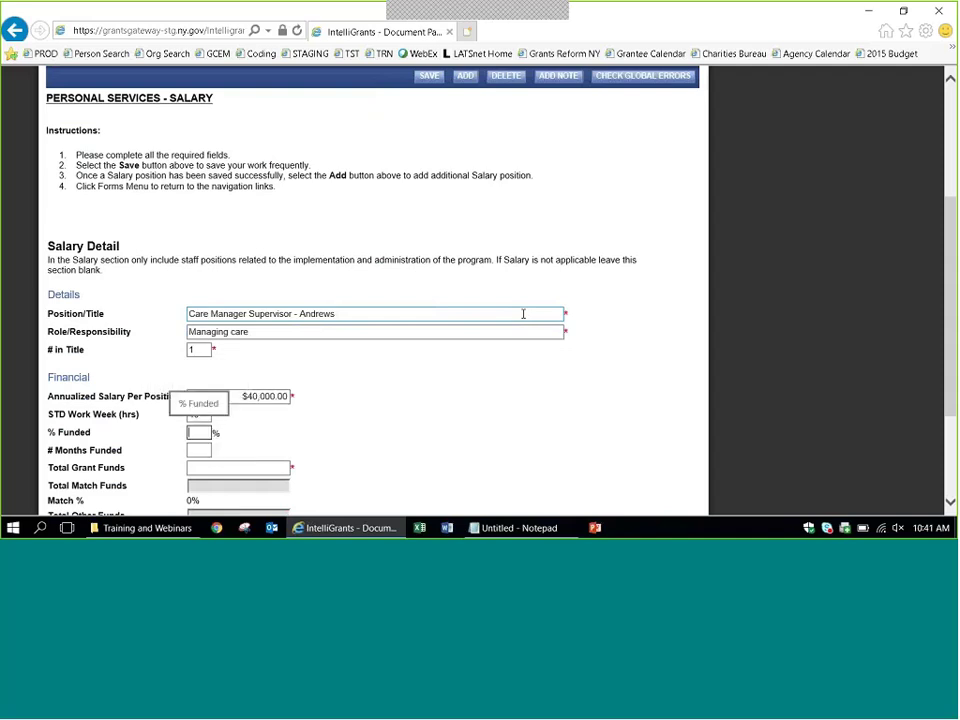
pyautogui.write('90')
pyautogui.press('Tab')
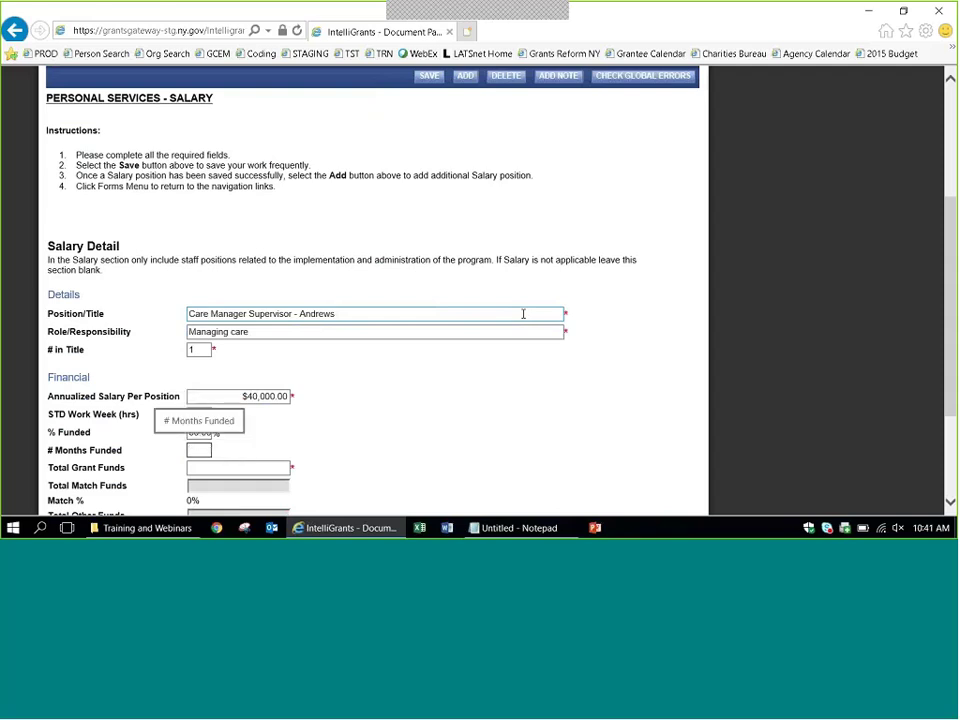
# Set 12 months funded and $20,000 total grant funds.
pyautogui.scroll(-3, 522, 314)
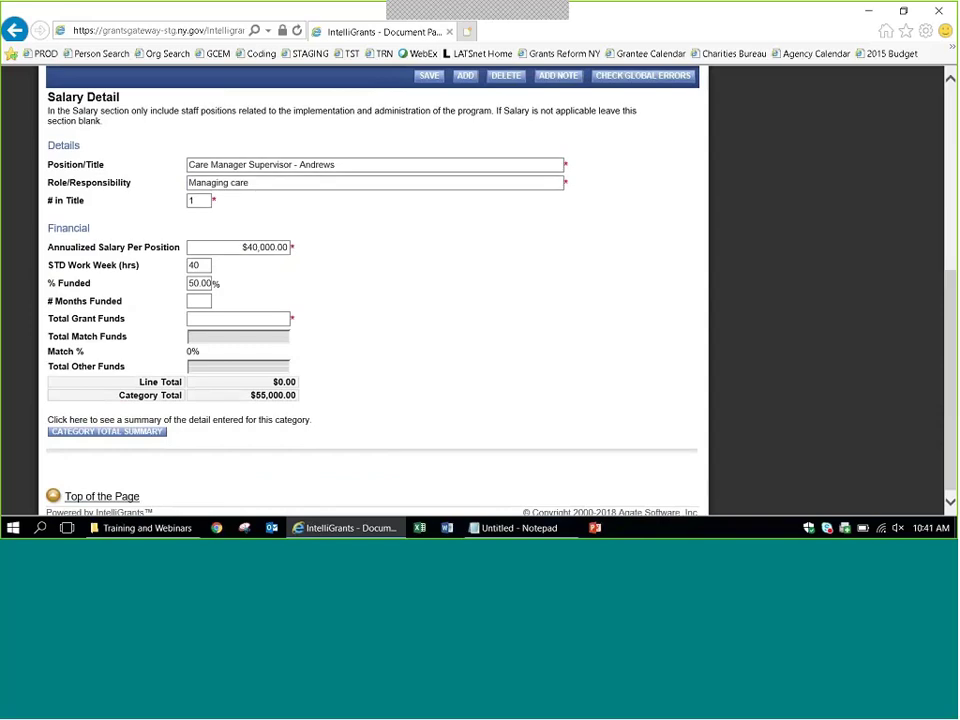
pyautogui.click(203, 299)
pyautogui.write('12')
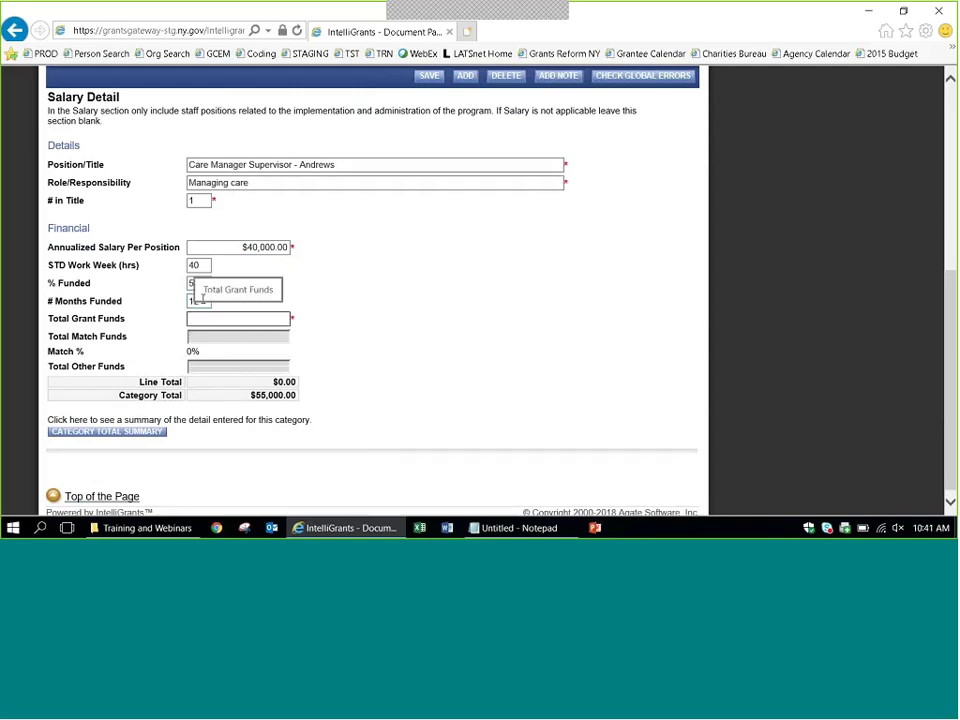
pyautogui.press('Tab')
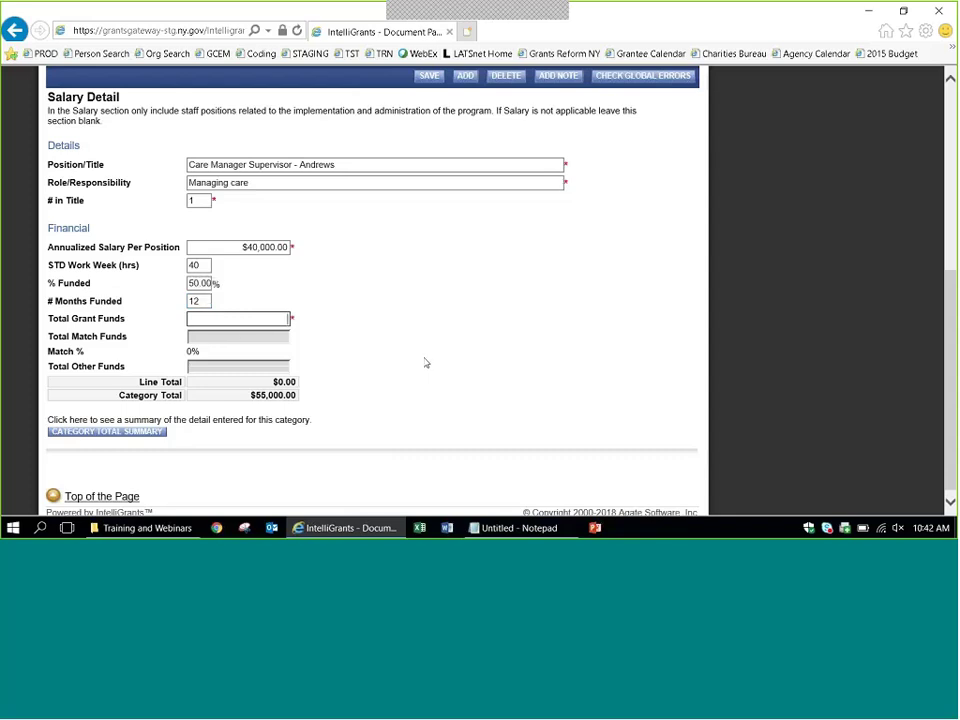
pyautogui.write('20,000')
pyautogui.click(424, 362)
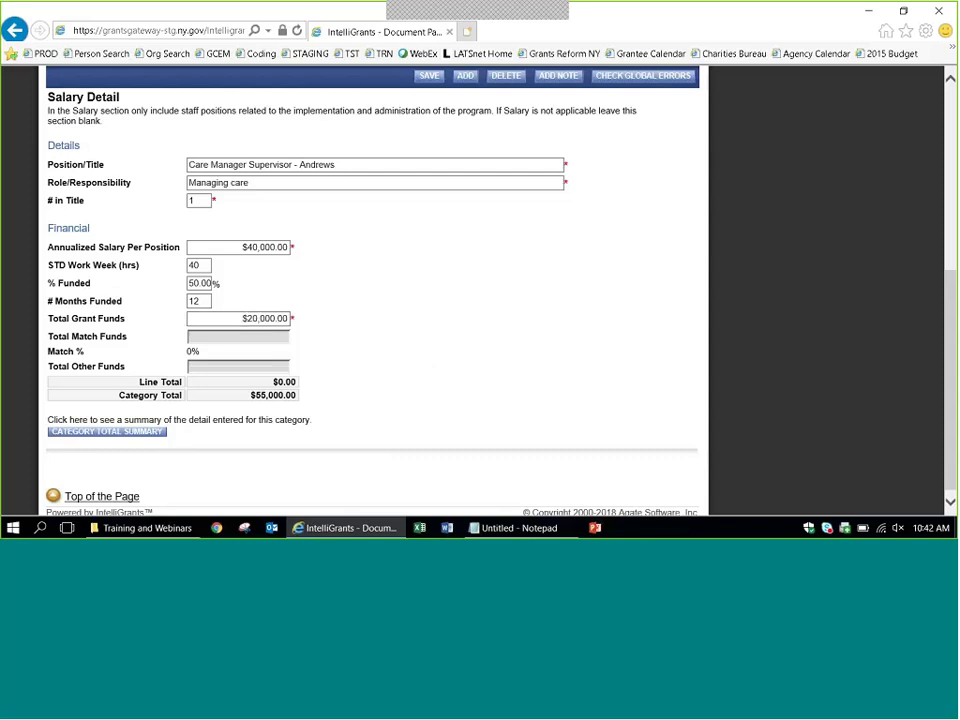
# Save the Care Manager Supervisor line and verify the $75,000.00 salary category total.
pyautogui.click(425, 79)
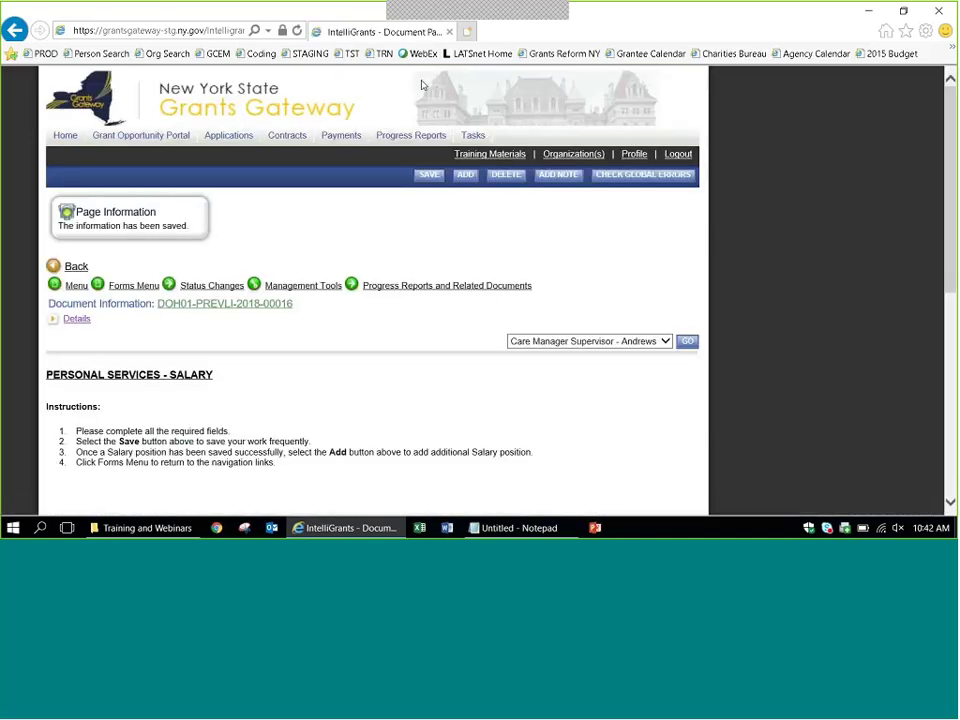
pyautogui.scroll(-3, 801, 253)
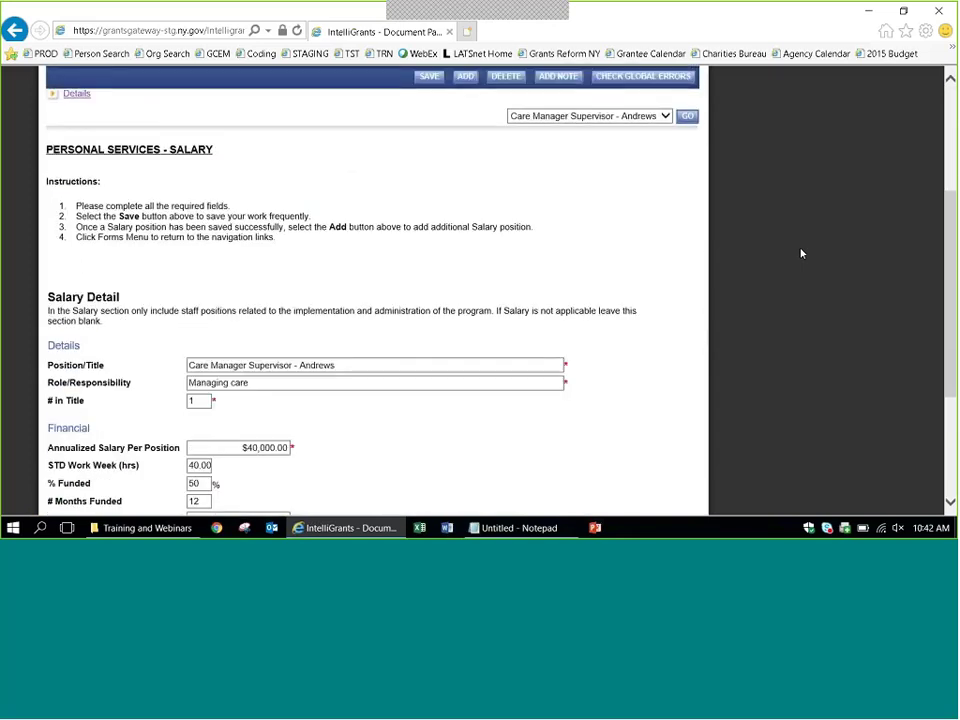
pyautogui.scroll(-1, 801, 253)
pyautogui.scroll(-2, 801, 253)
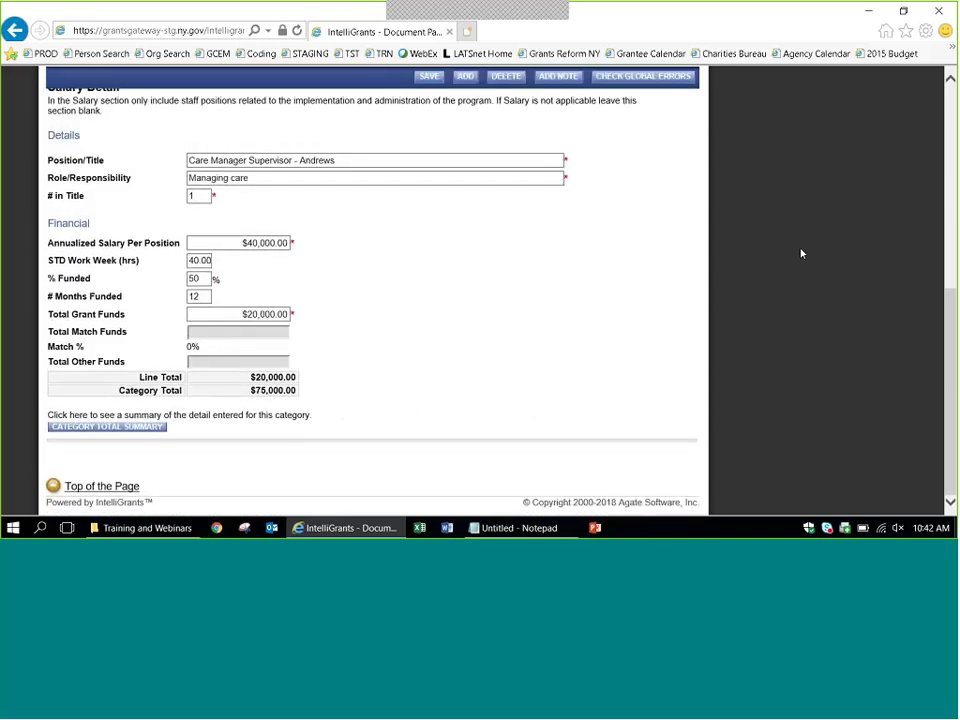
pyautogui.scroll(2, 801, 253)
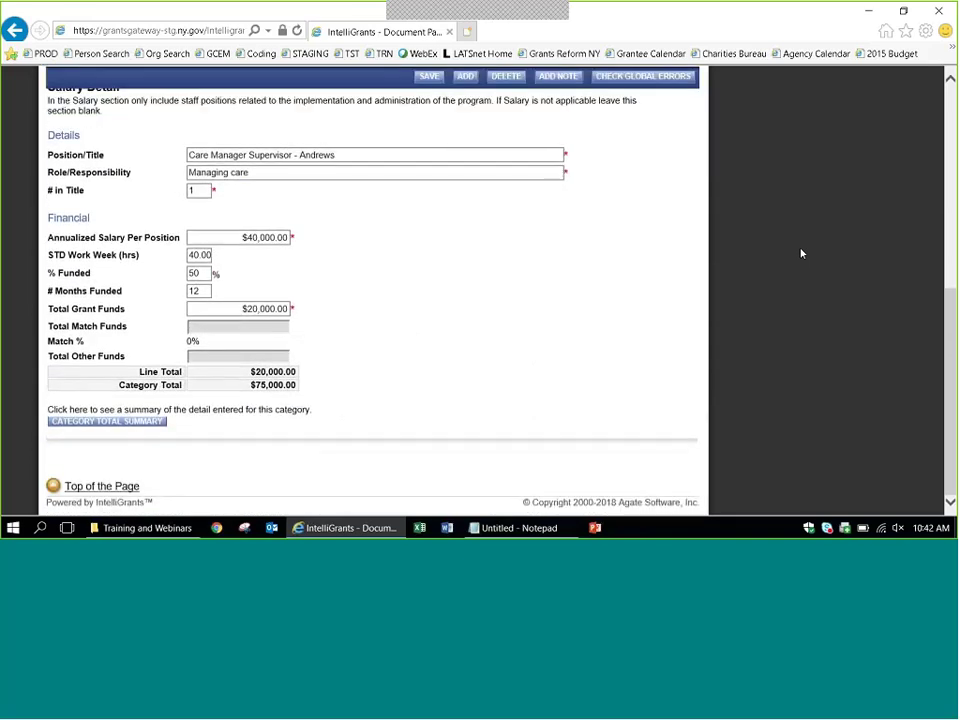
pyautogui.scroll(2, 801, 253)
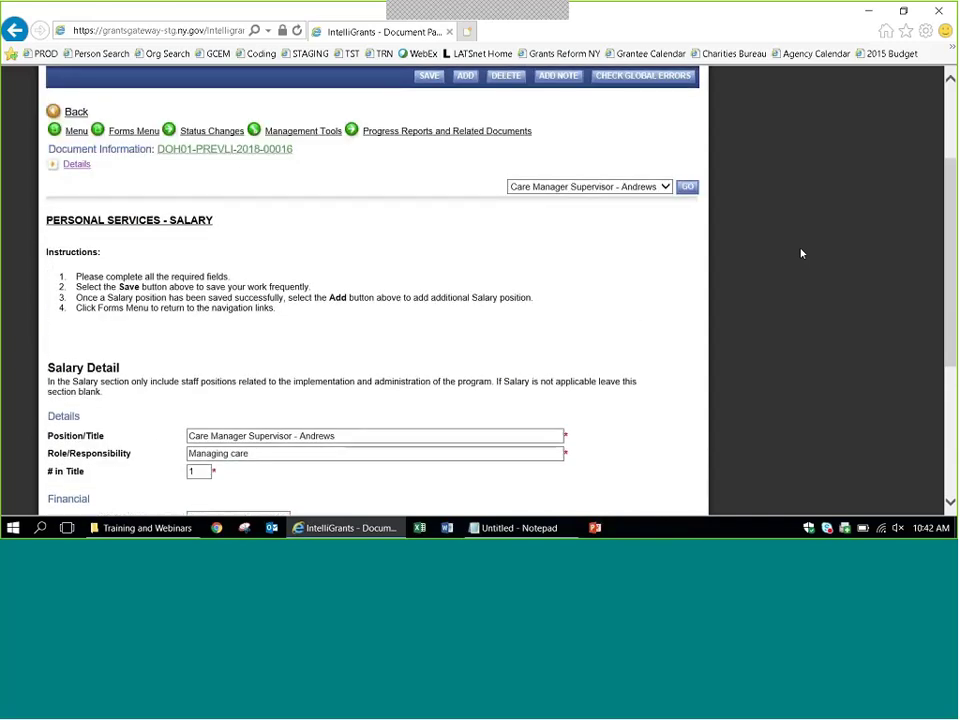
# Go back to the Forms Menu and scroll to the Expenditure Budget section.
pyautogui.click(124, 138)
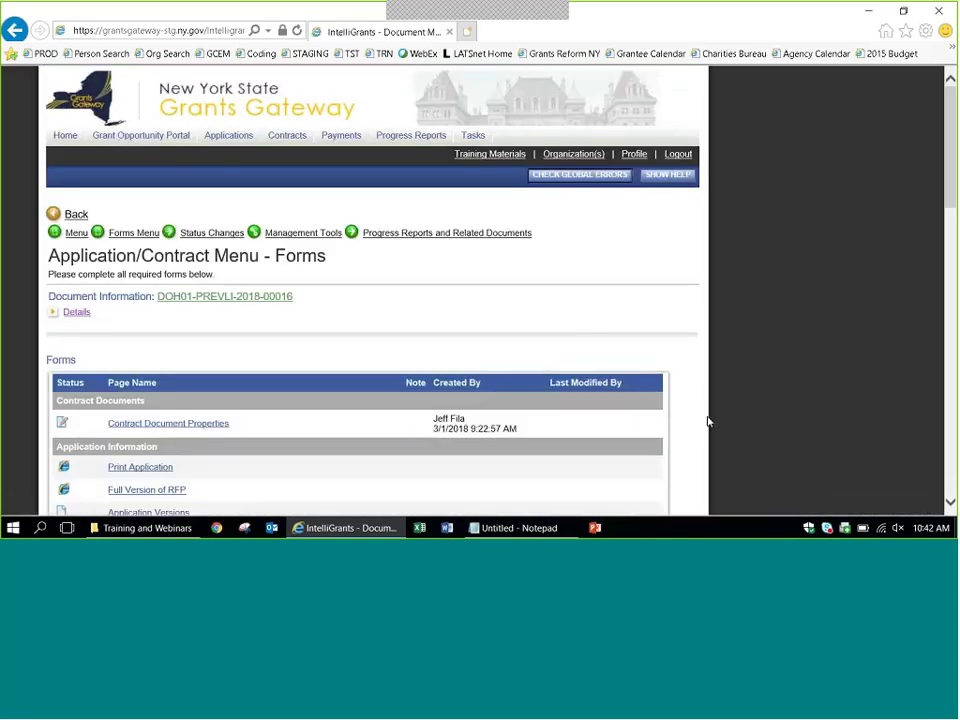
pyautogui.scroll(-1, 813, 370)
pyautogui.scroll(-5, 813, 365)
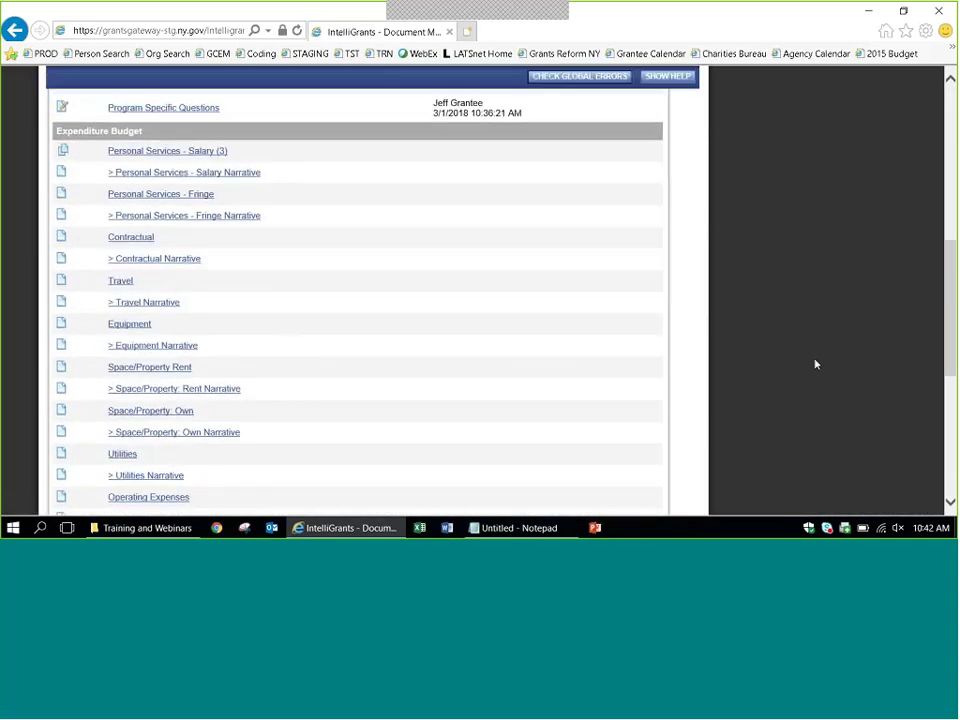
pyautogui.moveTo(199, 155)
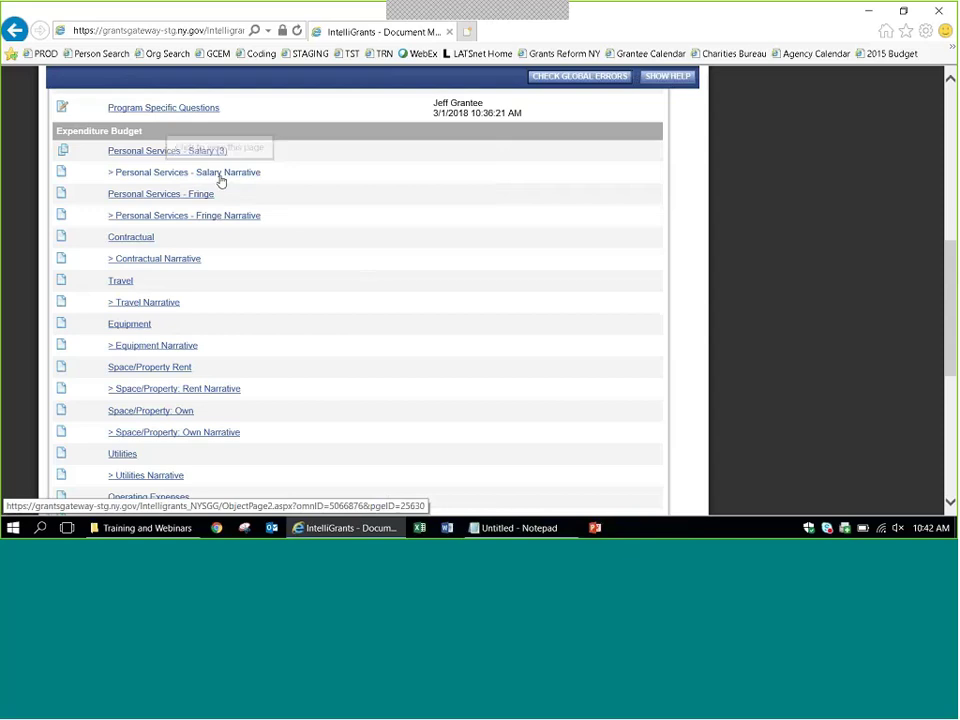
# Open the Salary Narrative and type 'Here is the salary narrative. Position description. This is if you need more room to fill it out.'.
pyautogui.click(221, 177)
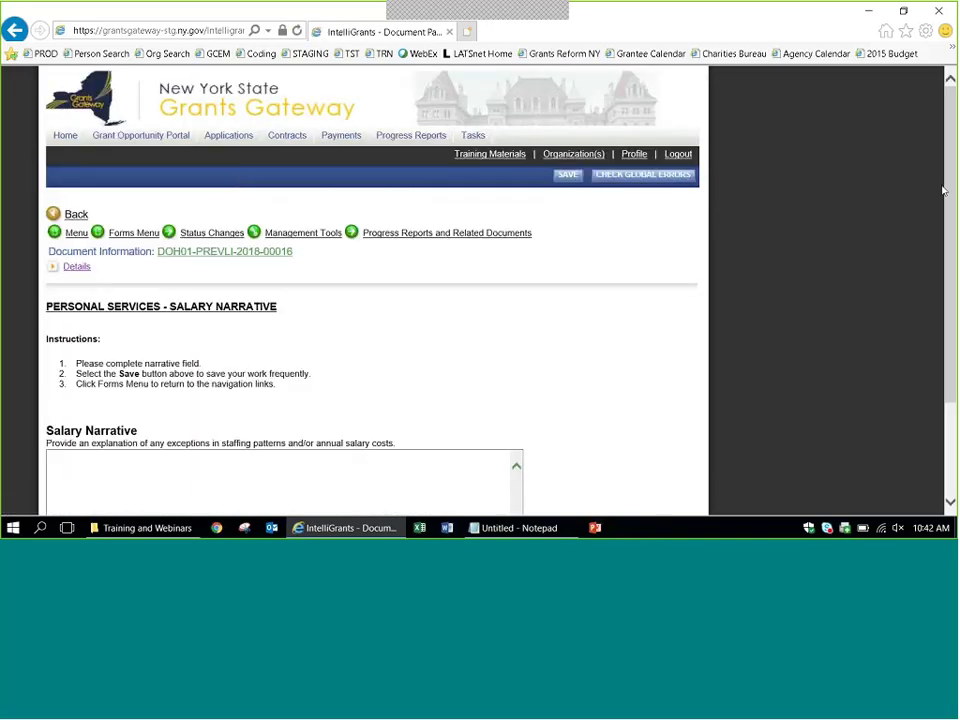
pyautogui.scroll(-3, 710, 265)
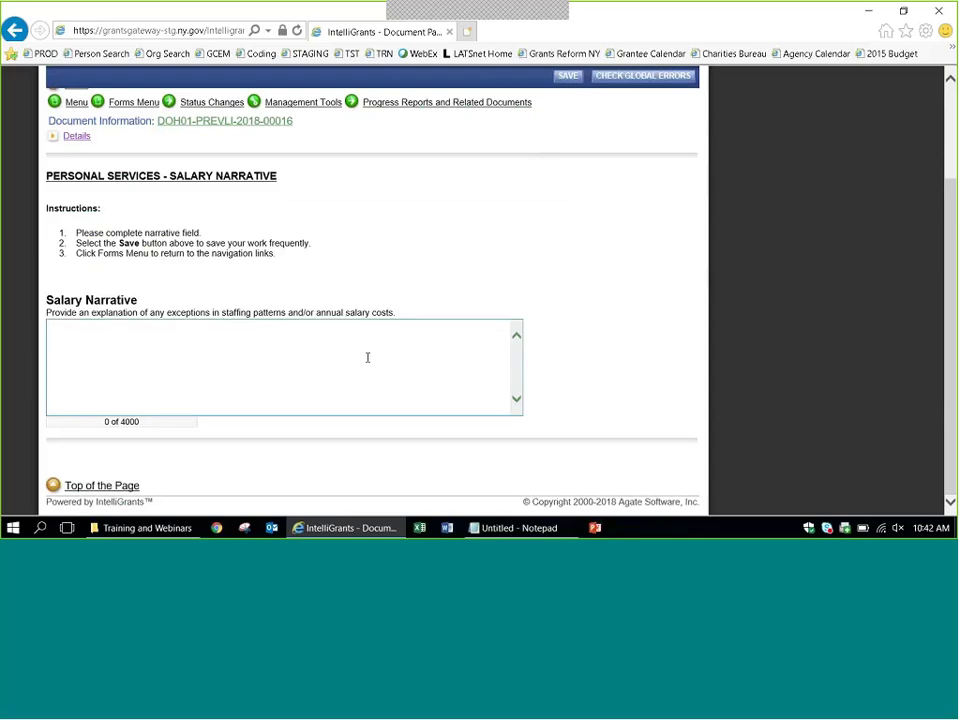
pyautogui.click(73, 320)
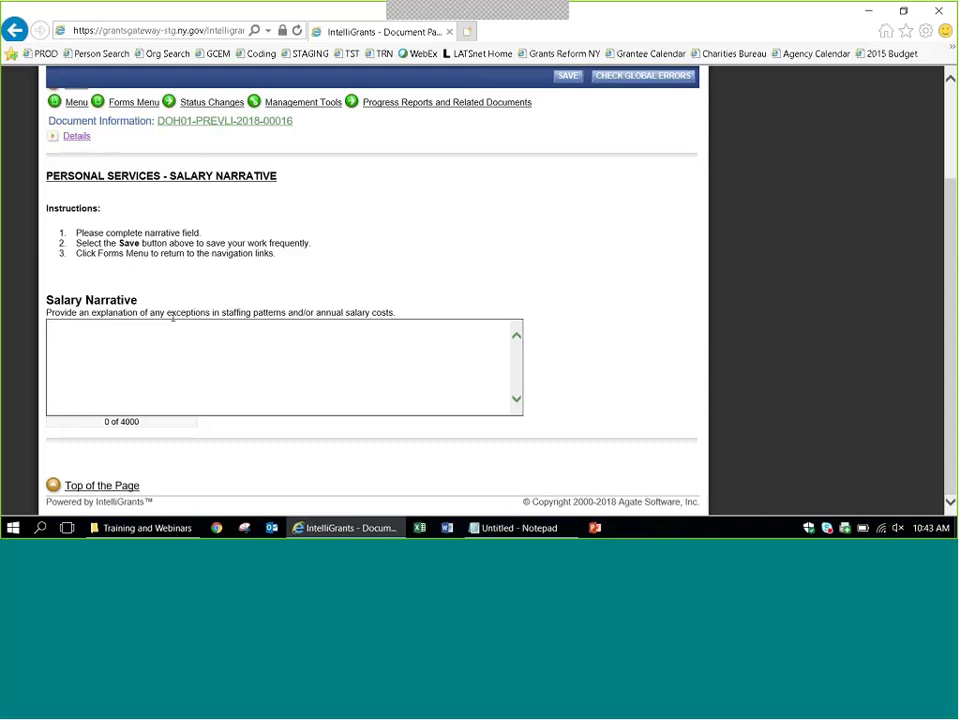
pyautogui.write('Here is the salary narrative. ')
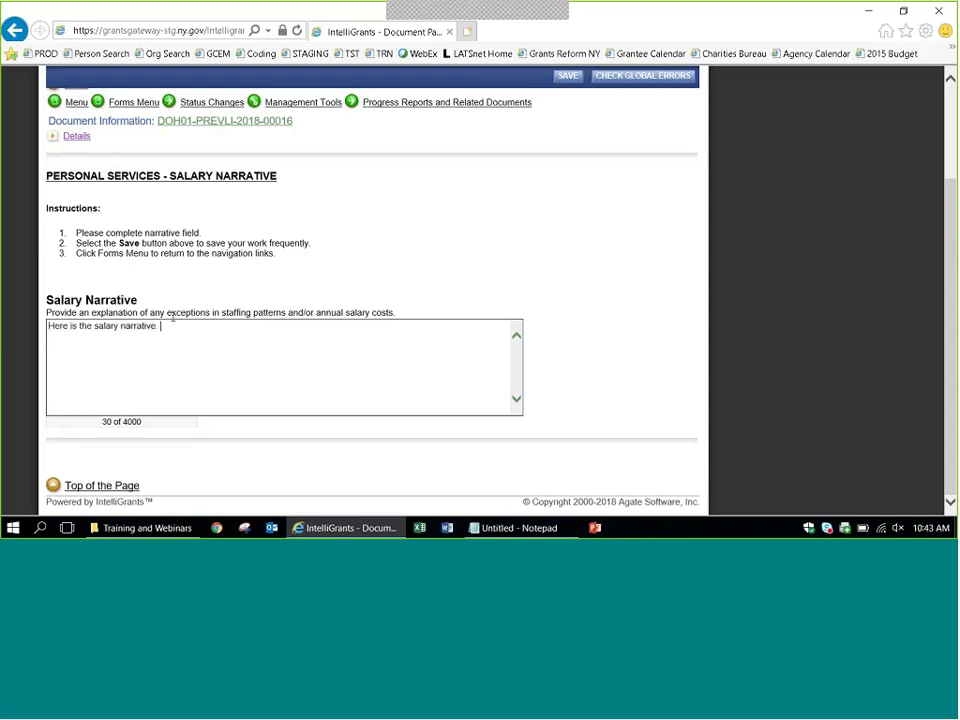
pyautogui.write('Position description')
pyautogui.write('.')
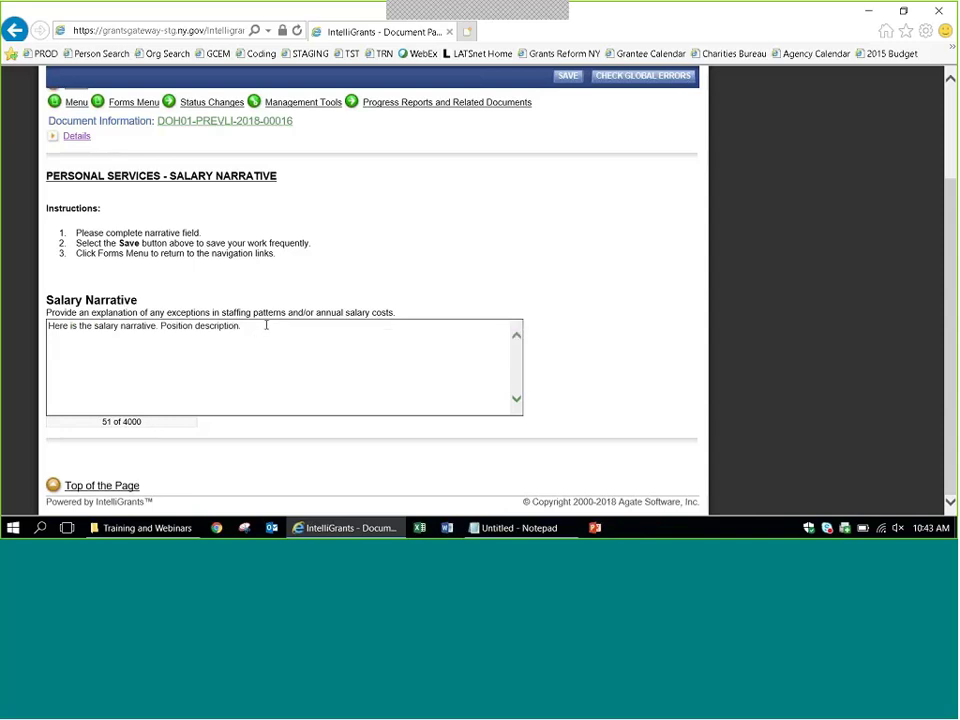
pyautogui.write('This is if you need more room to fill it out.')
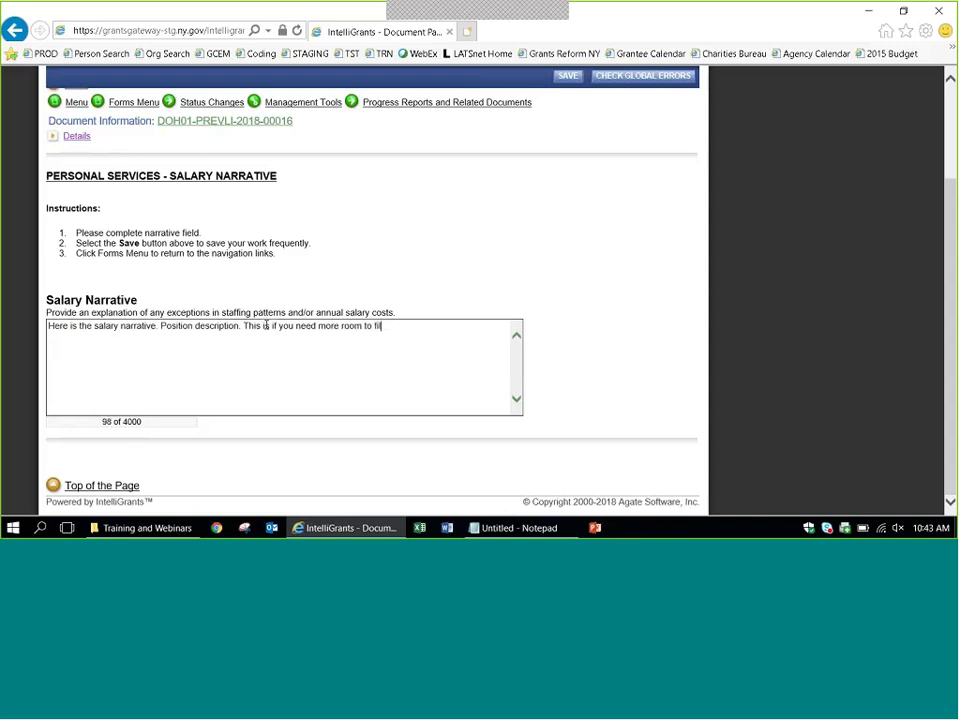
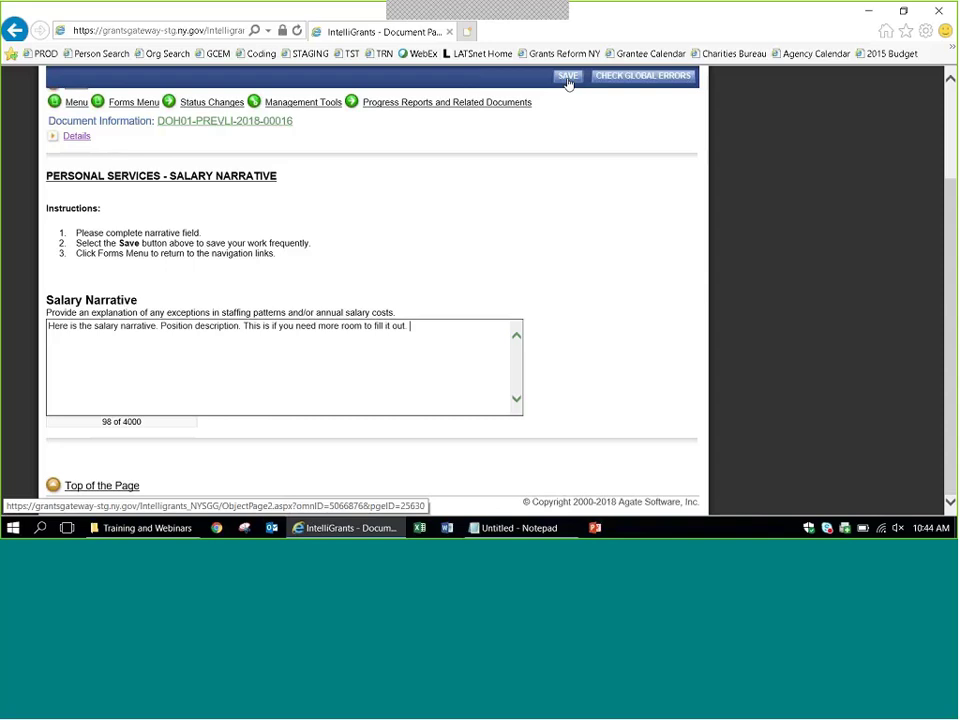
# Save the salary narrative and return to the Expenditure Budget section of the Forms Menu.
pyautogui.click(567, 78)
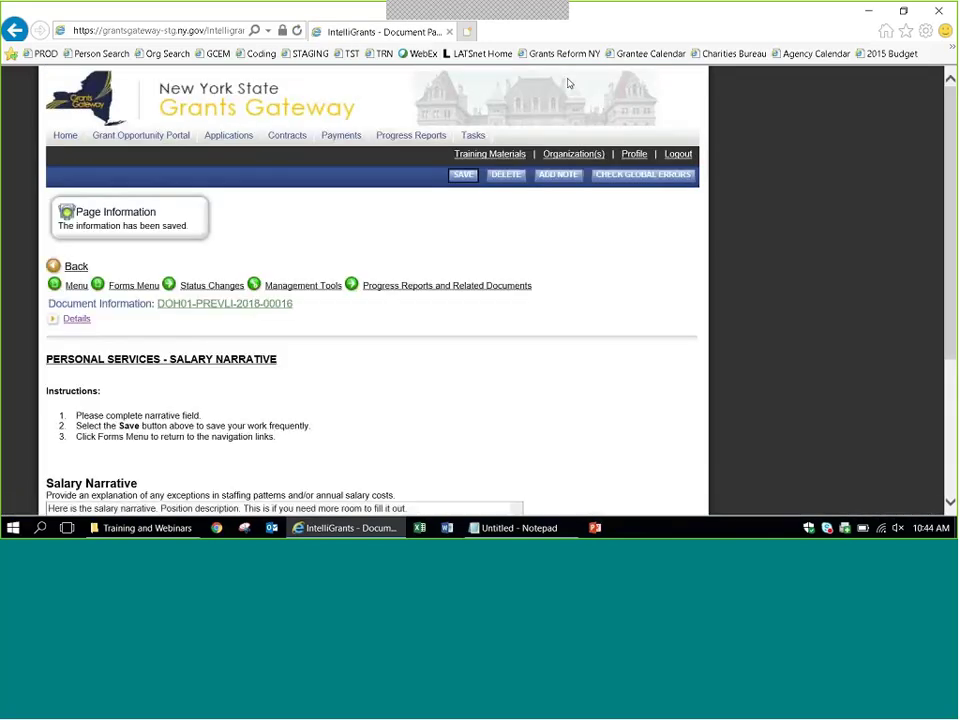
pyautogui.moveTo(118, 288)
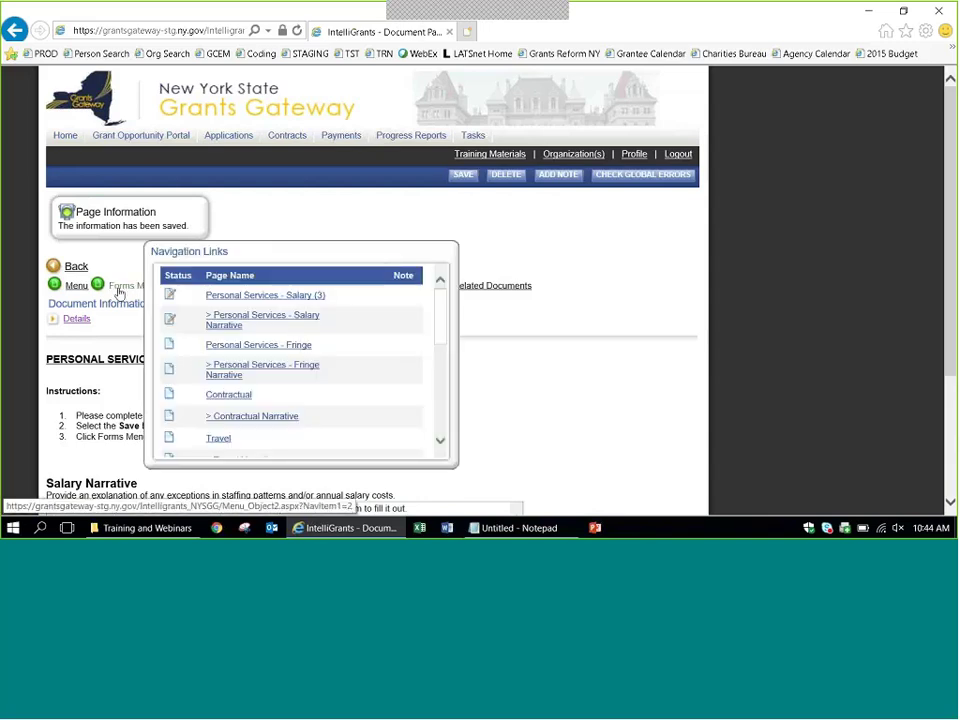
pyautogui.click(120, 290)
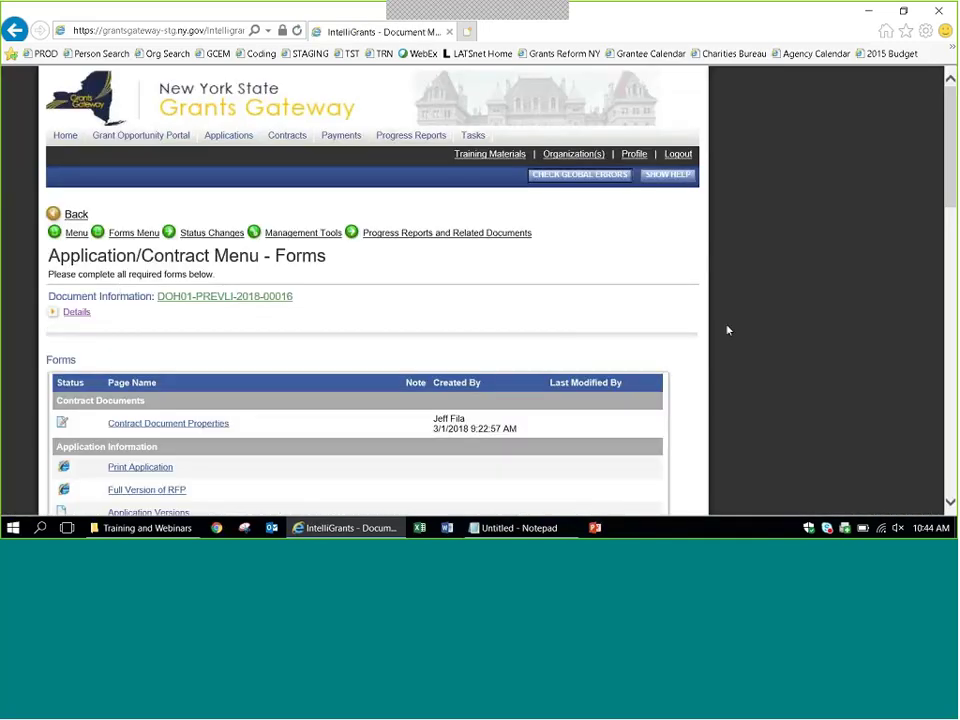
pyautogui.scroll(-5, 795, 324)
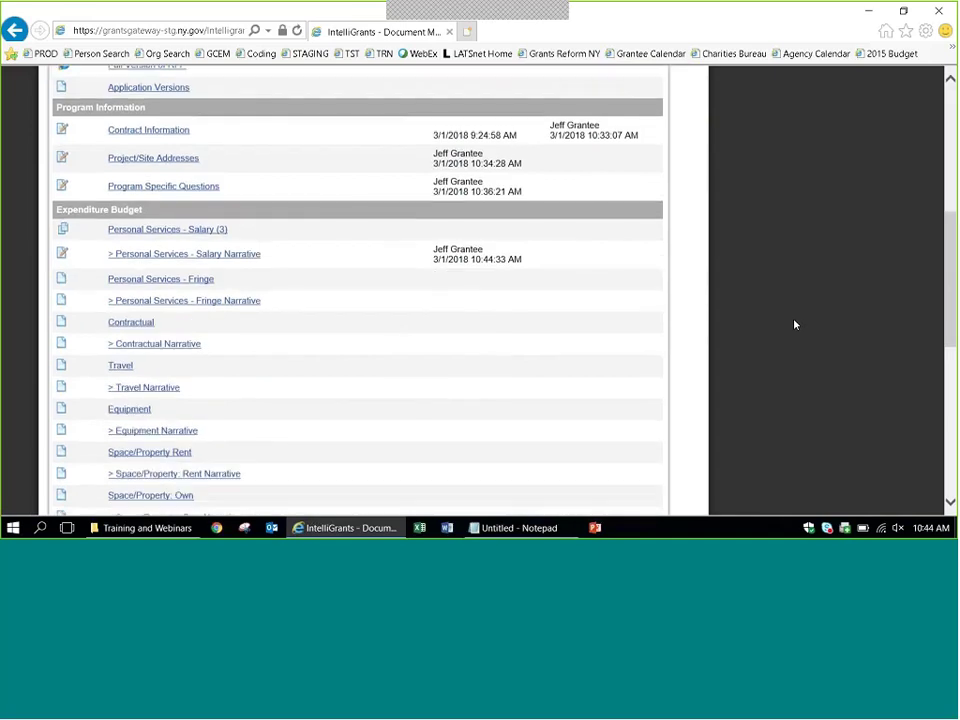
pyautogui.scroll(-1, 795, 324)
# Open Personal Services - Fringe and draft a description, copied justification and $25,000 grant funds.
pyautogui.click(139, 257)
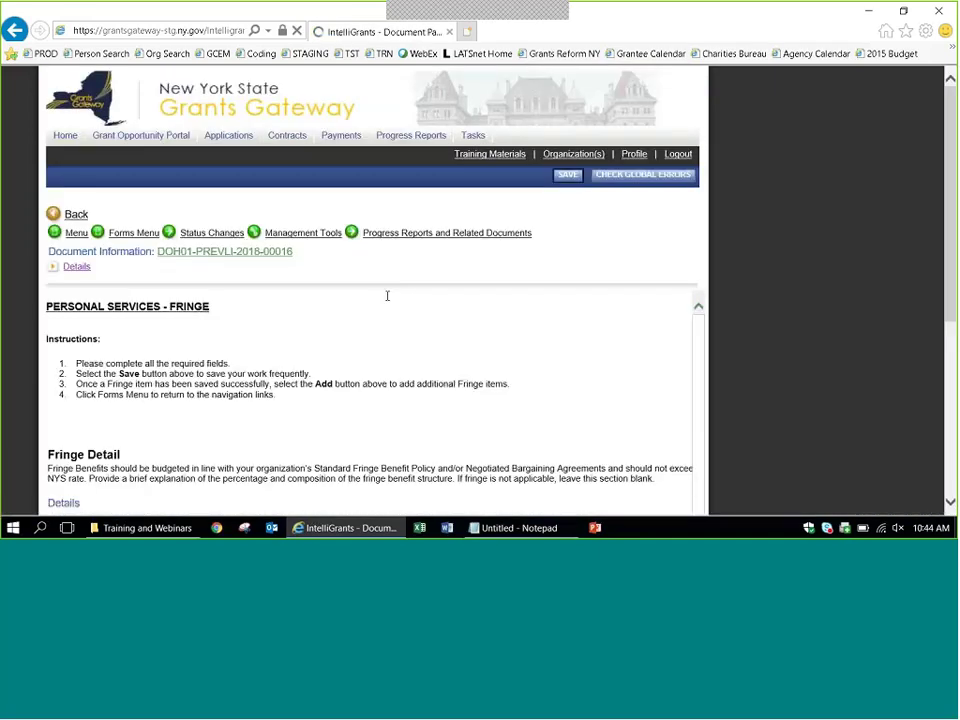
pyautogui.scroll(-4, 808, 313)
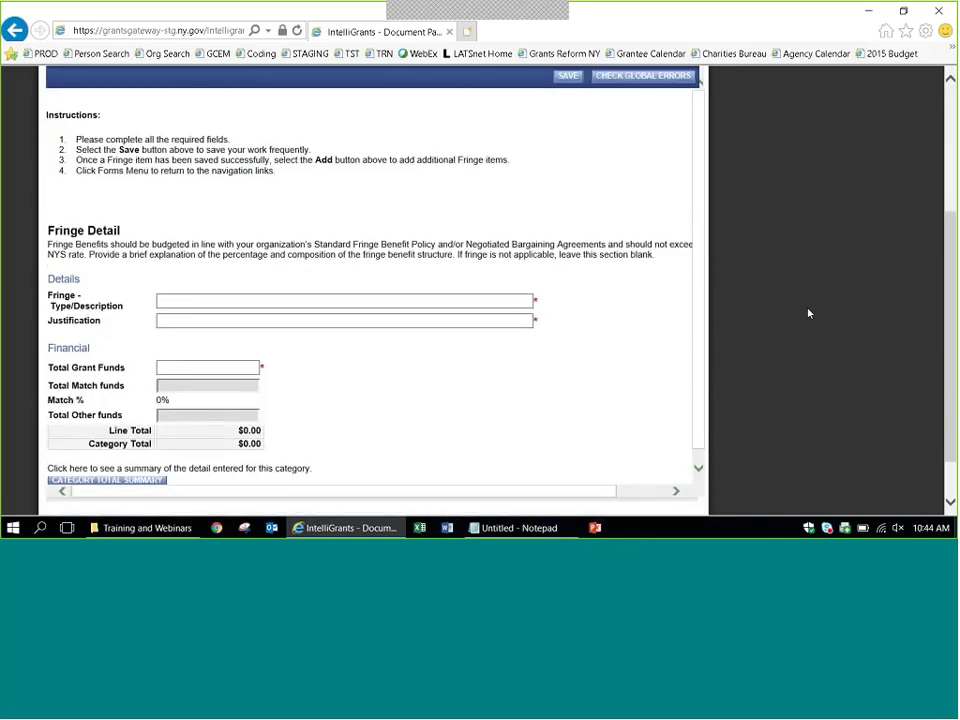
pyautogui.click(338, 300)
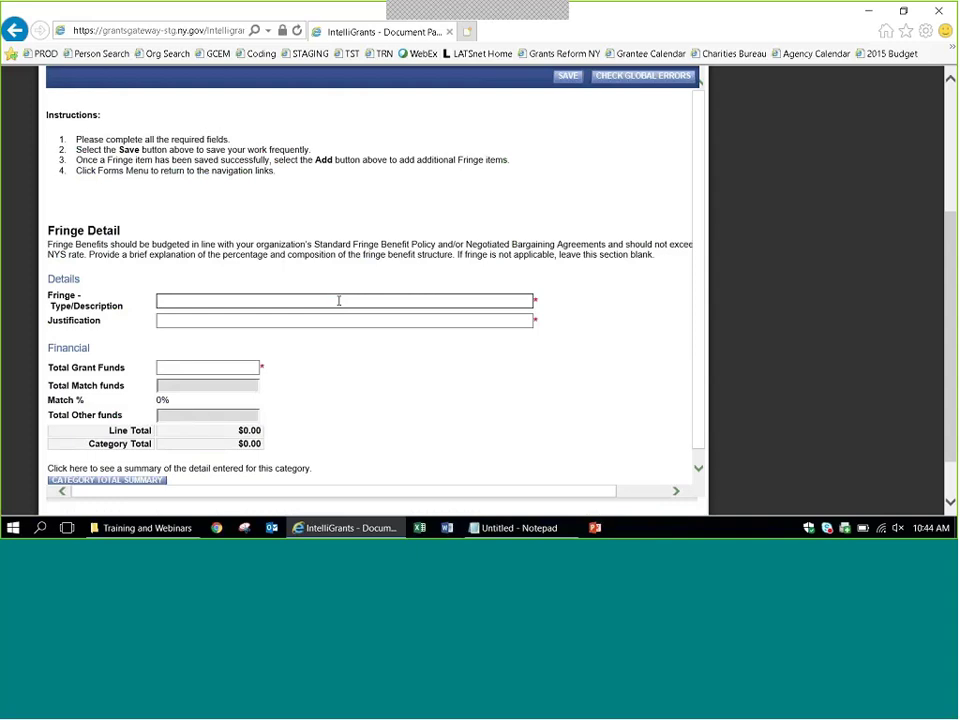
pyautogui.write('Here is teh')
pyautogui.press('BackSpace')
pyautogui.press('BackSpace')
pyautogui.write('he fringe details')
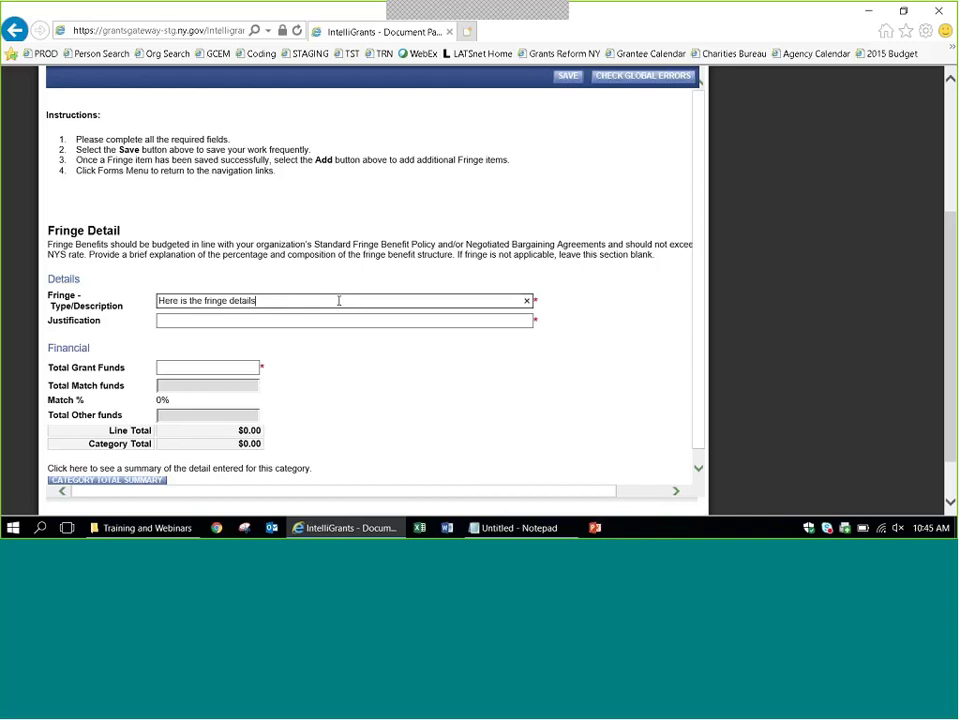
pyautogui.hotkey('ctrl', 'a')
pyautogui.hotkey('ctrl', 'c')
pyautogui.press('Tab')
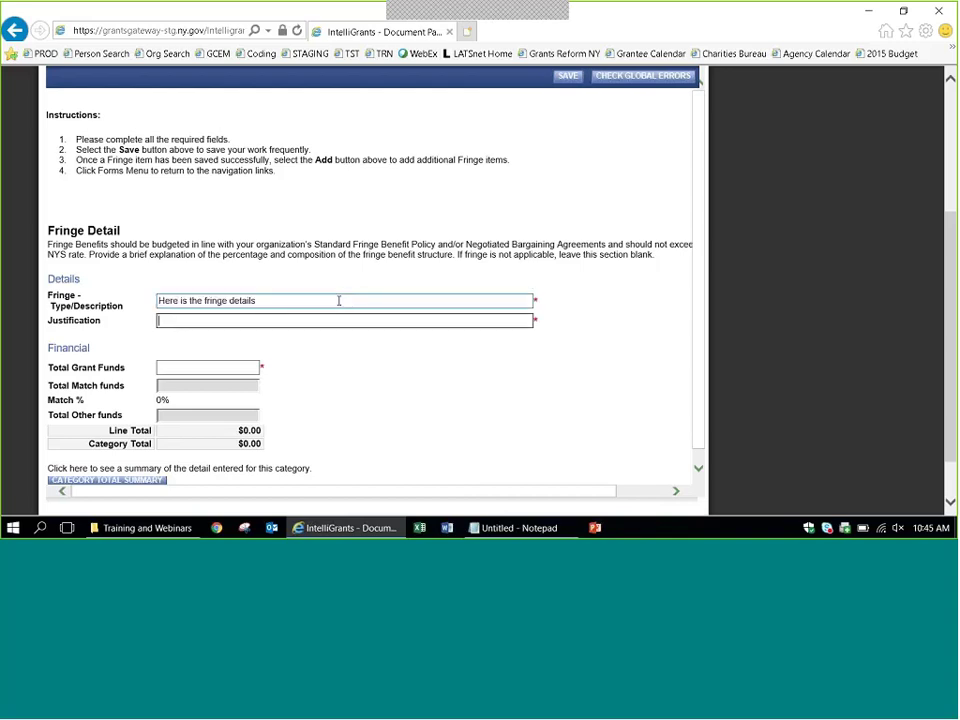
pyautogui.hotkey('ctrl', 'v')
pyautogui.press('Tab')
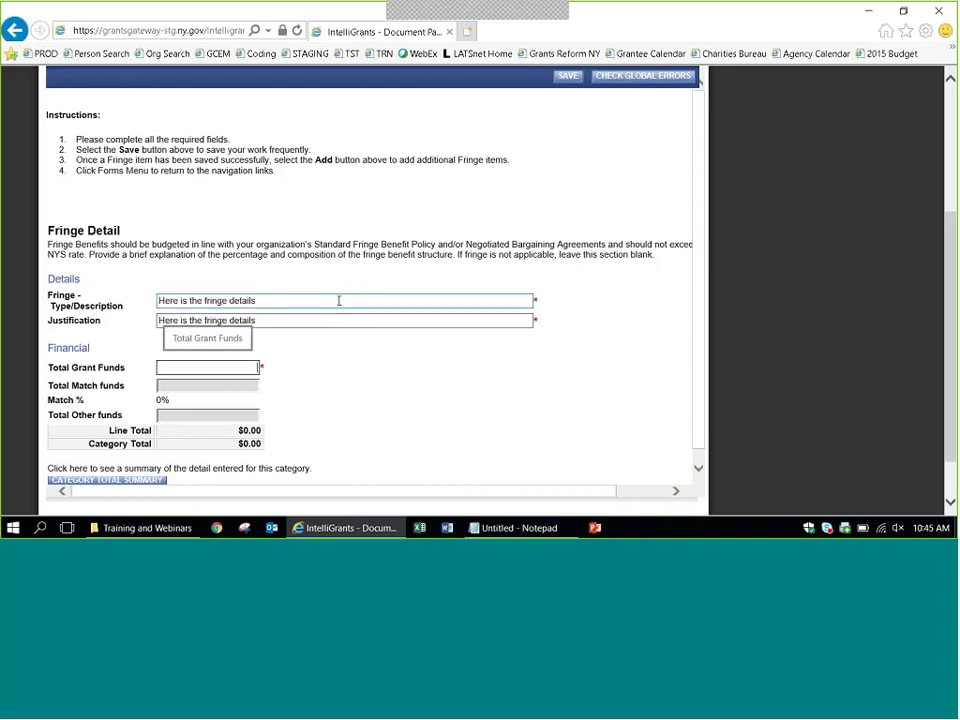
pyautogui.write('25')
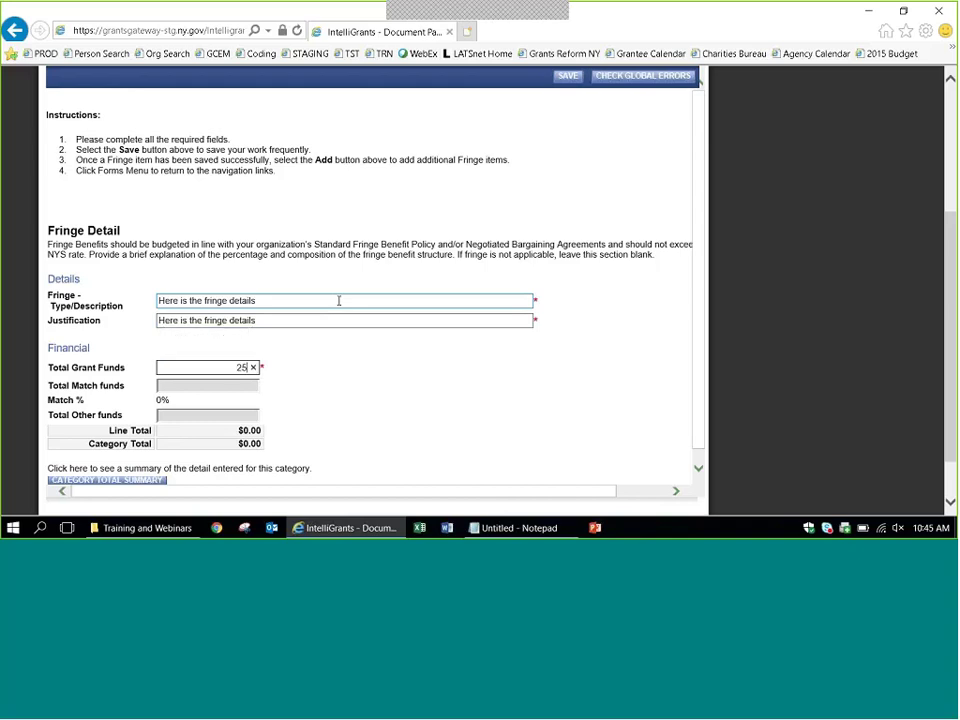
pyautogui.write(',000')
pyautogui.press('Tab')
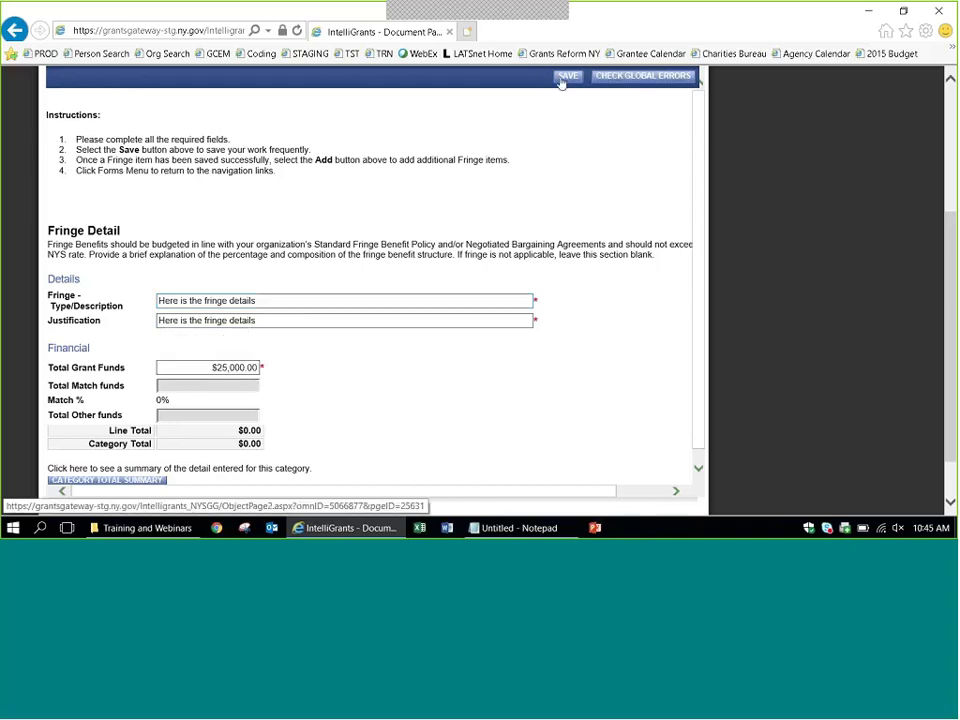
# Reword it to 'Fringe Rate - xx.xx rate' with a retirement, health, FICA justification, then save.
pyautogui.moveTo(272, 300); pyautogui.dragTo(143, 303)
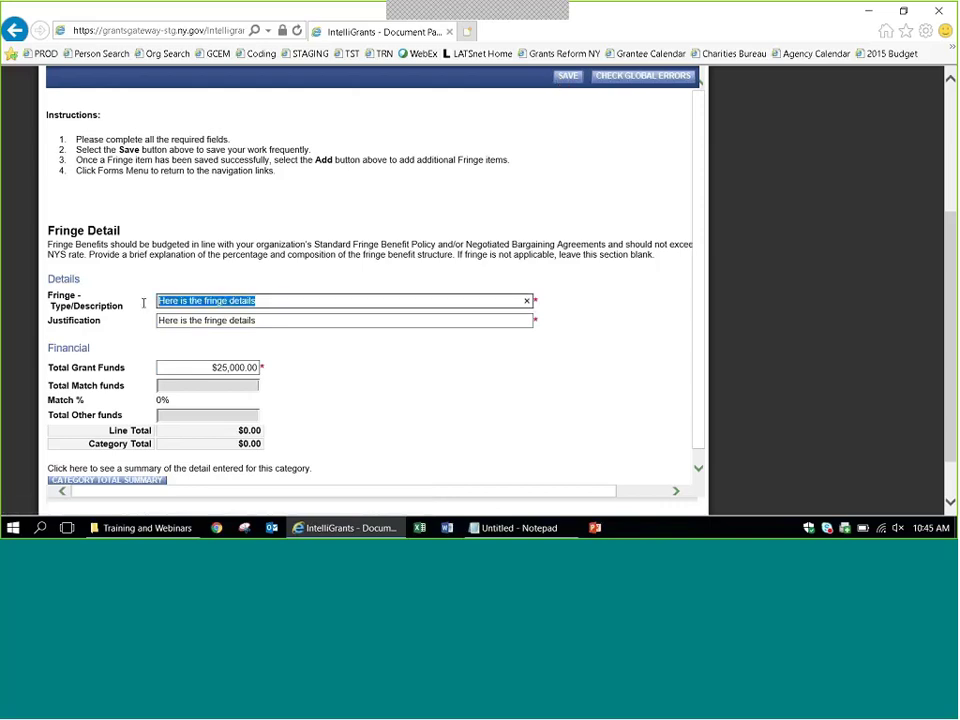
pyautogui.write('F')
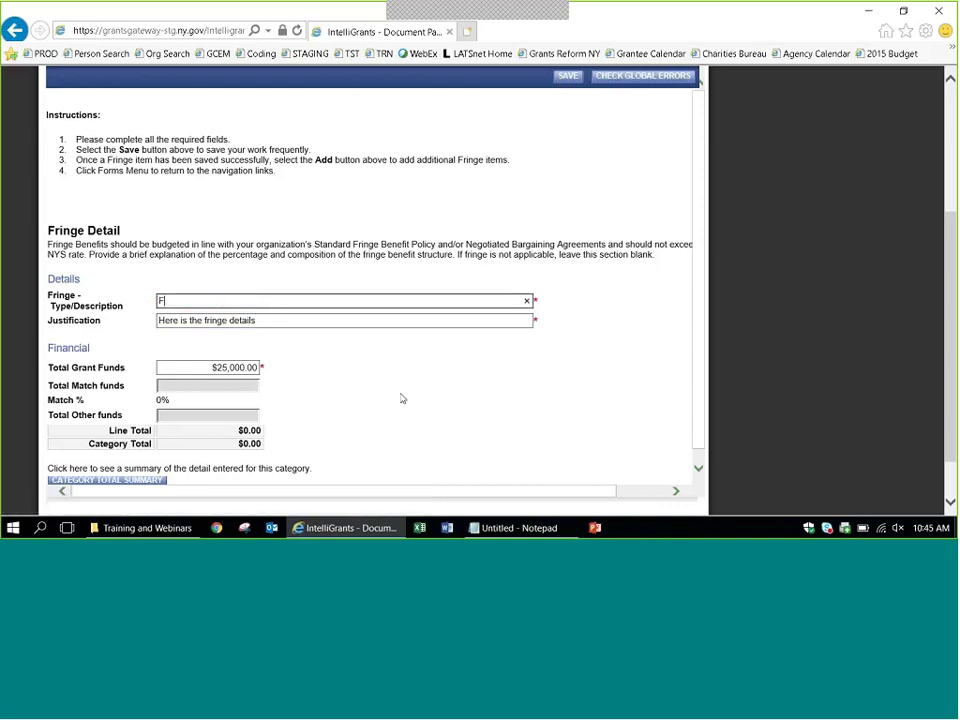
pyautogui.write('ringe Rate - xx.xx rate')
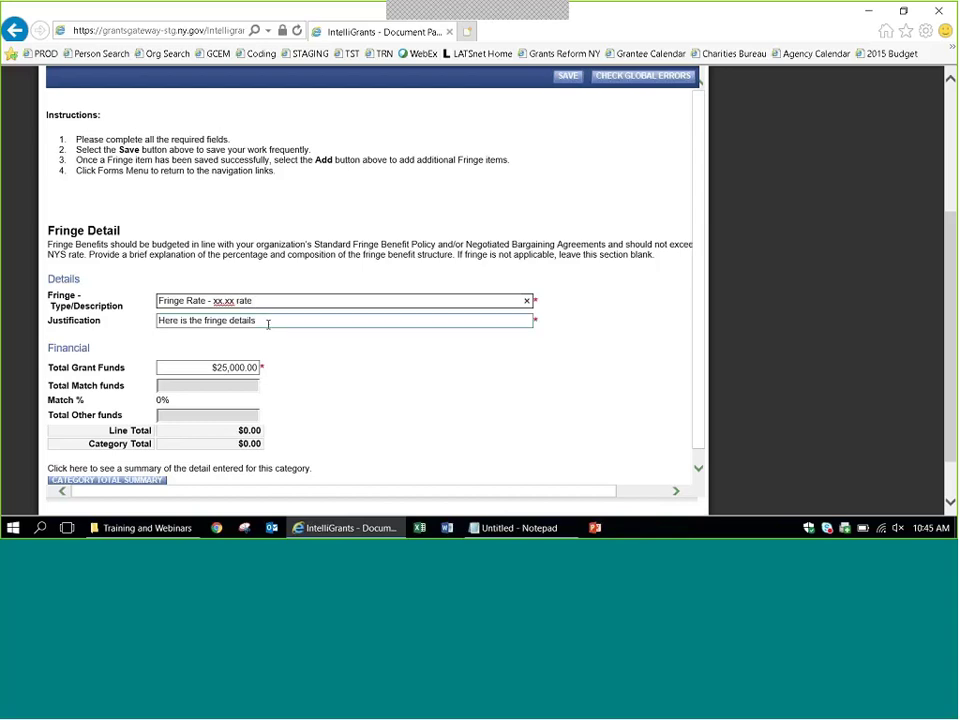
pyautogui.moveTo(266, 321); pyautogui.dragTo(121, 324)
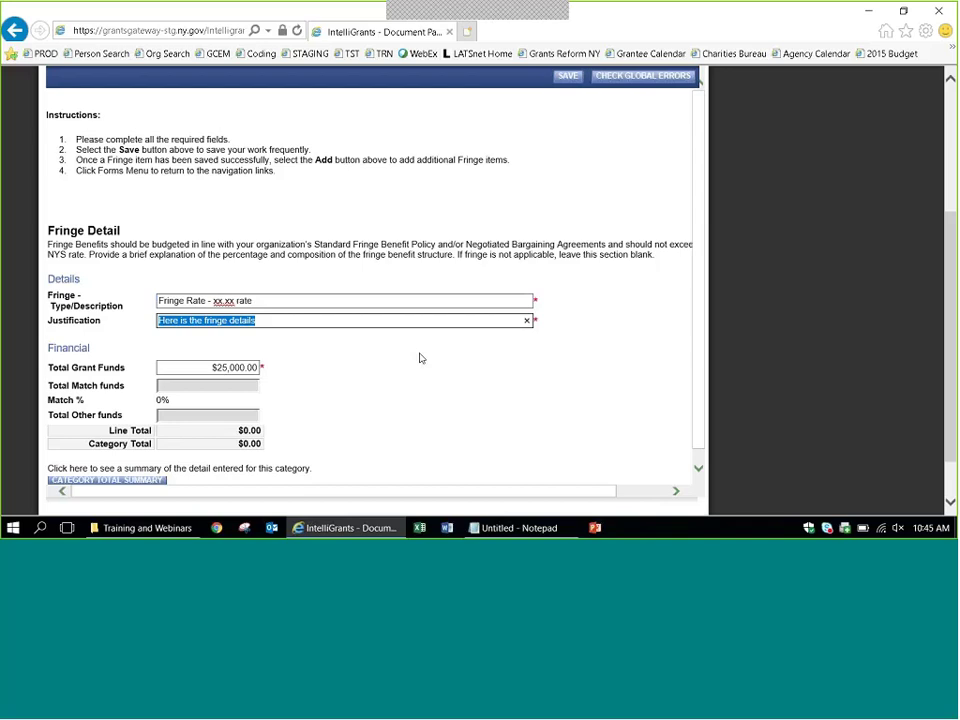
pyautogui.write('W')
pyautogui.press('BackSpace')
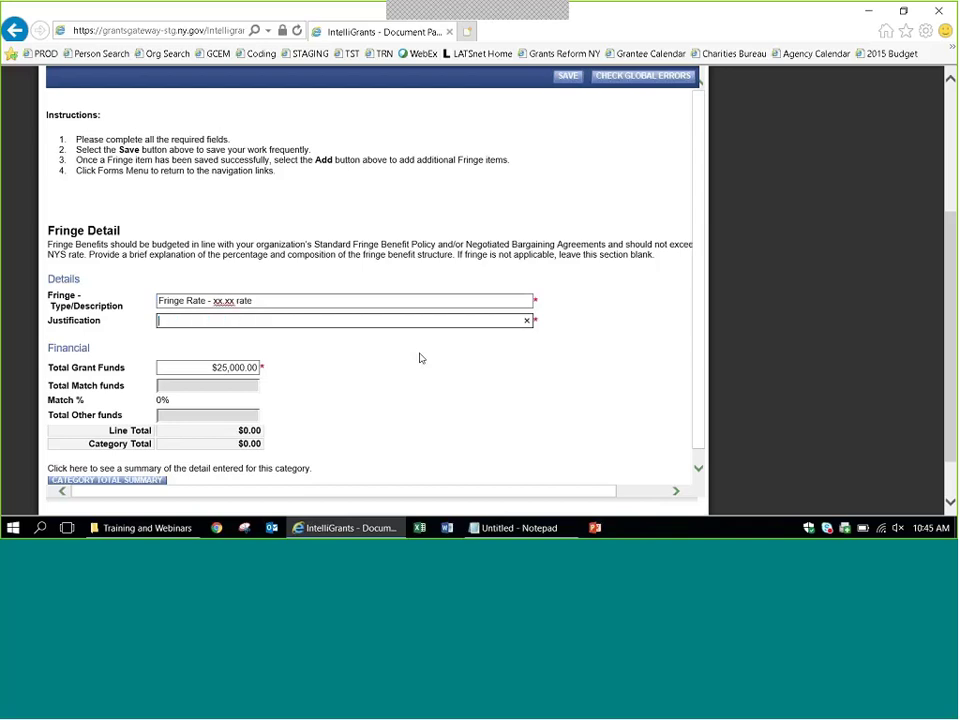
pyautogui.write('Details of fringe rate (retirement, heal')
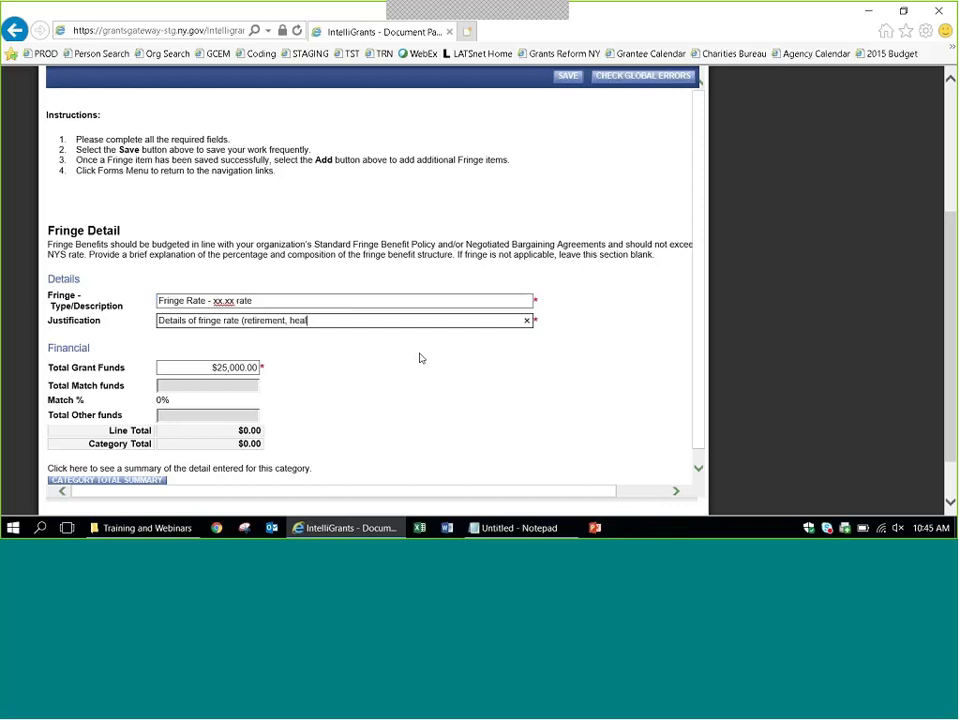
pyautogui.write('th, FICA, etc)')
pyautogui.click(566, 76)
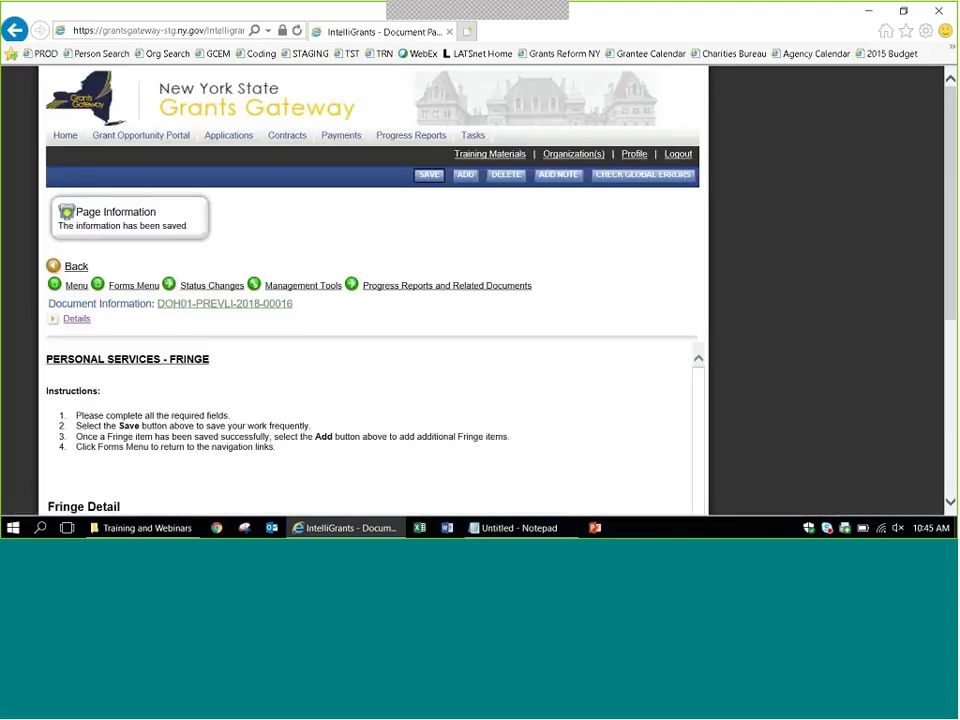
pyautogui.scroll(-3, 938, 184)
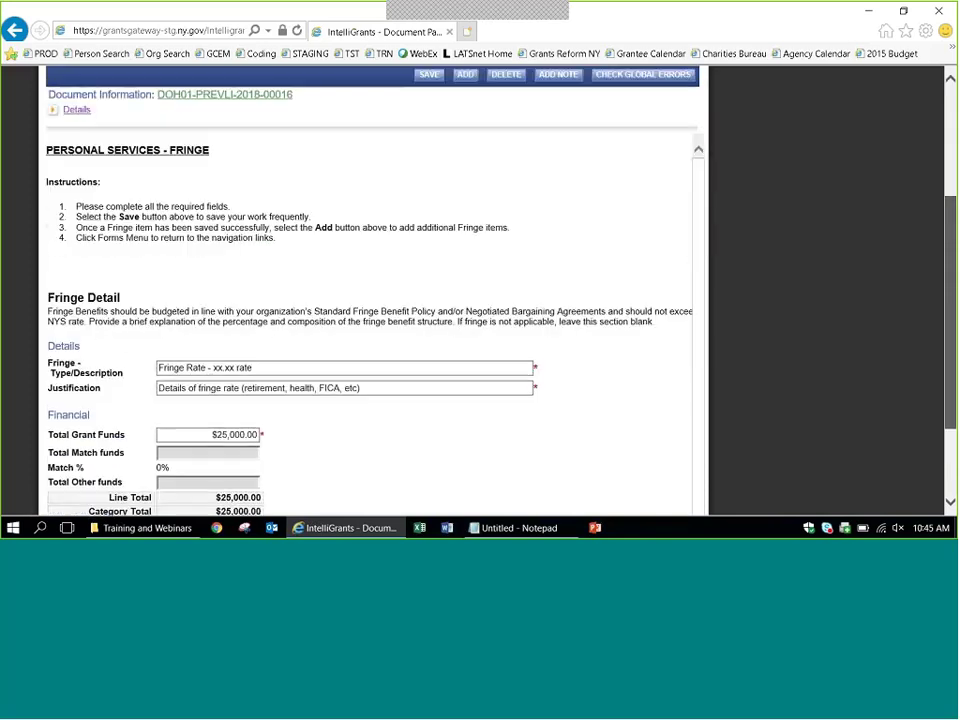
pyautogui.scroll(-2, 370, 290)
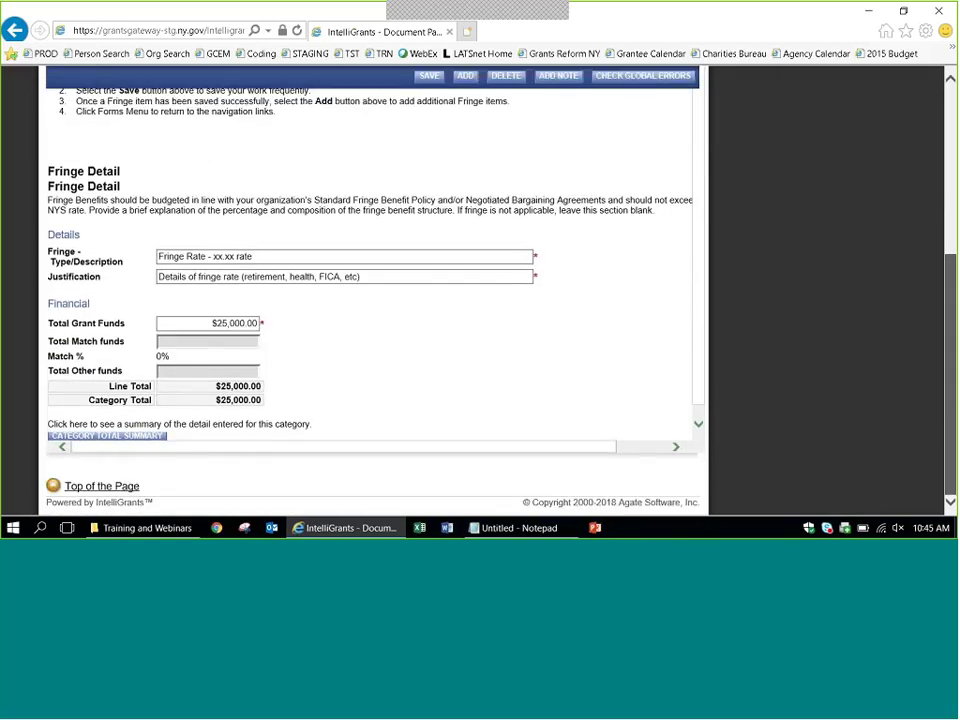
# Save the Fringe Narrative 'Here is the narrative.' and go back to the Forms Menu.
pyautogui.click(134, 161)
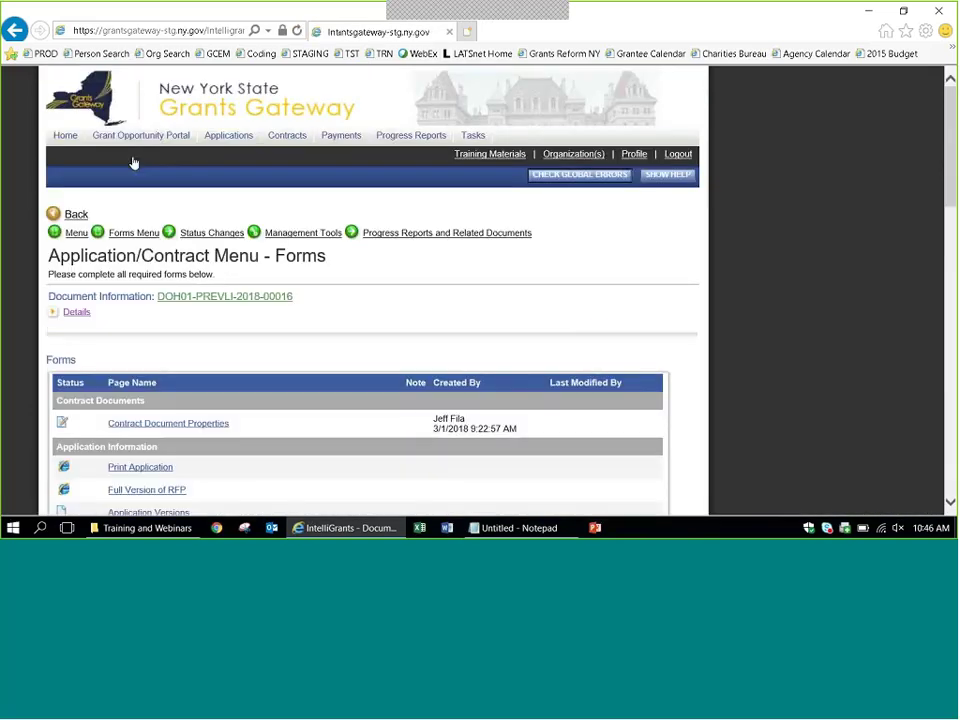
pyautogui.scroll(-3, 767, 262)
pyautogui.scroll(-2, 767, 262)
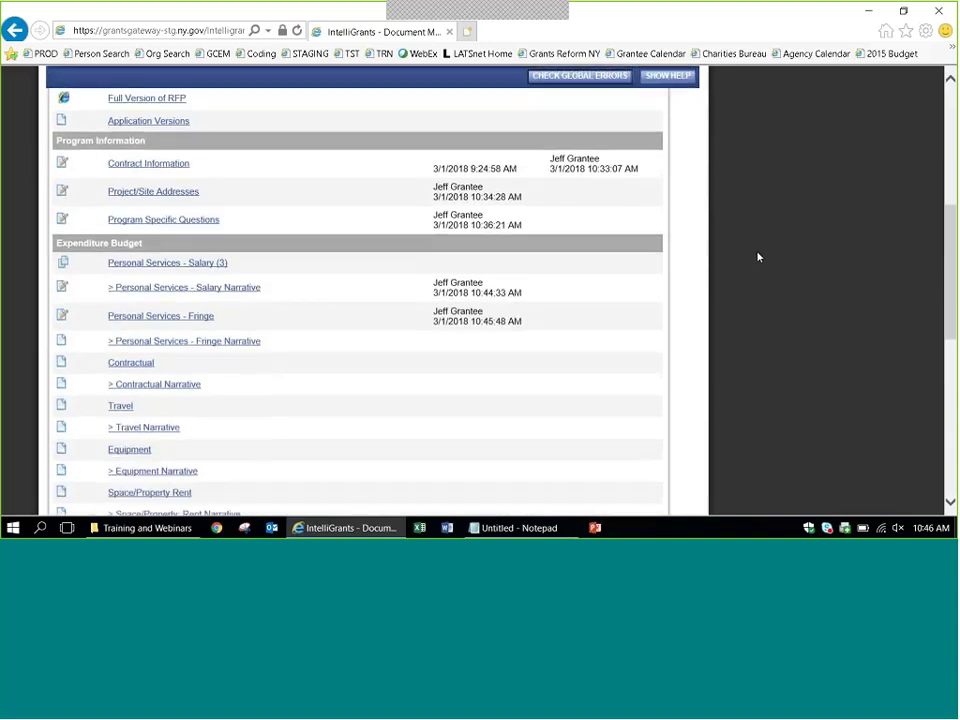
pyautogui.click(152, 342)
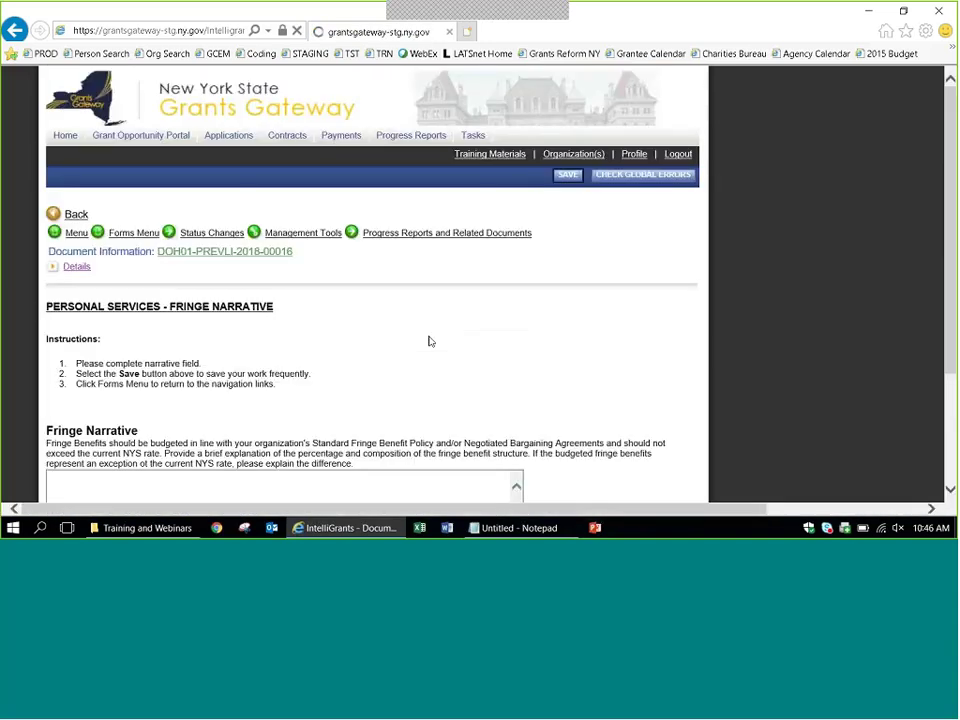
pyautogui.scroll(-3, 428, 341)
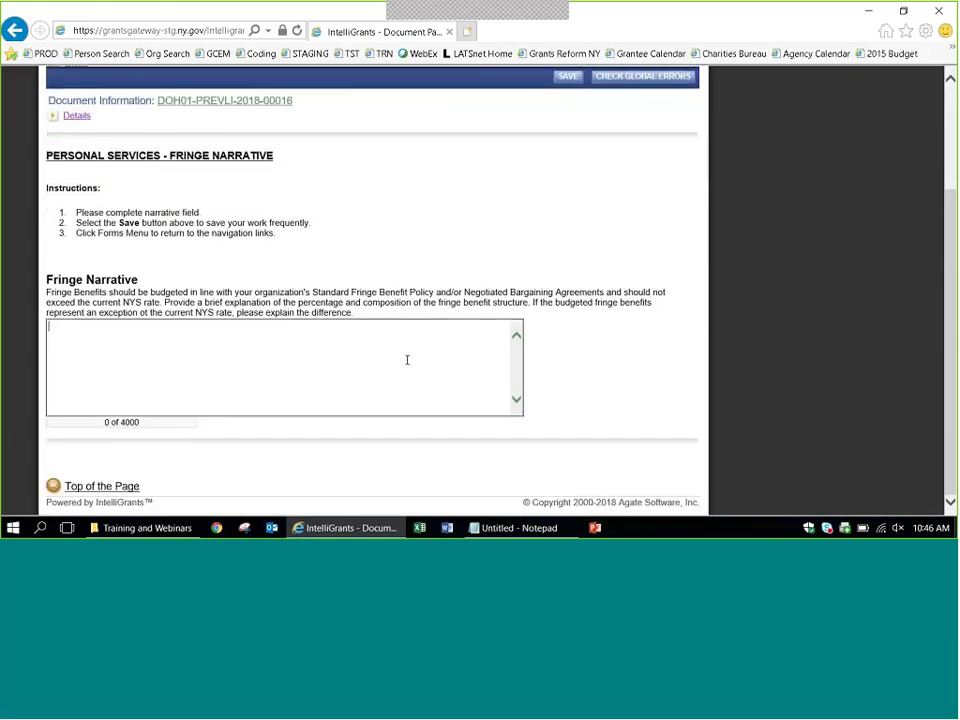
pyautogui.write('Here is the narrative.')
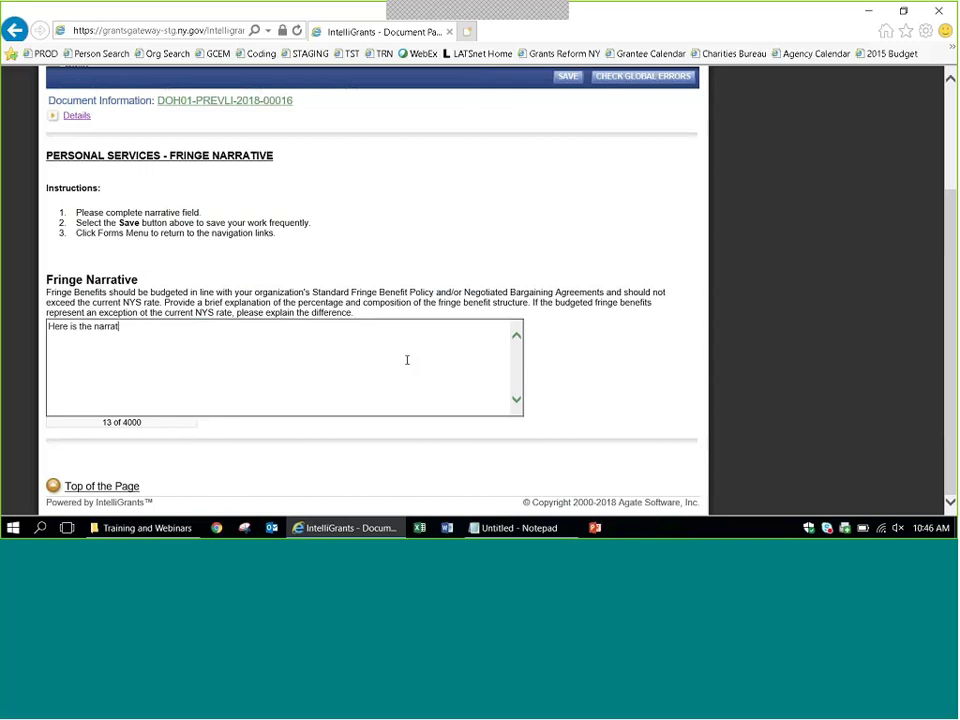
pyautogui.click(567, 77)
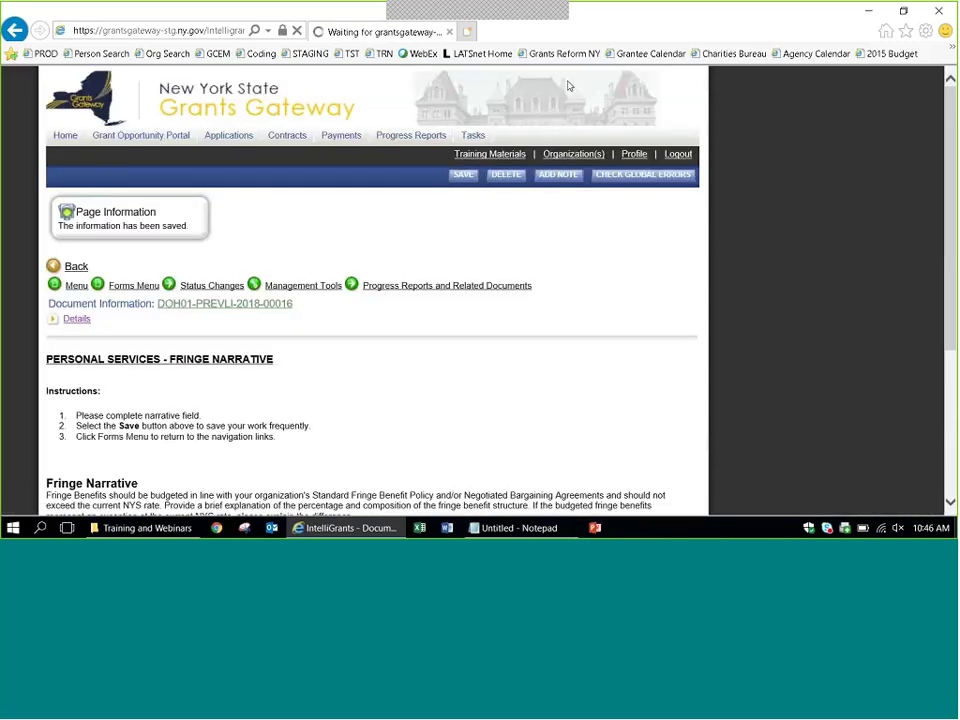
pyautogui.click(130, 287)
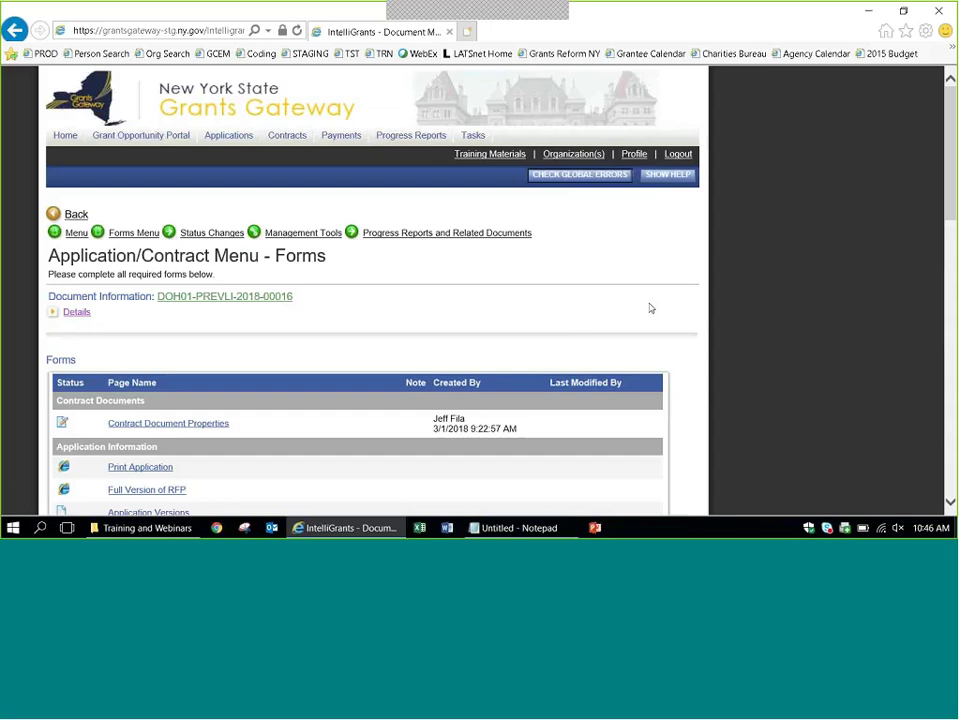
# Open the Travel form and describe the line as 'Staff travel mileage @ 54 cents per mile'.
pyautogui.scroll(-2, 755, 308)
pyautogui.scroll(-9, 755, 308)
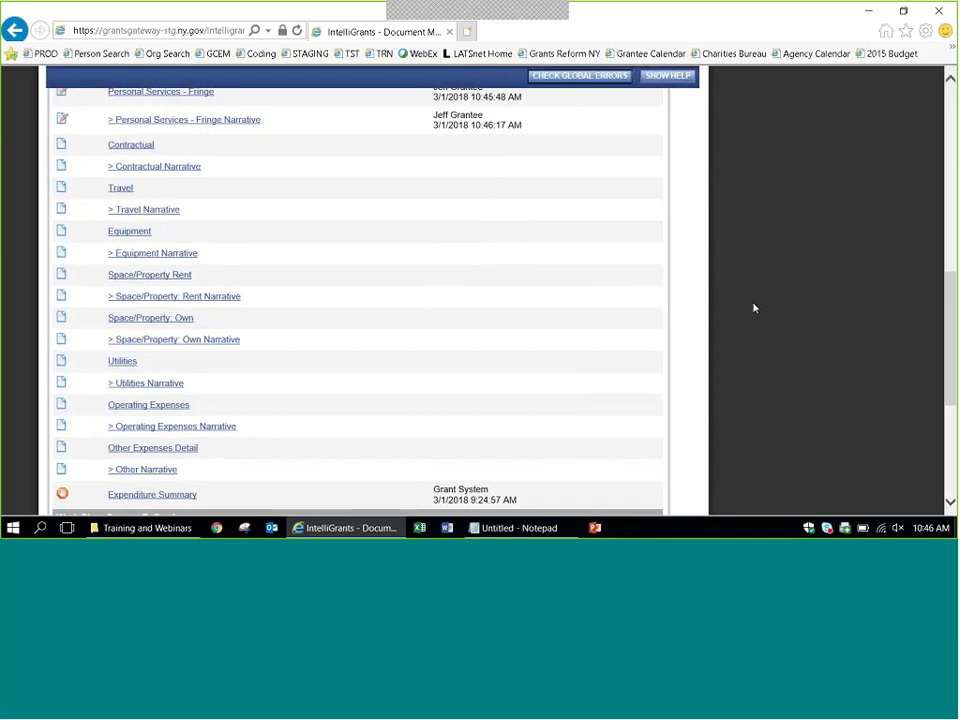
pyautogui.scroll(-3, 755, 308)
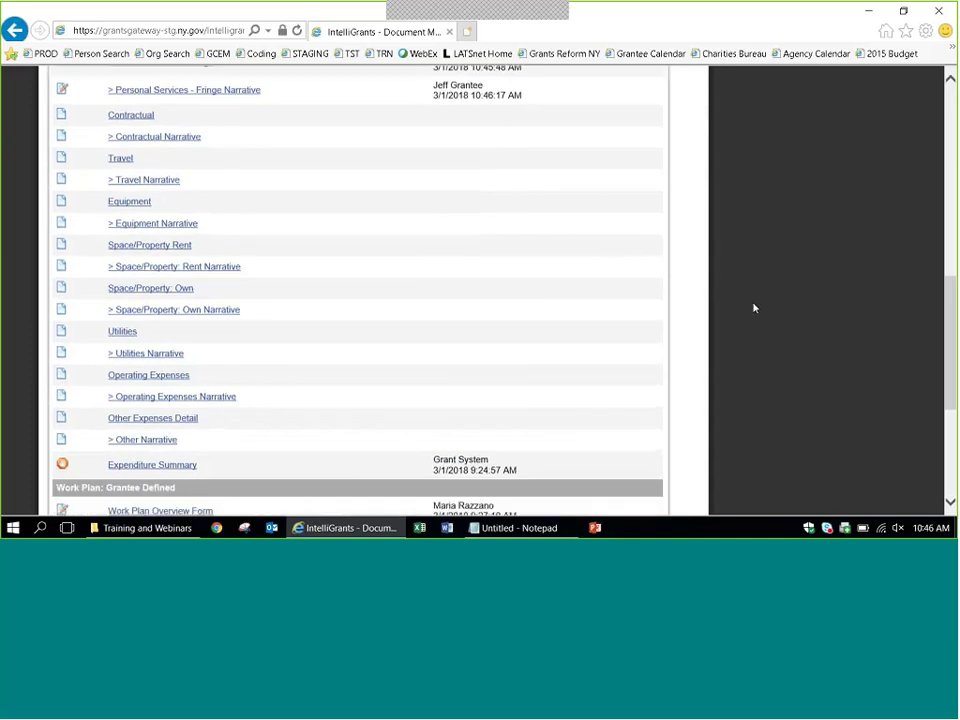
pyautogui.scroll(-1, 755, 308)
pyautogui.scroll(2, 755, 308)
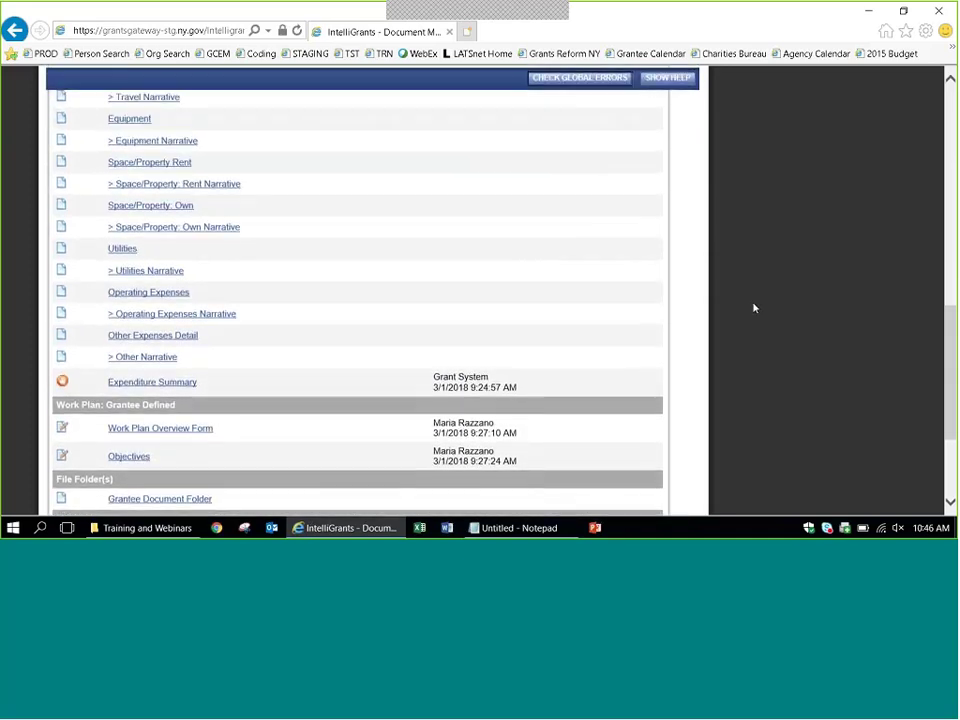
pyautogui.scroll(2, 296, 231)
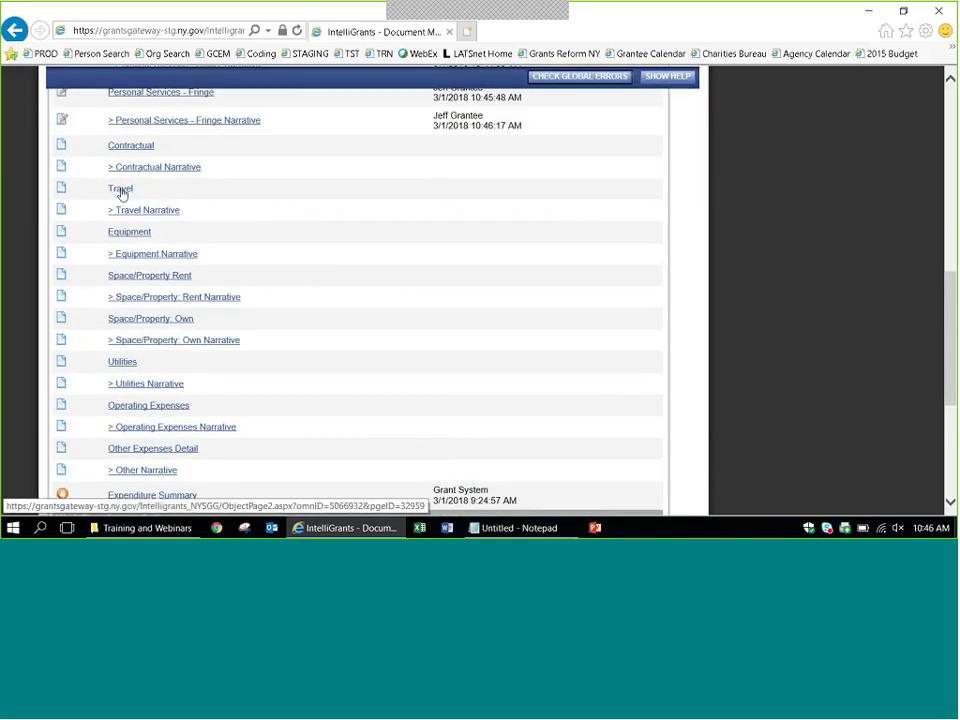
pyautogui.click(121, 190)
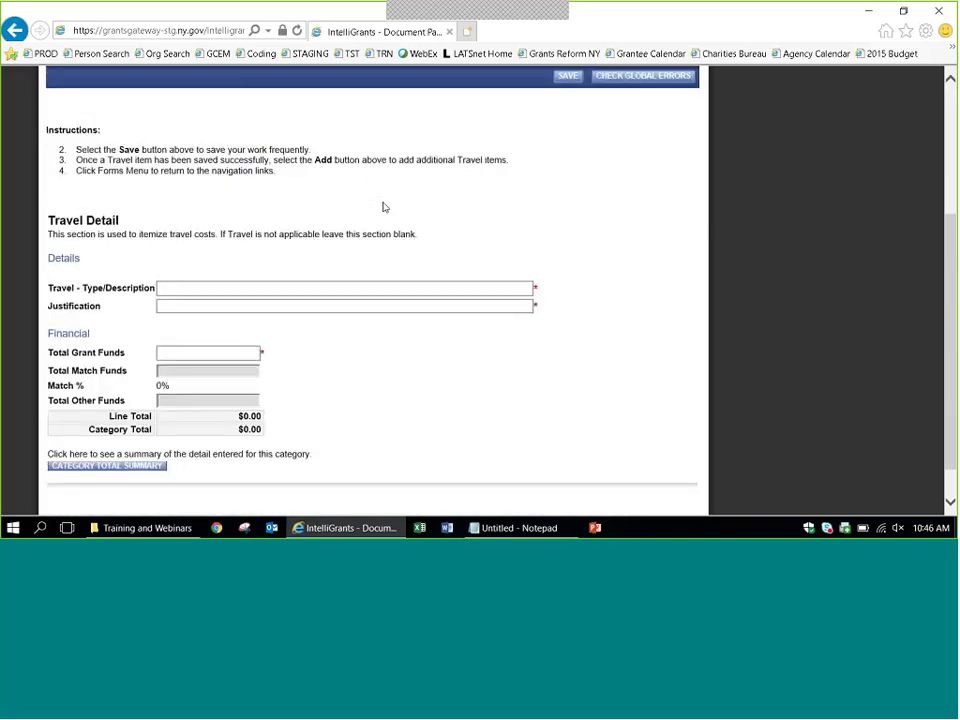
pyautogui.click(380, 289)
pyautogui.write('S')
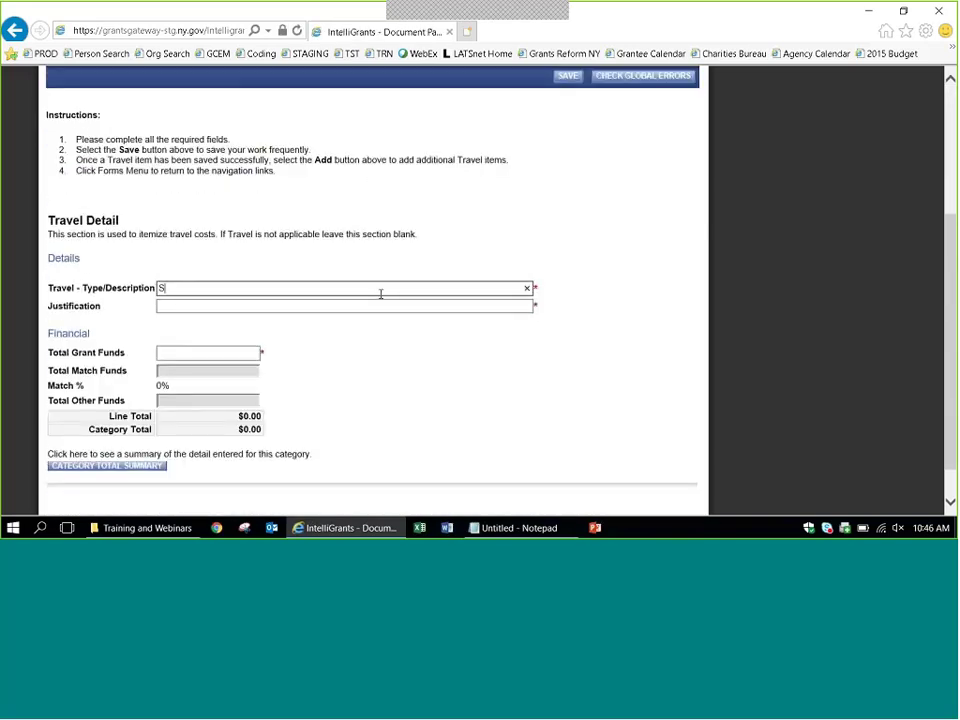
pyautogui.write('taff travel mileage @ .5')
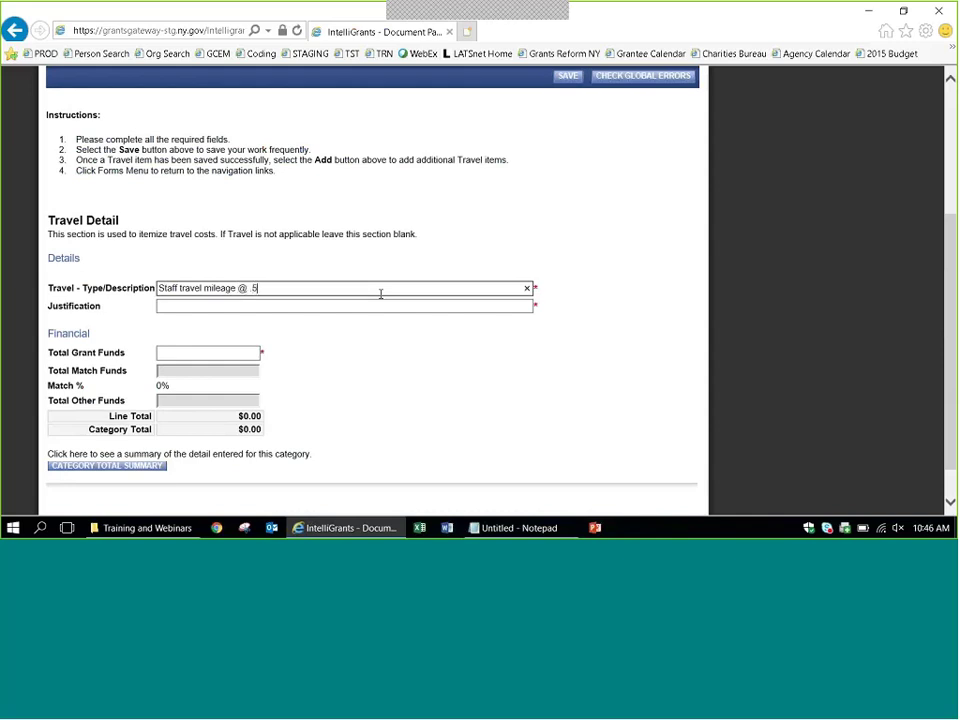
pyautogui.press('BackSpace')
pyautogui.press('BackSpace')
pyautogui.write('54 cents per mile')
# Add a justification and $4,000 in grant funds, then save the travel line.
pyautogui.press('Tab')
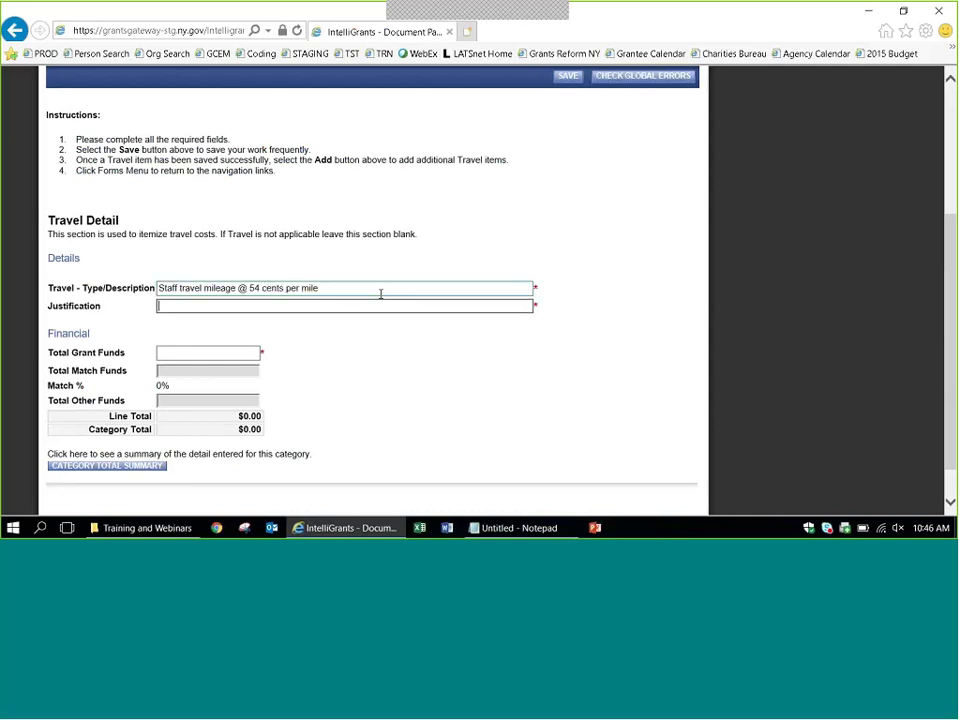
pyautogui.write('Here is the d')
pyautogui.write('ustification')
pyautogui.press('Tab')
pyautogui.write('4,00')
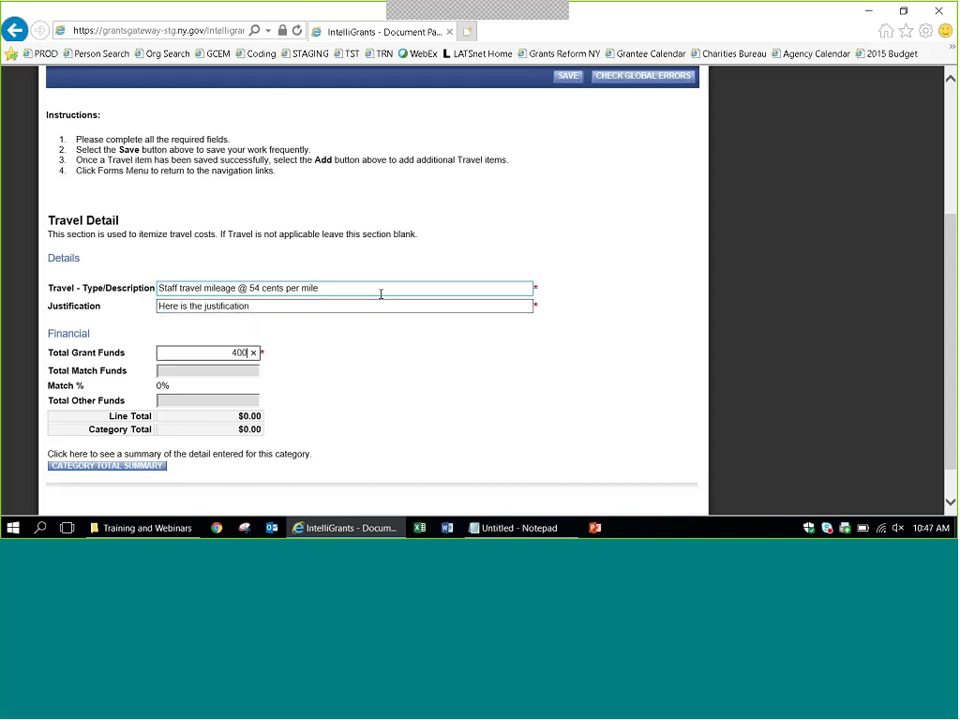
pyautogui.write('0')
pyautogui.press('Tab')
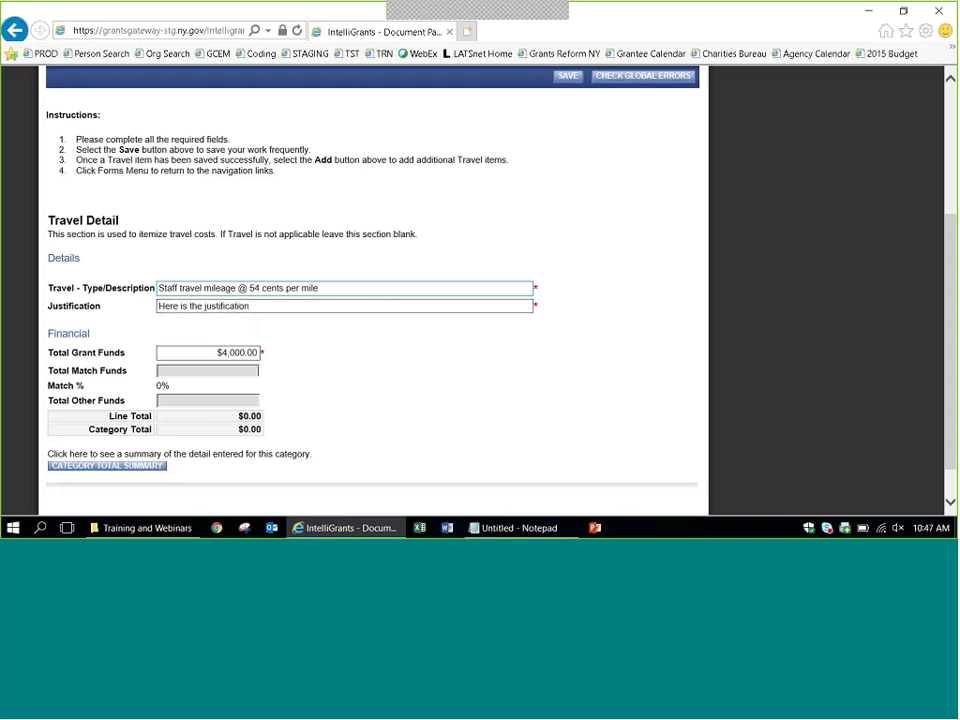
pyautogui.click(567, 77)
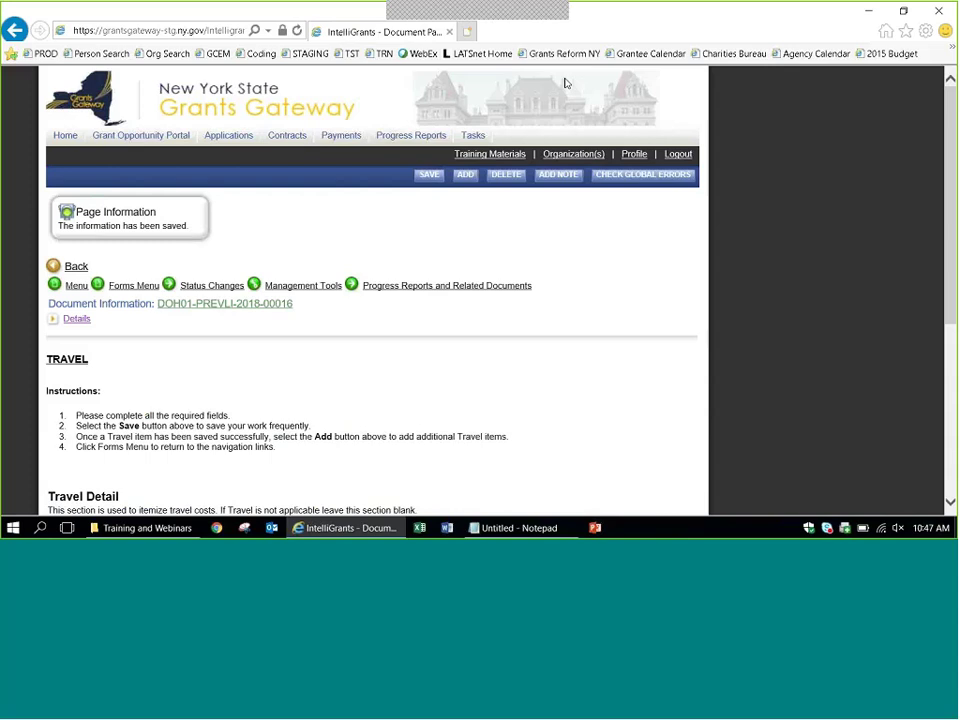
pyautogui.scroll(-2, 731, 282)
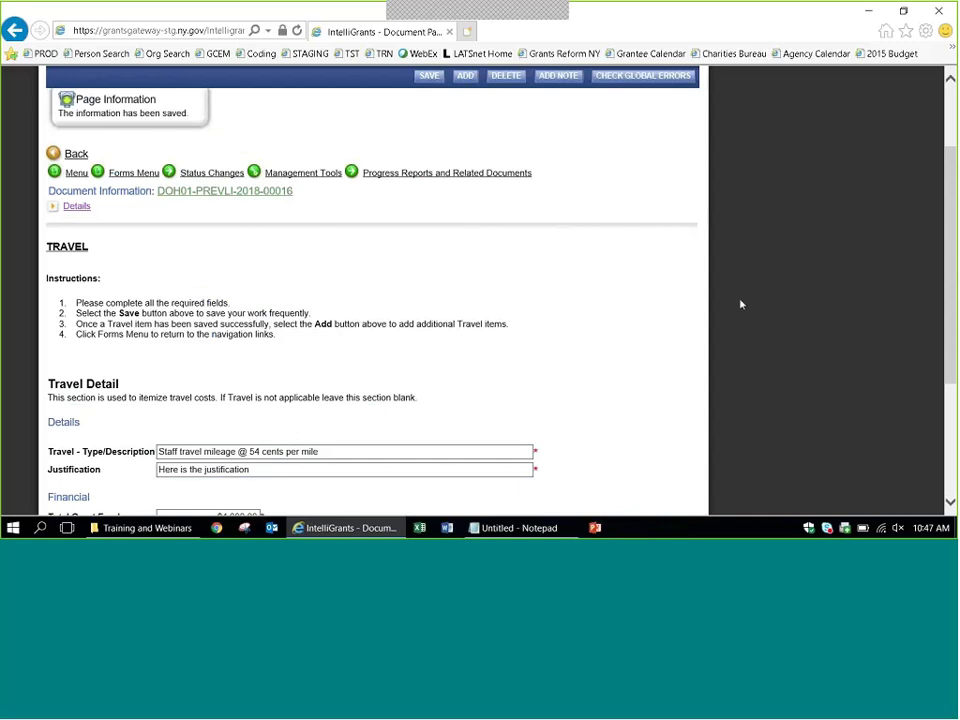
pyautogui.scroll(1, 741, 304)
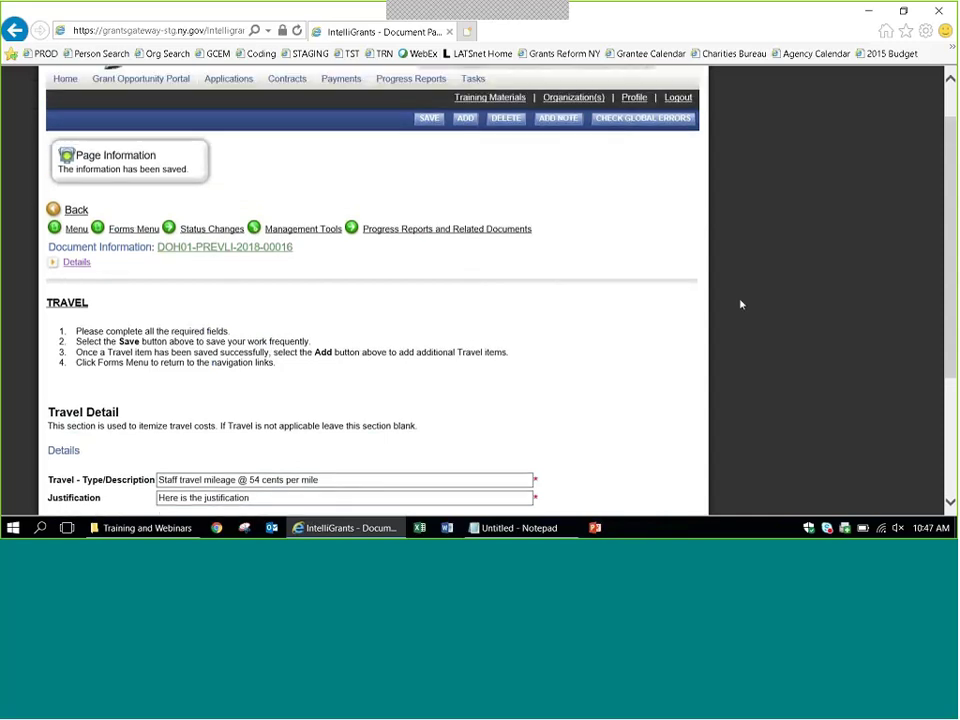
# Save an 'In-state conferences' travel line justified as 'Conferences at xyzabc' for $1,000, then return to Forms Menu.
pyautogui.click(465, 120)
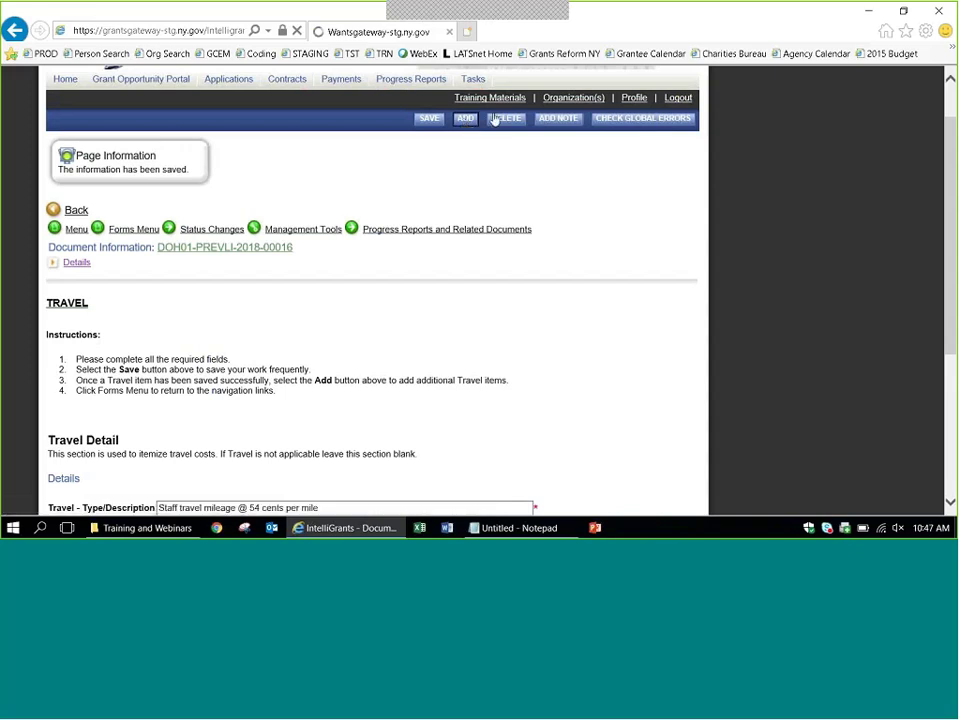
pyautogui.scroll(-3, 469, 132)
pyautogui.scroll(-1, 469, 135)
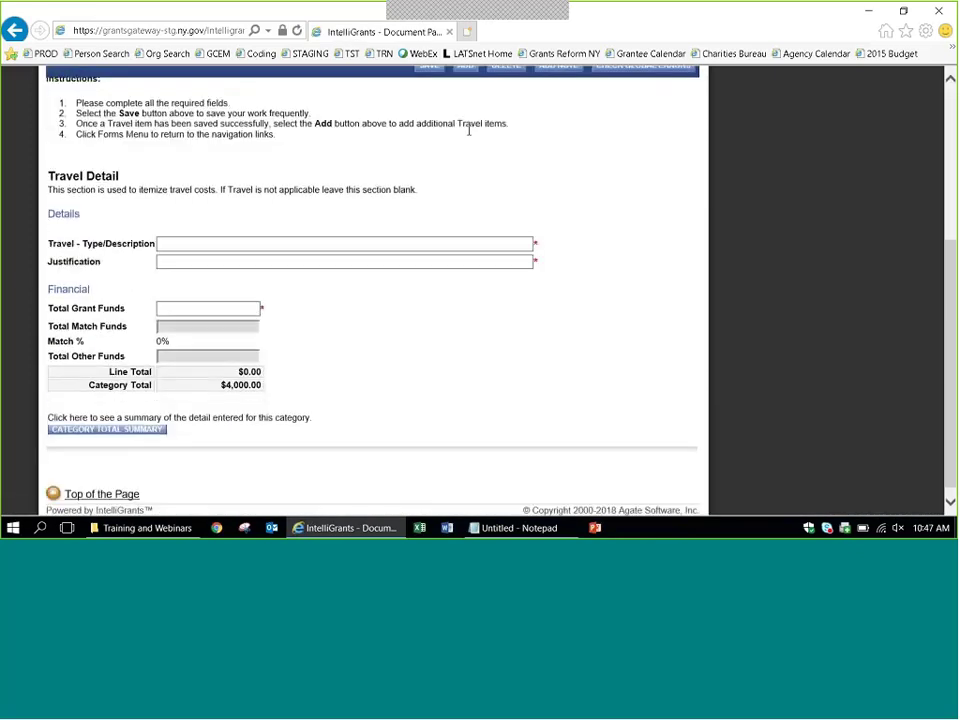
pyautogui.click(466, 242)
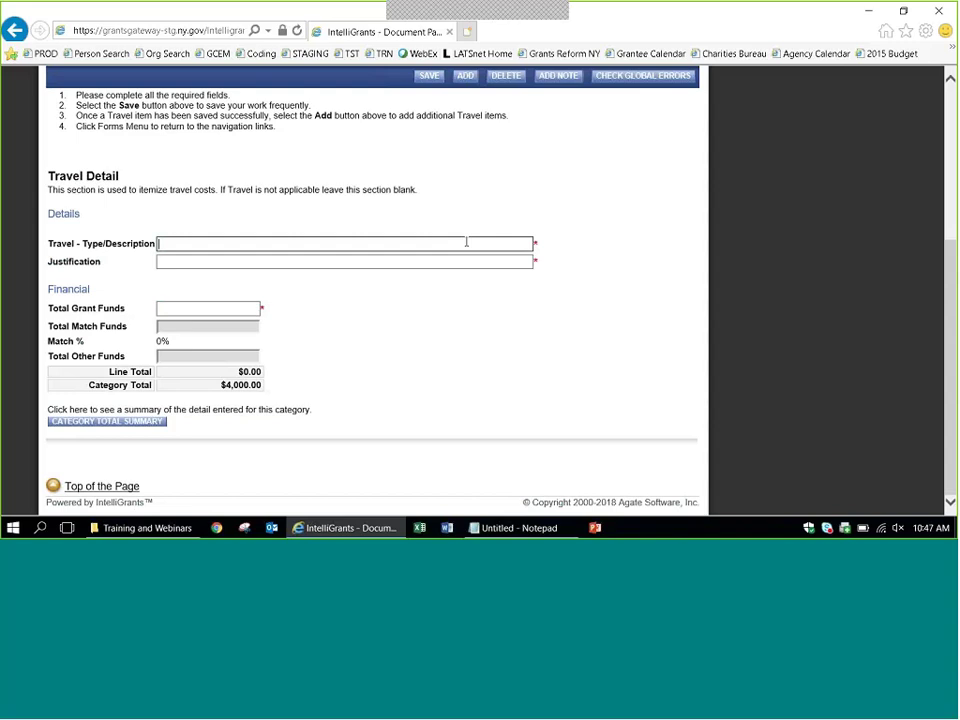
pyautogui.write('In-state conferences')
pyautogui.press('Tab')
pyautogui.write('Co')
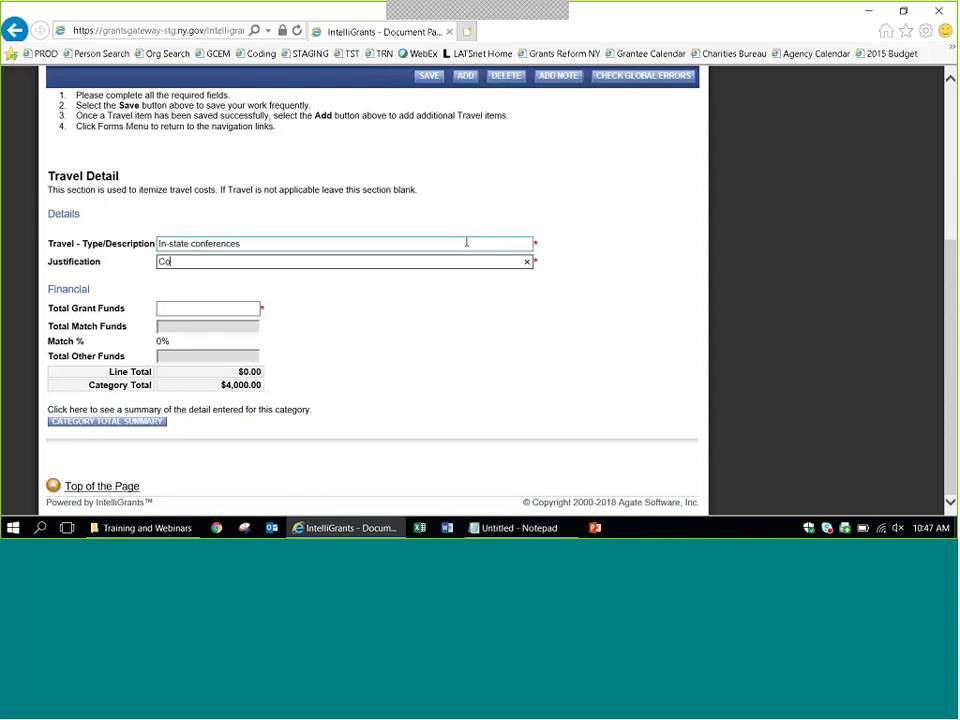
pyautogui.write('nferences at xyzabc')
pyautogui.press('Tab')
pyautogui.write('1000')
pyautogui.press('Tab')
pyautogui.click(428, 75)
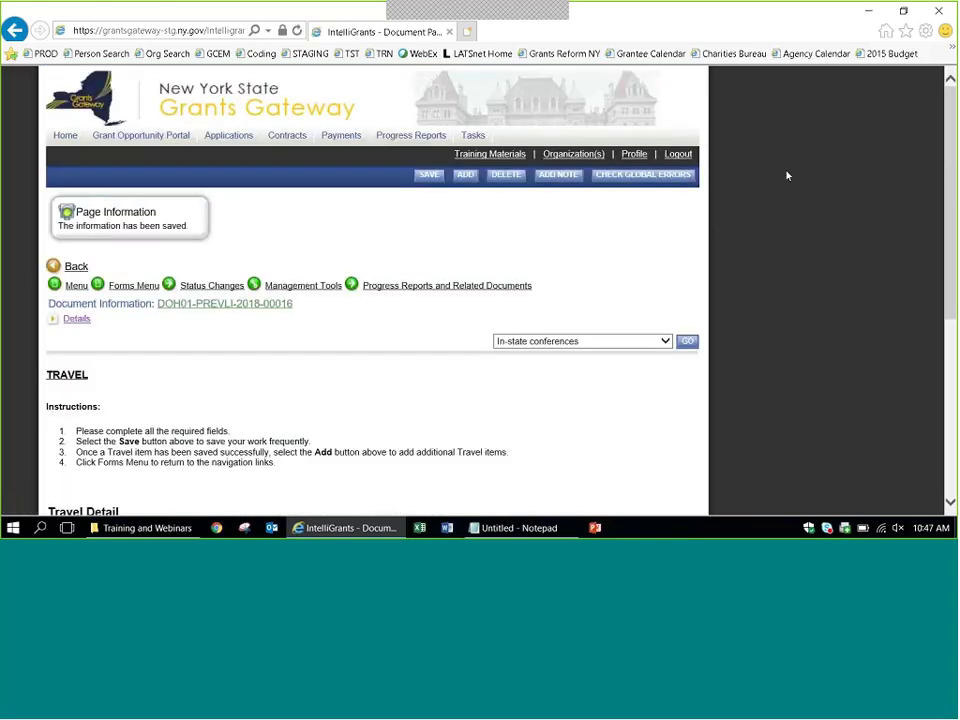
pyautogui.click(120, 232)
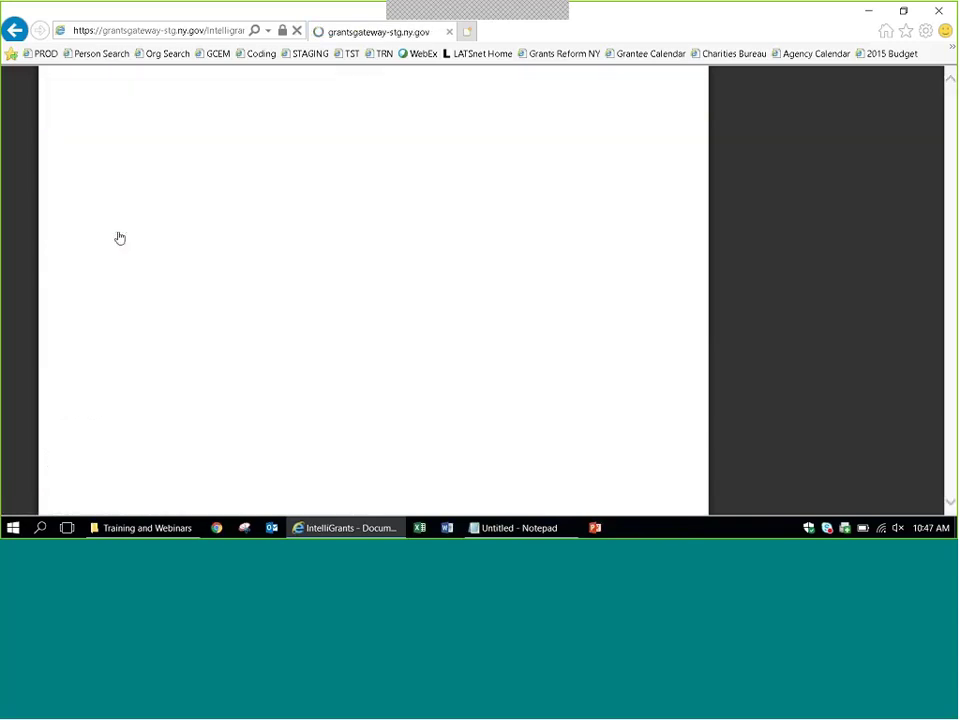
# Open Operating Expenses and describe the line as 'Telecommunications - details here'.
pyautogui.scroll(-5, 727, 333)
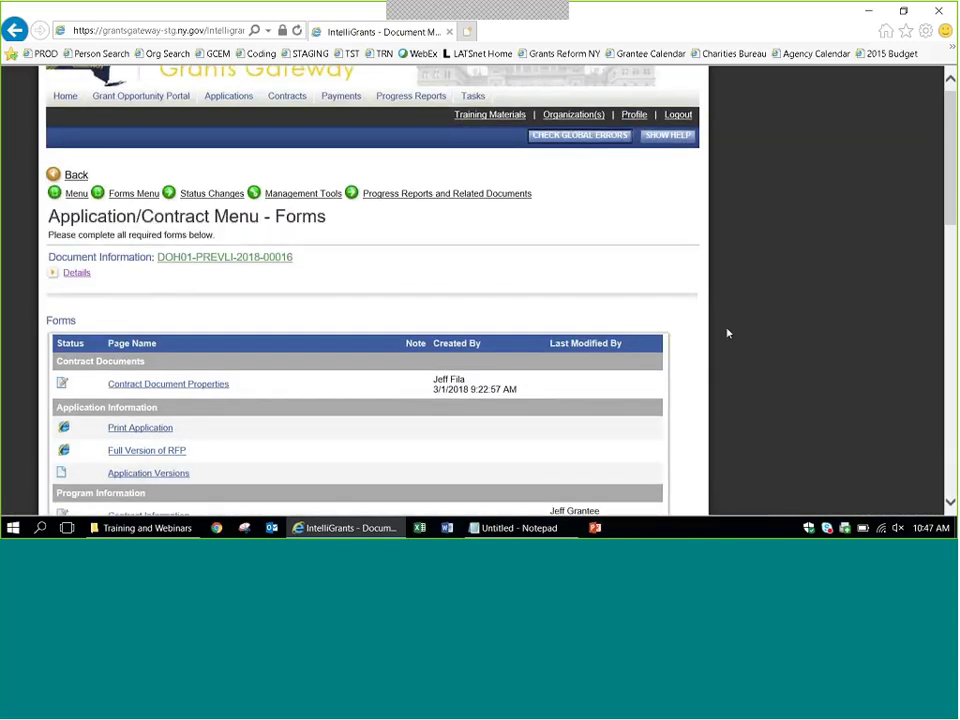
pyautogui.scroll(-2, 727, 333)
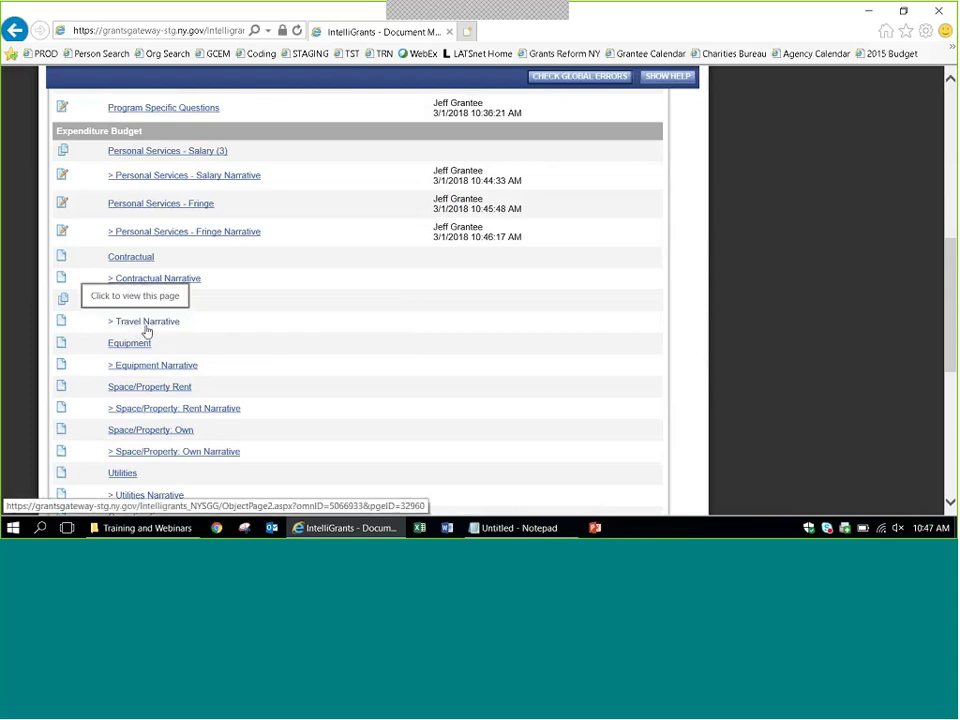
pyautogui.scroll(-2, 392, 334)
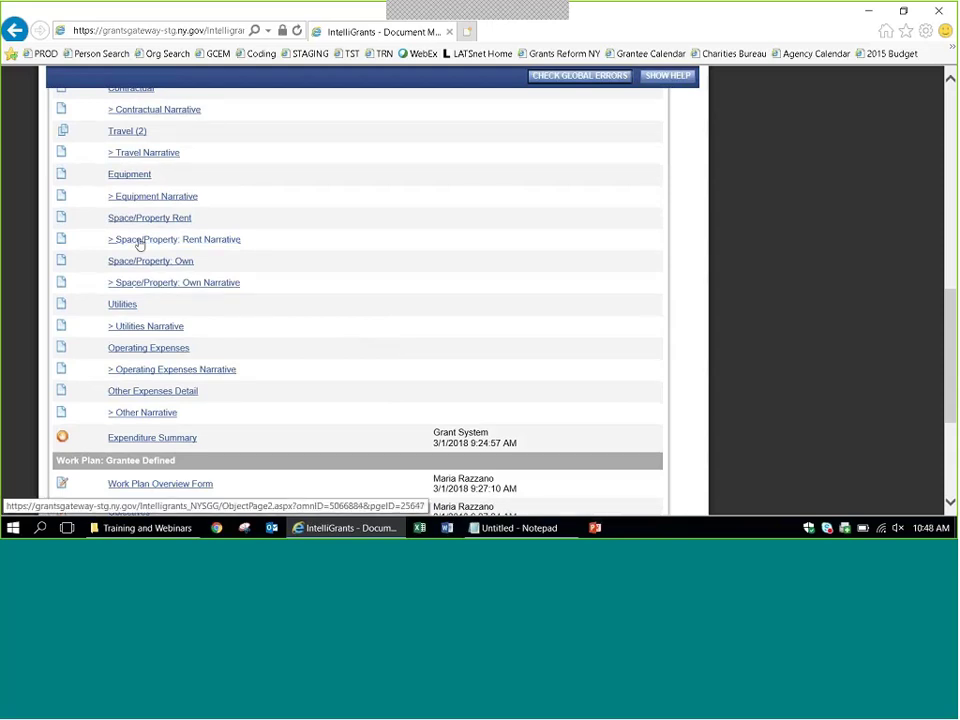
pyautogui.click(138, 349)
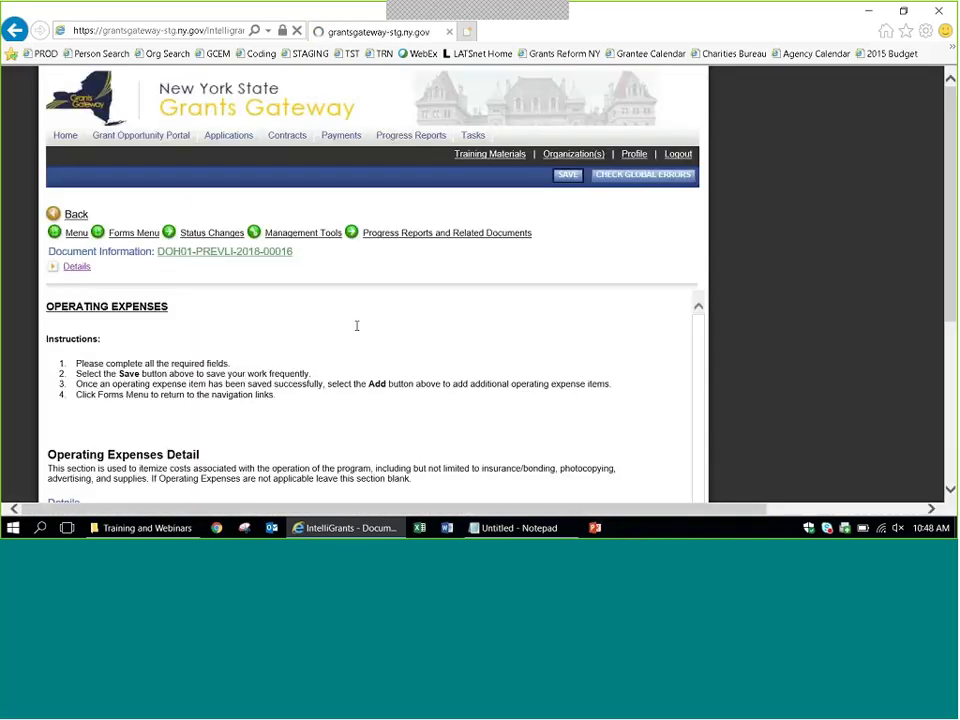
pyautogui.scroll(-3, 355, 327)
pyautogui.click(344, 355)
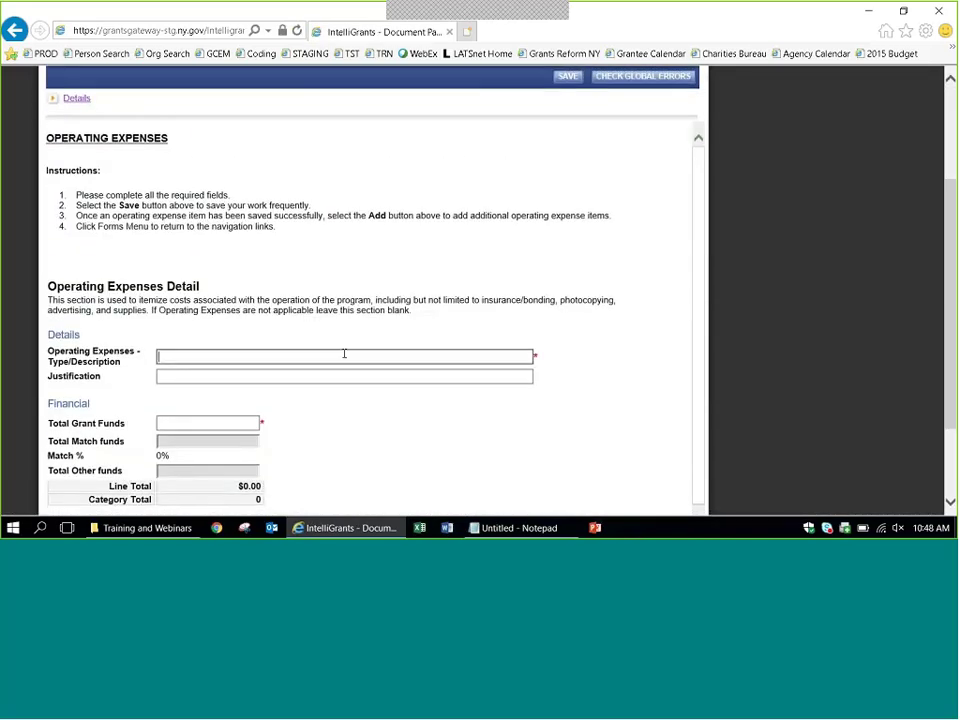
pyautogui.write('Telecommunications - def')
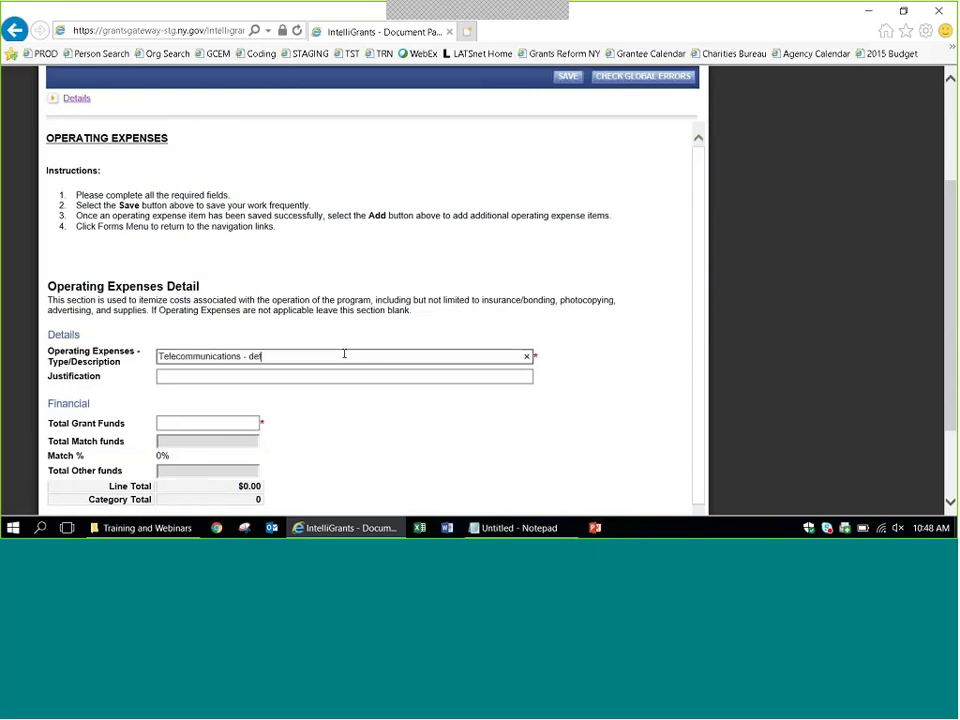
pyautogui.write('ails here')
# Enter 'justification here' and $5,000 in grant funds, and save the telecommunications expense.
pyautogui.press('Tab')
pyautogui.write('jusit')
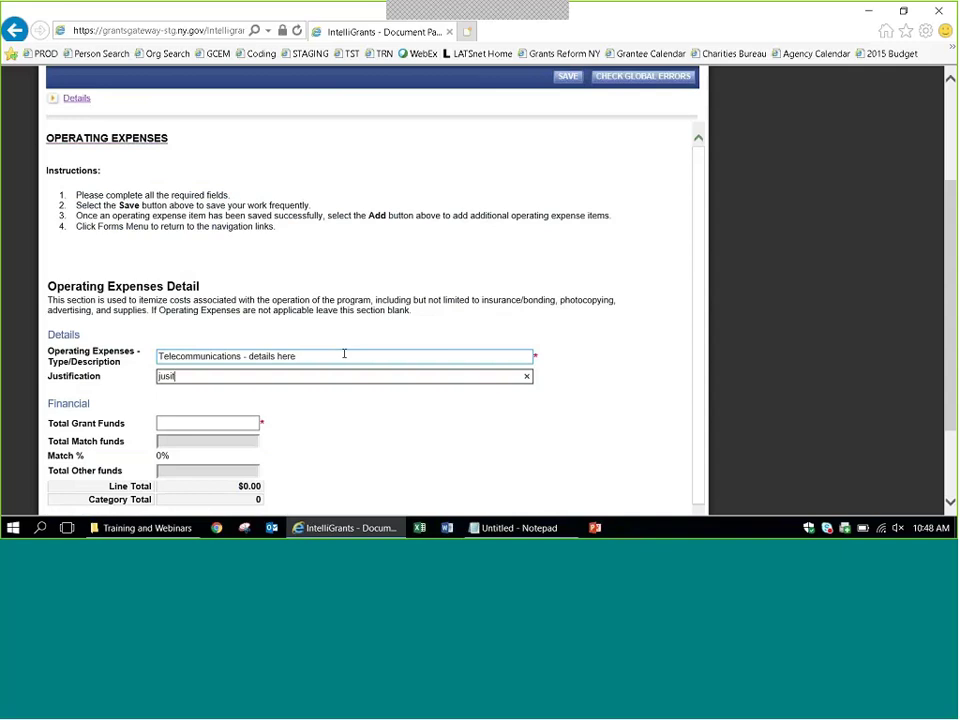
pyautogui.press('BackSpace')
pyautogui.press('BackSpace')
pyautogui.write('tification here')
pyautogui.press('Tab')
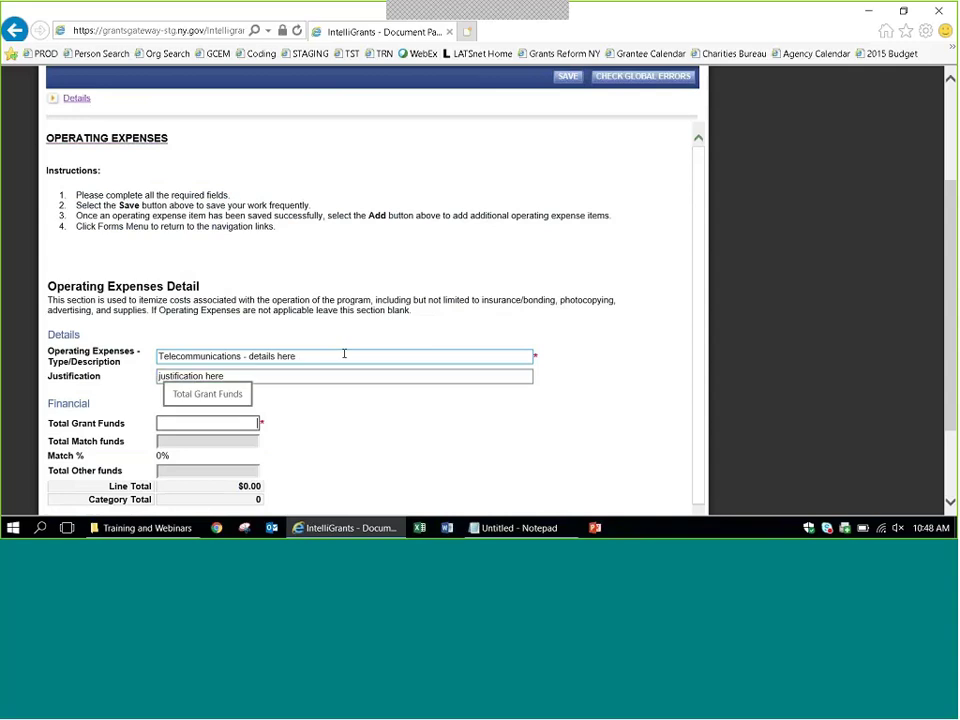
pyautogui.write('5000')
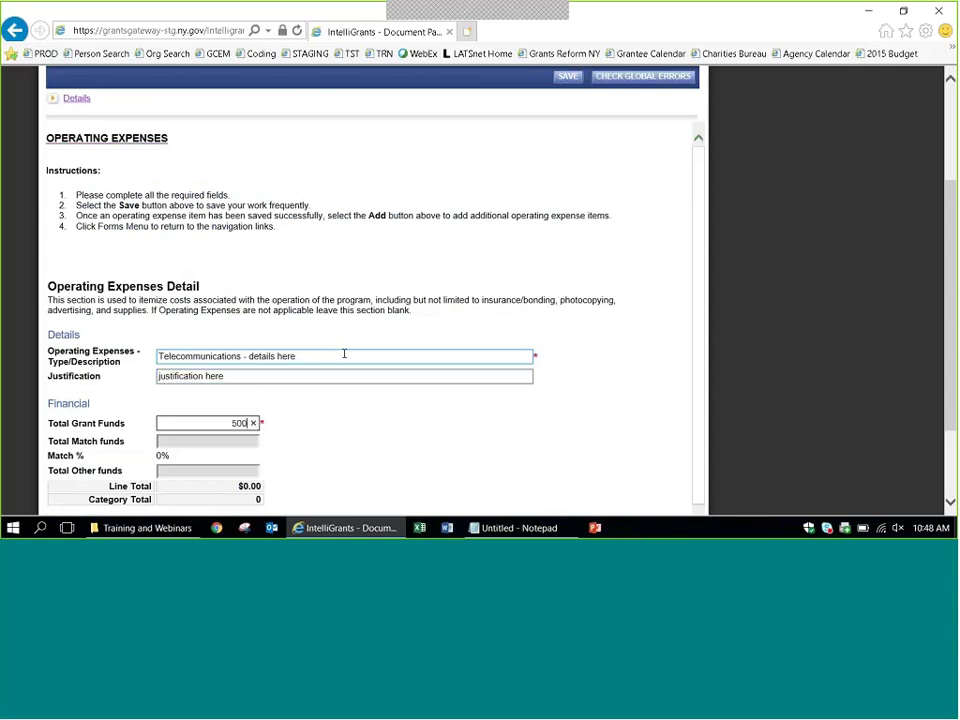
pyautogui.press('Tab')
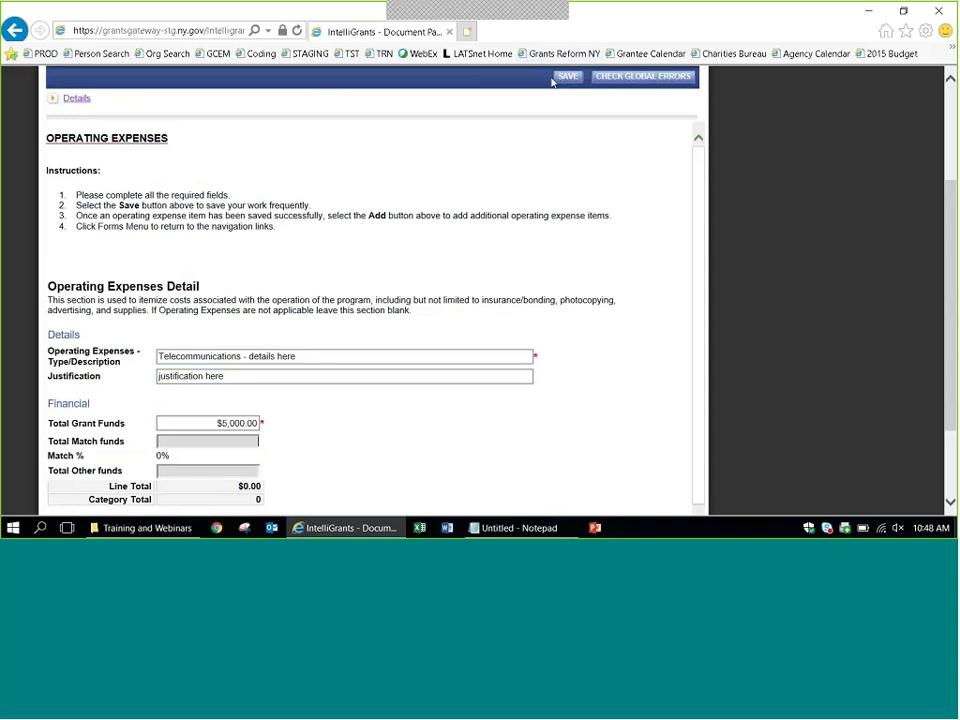
pyautogui.click(564, 79)
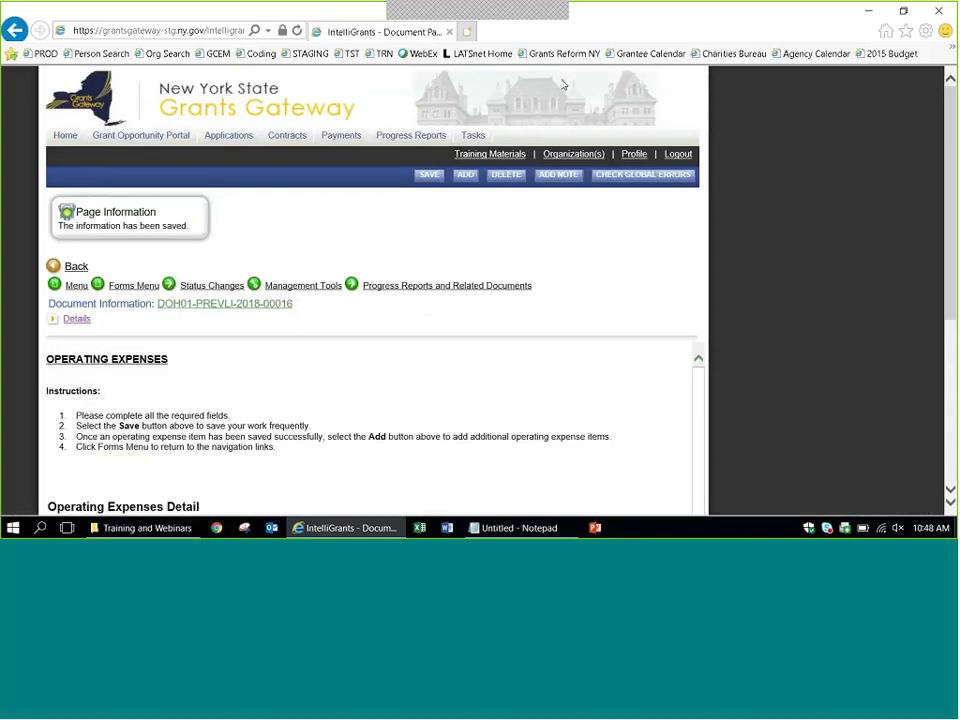
pyautogui.click(466, 176)
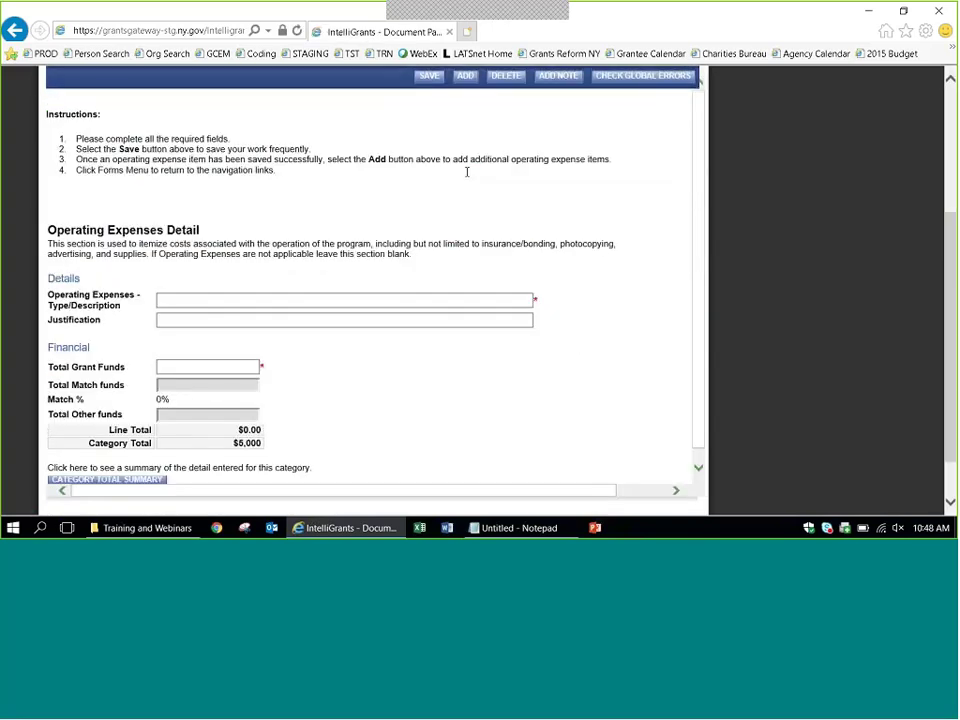
# Save a 'Program supplies' operating expense with a justification and $2,000, then return to Forms Menu.
pyautogui.click(474, 303)
pyautogui.write('Pr')
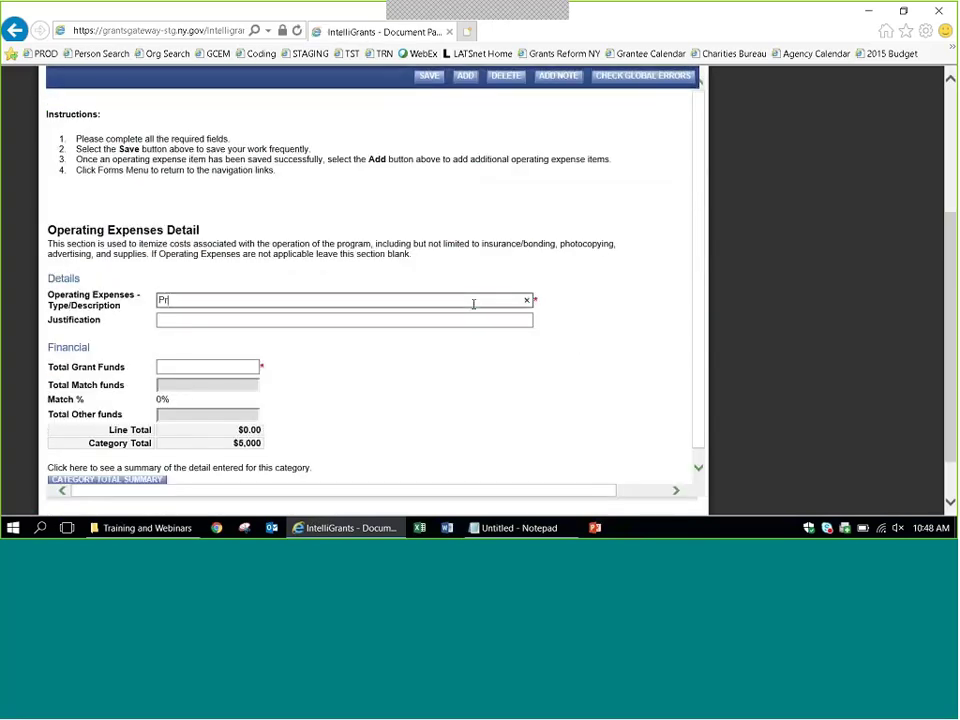
pyautogui.write('ogram supplies')
pyautogui.press('Tab')
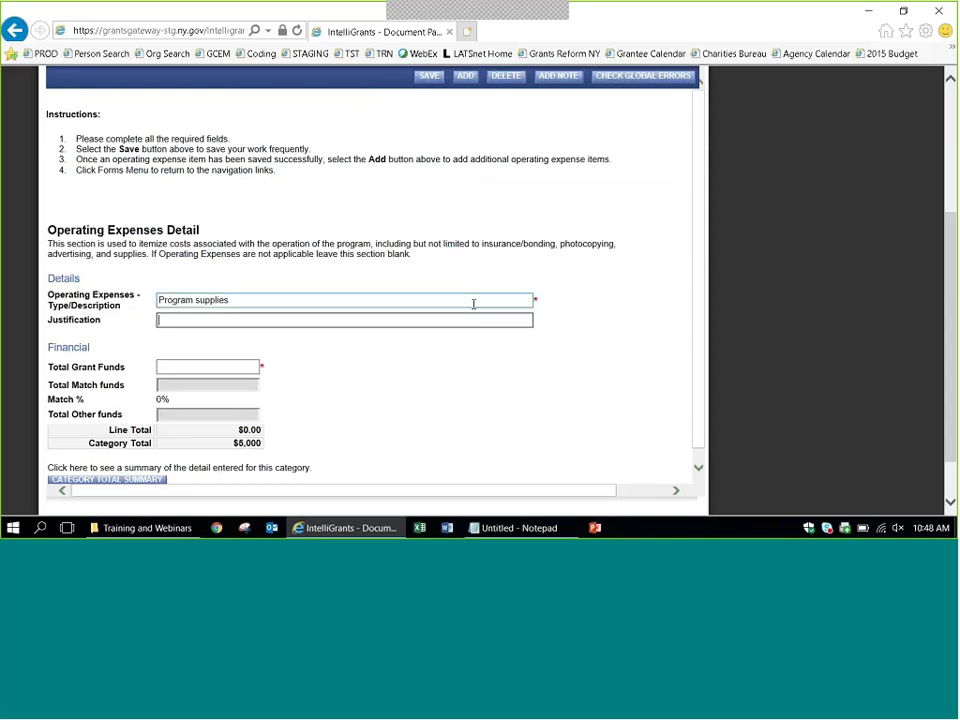
pyautogui.write('Here is the justification')
pyautogui.press('Tab')
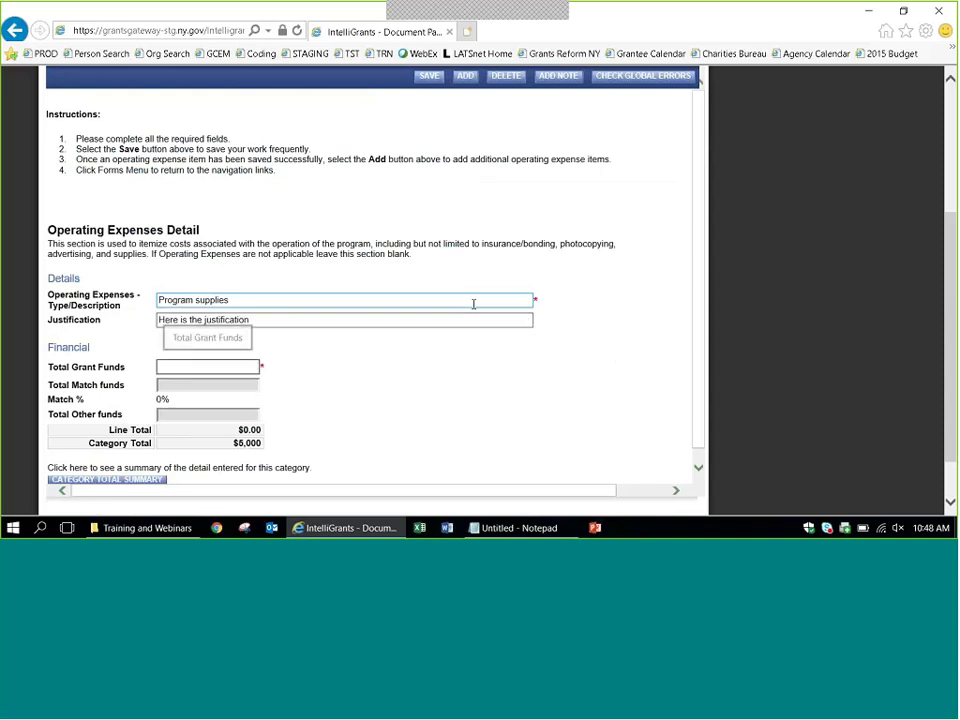
pyautogui.write('2000')
pyautogui.press('Tab')
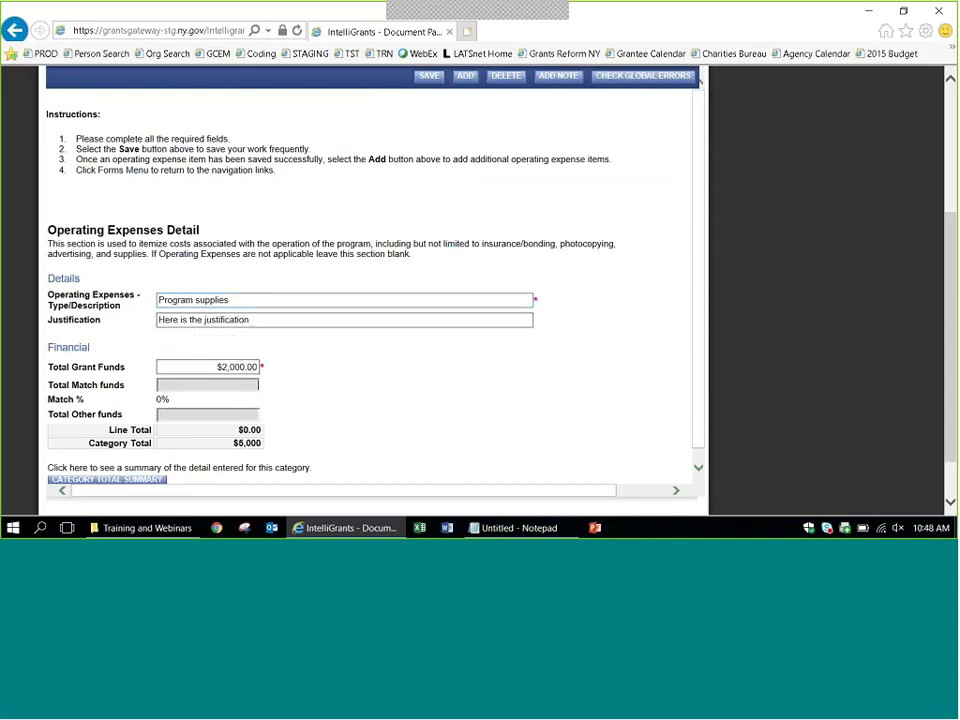
pyautogui.click(428, 76)
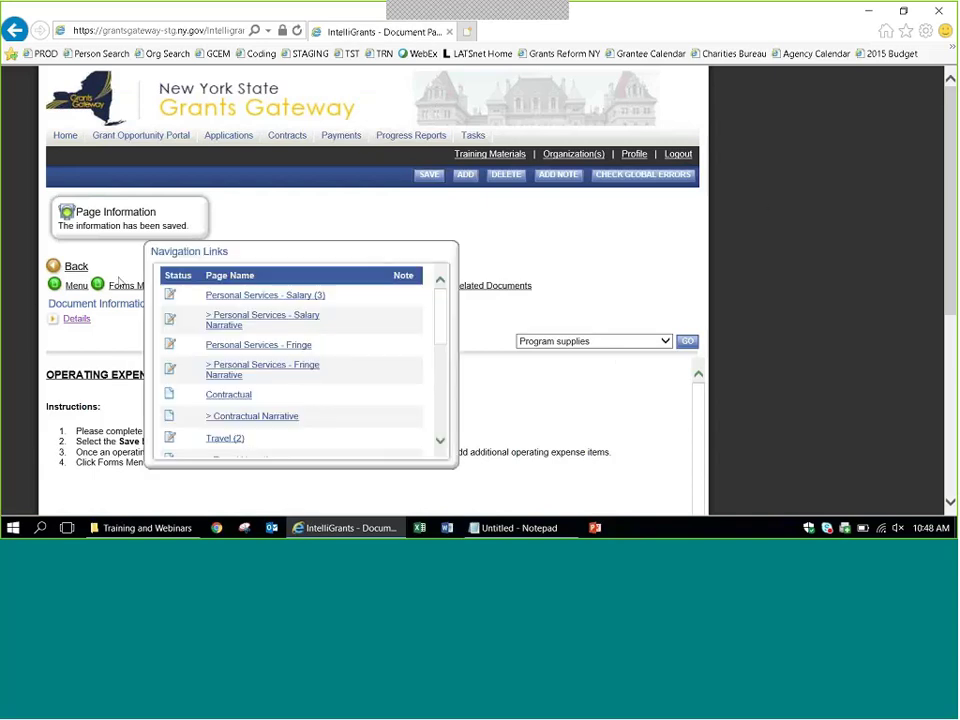
pyautogui.click(124, 288)
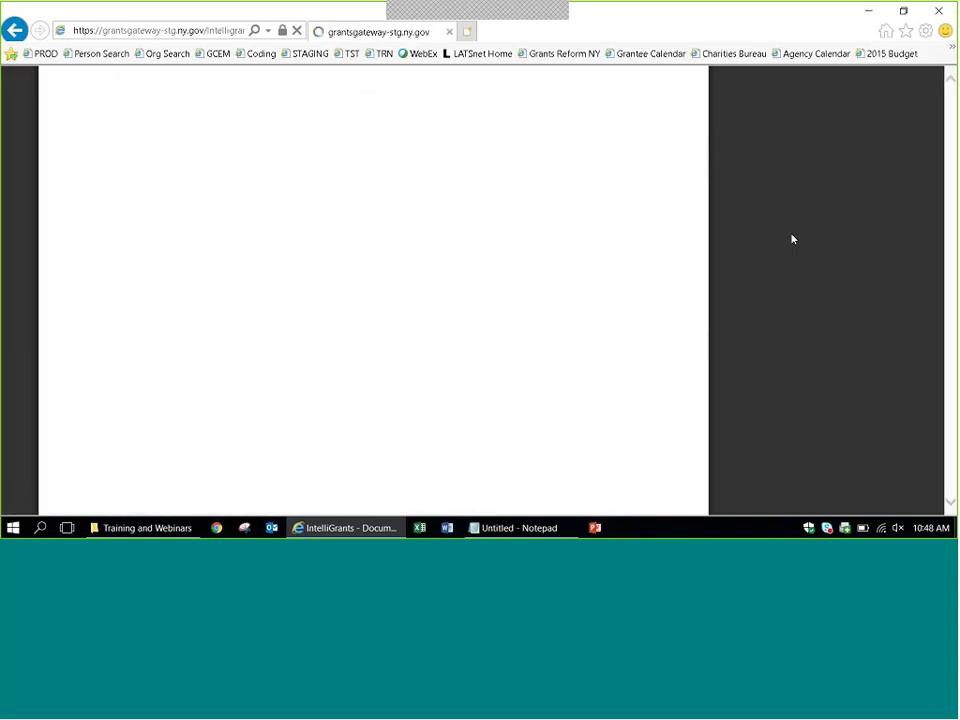
# Open the Expenditure Summary and check the $7,000.00 operating expenses and $115,000.00 period total.
pyautogui.moveTo(951, 207); pyautogui.dragTo(951, 352)
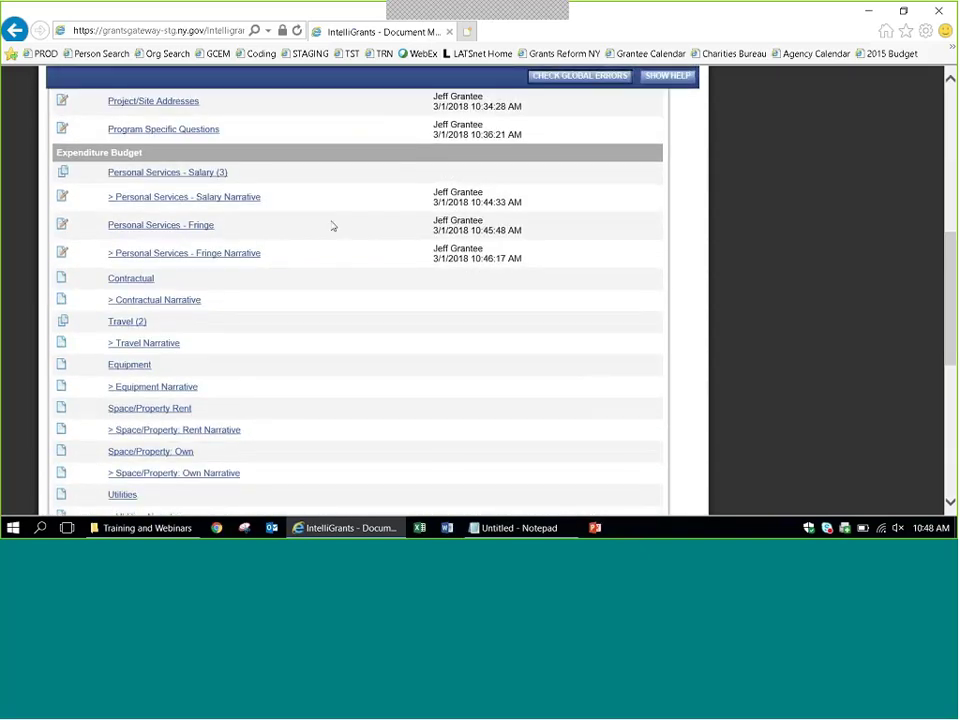
pyautogui.scroll(-3, 953, 274)
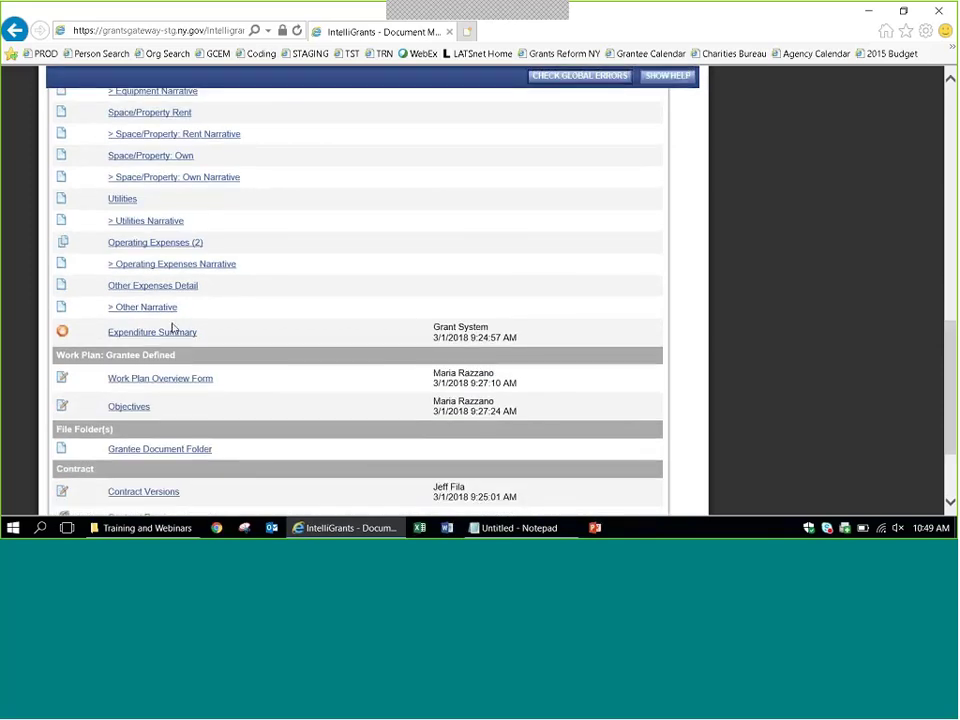
pyautogui.click(174, 331)
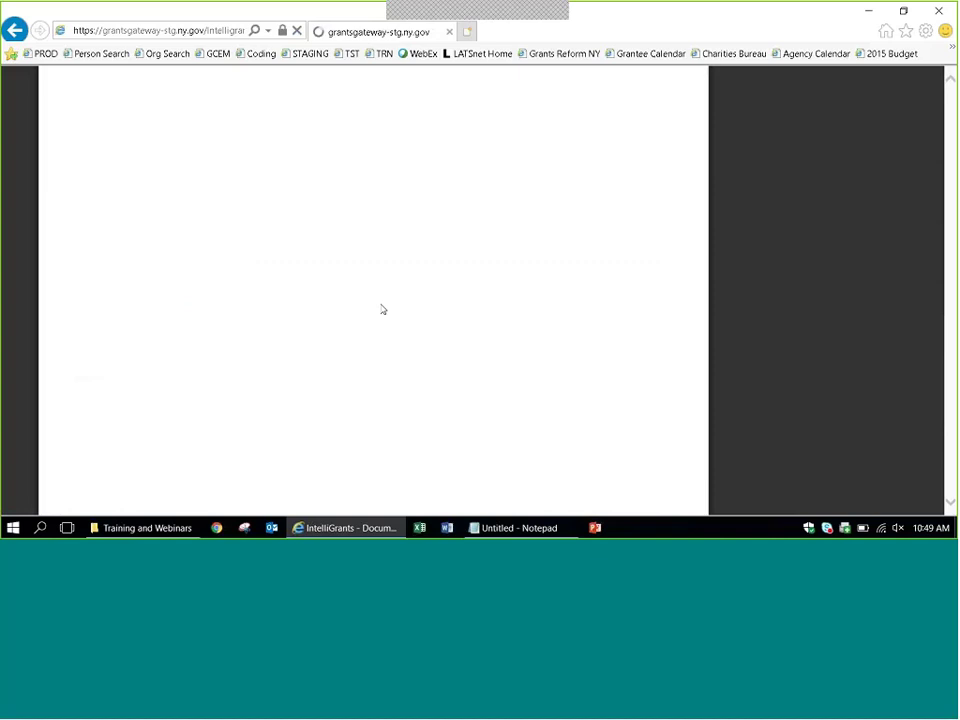
pyautogui.scroll(-4, 754, 326)
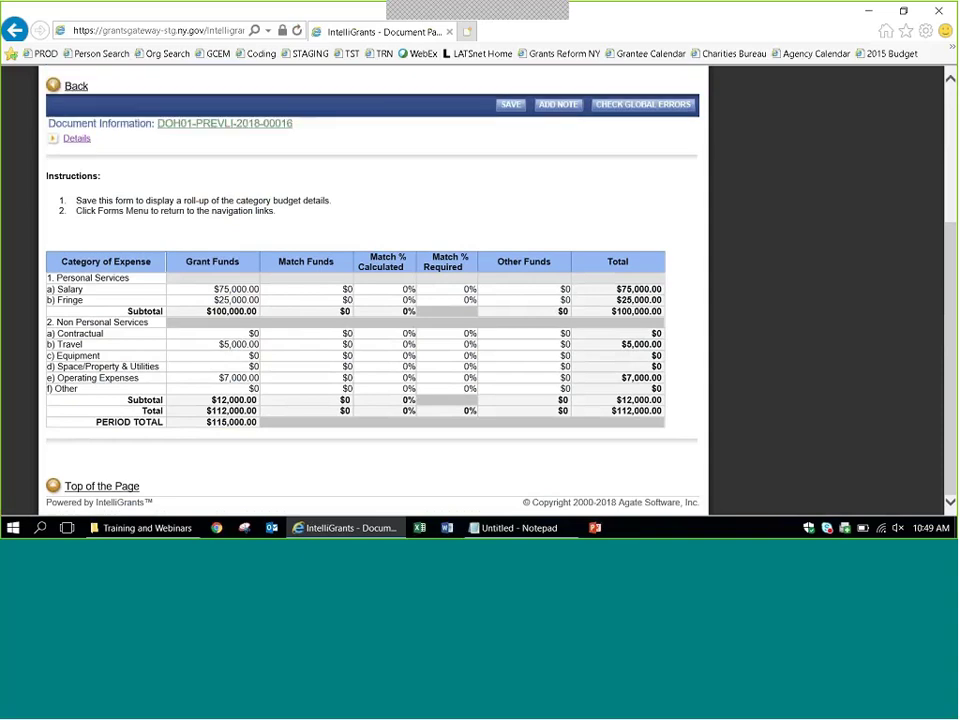
pyautogui.scroll(5, 776, 407)
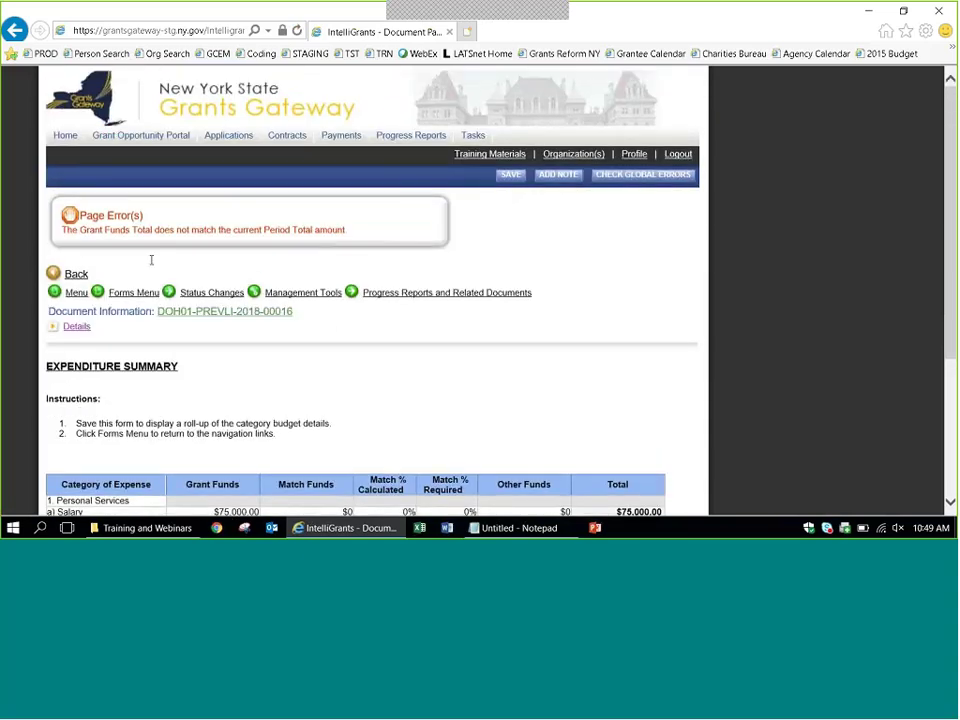
pyautogui.moveTo(135, 295)
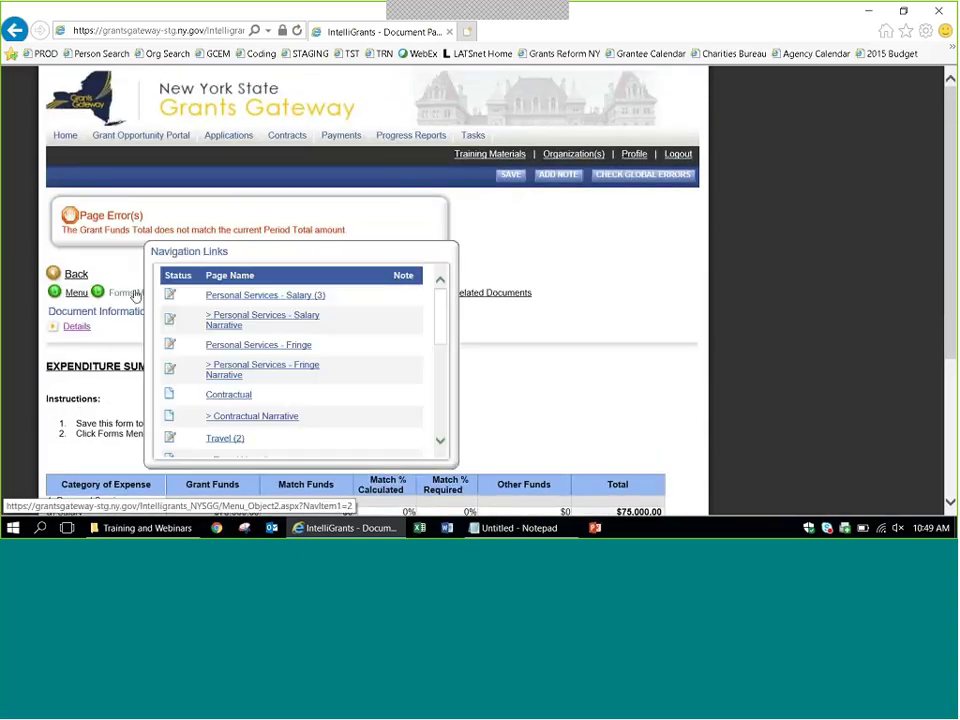
# Open Personal Services - Salary and enter 'Program assistant - name here' with role 'Assisting the program'.
pyautogui.click(222, 297)
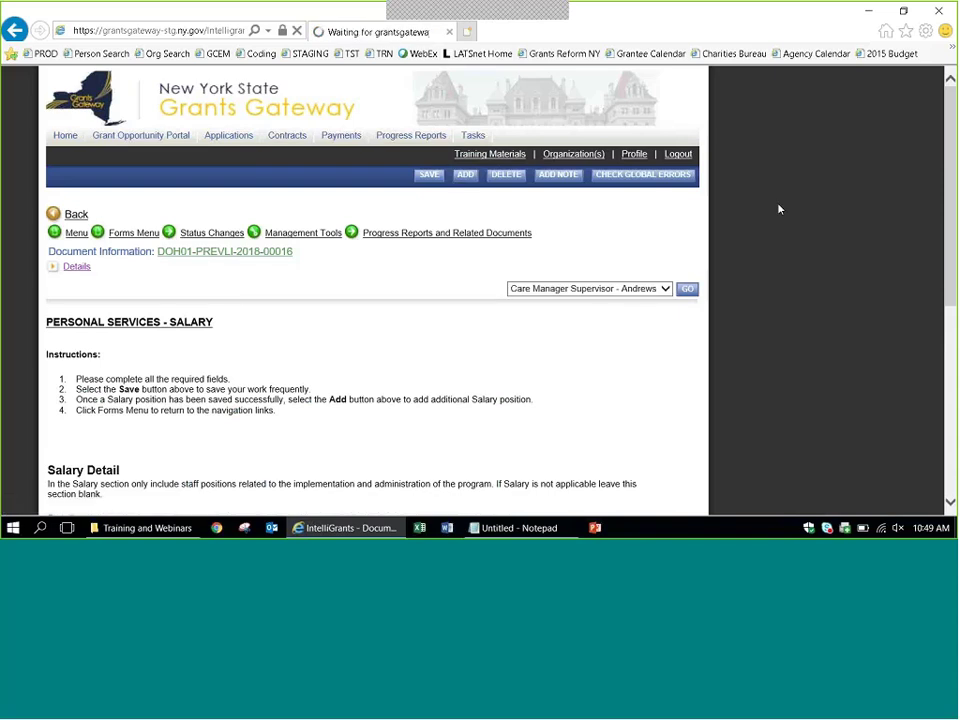
pyautogui.scroll(-3, 780, 209)
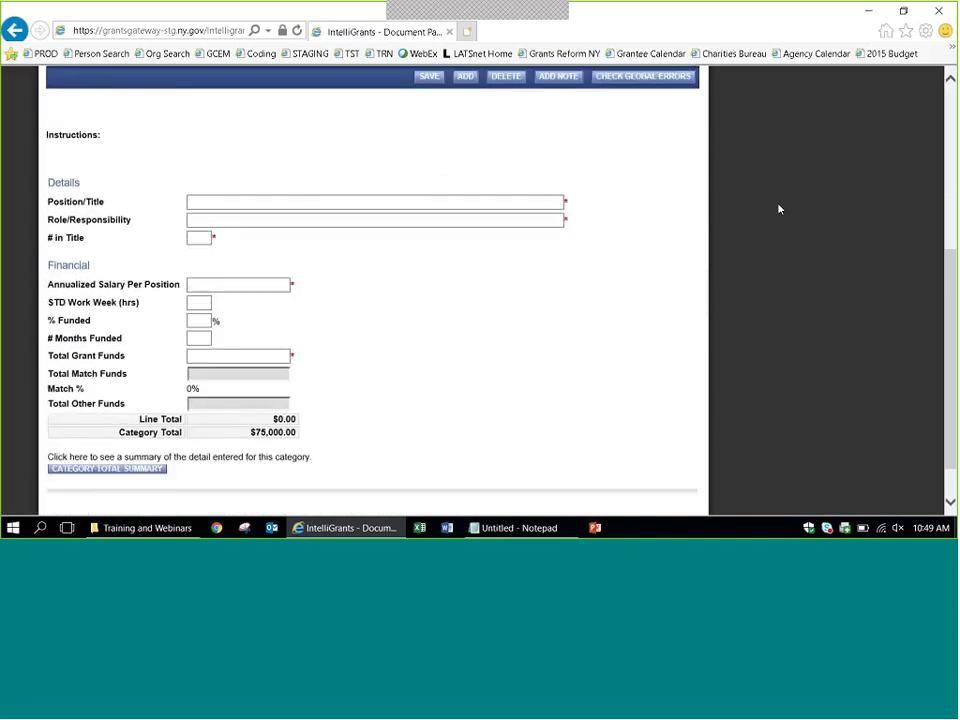
pyautogui.click(484, 203)
pyautogui.write('Progra')
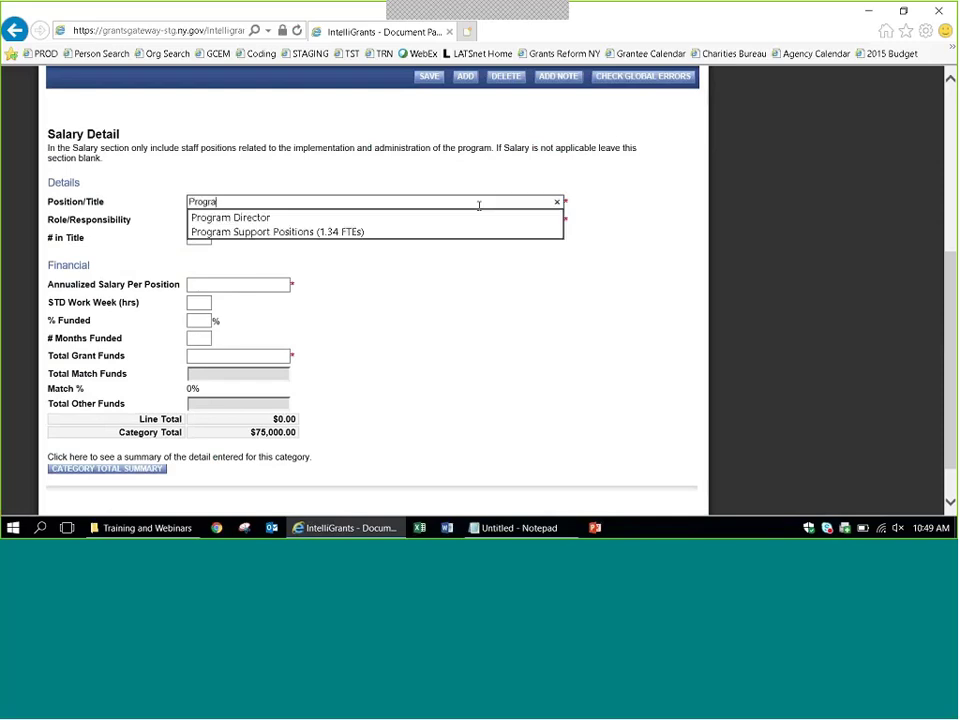
pyautogui.write('m assistant')
pyautogui.press('Tab')
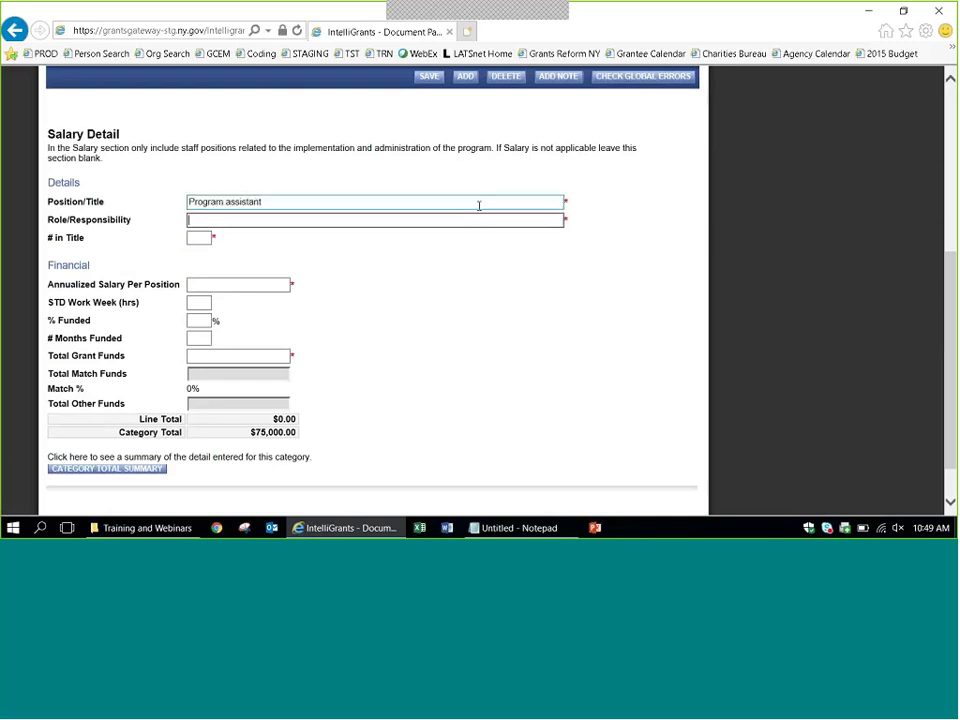
pyautogui.write('Assisting the program')
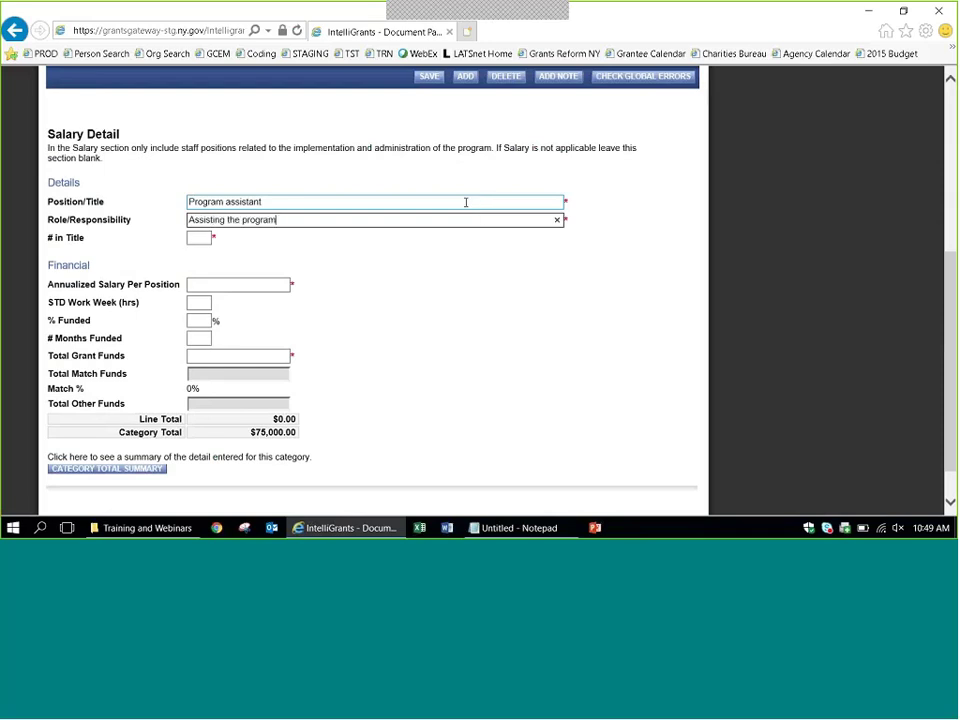
pyautogui.click(439, 205)
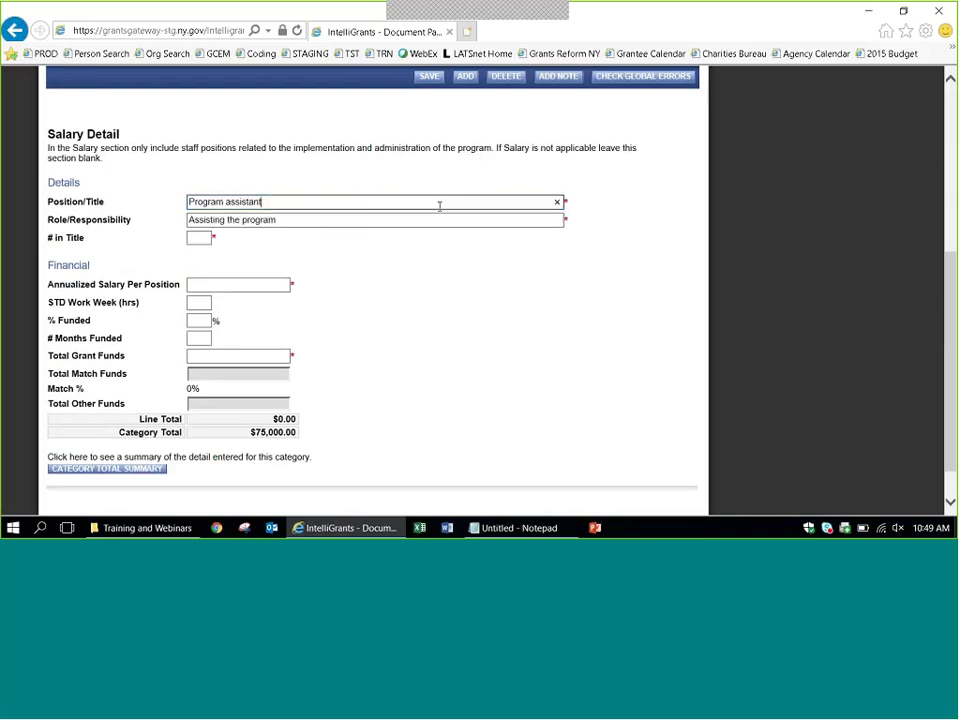
pyautogui.write('- name here')
pyautogui.press('Tab')
# Enter one position at $30,000.00 salary, 10% funded for 12 months, and save the line.
pyautogui.press('Tab')
pyautogui.write('1')
pyautogui.press('Tab')
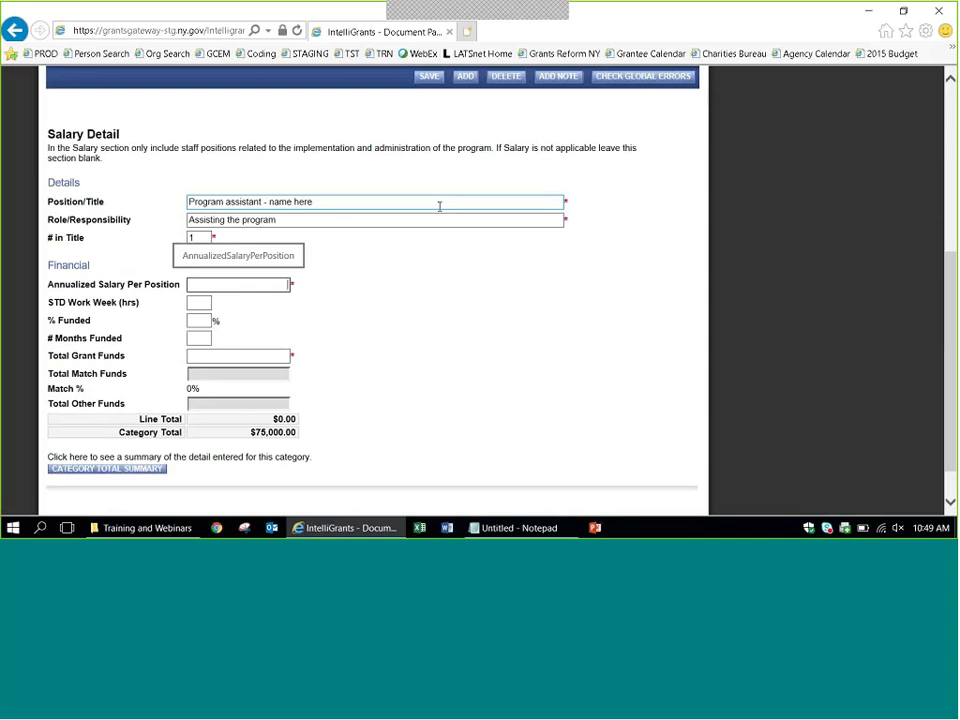
pyautogui.write('3000')
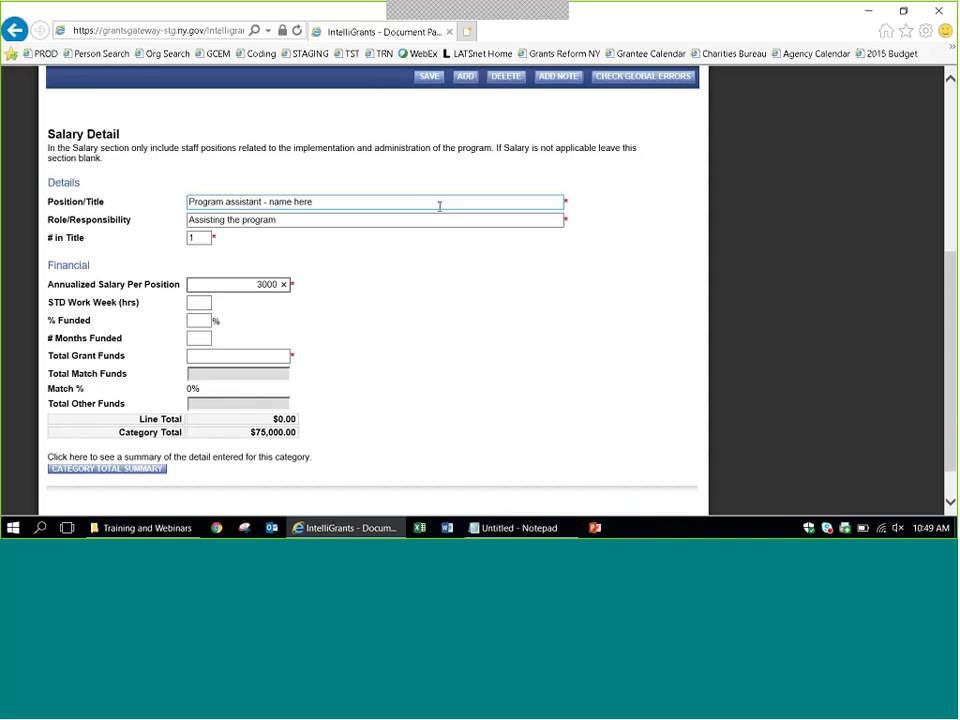
pyautogui.press('Tab')
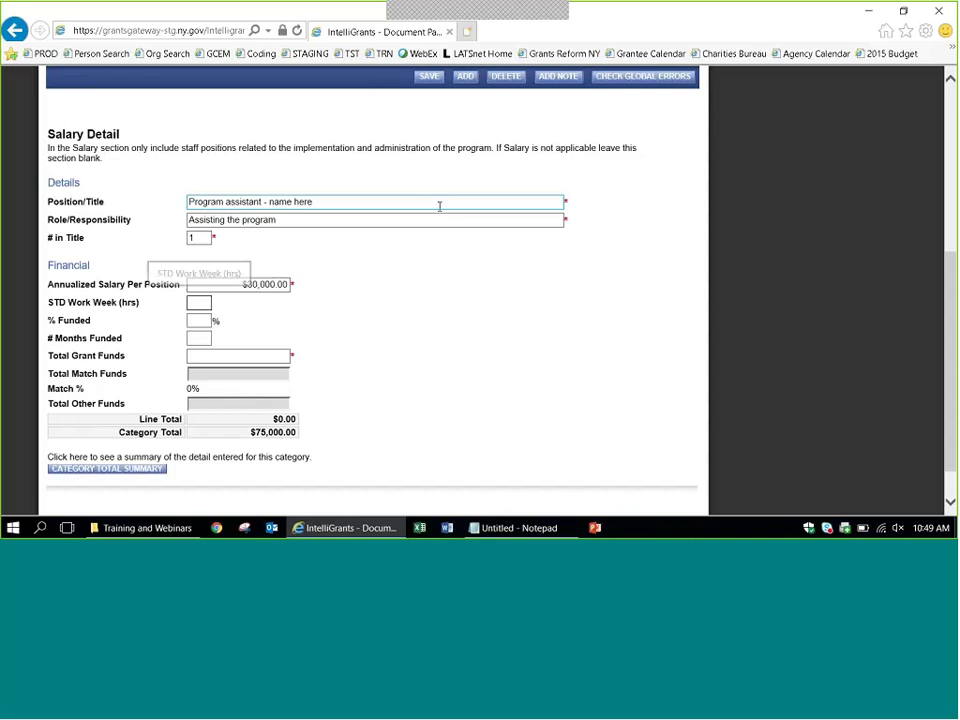
pyautogui.write('10')
pyautogui.press('Tab')
pyautogui.write('12')
pyautogui.press('Tab')
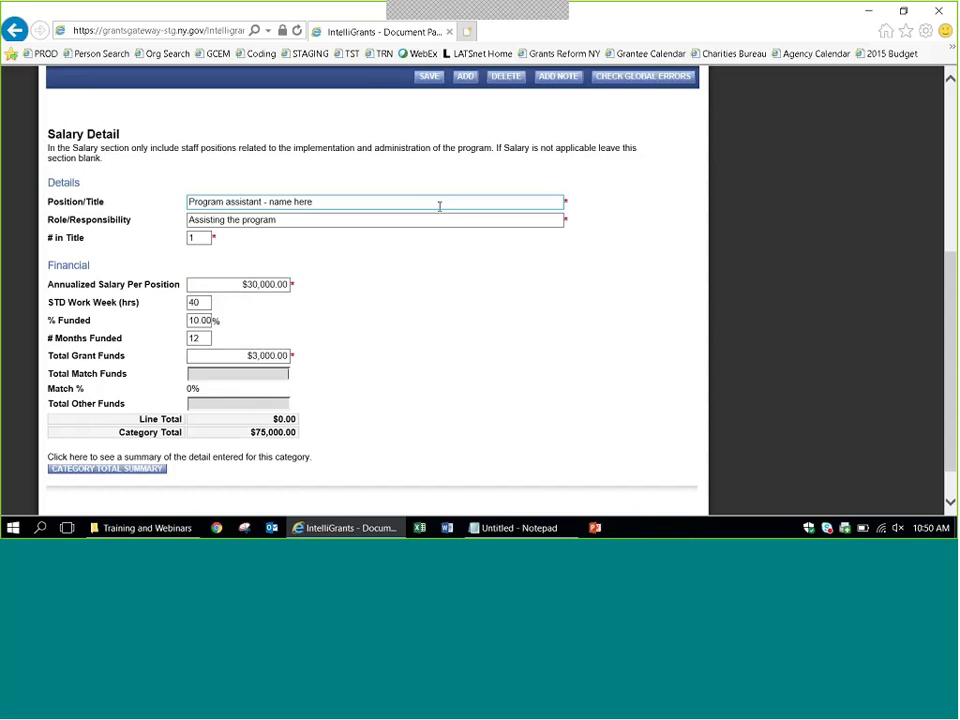
pyautogui.click(428, 76)
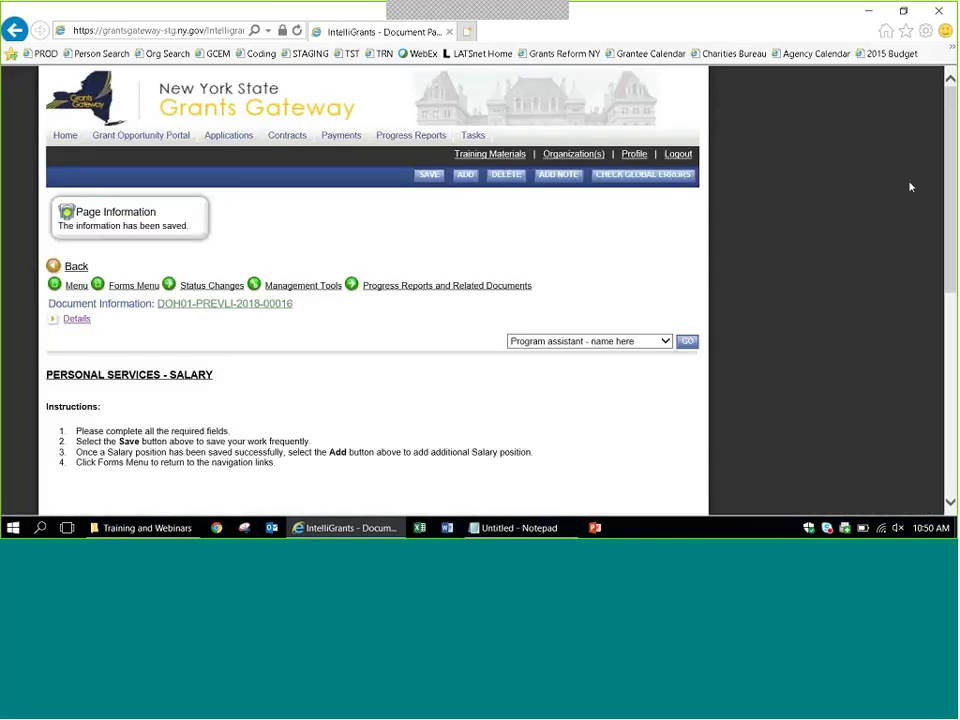
pyautogui.scroll(-5, 910, 187)
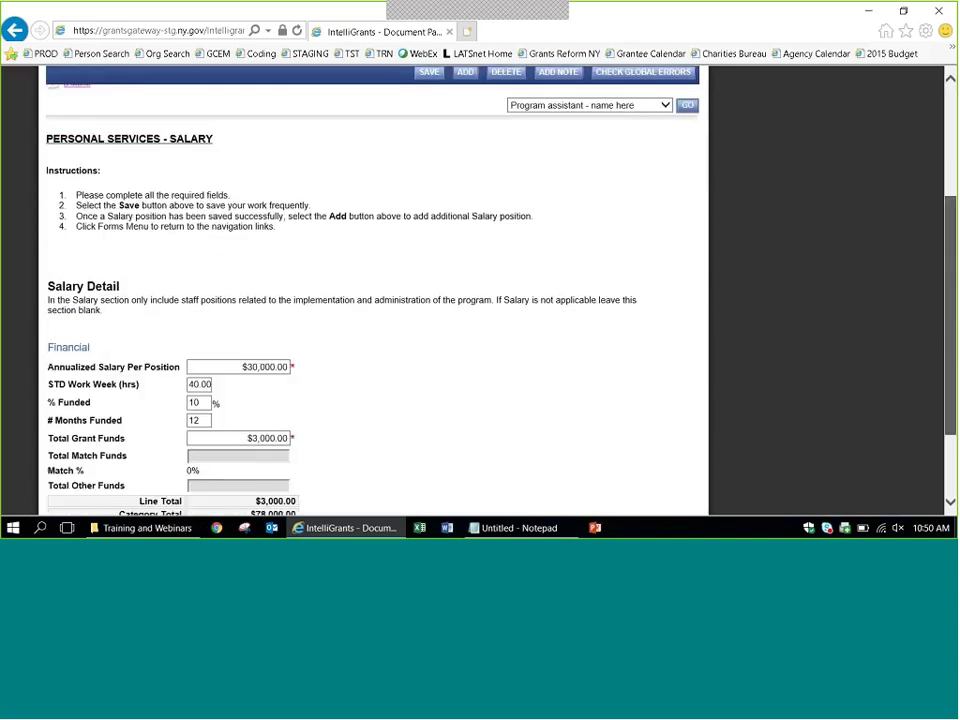
pyautogui.scroll(-2, 370, 290)
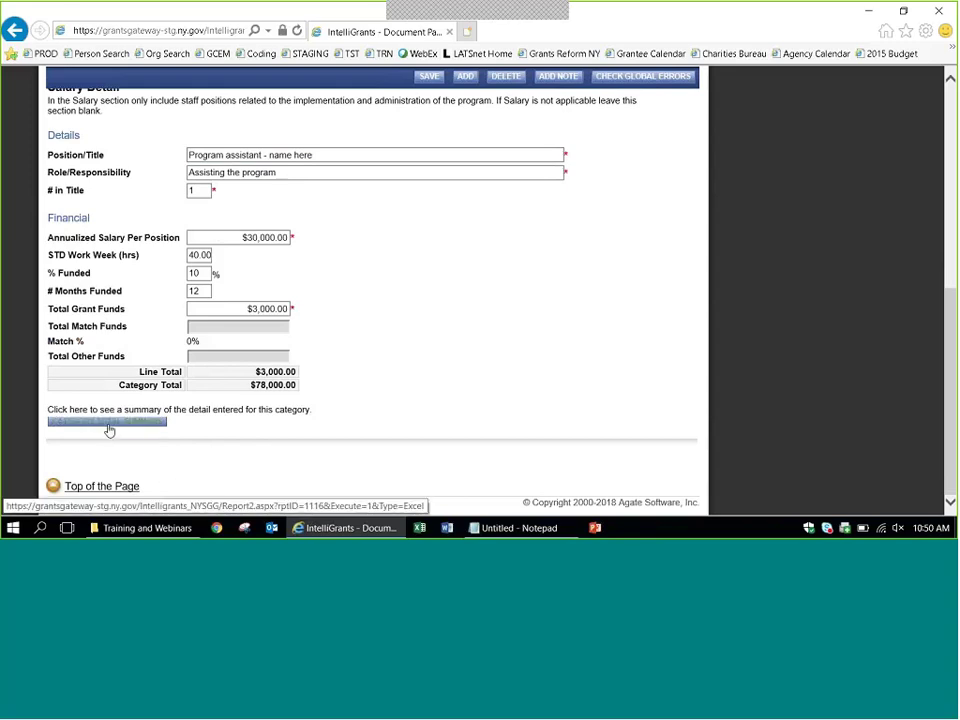
# Export the salary category summary as a spreadsheet and open it in Excel with editing enabled.
pyautogui.click(109, 428)
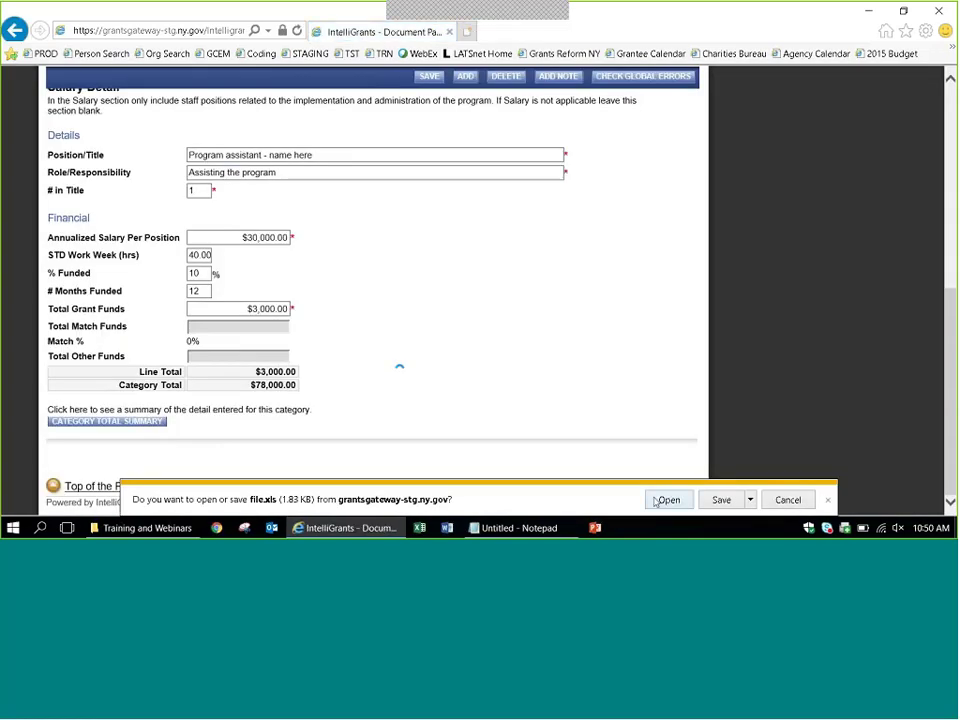
pyautogui.click(666, 500)
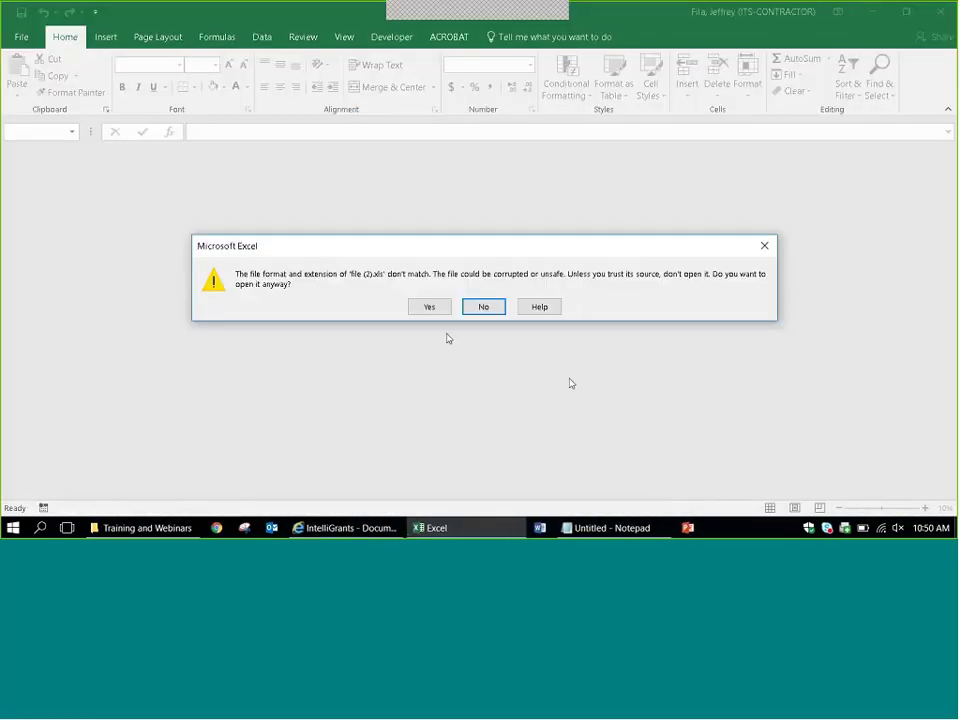
pyautogui.click(429, 306)
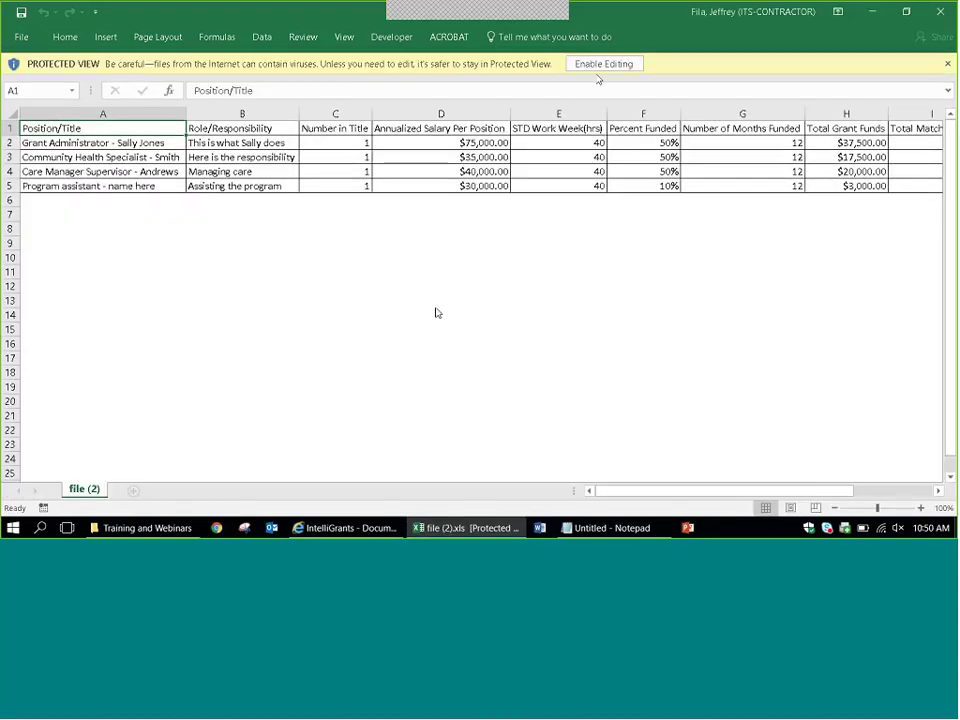
pyautogui.click(601, 65)
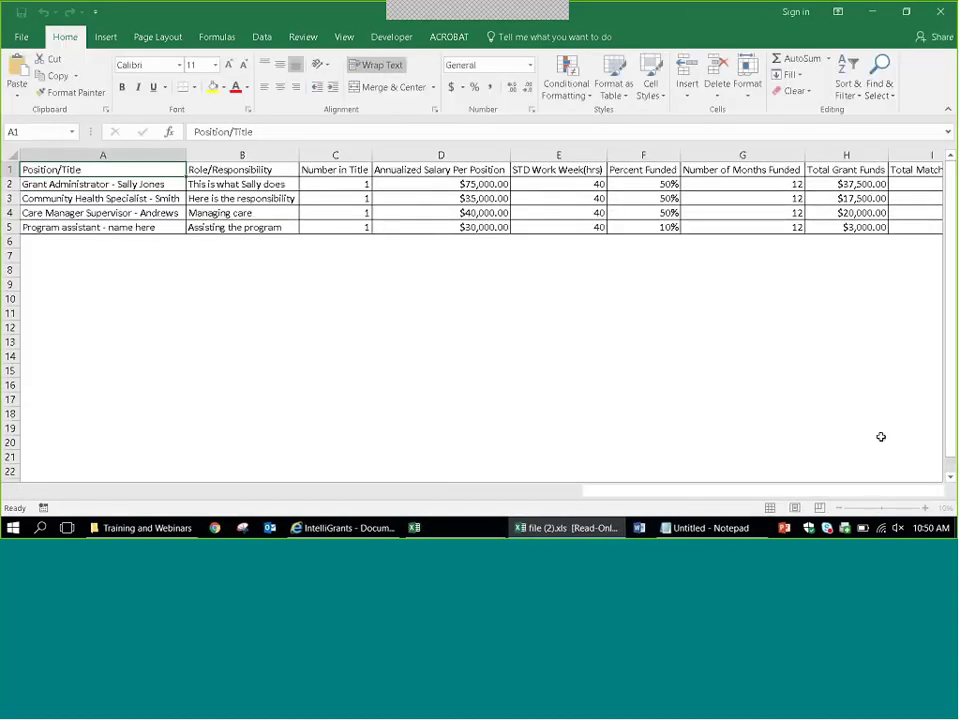
# Zoom the sheet to 120% and review the position titles, roles, annualized salaries and Total Grant in H2.
pyautogui.click(920, 508)
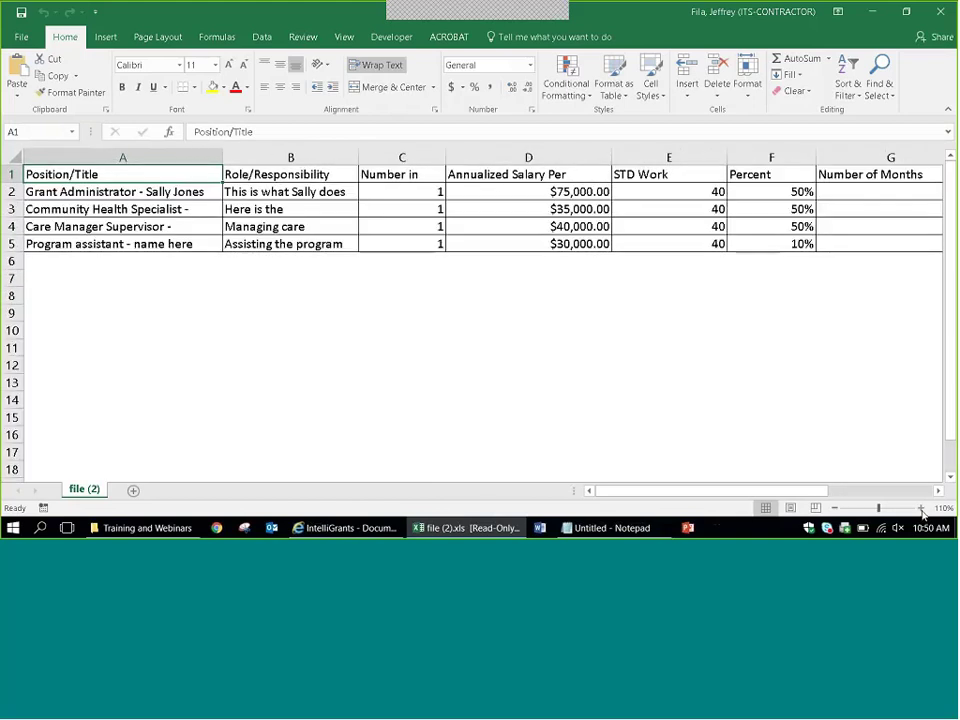
pyautogui.click(921, 508)
pyautogui.moveTo(114, 198); pyautogui.dragTo(146, 246)
pyautogui.moveTo(300, 192); pyautogui.dragTo(321, 244)
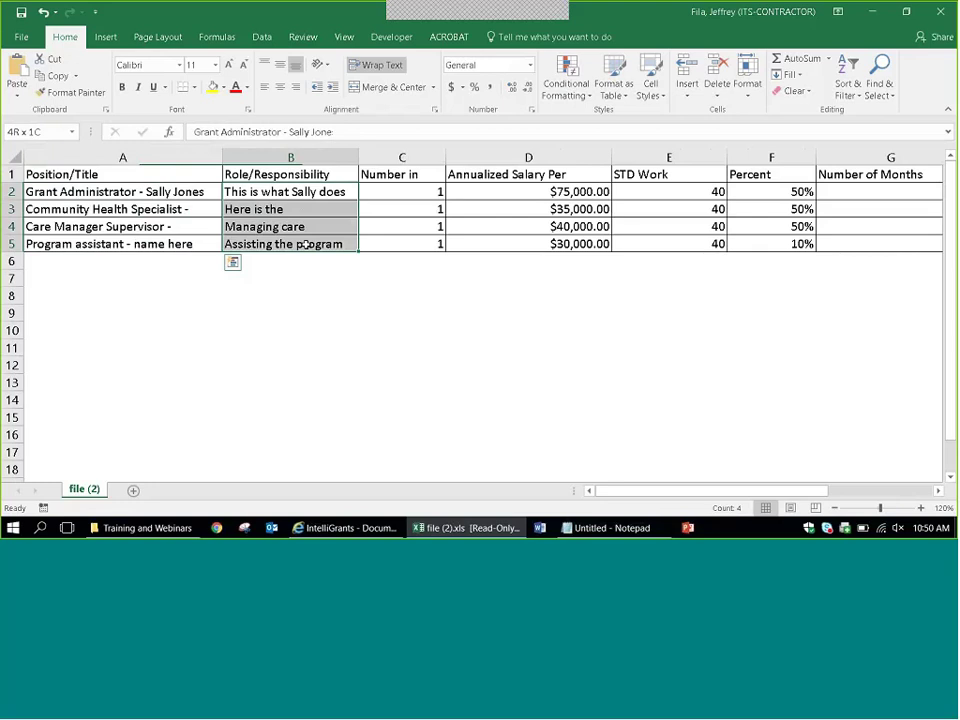
pyautogui.moveTo(495, 192); pyautogui.dragTo(494, 246)
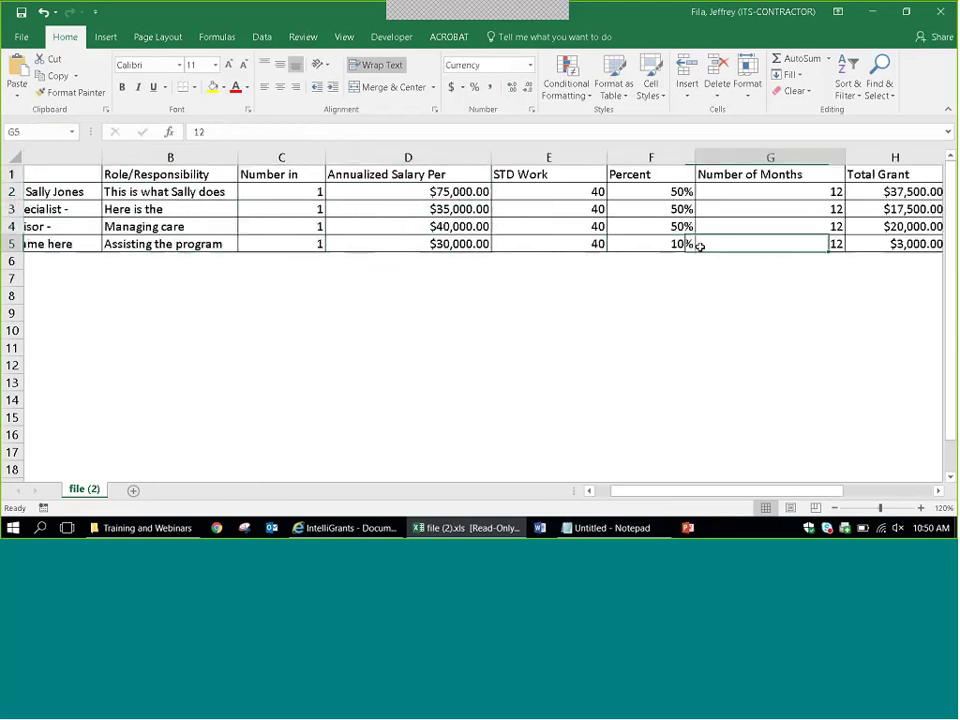
pyautogui.press('Right')
pyautogui.press('Right')
pyautogui.press('Right')
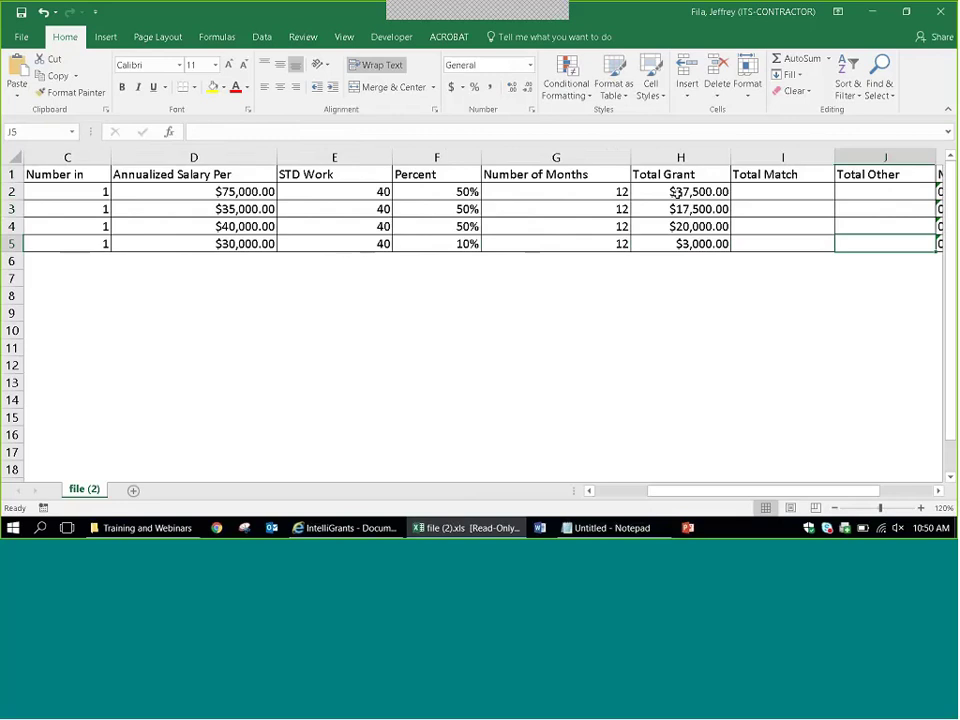
pyautogui.click(676, 195)
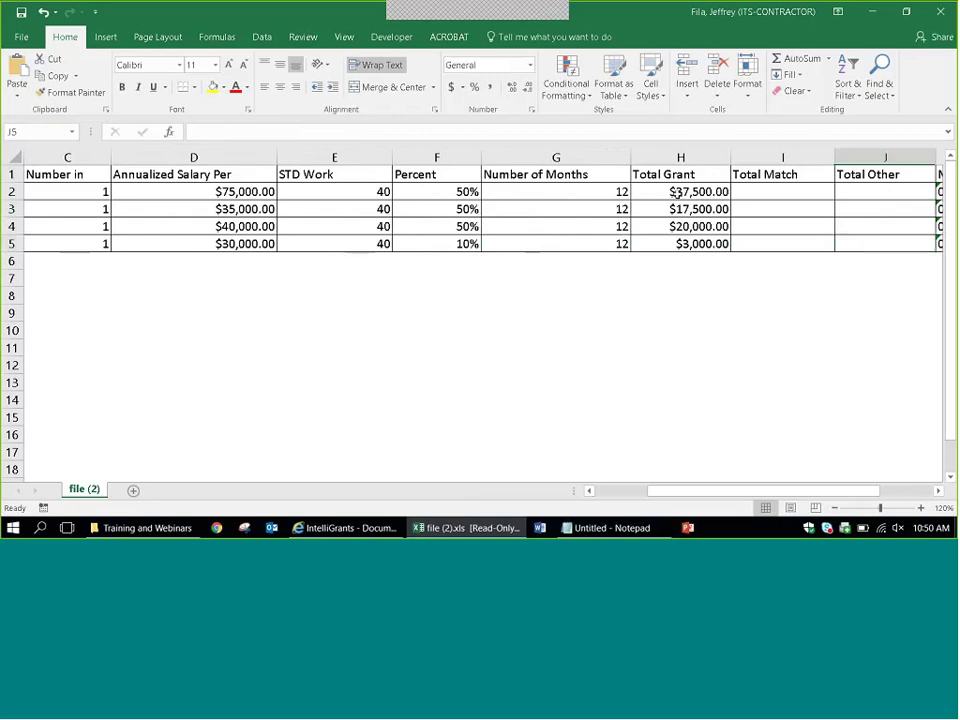
pyautogui.press('Left')
pyautogui.press('Left')
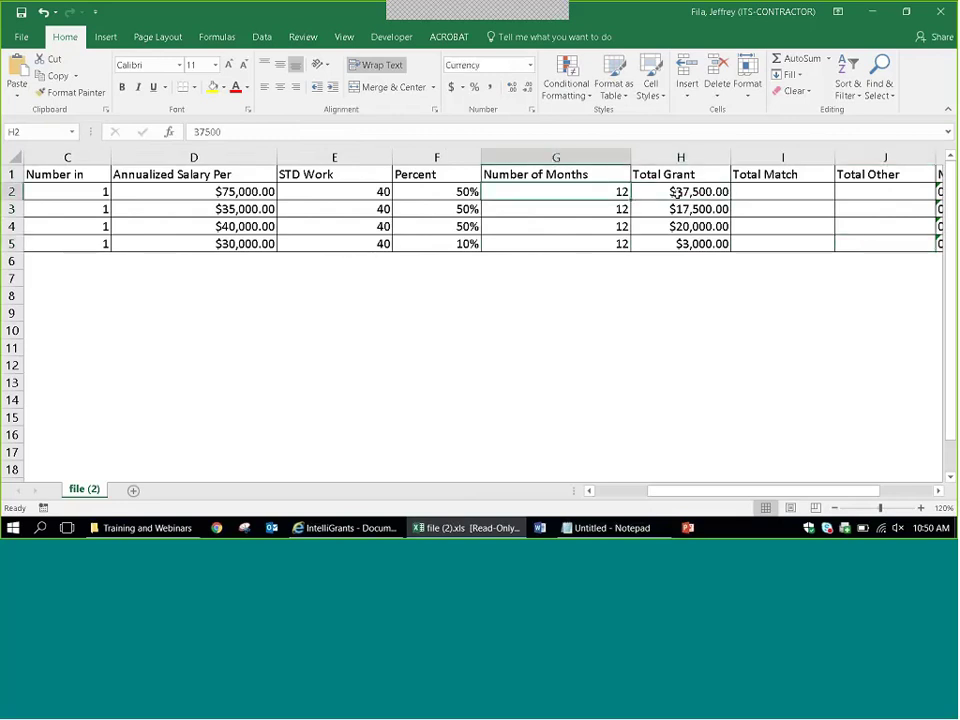
pyautogui.press('Home')
pyautogui.press('Down')
pyautogui.press('Down')
pyautogui.press('Down')
pyautogui.press('Down')
pyautogui.press('Up')
pyautogui.press('Up')
pyautogui.press('Up')
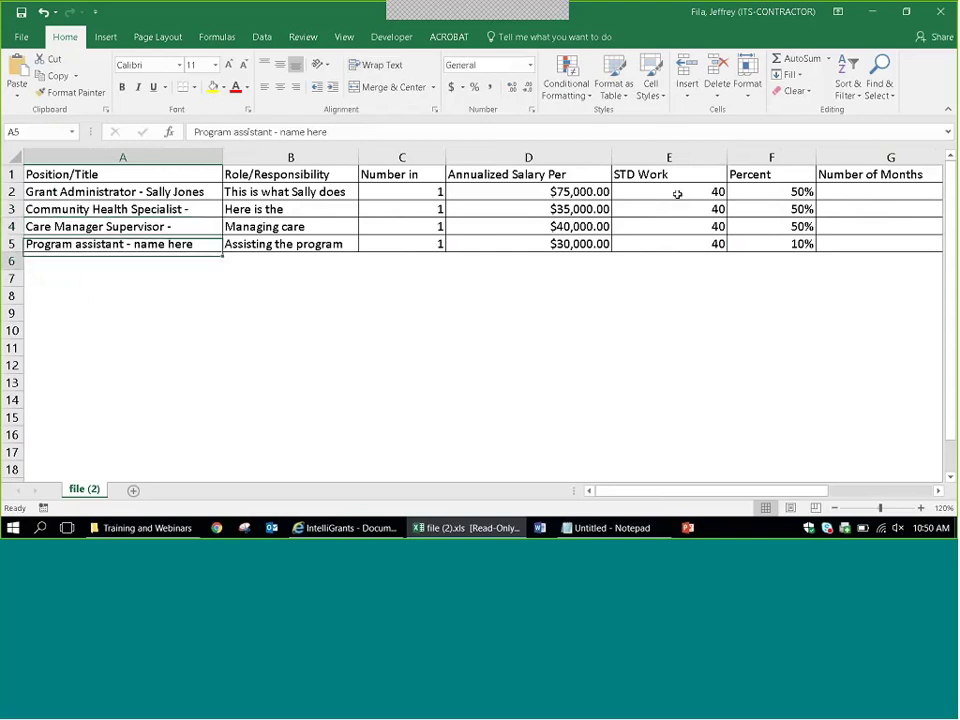
pyautogui.press('Down')
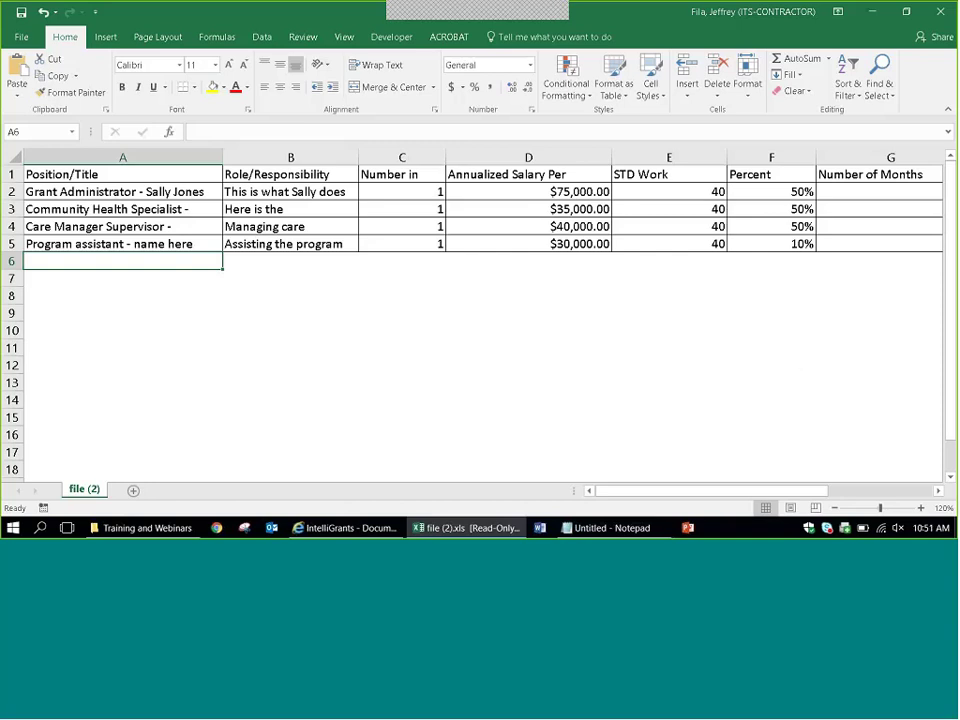
# Widen column B to show the full role descriptions, then close the workbook without saving.
pyautogui.click(274, 241)
pyautogui.hotkey('ctrl', 'c')
pyautogui.click(316, 208)
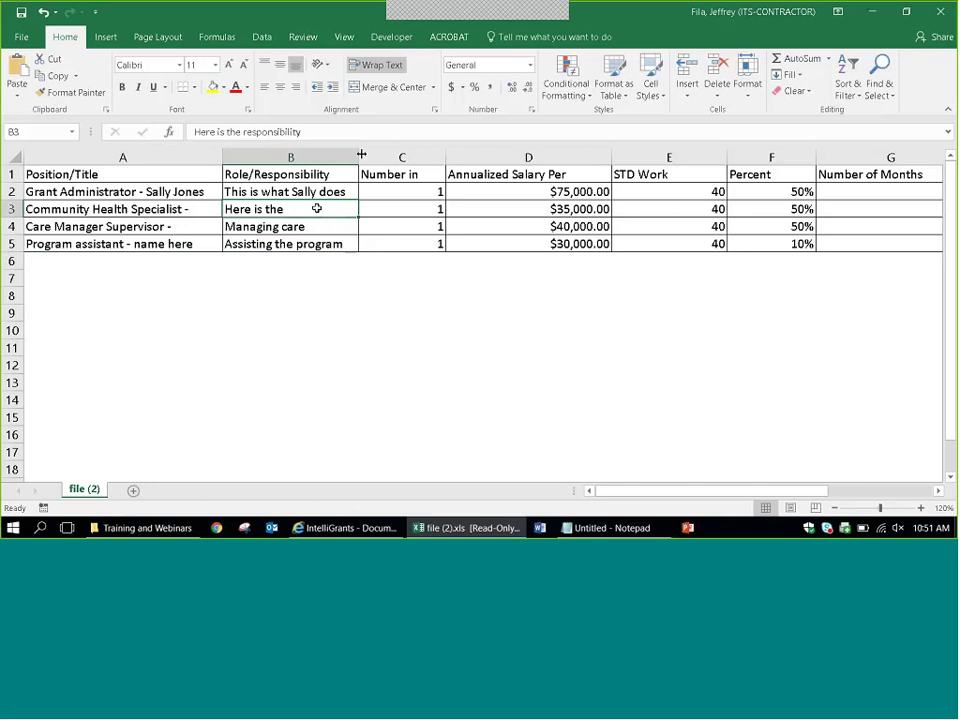
pyautogui.moveTo(359, 157); pyautogui.dragTo(432, 160)
pyautogui.click(345, 243)
pyautogui.click(348, 209)
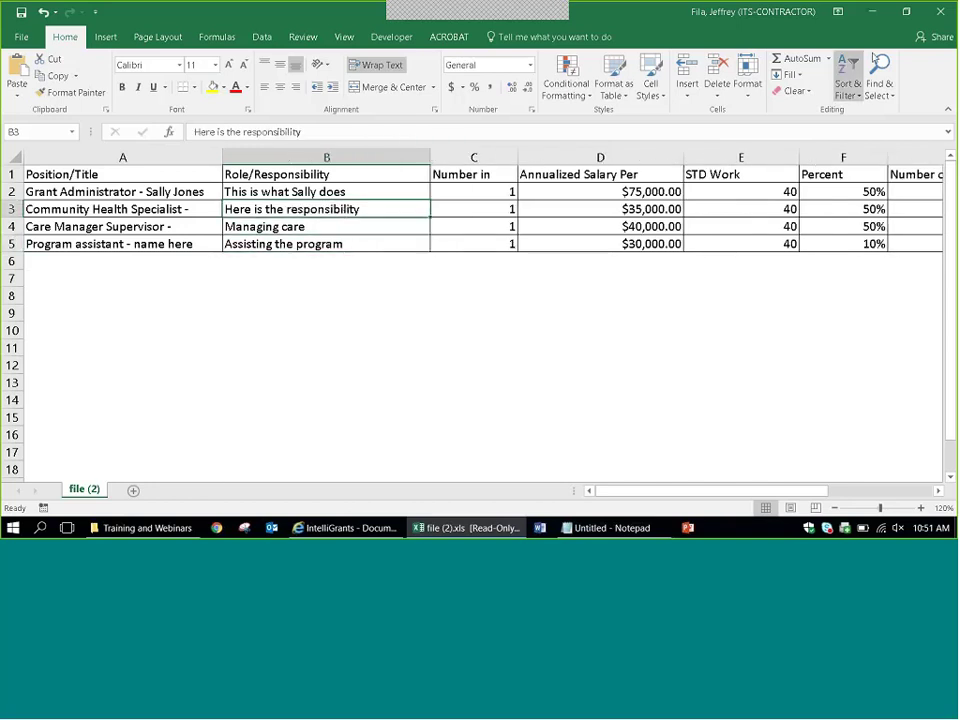
pyautogui.hotkey('ctrl', 'w')
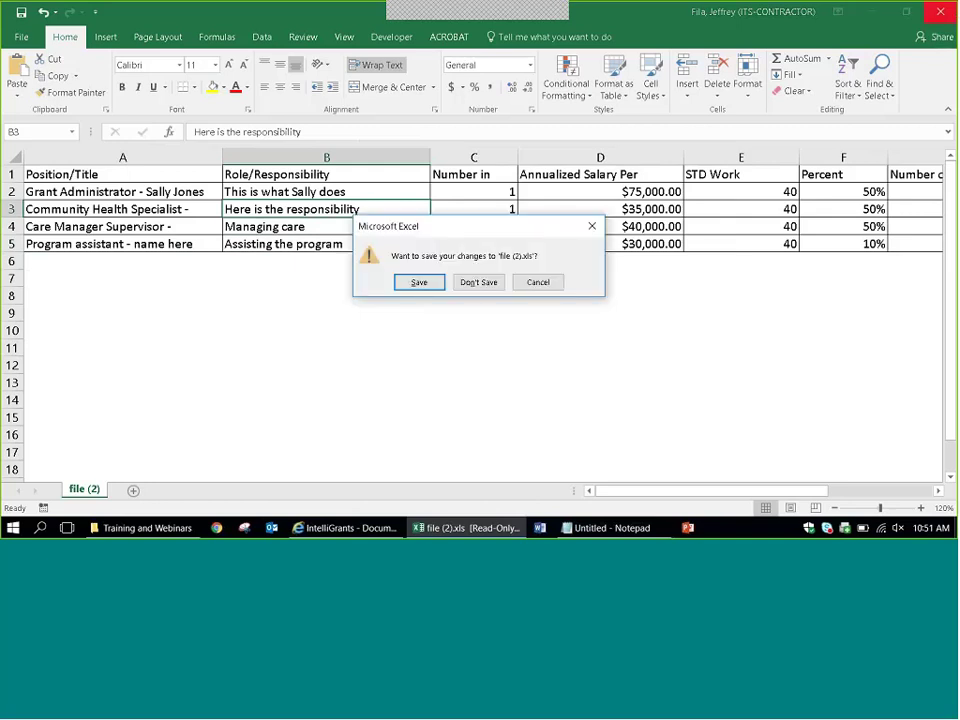
pyautogui.click(477, 282)
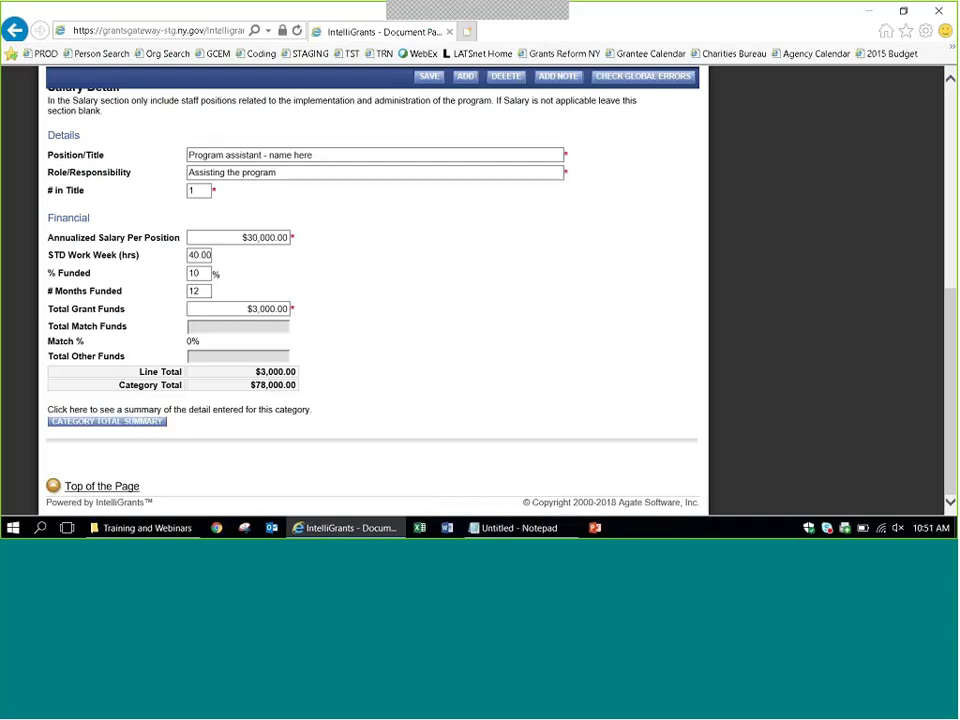
# Go back to the contract forms list and open the Expenditure Summary form.
pyautogui.scroll(1, 756, 385)
pyautogui.scroll(4, 756, 385)
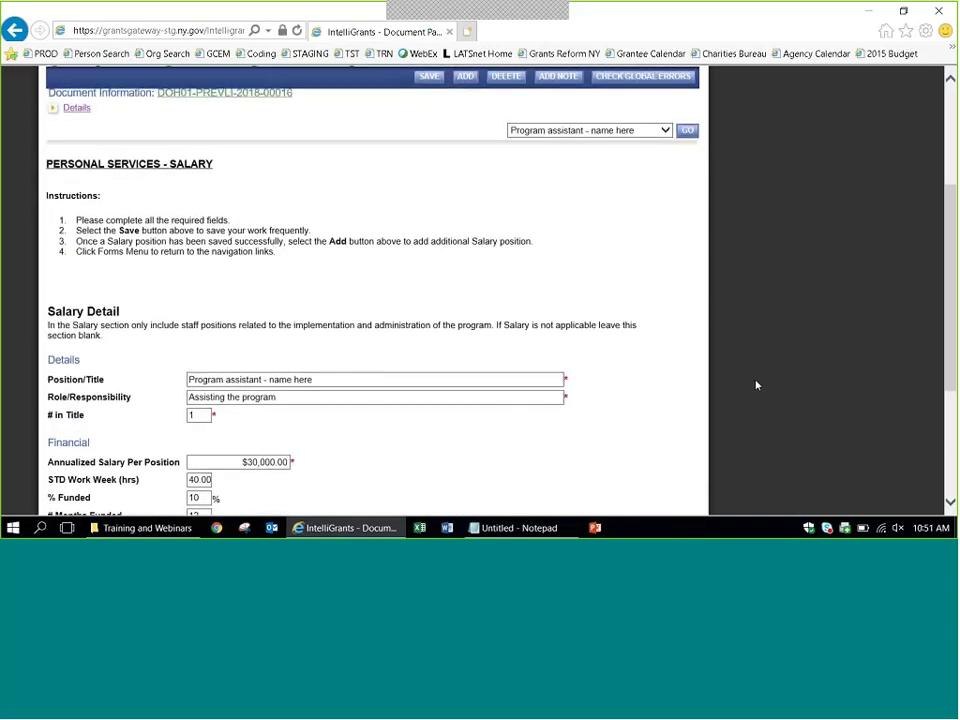
pyautogui.click(128, 131)
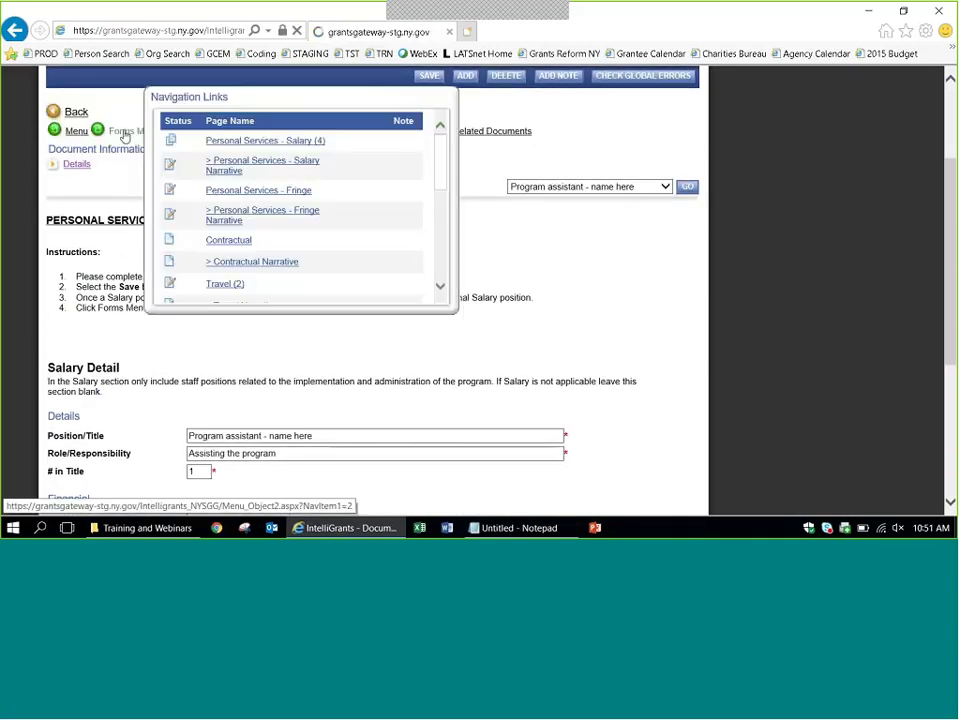
pyautogui.scroll(-5, 543, 246)
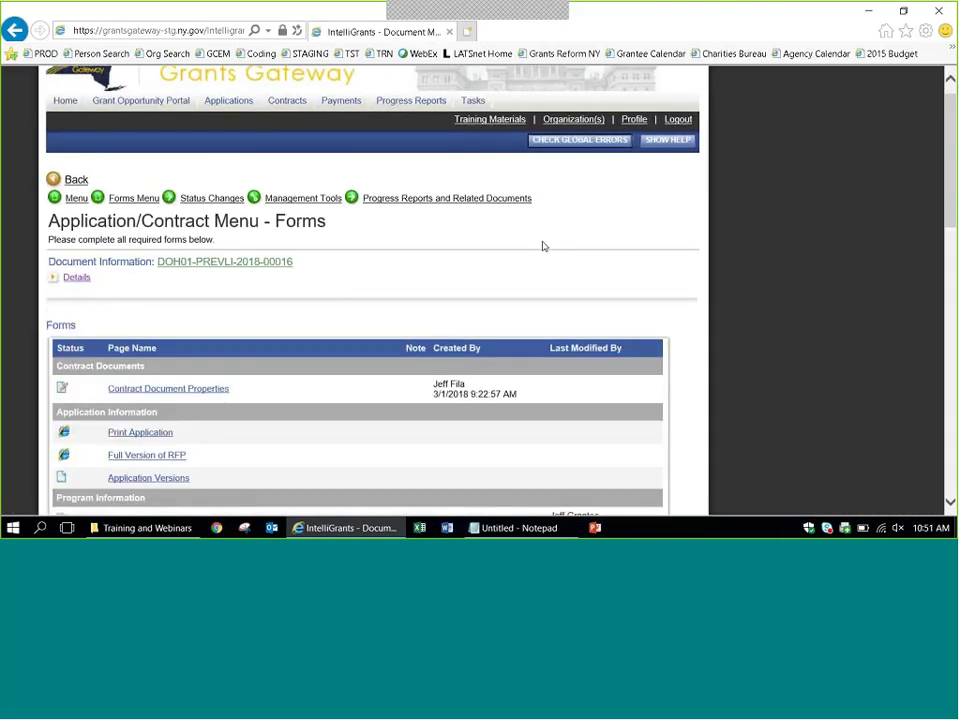
pyautogui.scroll(-10, 543, 246)
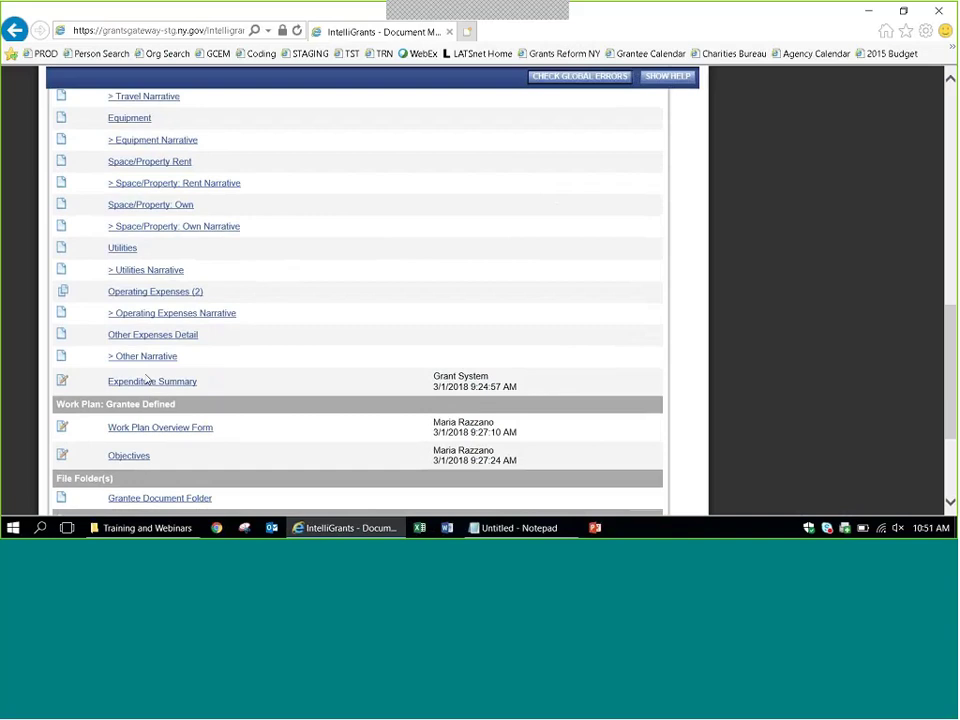
pyautogui.click(162, 385)
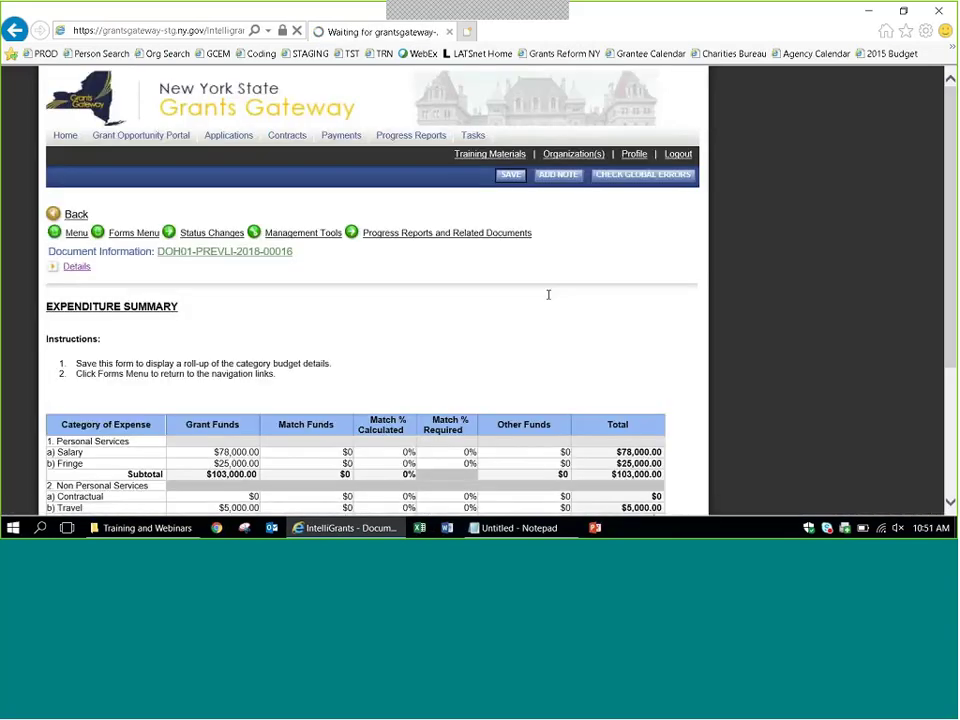
# Check the $115,000.00 total and the $103,000.00 Personal Services subtotal in the budget table.
pyautogui.scroll(-5, 549, 295)
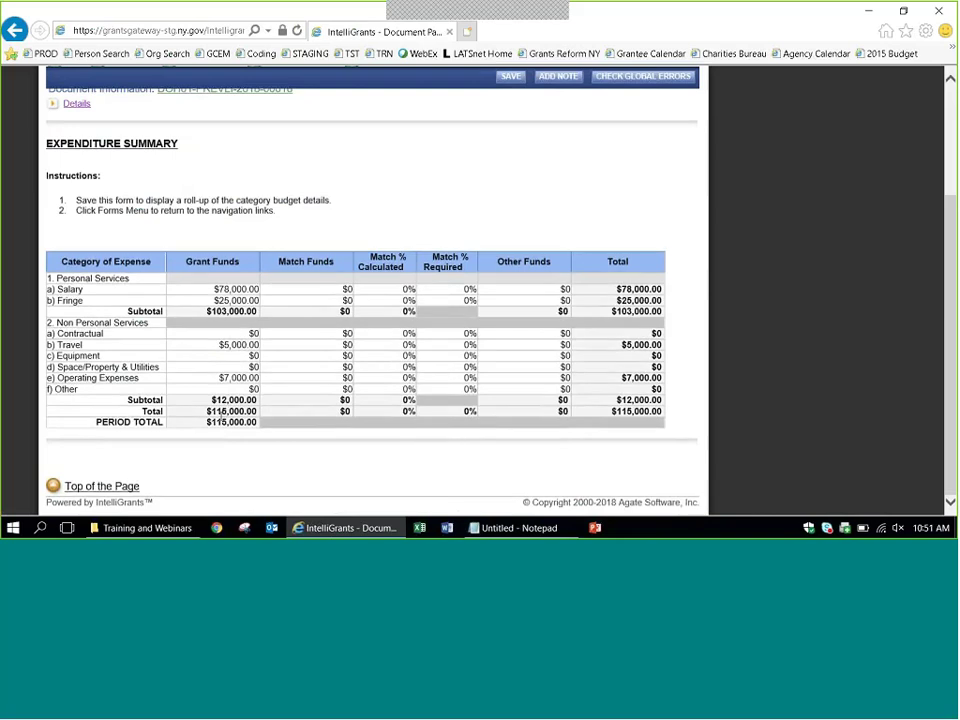
pyautogui.moveTo(196, 431); pyautogui.dragTo(259, 412)
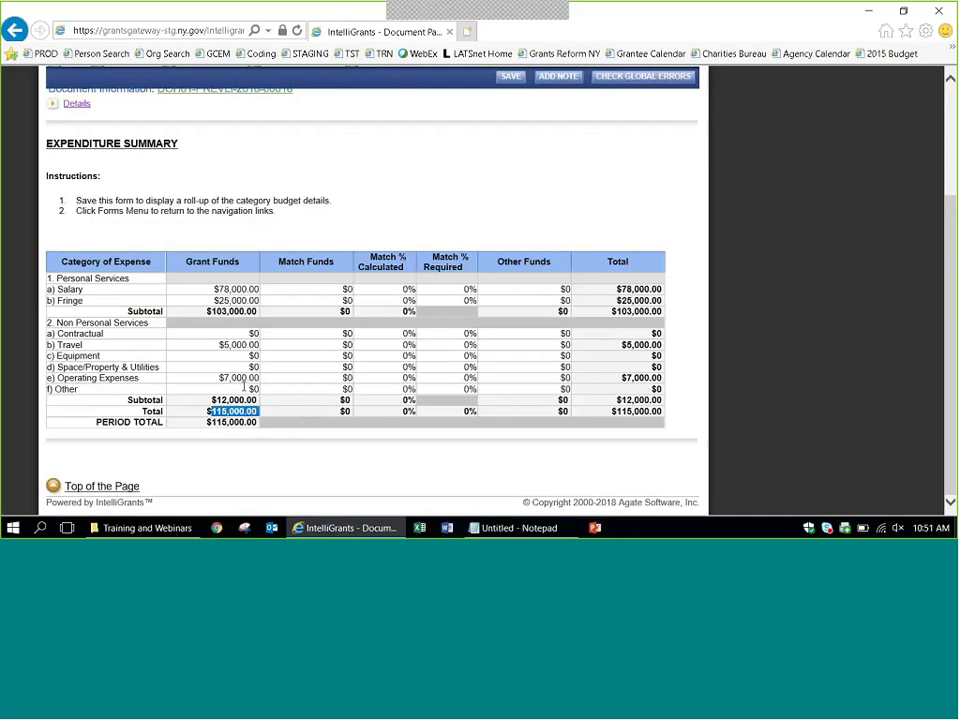
pyautogui.moveTo(208, 311); pyautogui.dragTo(258, 312)
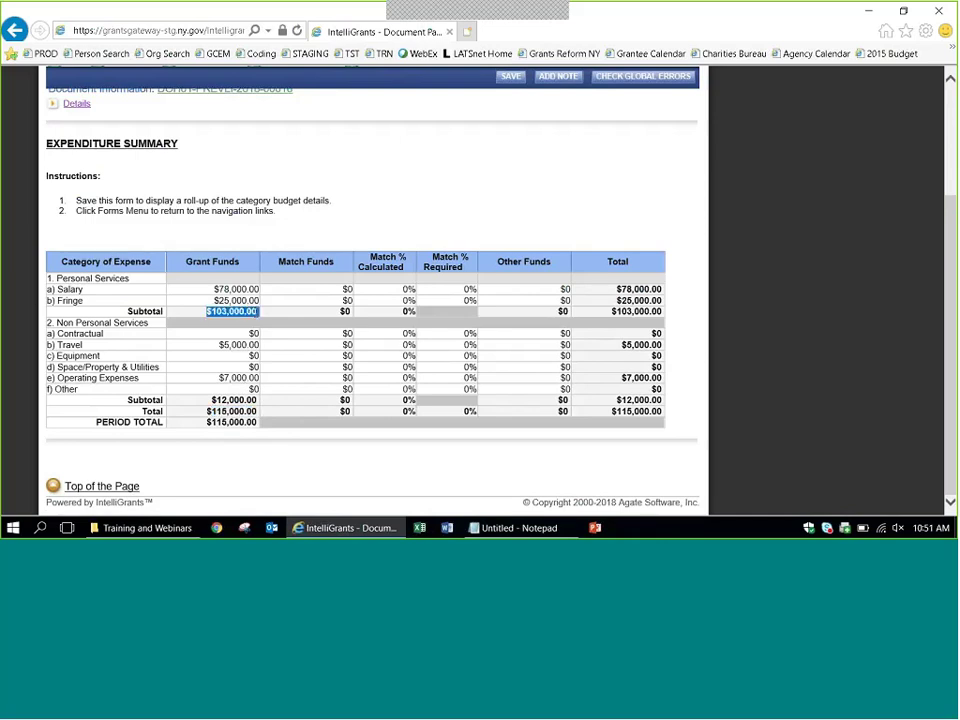
pyautogui.click(255, 399)
pyautogui.scroll(3, 954, 156)
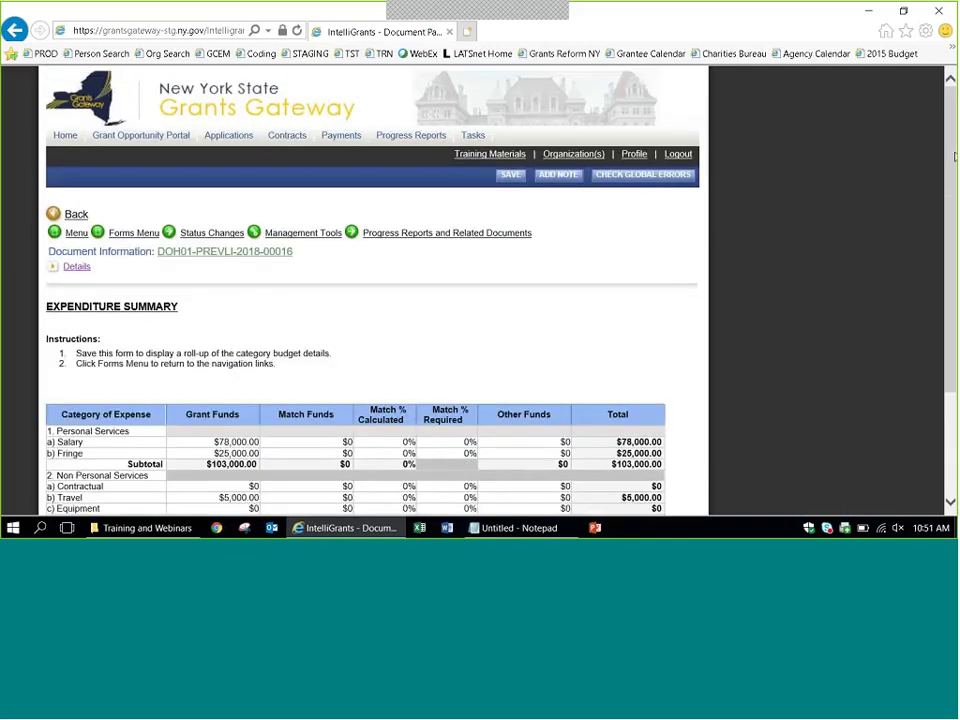
# Return to the Forms Menu and scroll down to the Work Plan Overview and Objectives forms.
pyautogui.click(124, 234)
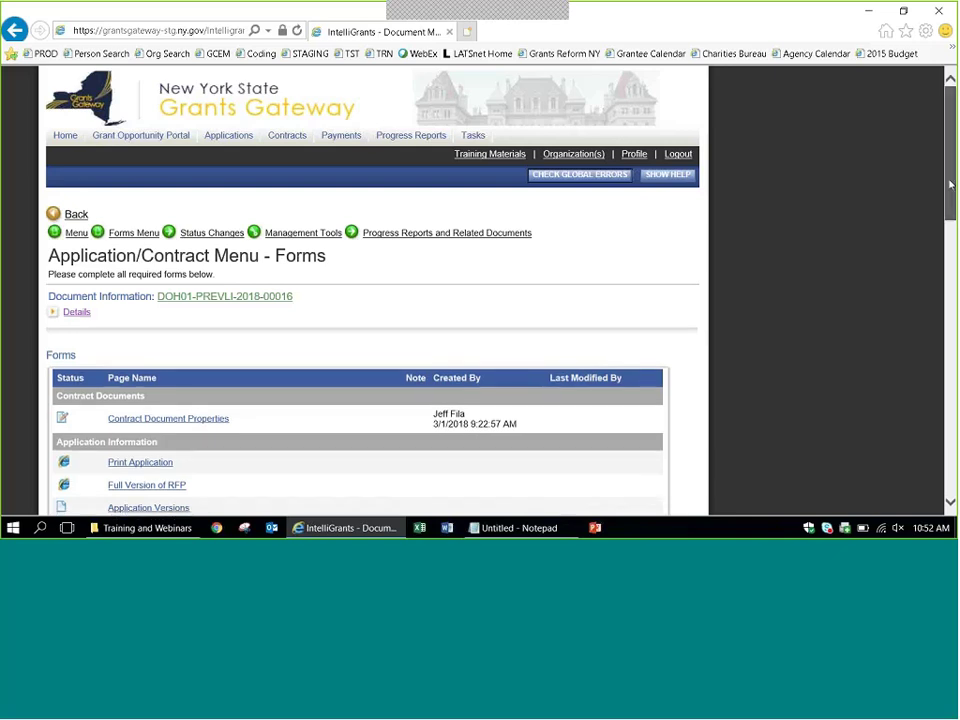
pyautogui.moveTo(950, 185); pyautogui.dragTo(950, 270)
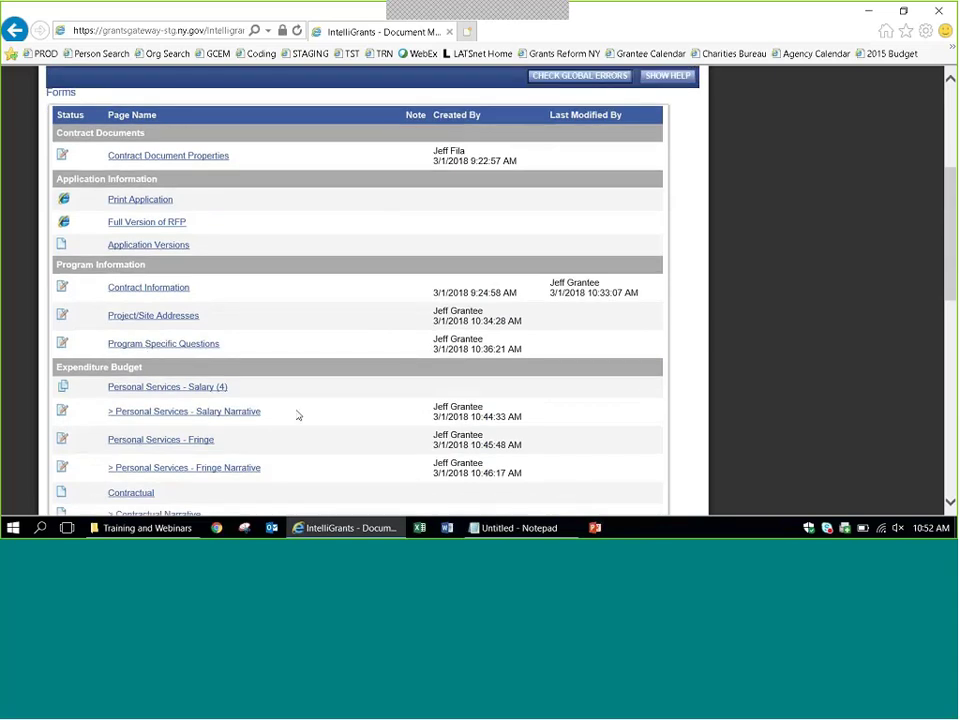
pyautogui.moveTo(950, 235); pyautogui.dragTo(950, 440)
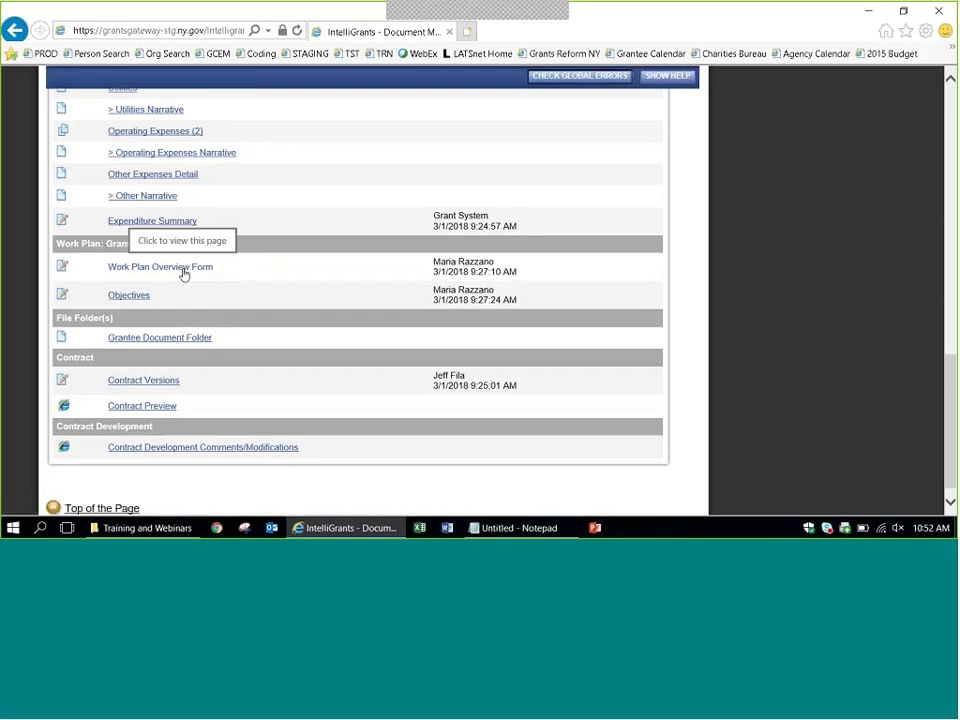
# In the Grantee Document Folder, describe a document as 'Sample attachment' and attach Sample Attachment.pdf from the Desktop.
pyautogui.click(183, 342)
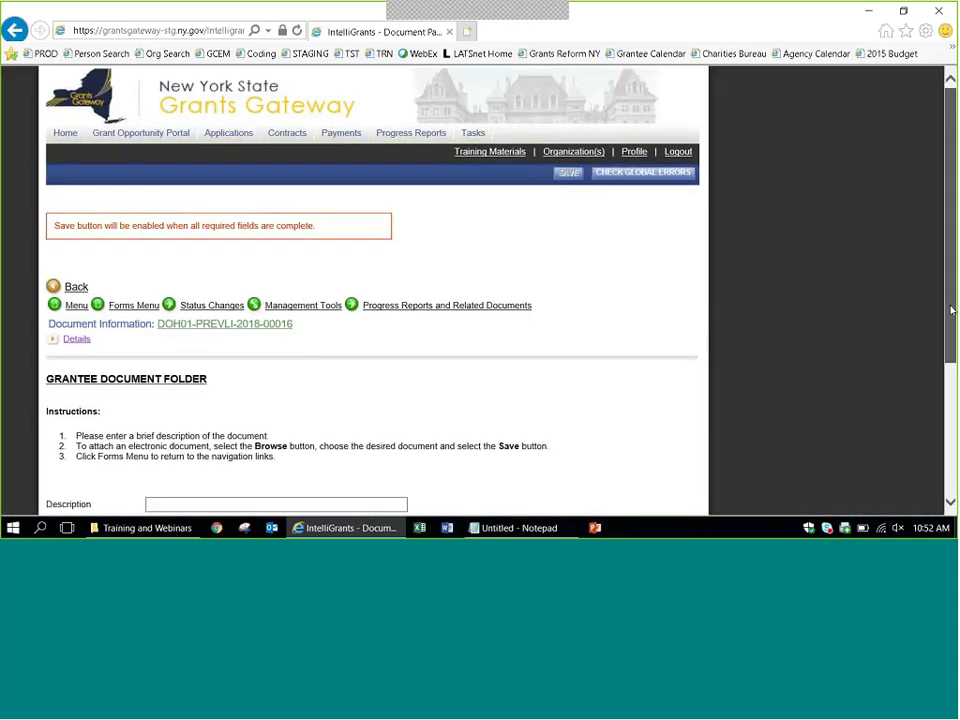
pyautogui.scroll(-3, 952, 328)
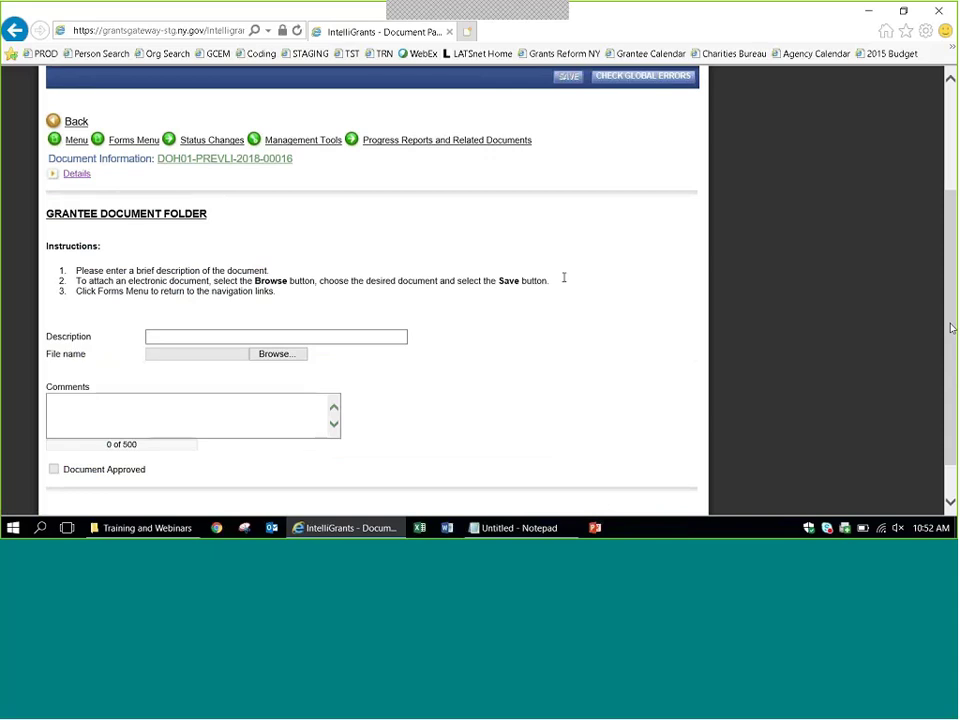
pyautogui.click(352, 334)
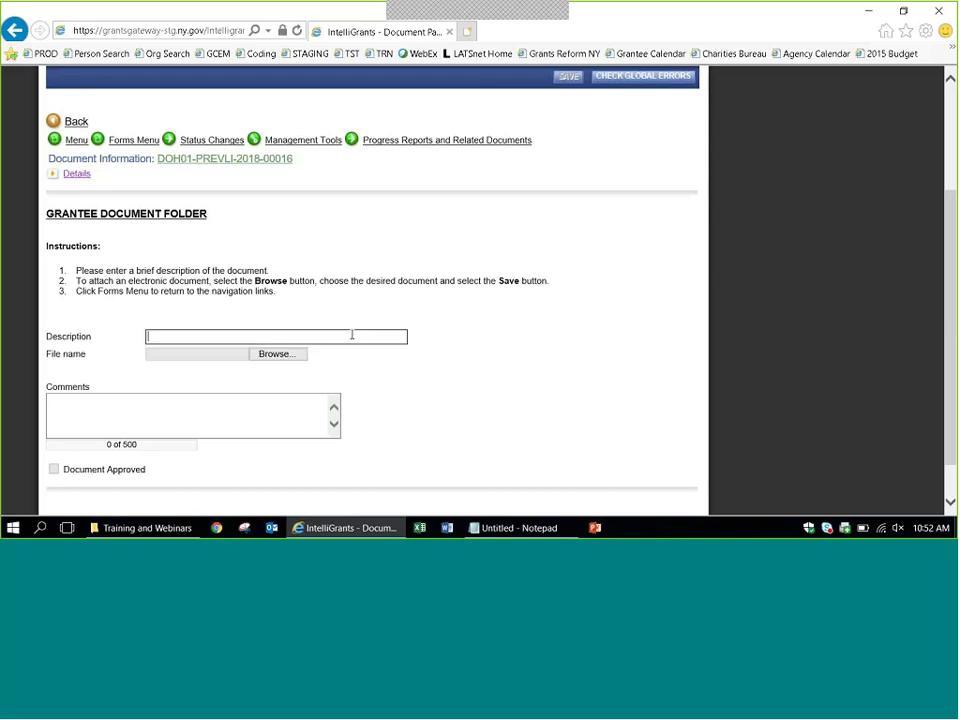
pyautogui.write('Sample att')
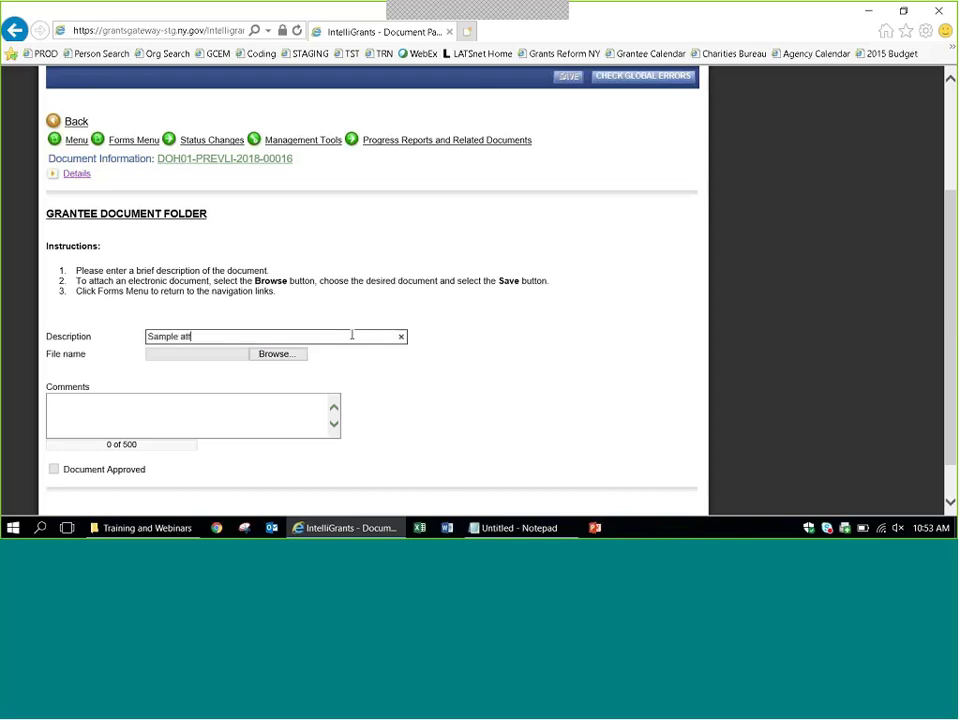
pyautogui.write('achment')
pyautogui.click(284, 355)
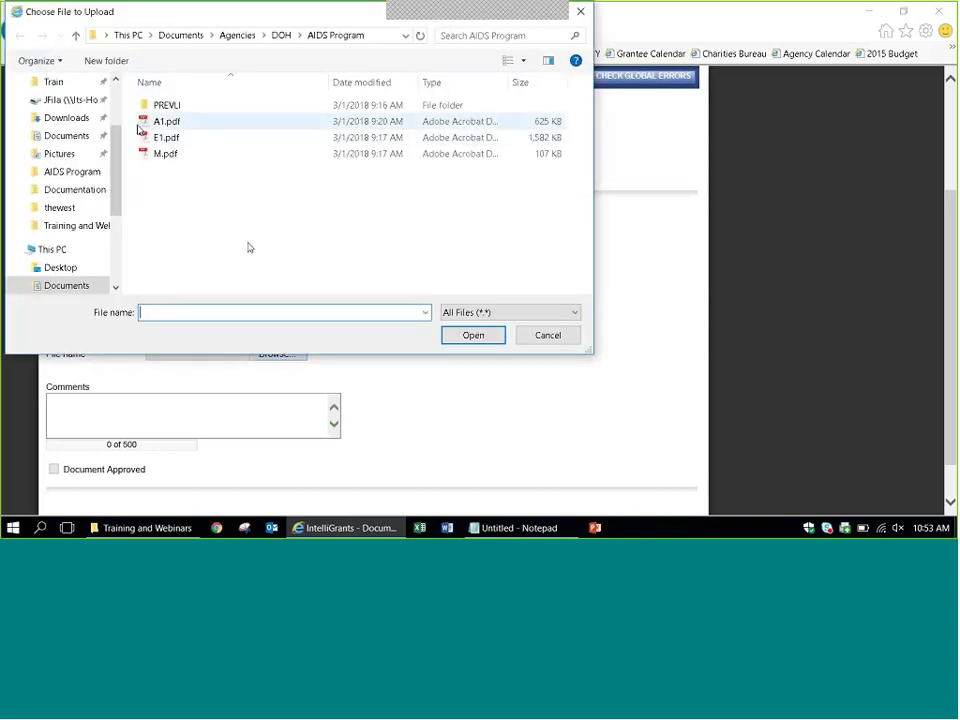
pyautogui.click(60, 112)
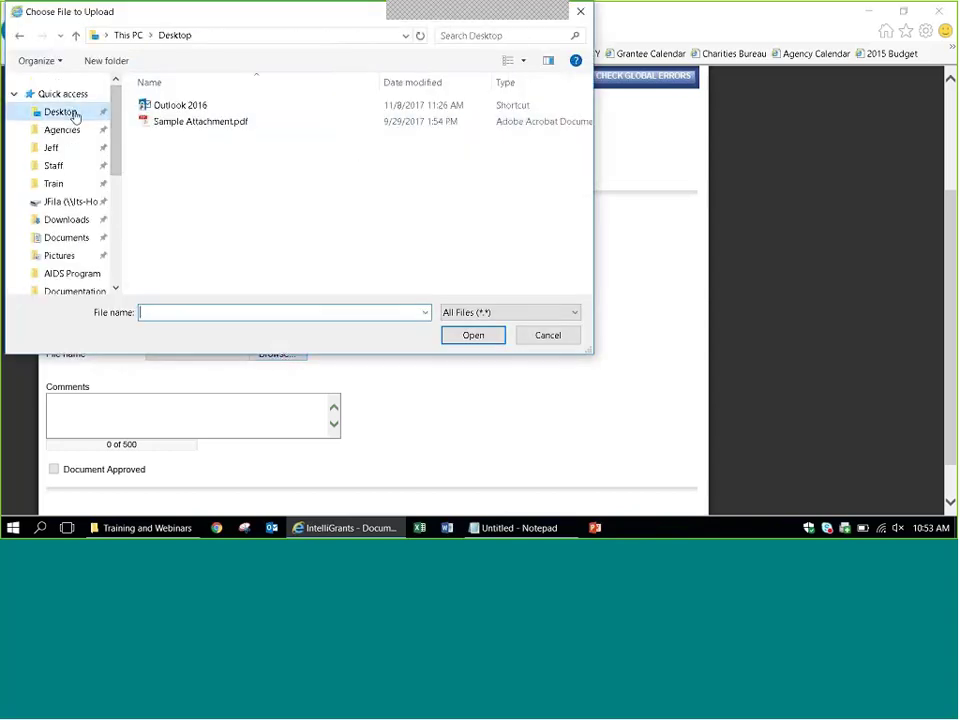
pyautogui.doubleClick(176, 122)
# Add the comment 'Here is a n explanation', save the attachment, and return to the forms menu.
pyautogui.click(212, 353)
pyautogui.write('Here ')
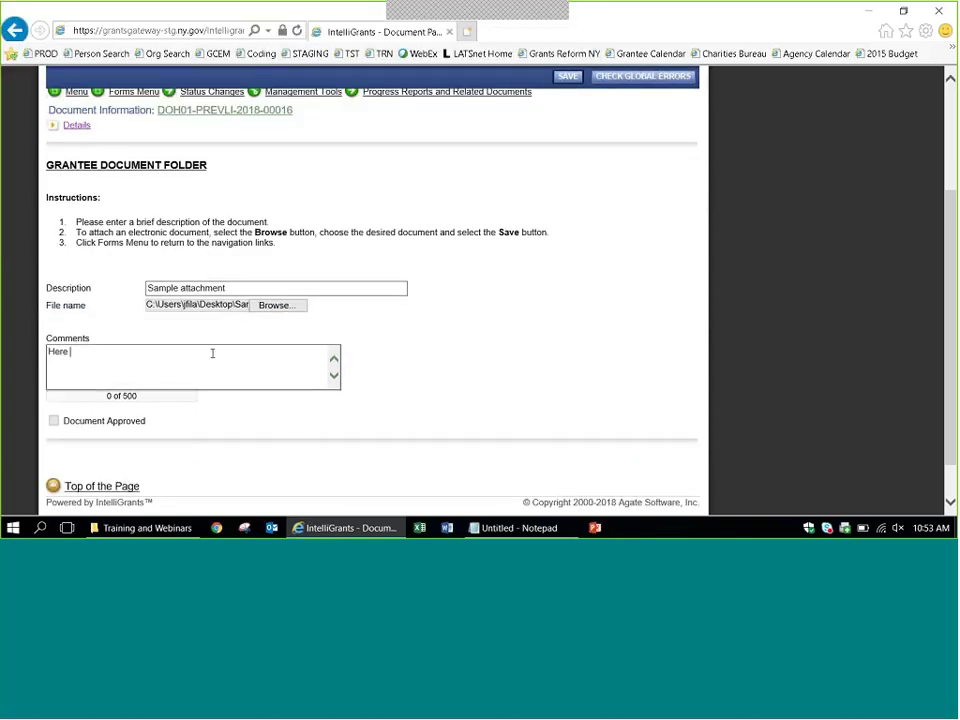
pyautogui.write('is a n explanation')
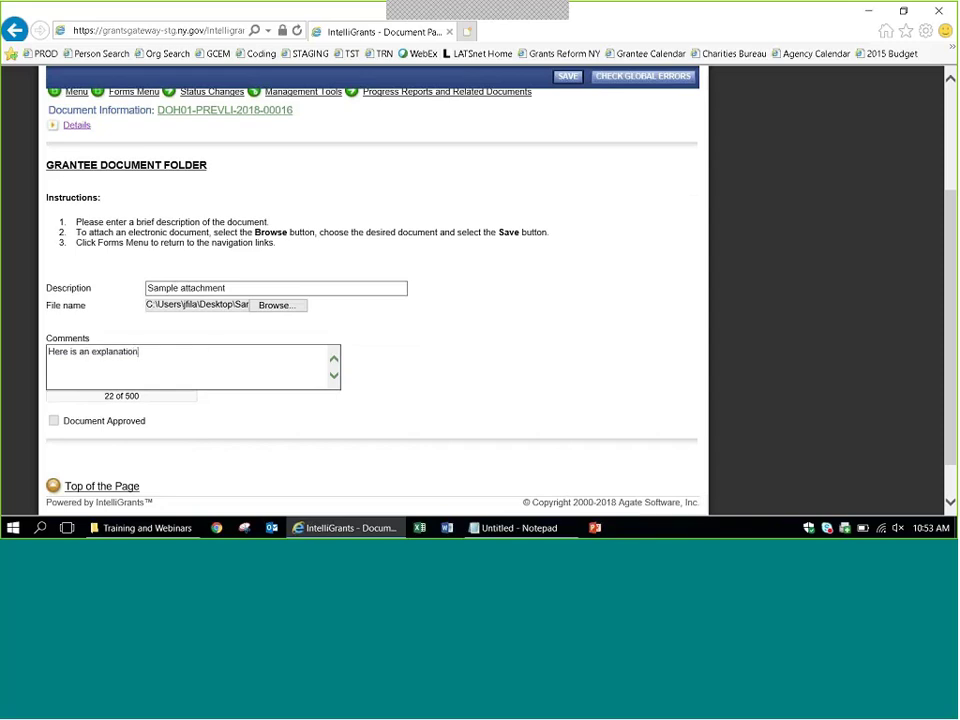
pyautogui.click(566, 80)
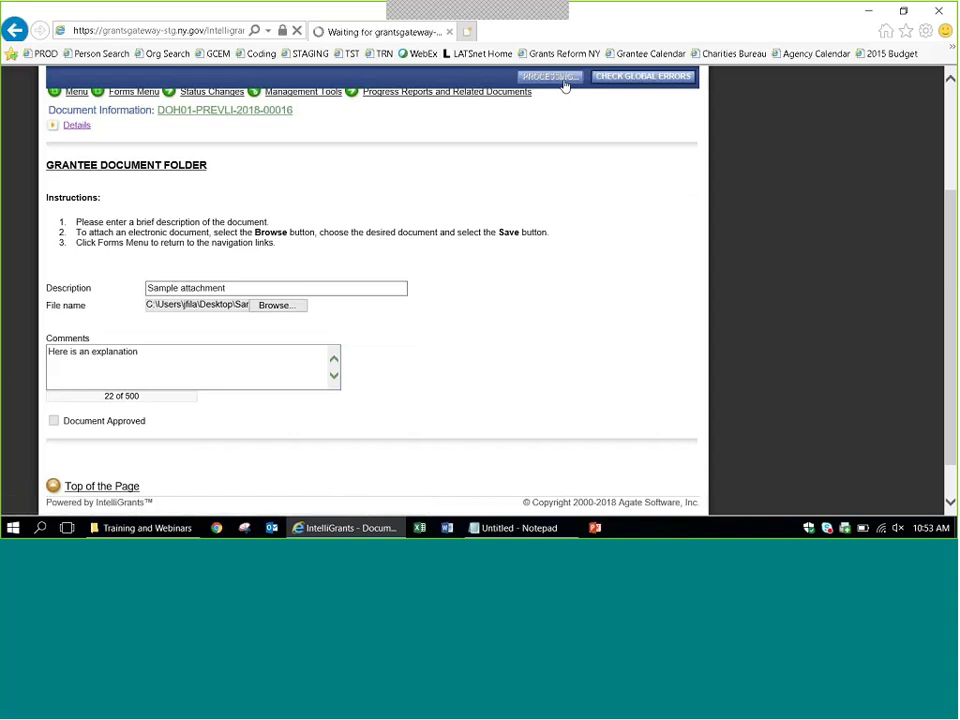
pyautogui.scroll(-2, 213, 318)
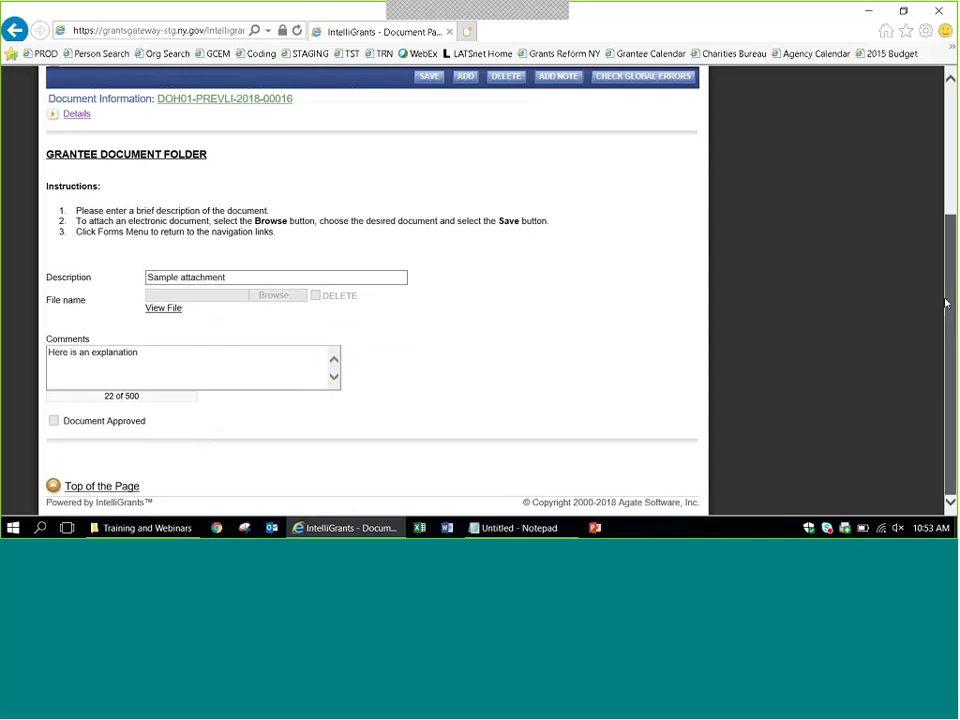
pyautogui.scroll(1, 945, 300)
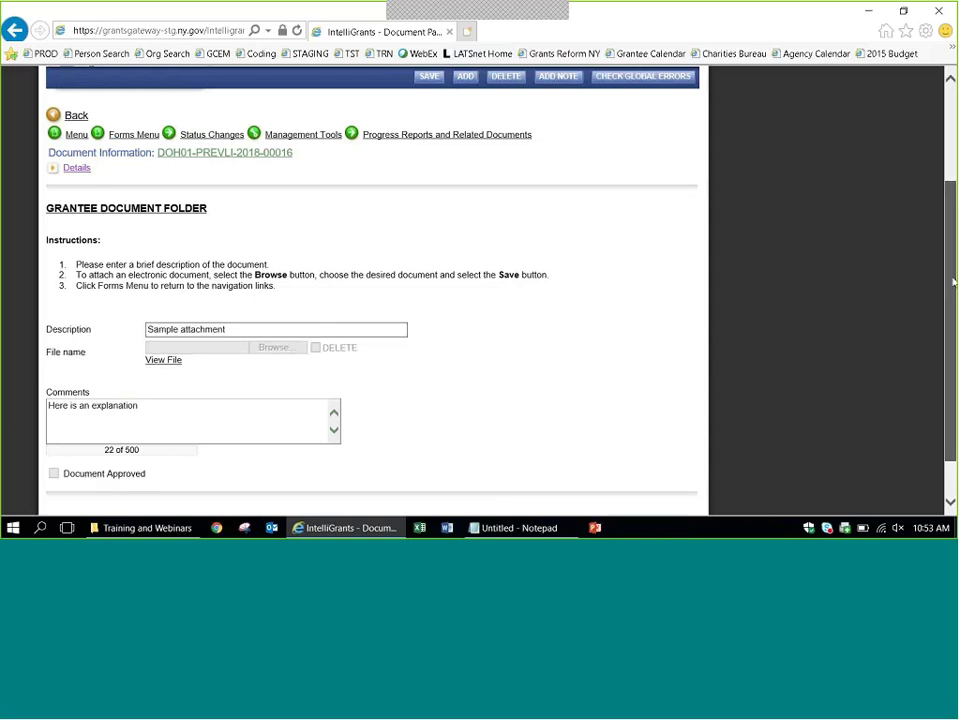
pyautogui.click(122, 273)
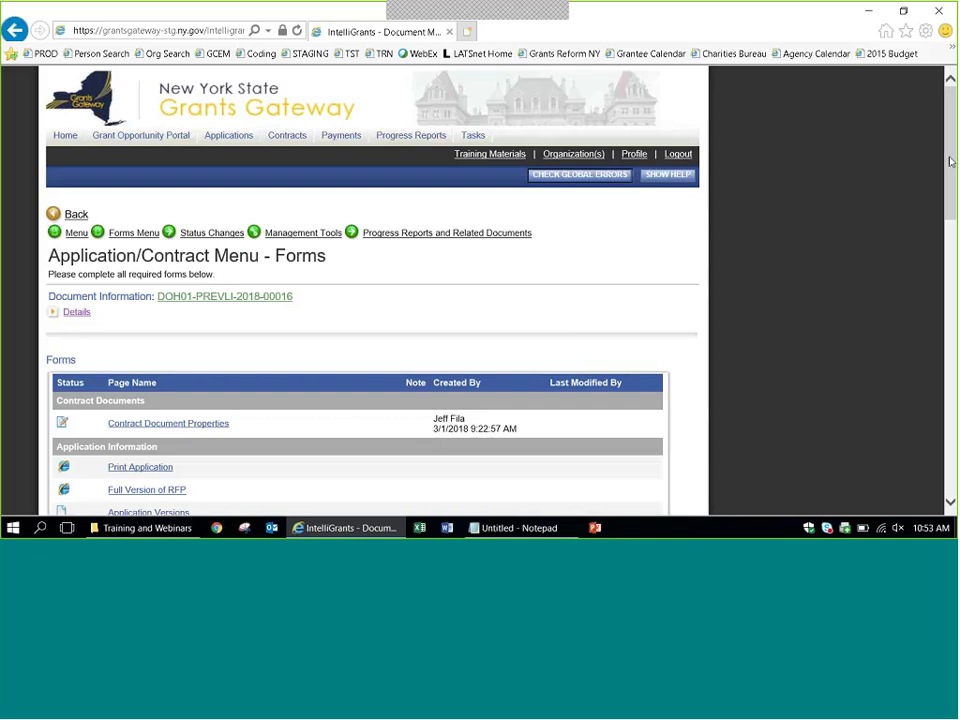
# Generate the Contract Preview PDF from the forms list and open the downloaded file.
pyautogui.moveTo(950, 162); pyautogui.dragTo(950, 428)
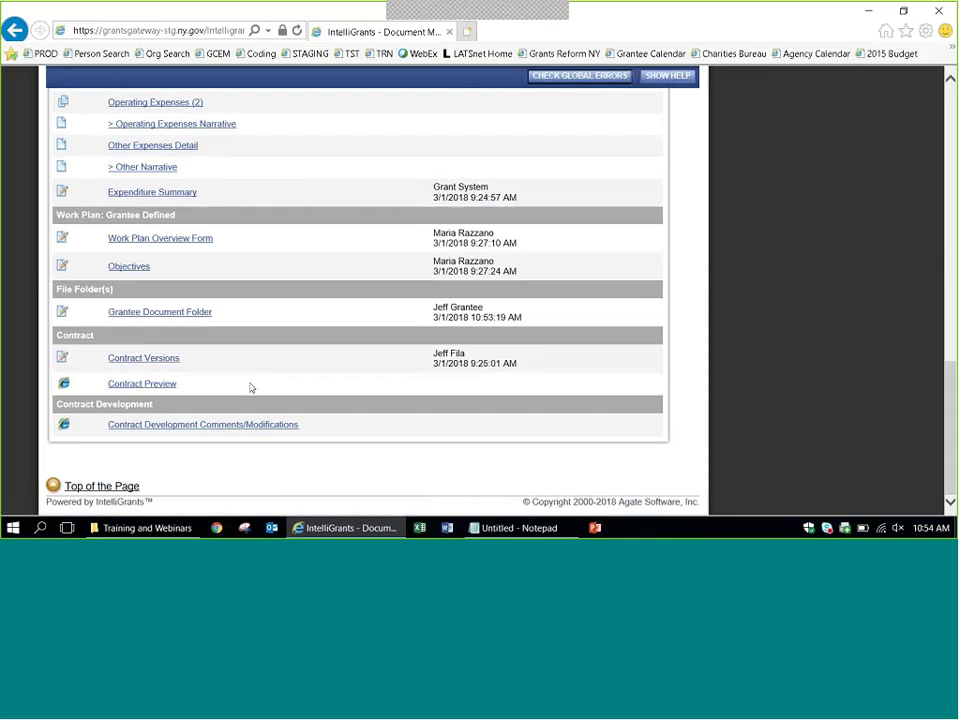
pyautogui.click(145, 388)
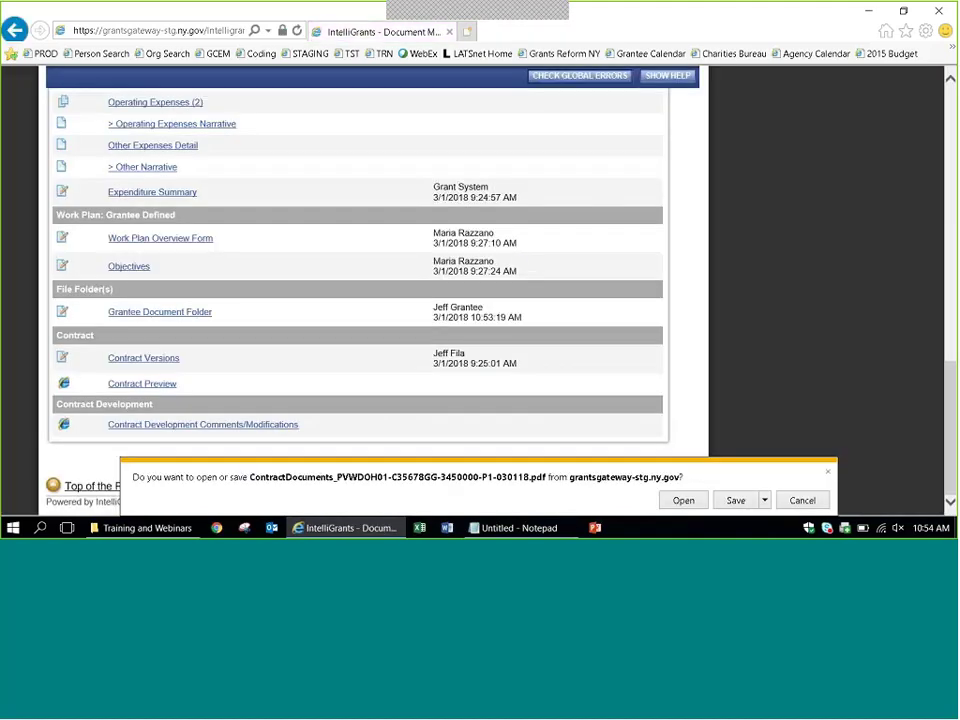
pyautogui.click(681, 500)
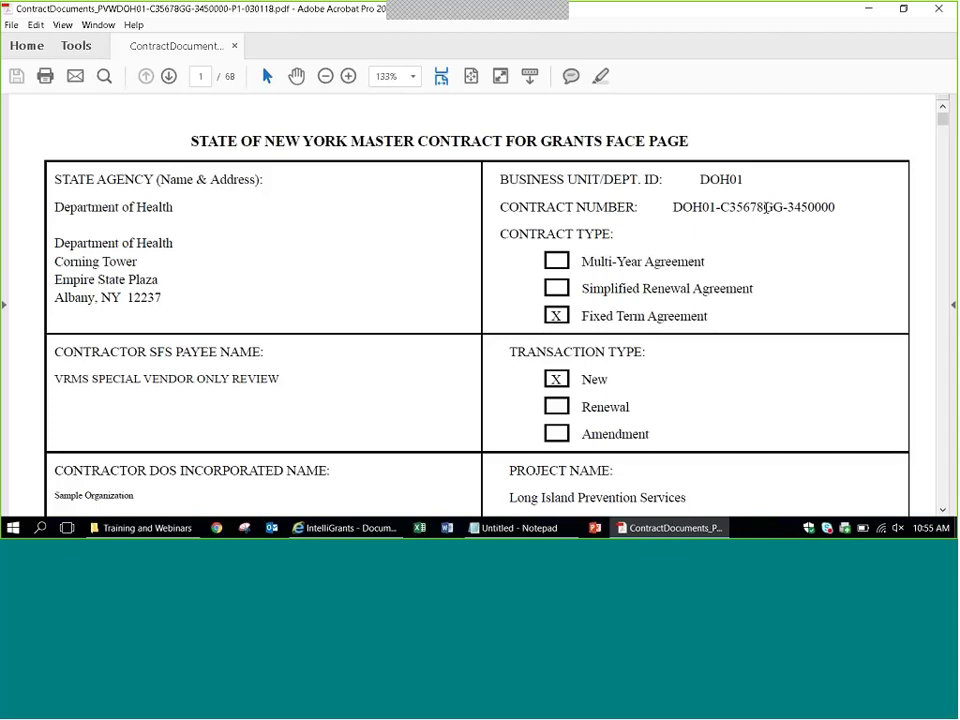
# Inspect the contract number and the Long Island Prevention Services project name on the PDF face page.
pyautogui.moveTo(766, 207); pyautogui.dragTo(731, 209)
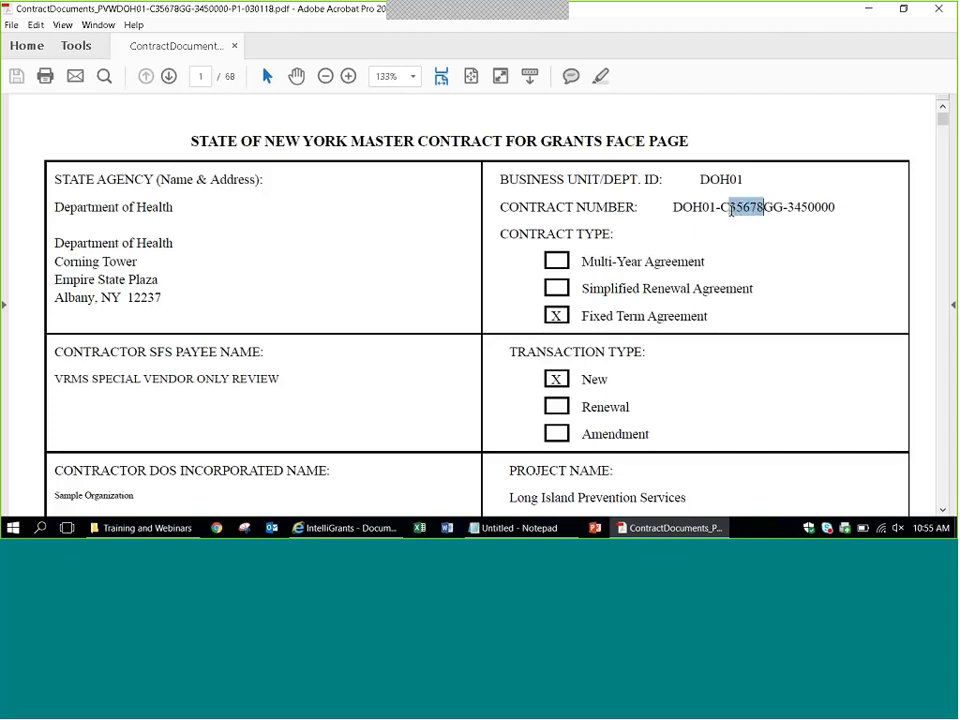
pyautogui.click(666, 204)
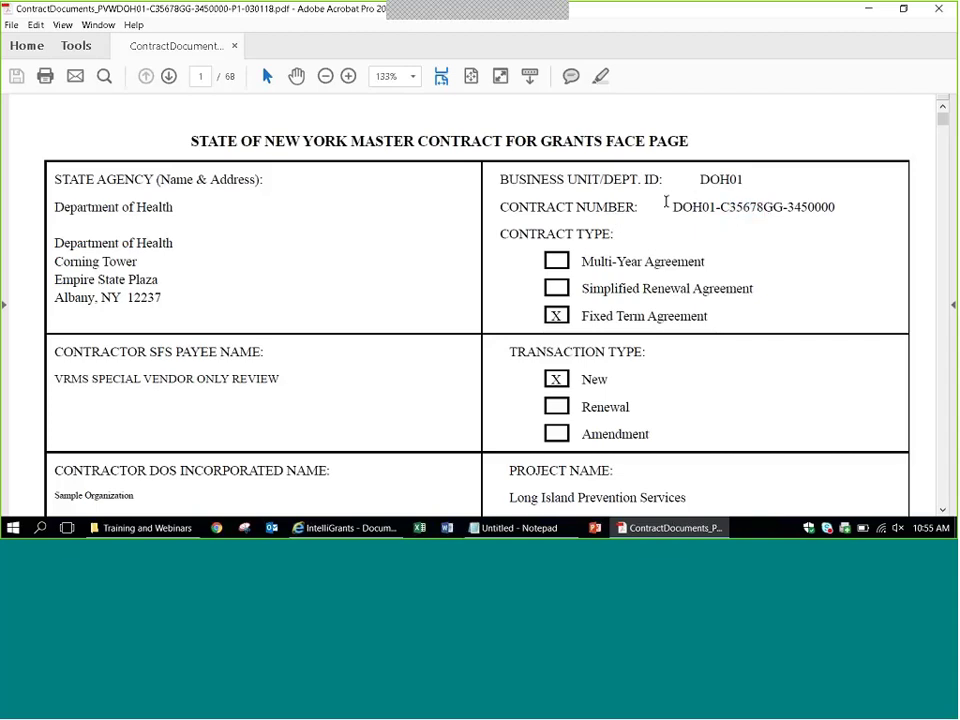
pyautogui.moveTo(666, 204); pyautogui.dragTo(835, 208)
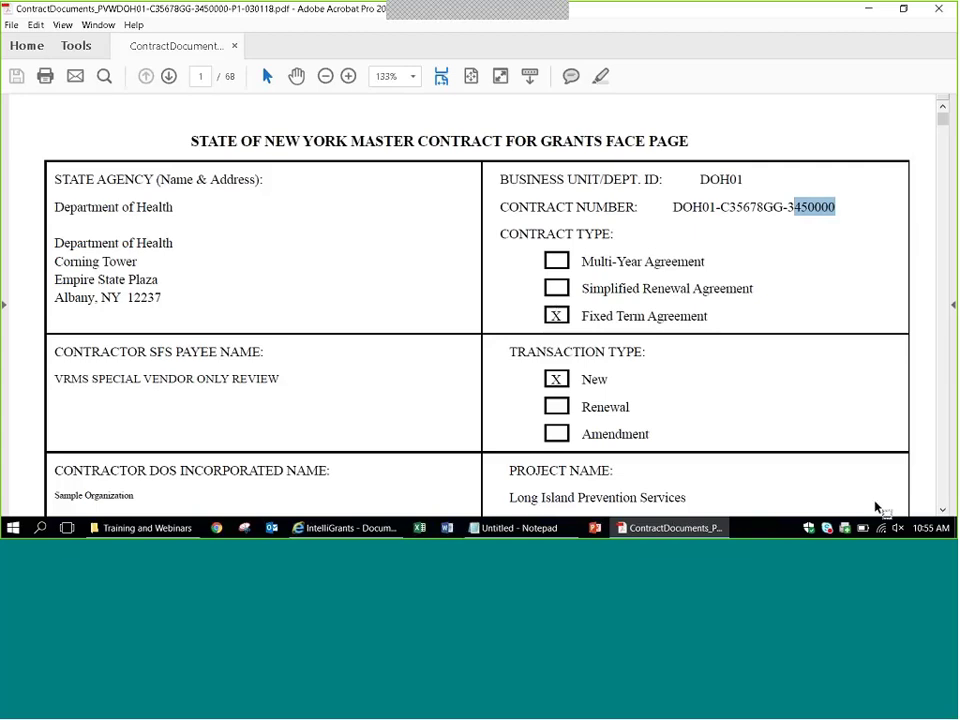
pyautogui.click(944, 510)
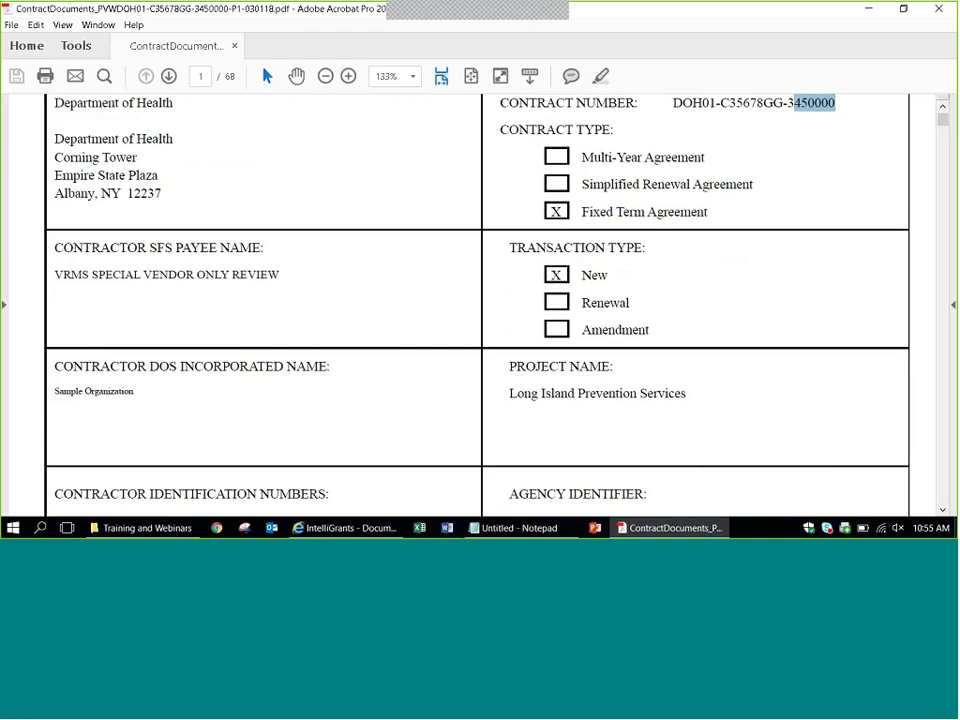
pyautogui.tripleClick(688, 392)
pyautogui.click(690, 393)
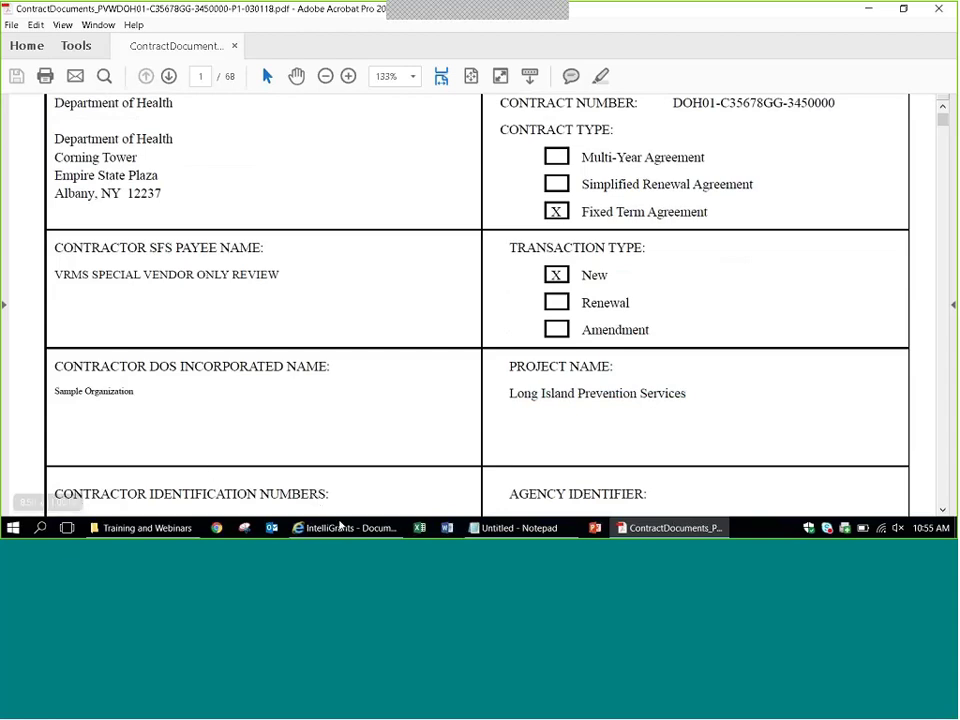
# Switch to Grants Gateway, open Program Specific Questions and select its Project Title for comparison.
pyautogui.moveTo(345, 530)
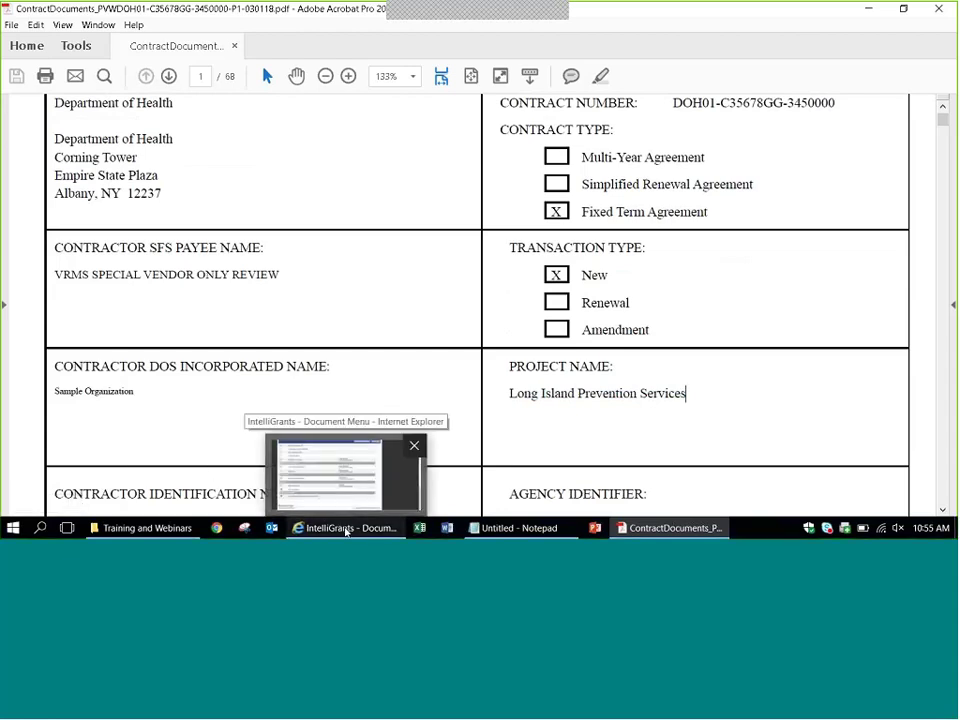
pyautogui.click(345, 530)
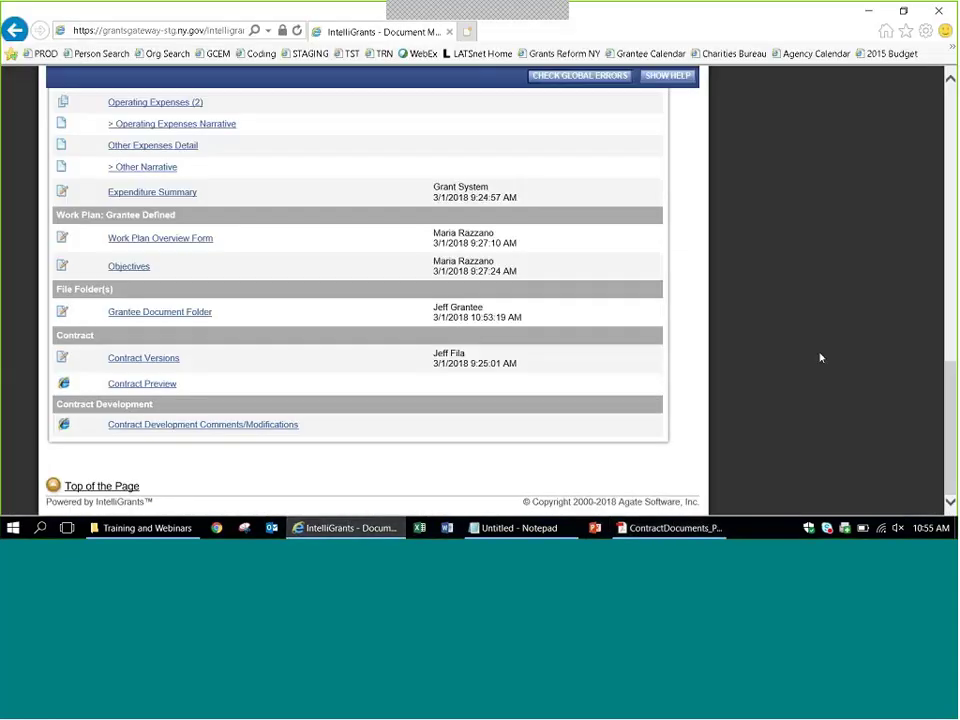
pyautogui.moveTo(947, 395); pyautogui.dragTo(937, 221)
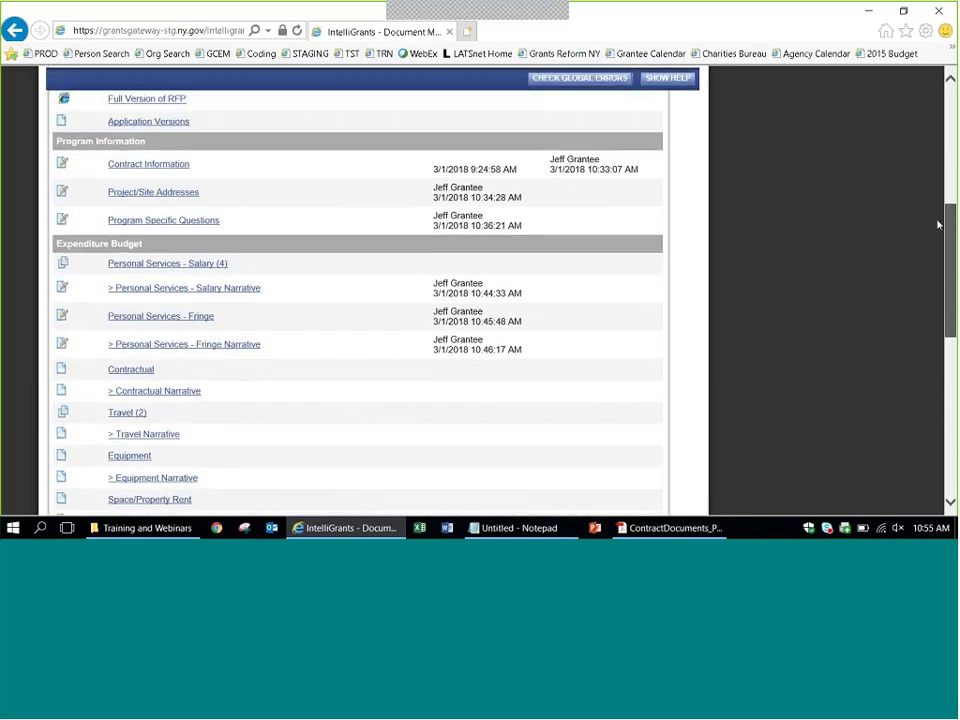
pyautogui.click(199, 223)
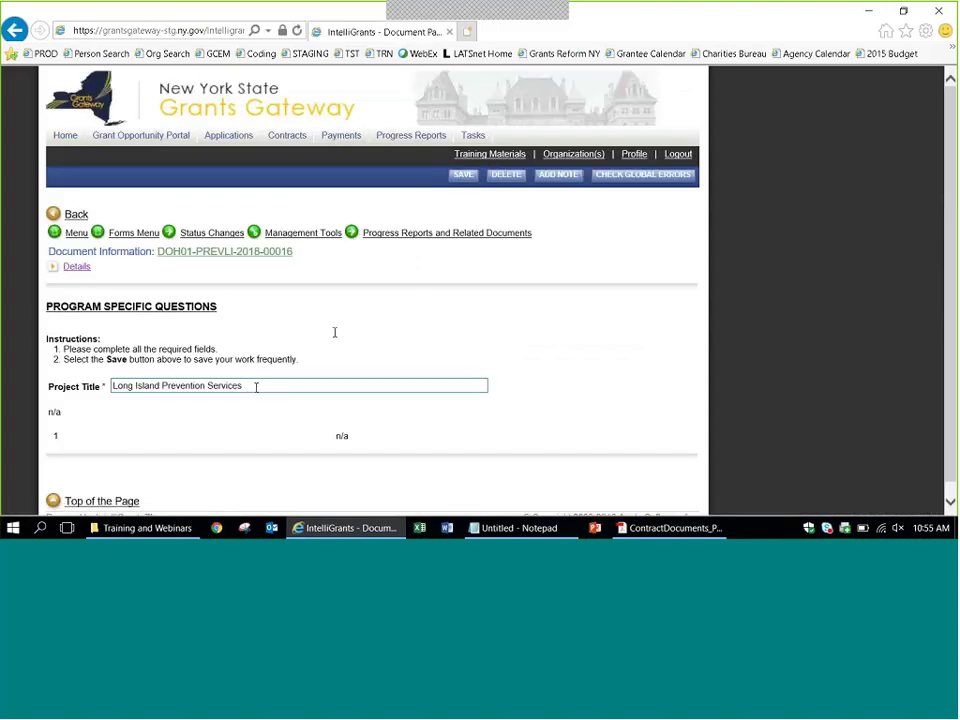
pyautogui.hotkey('ctrl', 'shift', 'Left')
pyautogui.hotkey('ctrl', 'shift', 'Left')
pyautogui.hotkey('ctrl', 'shift', 'Left')
pyautogui.hotkey('ctrl', 'shift', 'Left')
pyautogui.click(372, 331)
# Bring the contract PDF back and select its project name to compare it.
pyautogui.click(645, 533)
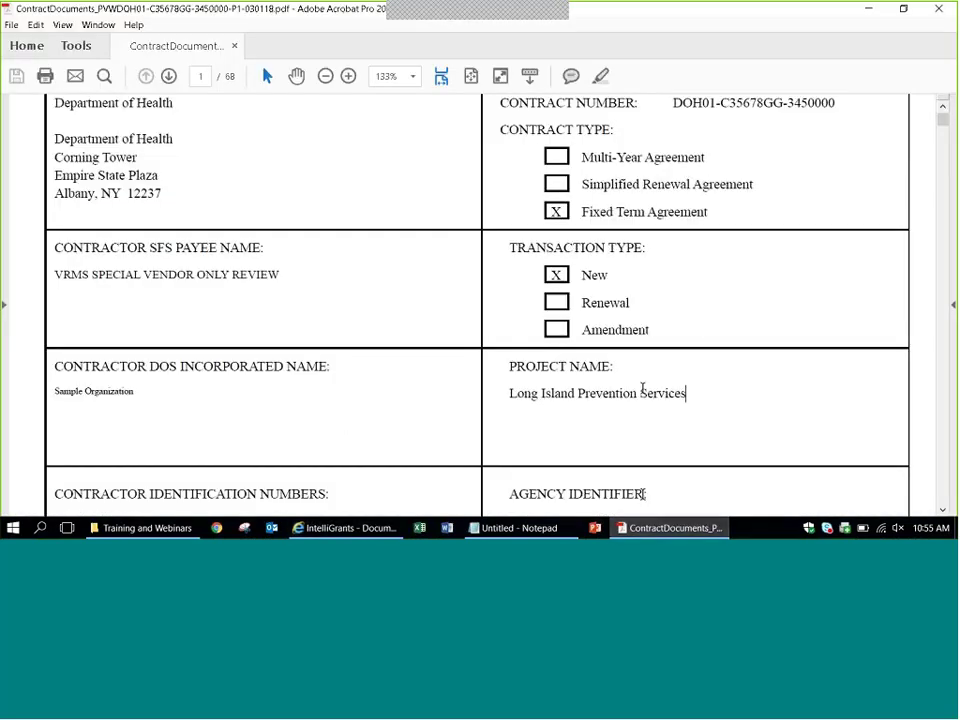
pyautogui.moveTo(690, 396); pyautogui.dragTo(511, 383)
pyautogui.click(692, 404)
# Scroll through page 3, confirming attachments A-1 and B-1 are checked, down to the signature section.
pyautogui.scroll(-1, 930, 383)
pyautogui.scroll(-6, 928, 388)
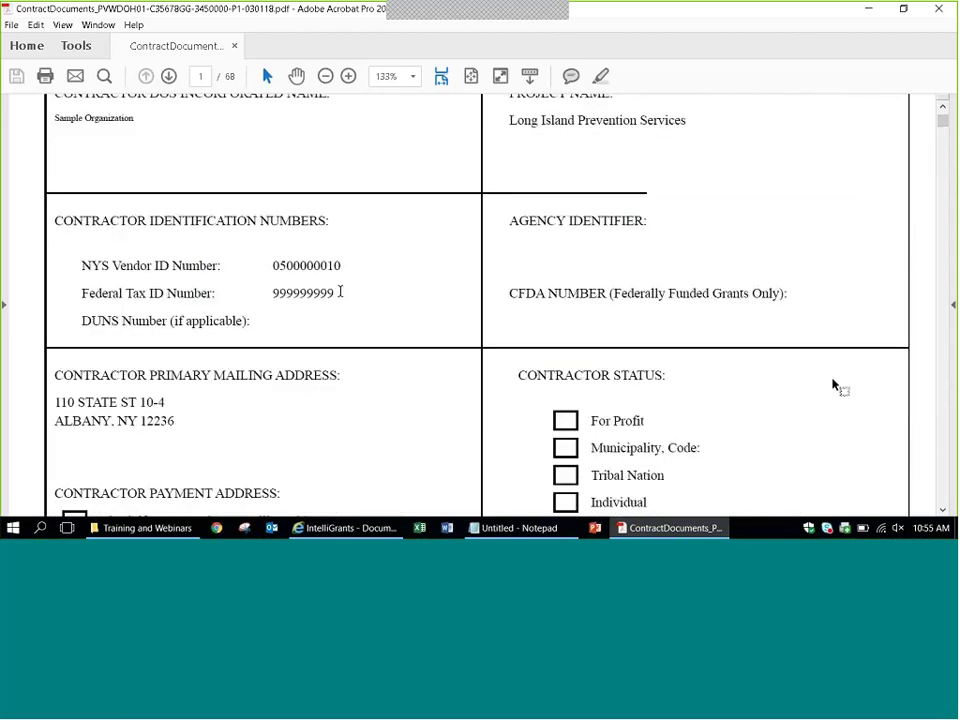
pyautogui.scroll(-1, 921, 401)
pyautogui.scroll(-5, 921, 401)
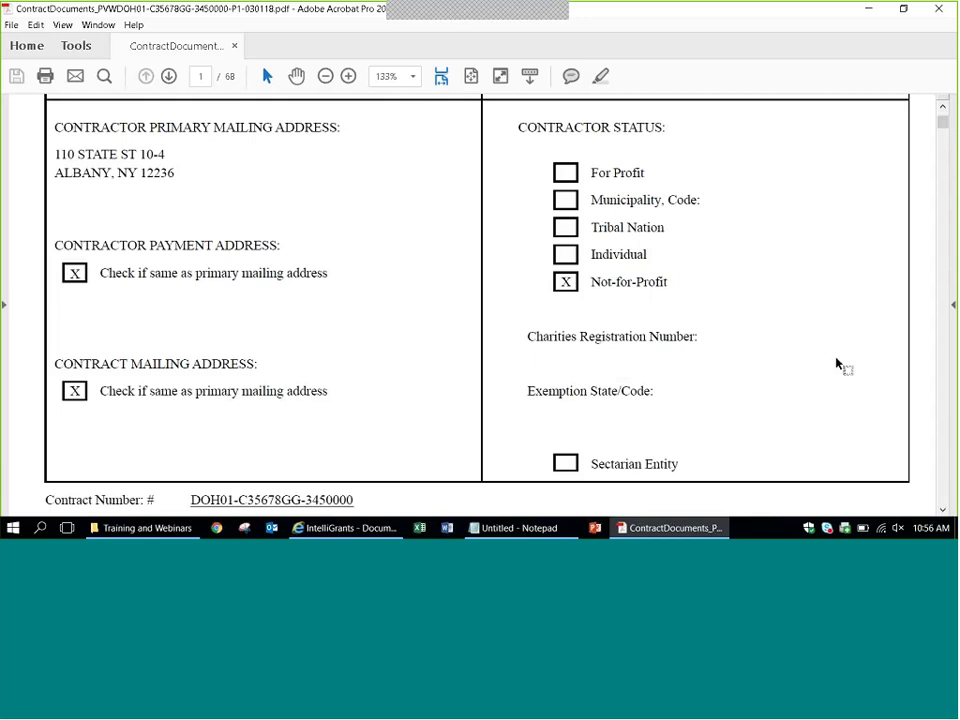
pyautogui.scroll(-2, 845, 364)
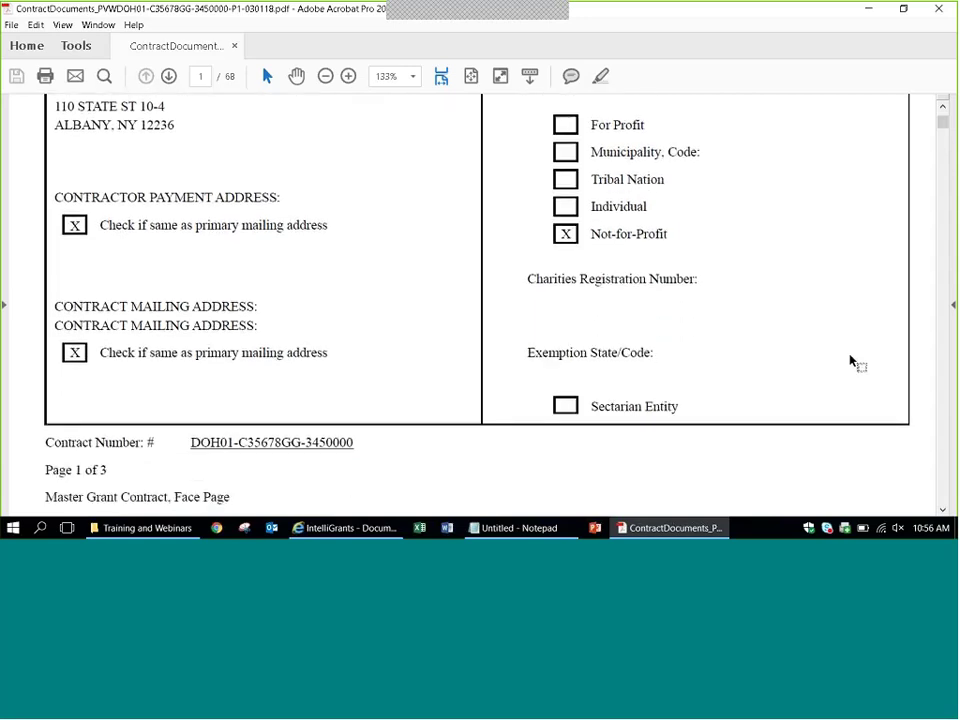
pyautogui.scroll(-12, 850, 362)
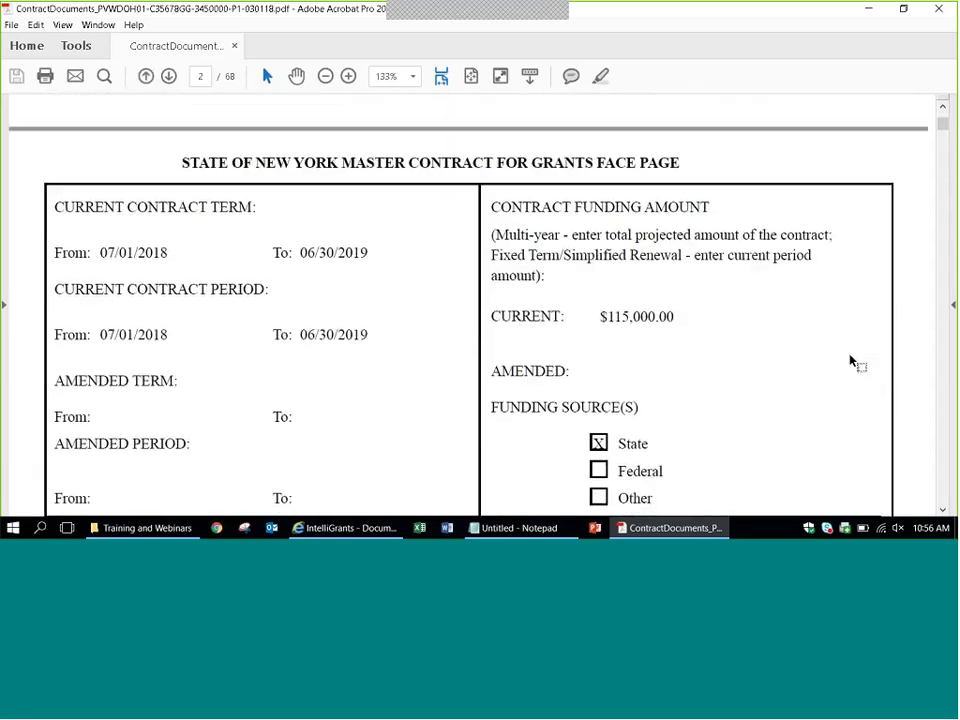
pyautogui.scroll(-3, 850, 362)
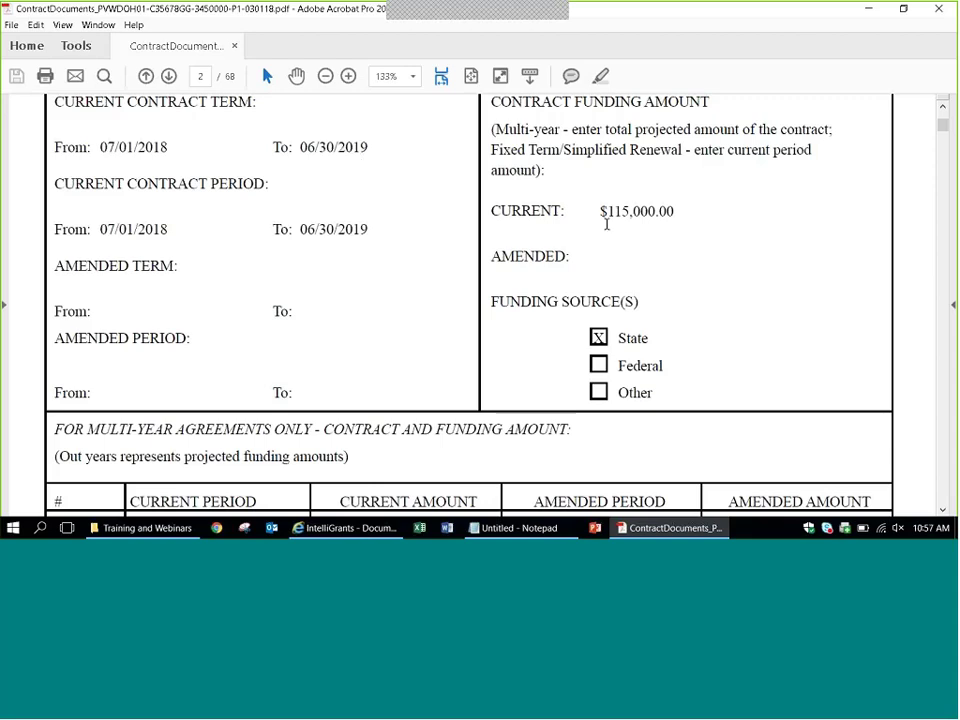
pyautogui.scroll(-5, 606, 224)
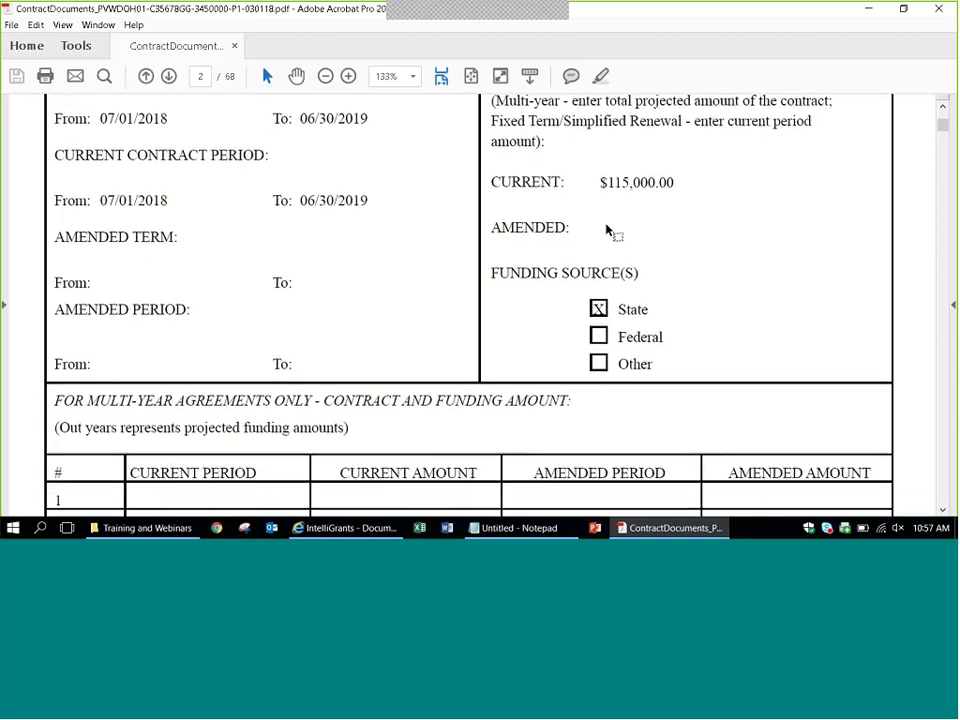
pyautogui.scroll(-2, 606, 229)
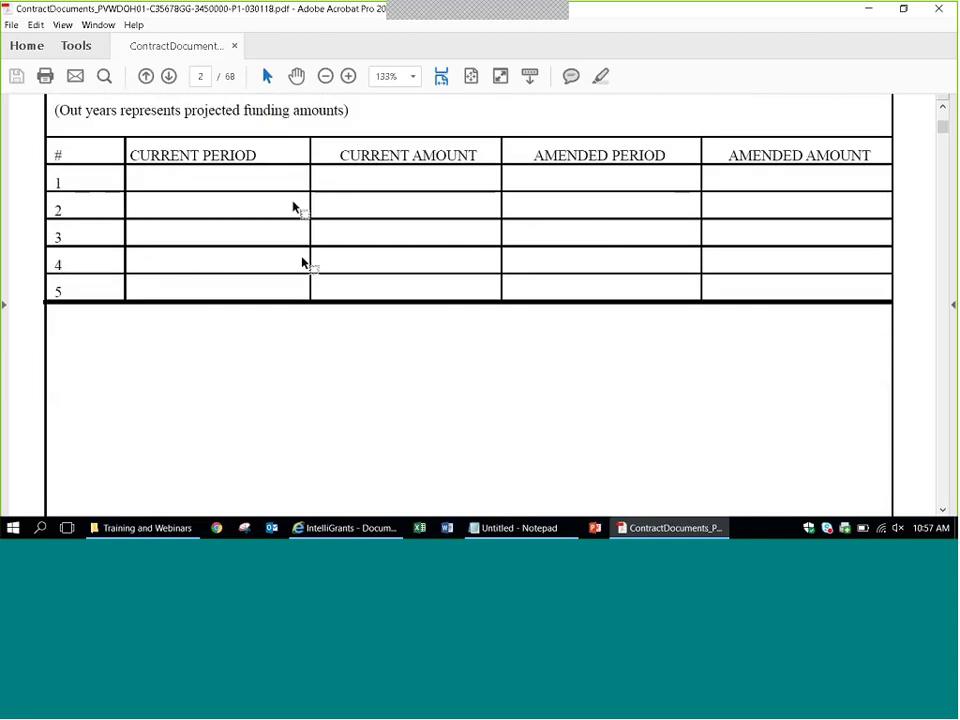
pyautogui.scroll(-2, 707, 369)
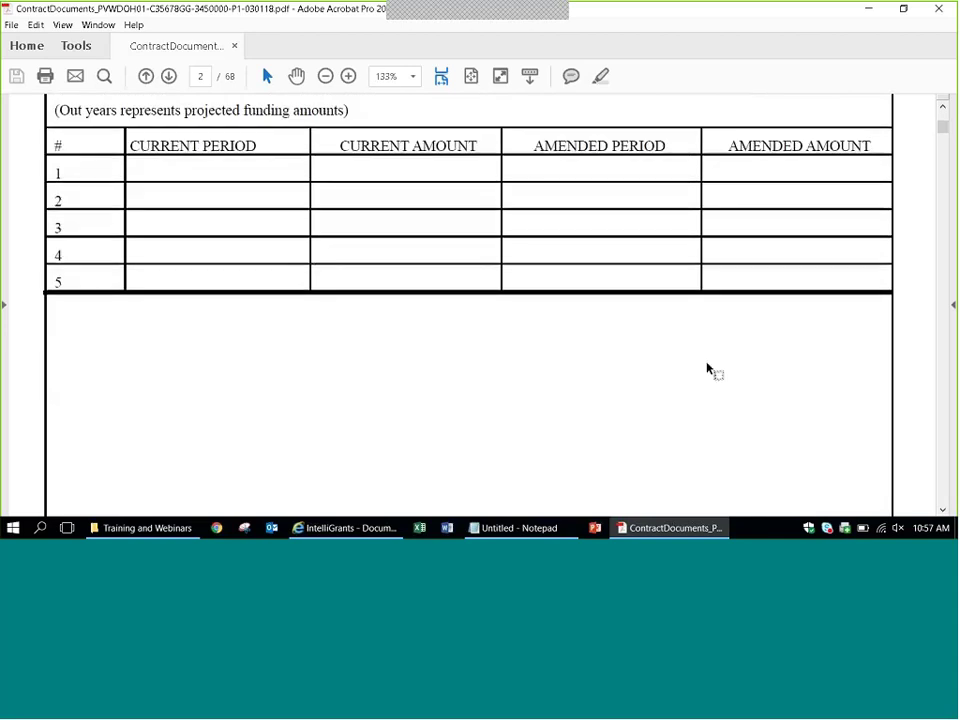
pyautogui.scroll(-10, 707, 369)
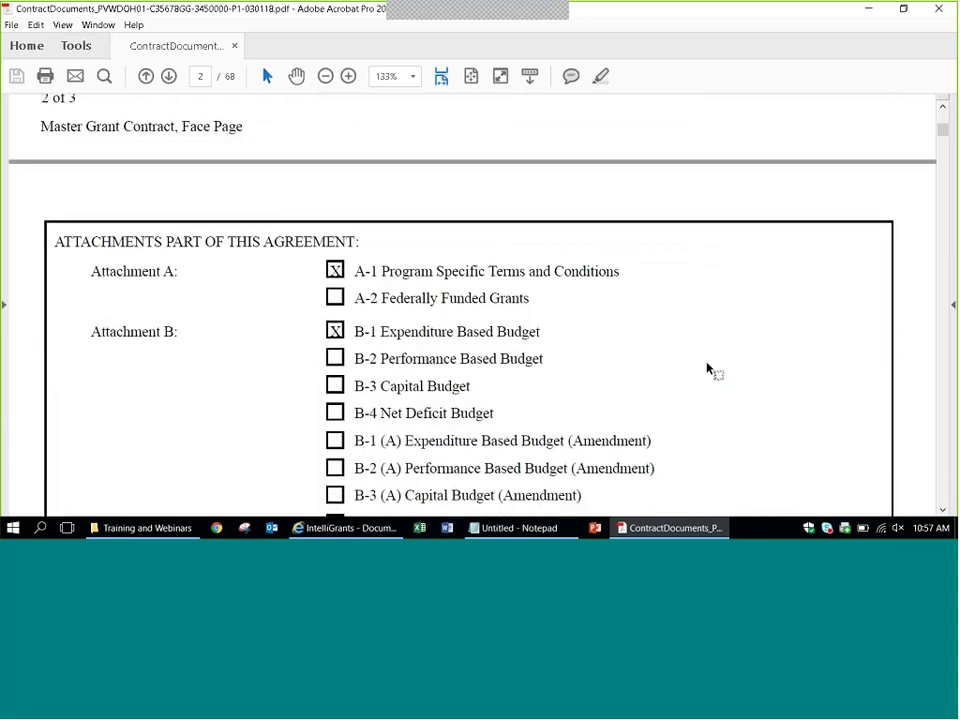
pyautogui.scroll(-1, 707, 369)
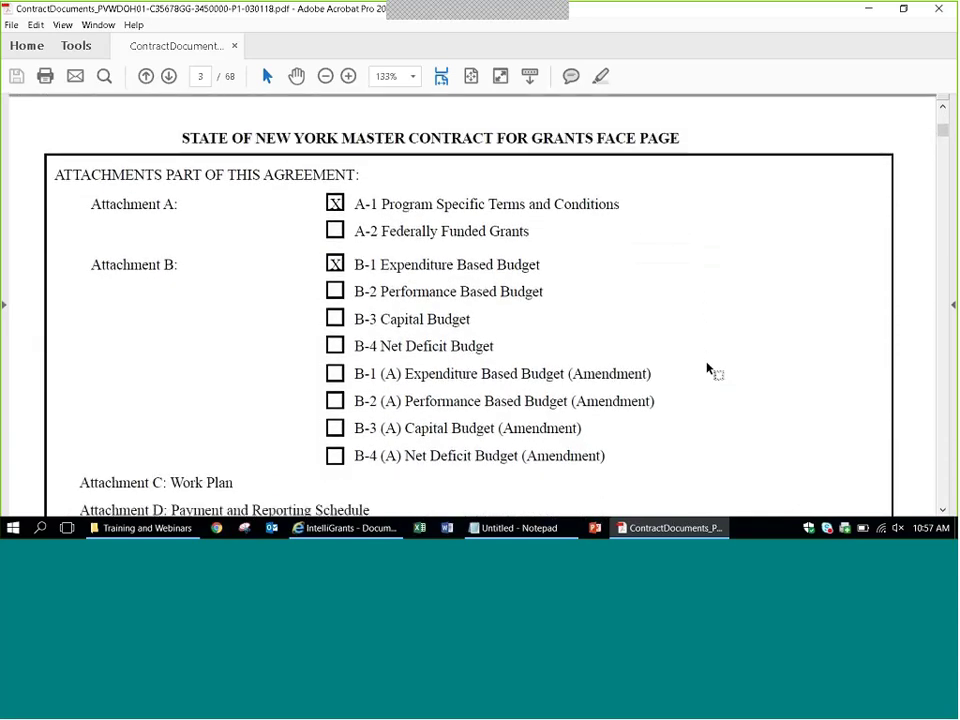
pyautogui.scroll(-1, 707, 369)
pyautogui.scroll(-1, 707, 369)
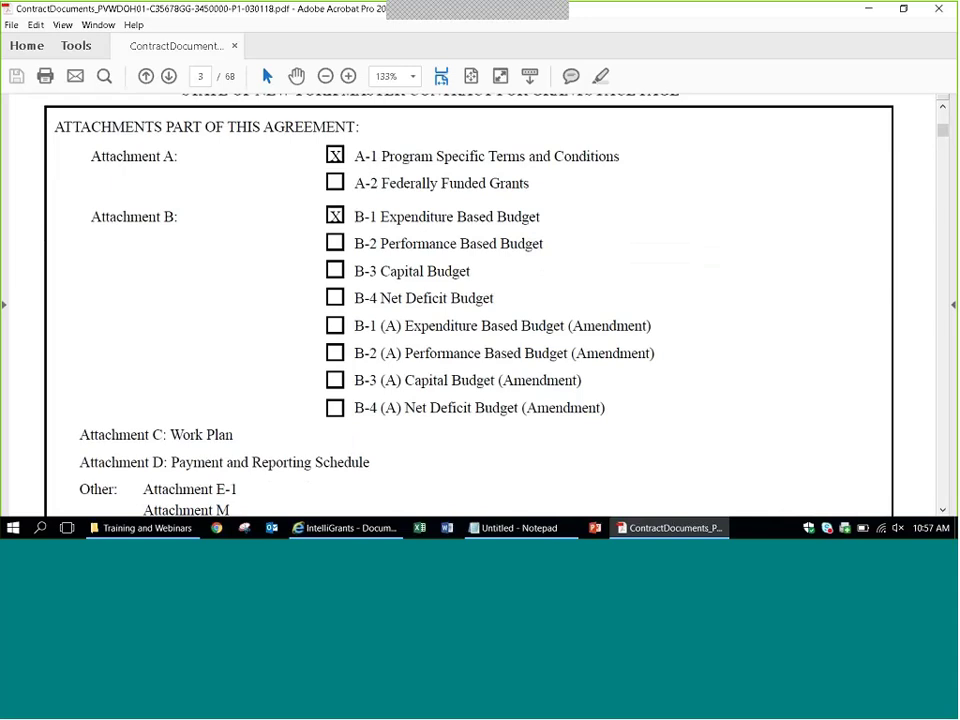
pyautogui.scroll(-1, 268, 392)
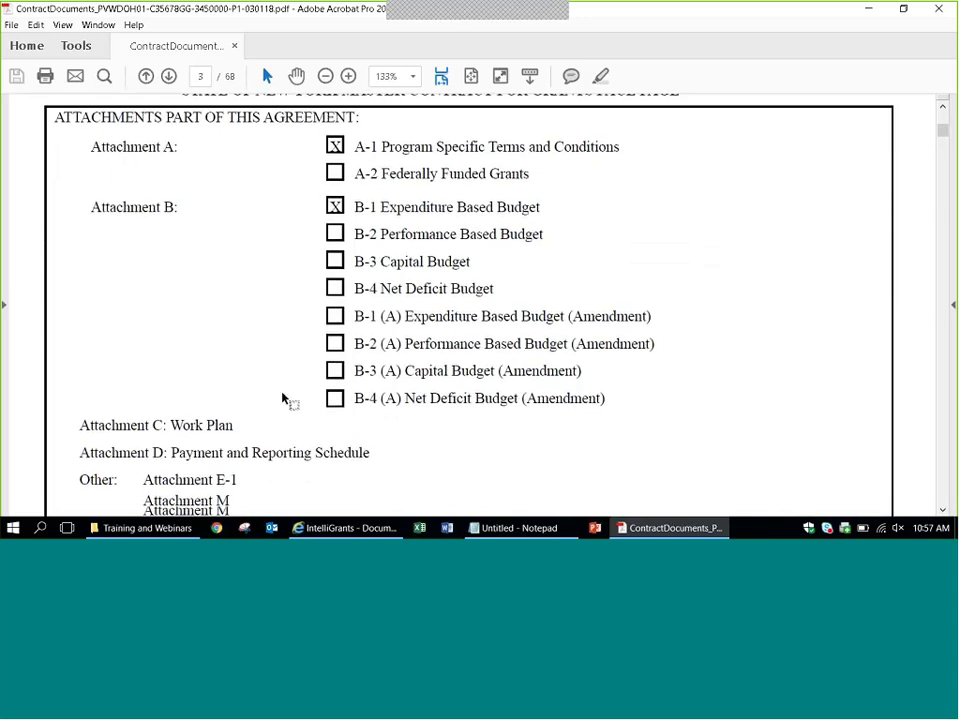
pyautogui.scroll(-2, 297, 404)
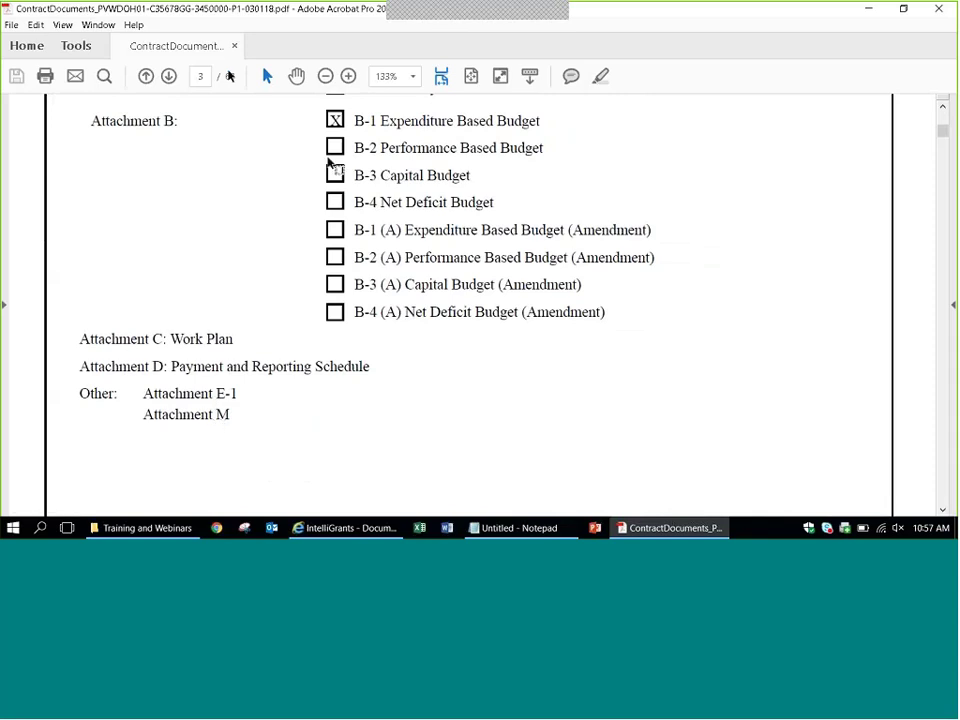
pyautogui.scroll(-3, 906, 345)
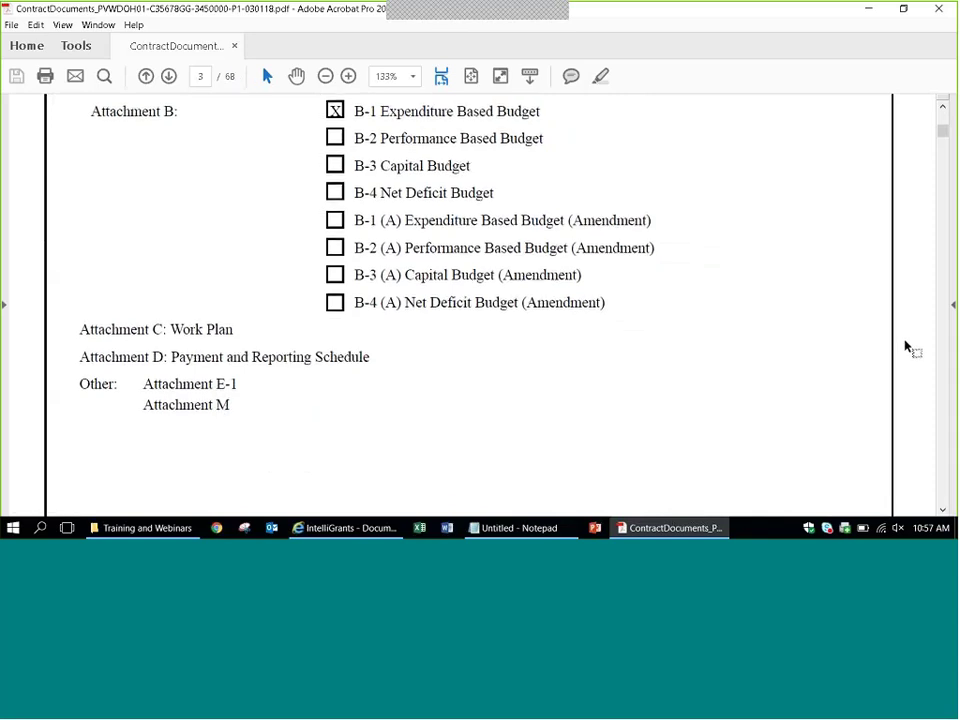
pyautogui.scroll(5, 906, 345)
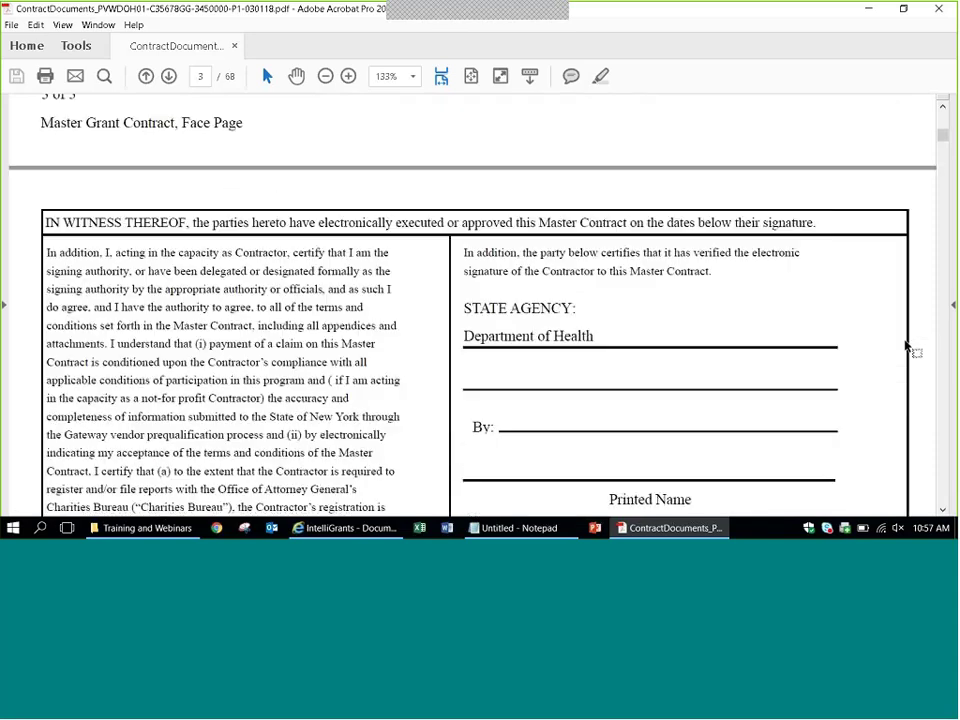
# Scroll past the page 4 signature page to the Master Contract for Grants recitals on page 5.
pyautogui.scroll(-1, 906, 345)
pyautogui.scroll(-1, 906, 345)
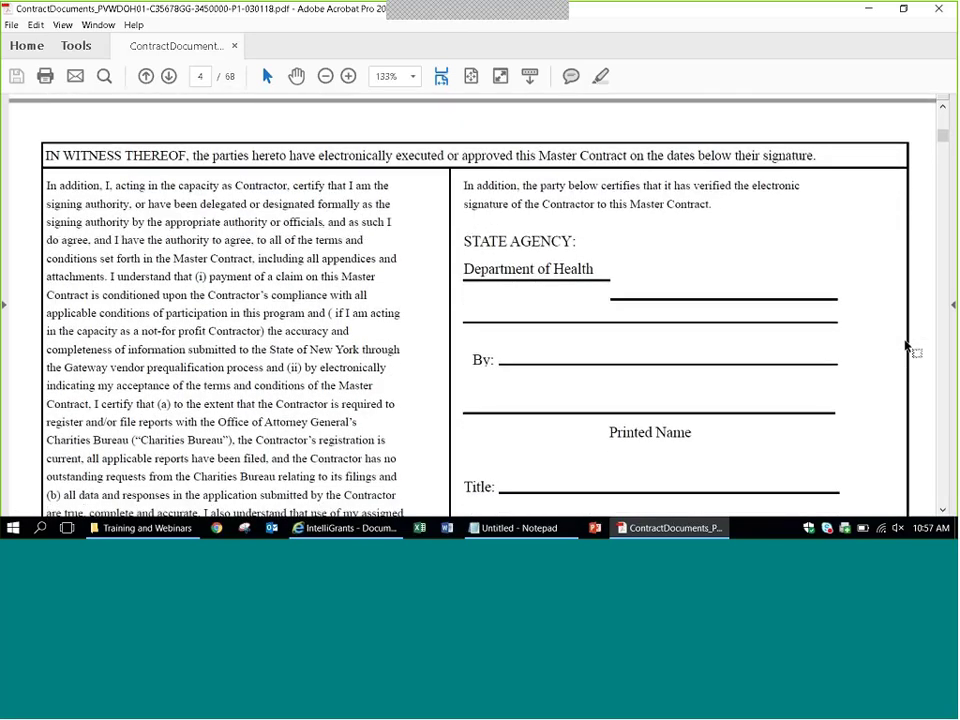
pyautogui.scroll(-3, 906, 345)
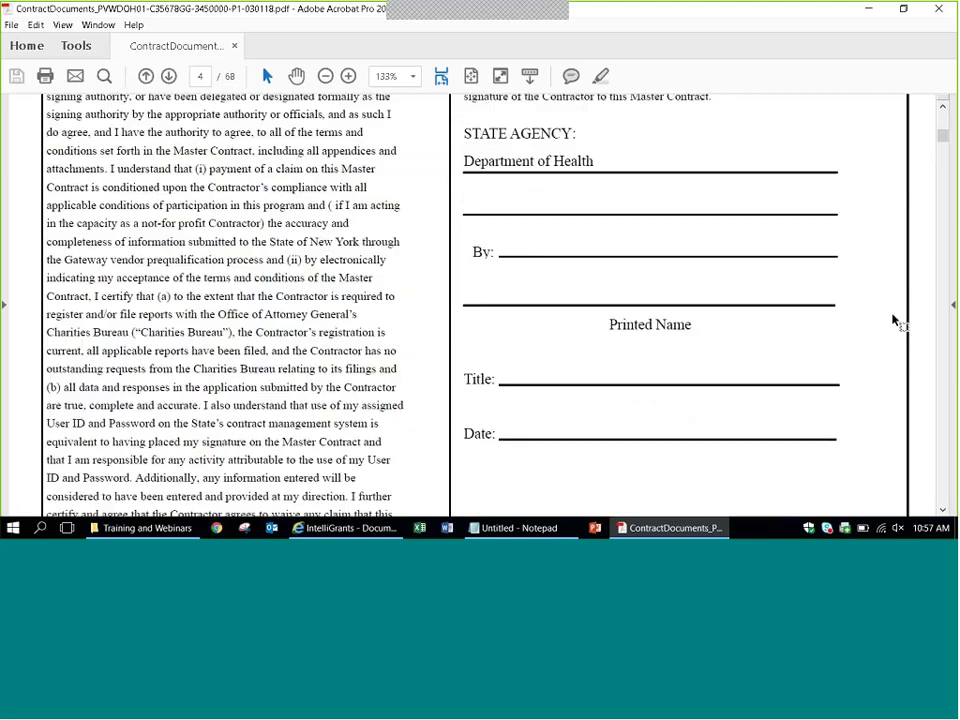
pyautogui.scroll(-2, 540, 291)
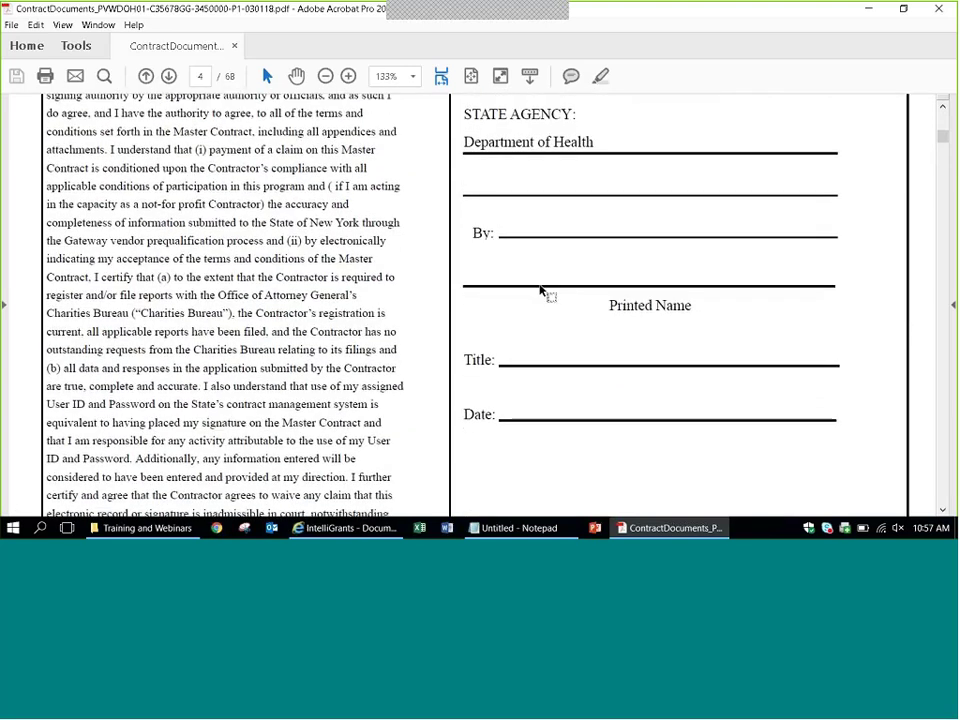
pyautogui.scroll(-5, 540, 291)
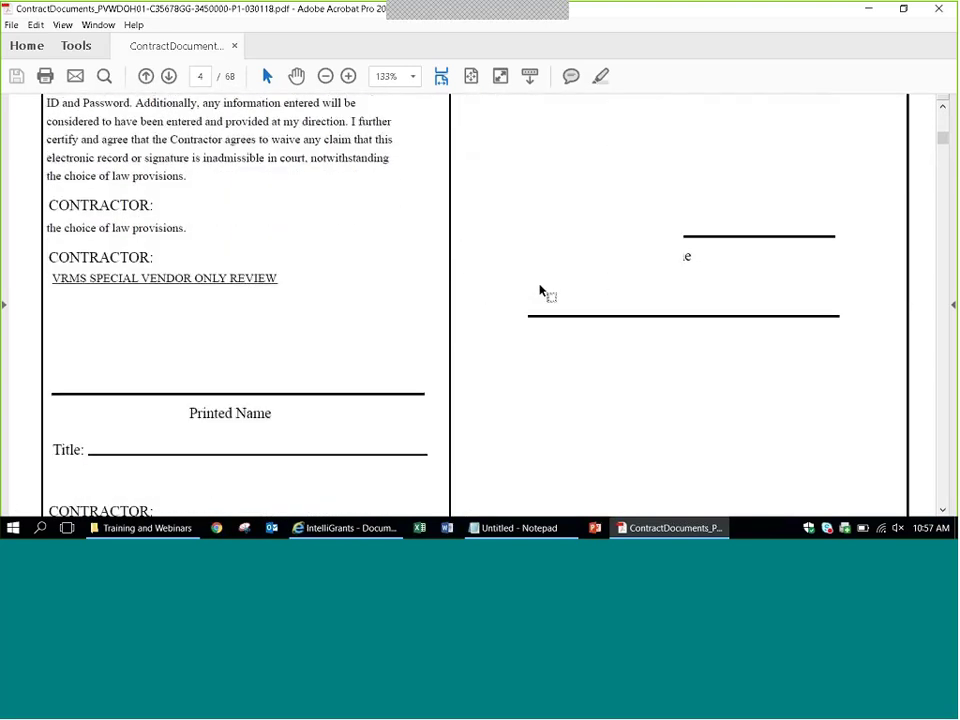
pyautogui.scroll(-2, 309, 333)
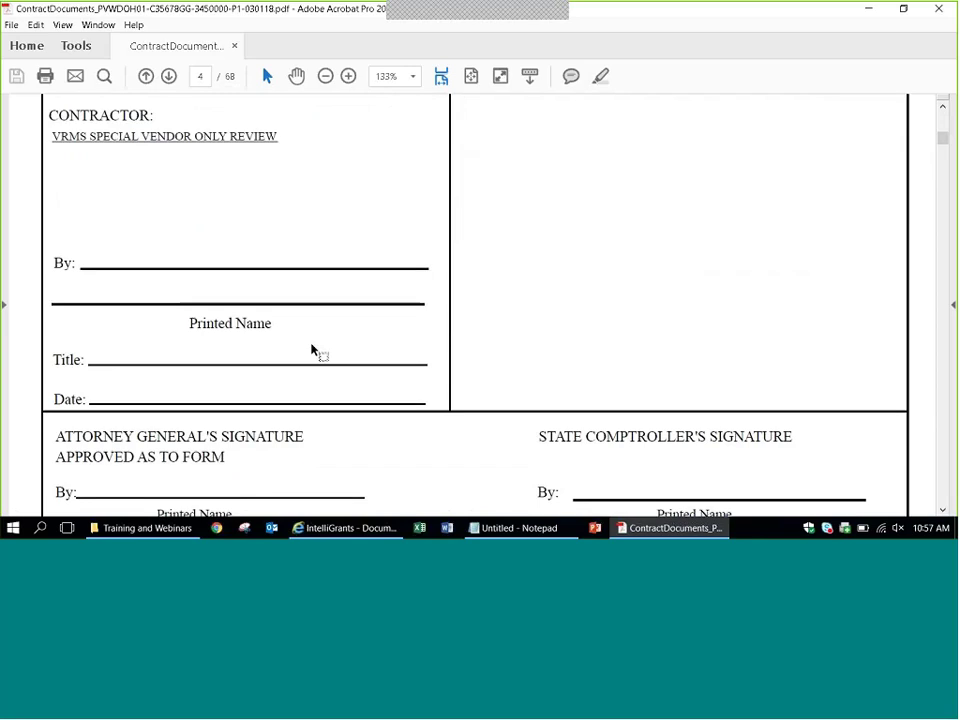
pyautogui.scroll(-5, 312, 350)
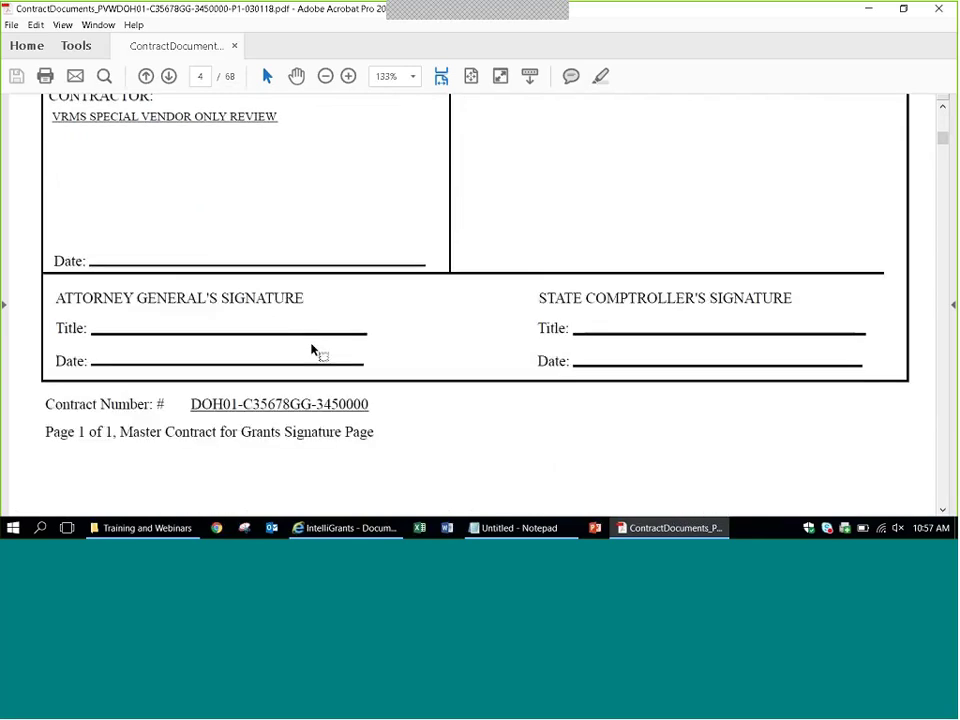
pyautogui.scroll(-5, 312, 350)
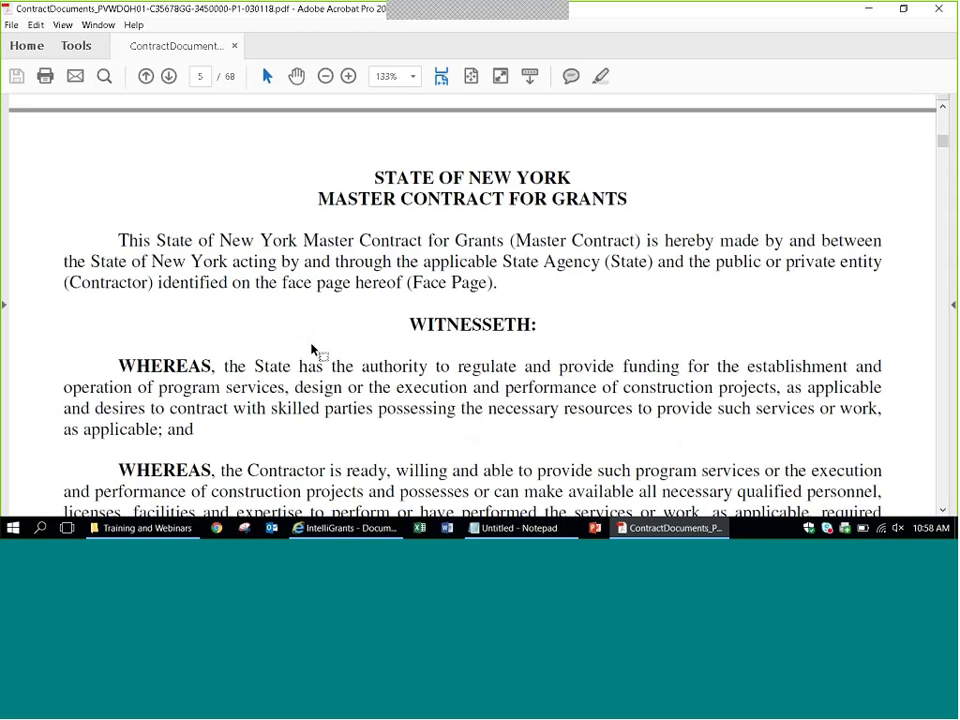
# Jump to page 30 and read through Attachment A-1's agency clauses.
pyautogui.click(203, 77)
pyautogui.write('30')
pyautogui.press('Return')
pyautogui.hotkey('ctrl', 'a')
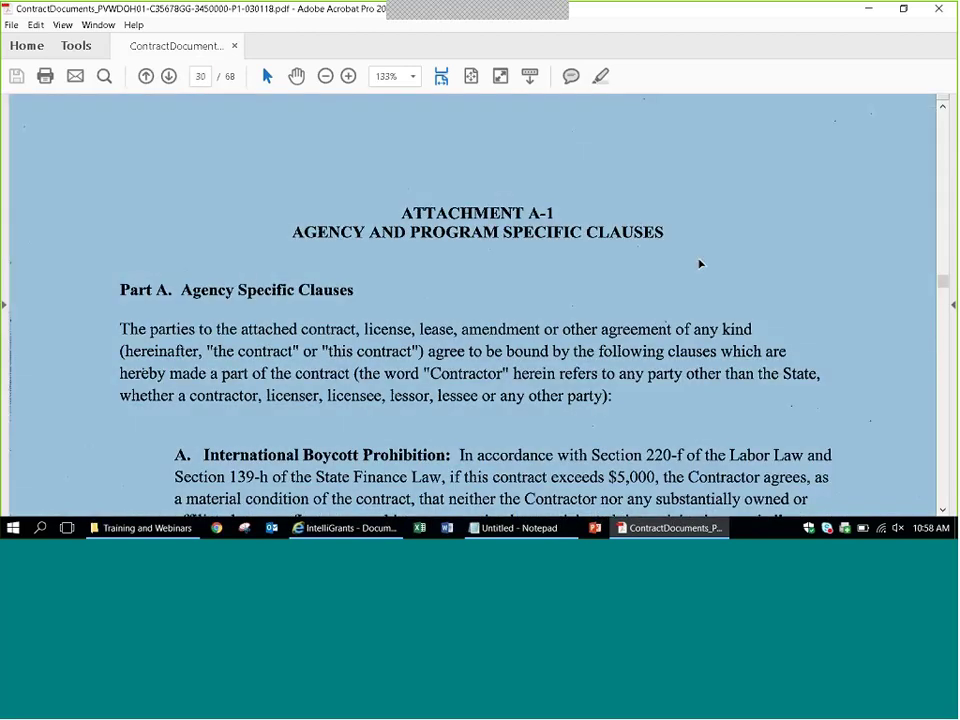
pyautogui.click(697, 258)
pyautogui.scroll(-1, 645, 330)
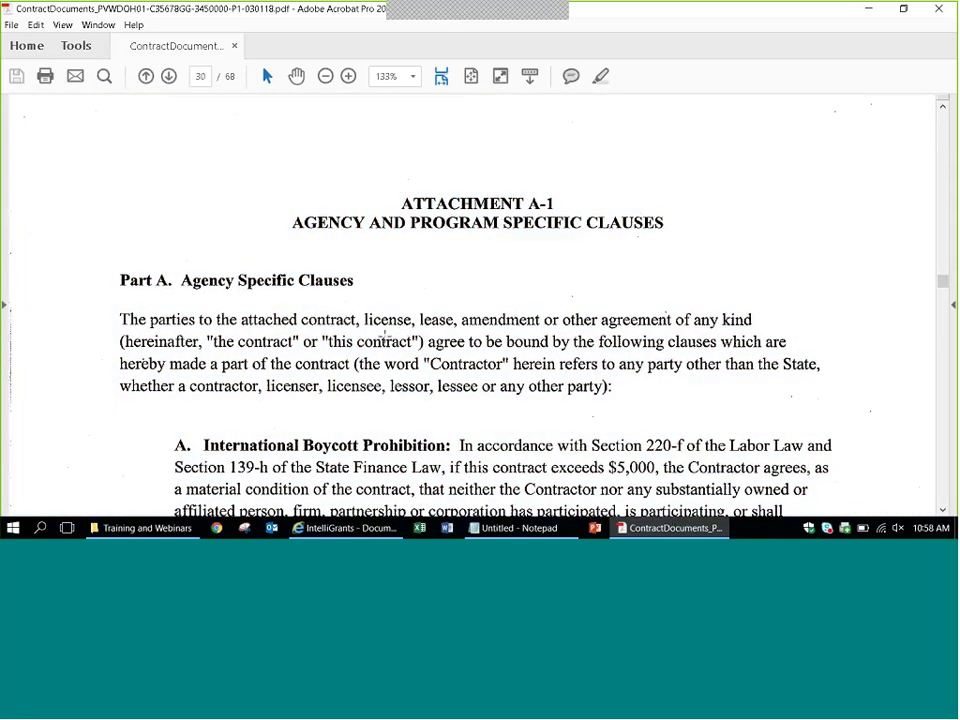
pyautogui.scroll(-8, 386, 337)
pyautogui.scroll(-10, 386, 336)
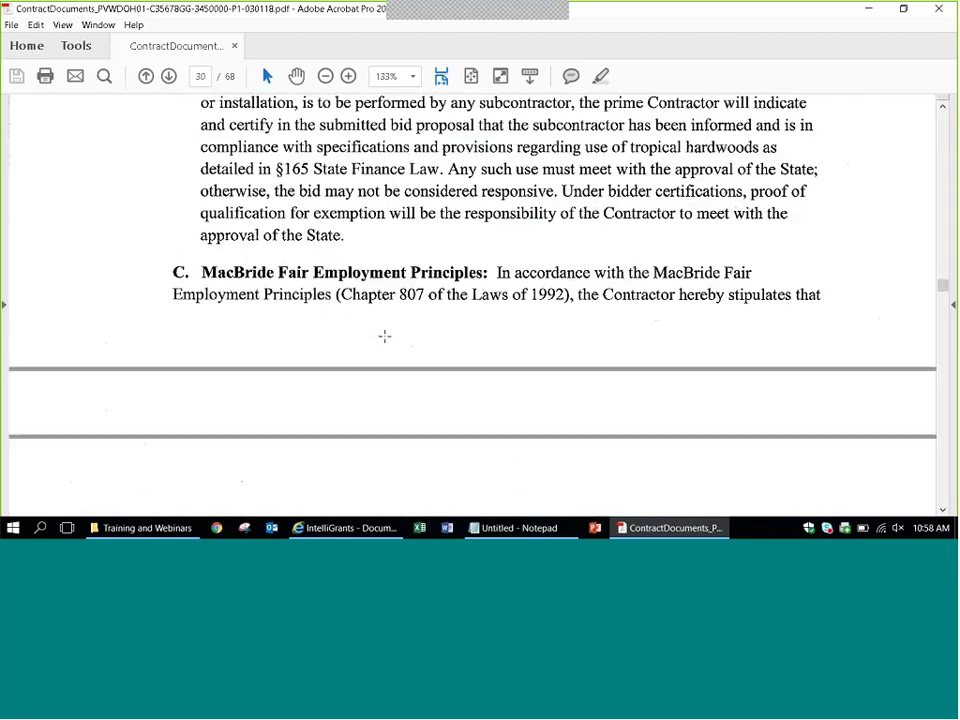
pyautogui.scroll(8, 341, 305)
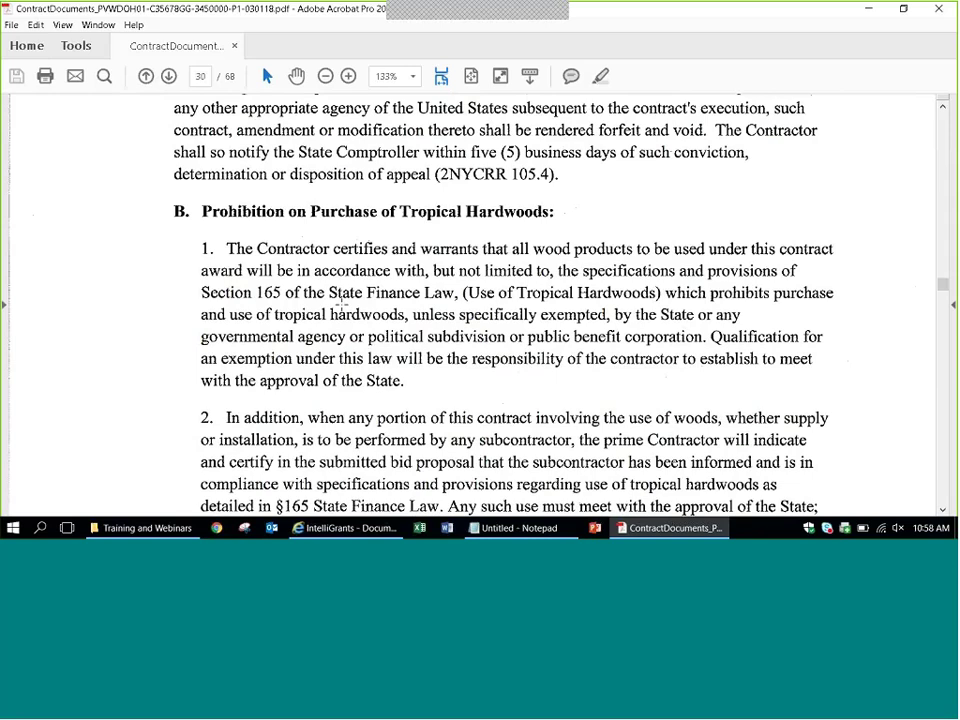
# Jump to page 37 and scroll through the program-specific clauses to the B-1 budget on page 40.
pyautogui.click(196, 77)
pyautogui.press('BackSpace')
pyautogui.write('37')
pyautogui.press('Return')
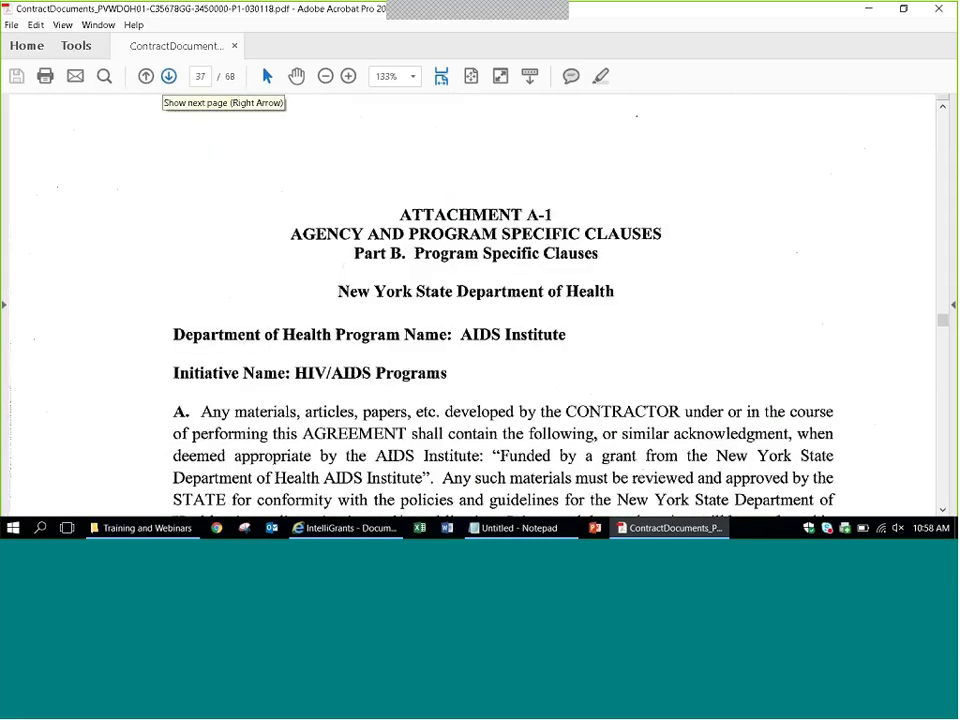
pyautogui.scroll(-5, 570, 258)
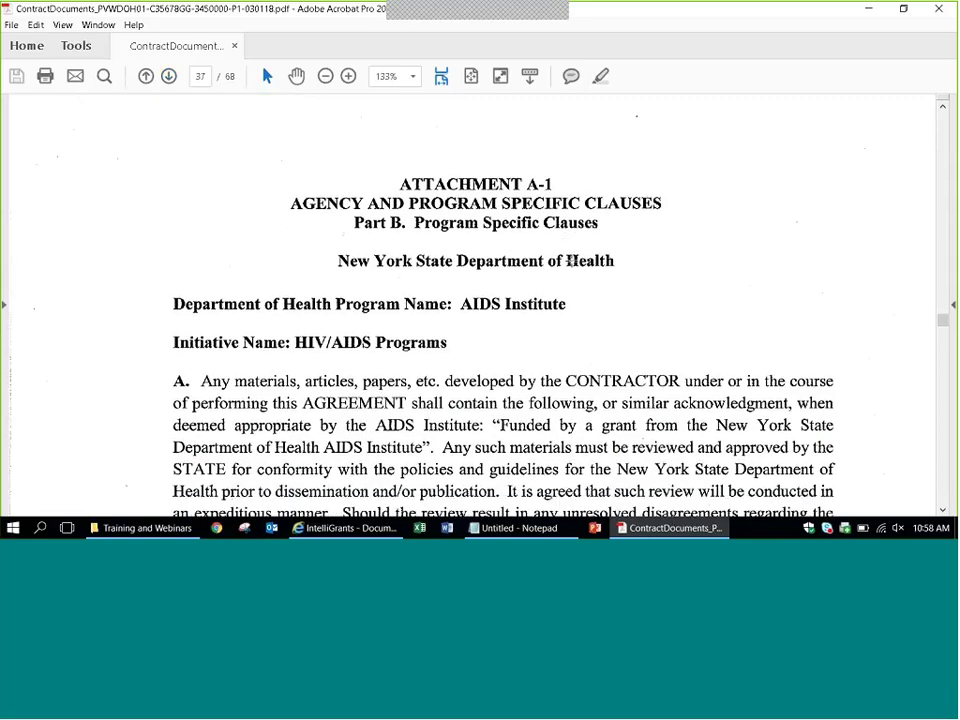
pyautogui.scroll(-8, 570, 258)
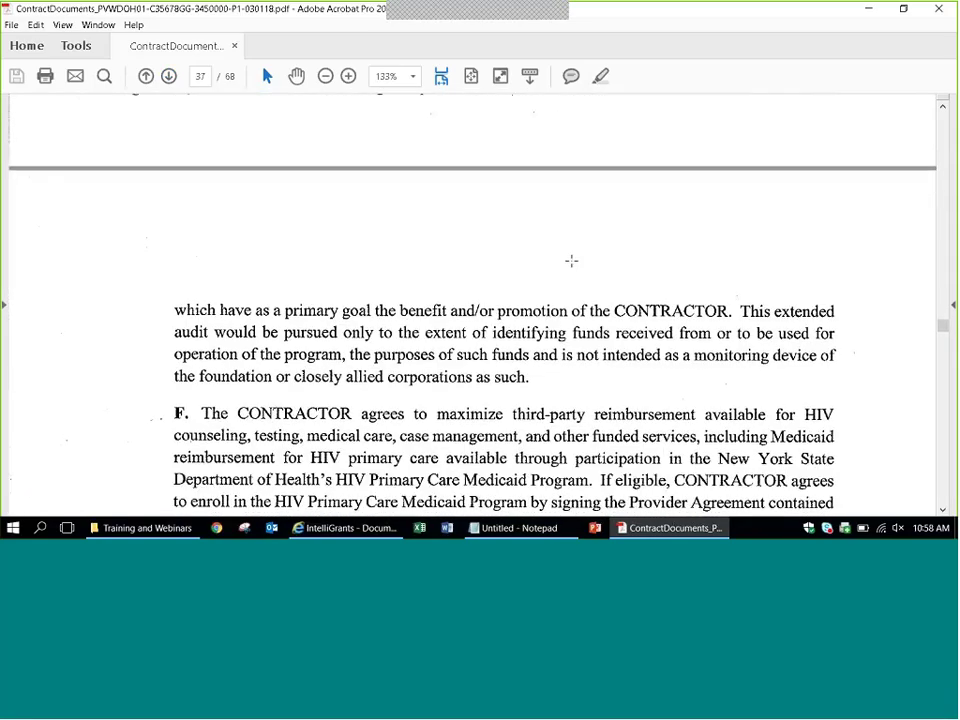
pyautogui.scroll(-10, 571, 260)
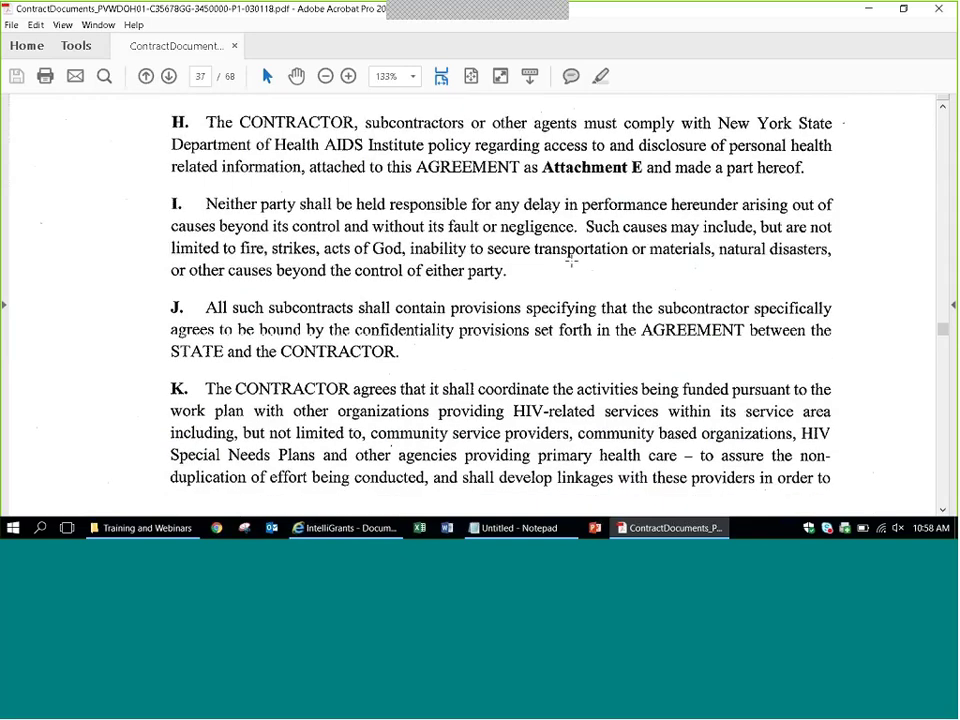
pyautogui.scroll(-8, 571, 260)
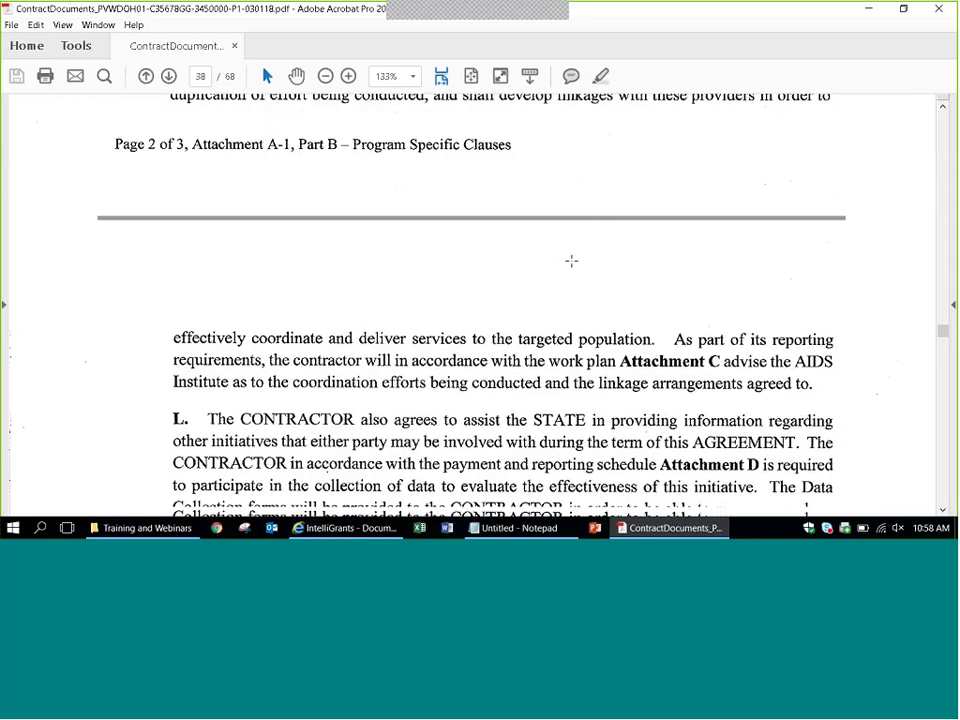
pyautogui.scroll(-10, 571, 260)
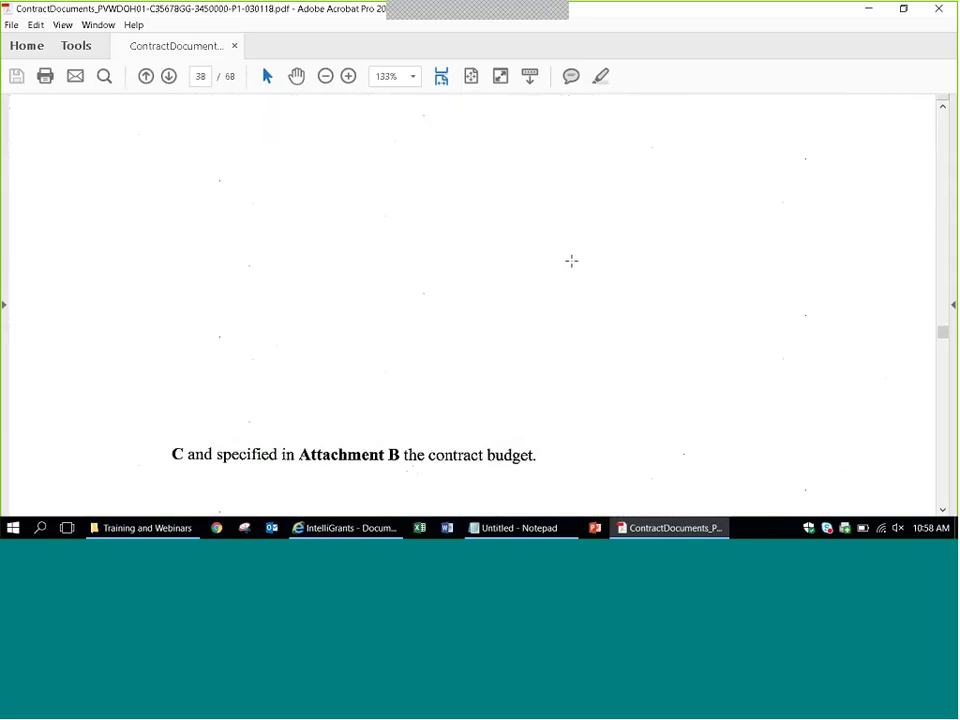
pyautogui.scroll(-10, 571, 260)
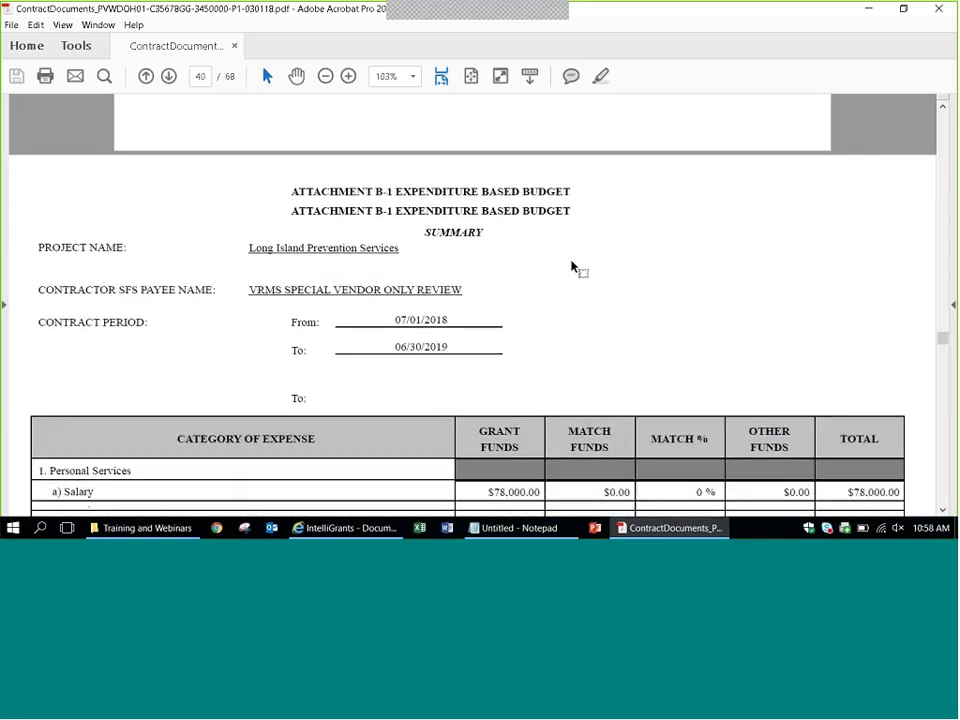
# Scroll past the Attachment B-1 budget tables on pages 43–50 to where Attachment C - Work Plan begins.
pyautogui.scroll(-10, 571, 265)
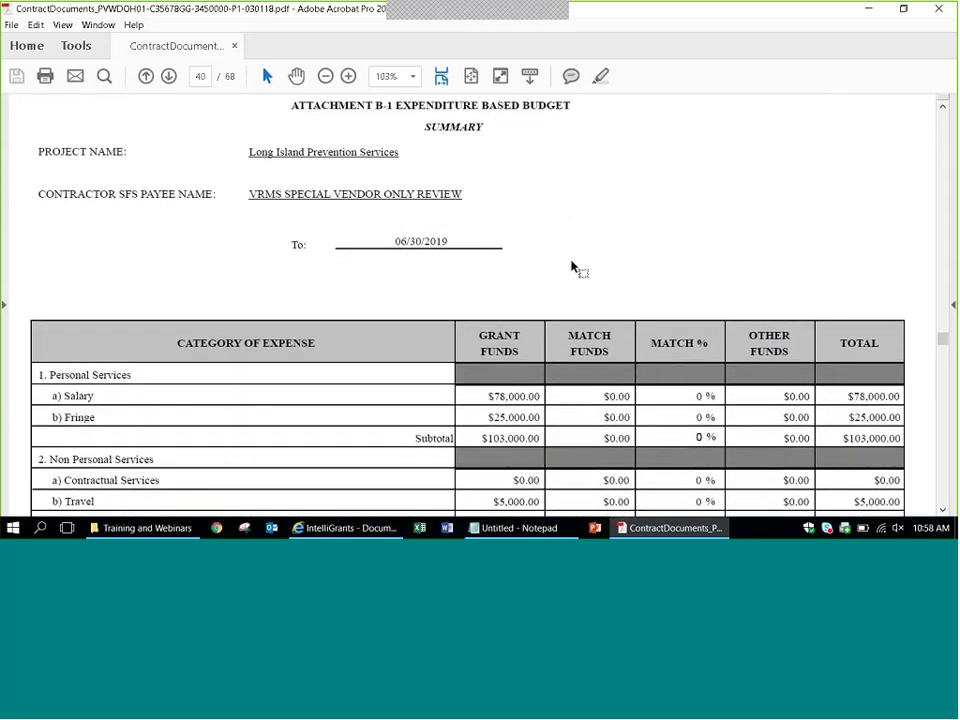
pyautogui.scroll(-5, 573, 266)
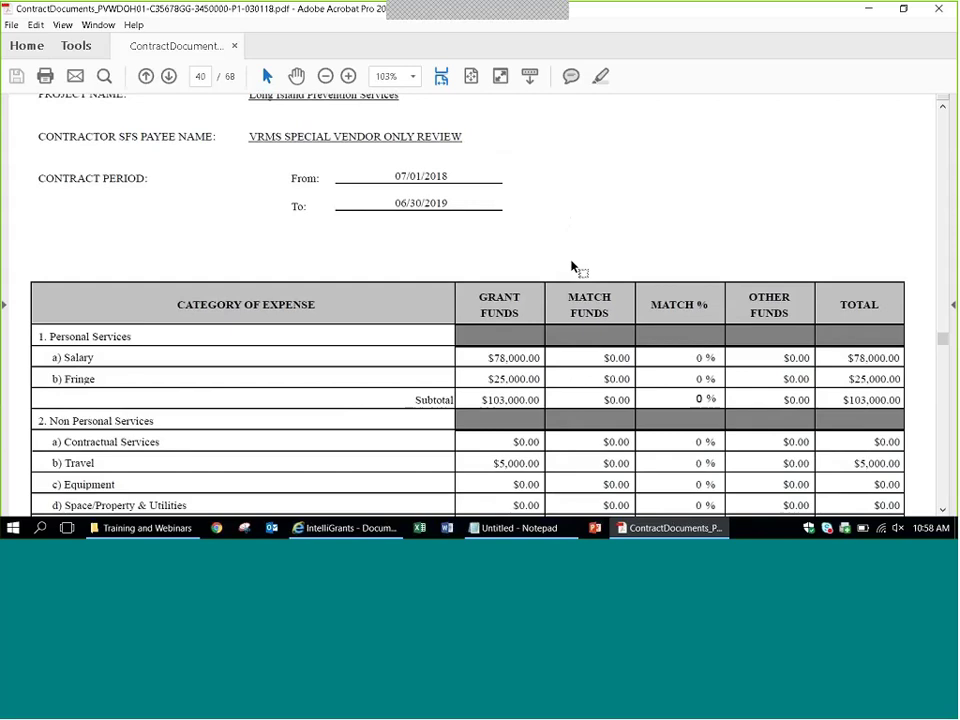
pyautogui.scroll(-3, 572, 267)
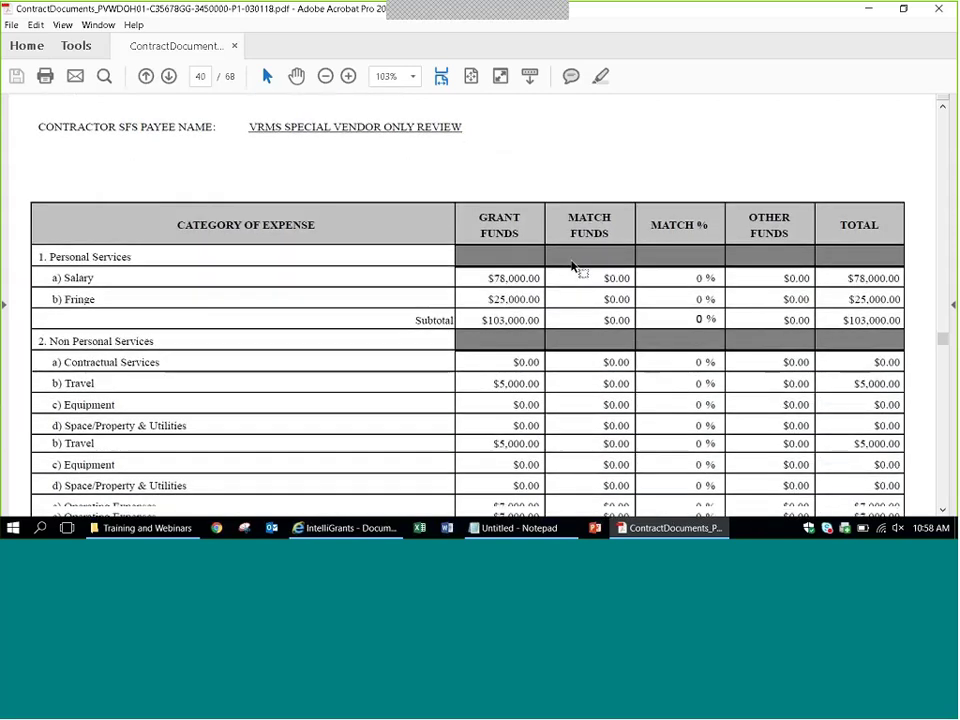
pyautogui.scroll(-2, 572, 267)
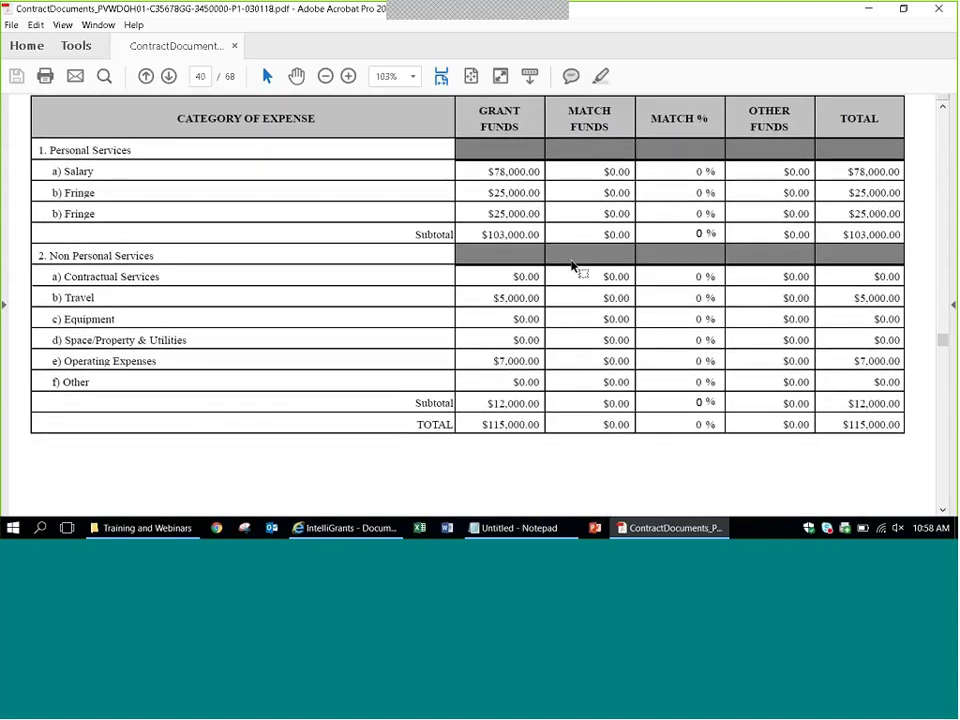
pyautogui.scroll(-10, 572, 267)
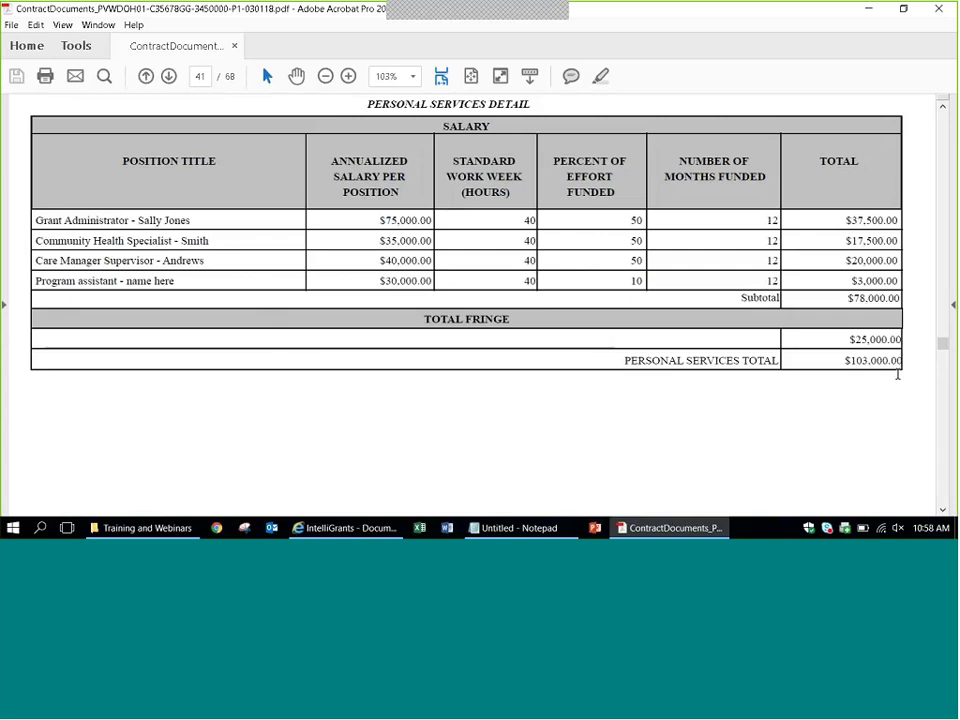
pyautogui.scroll(-1, 668, 420)
pyautogui.scroll(-10, 668, 420)
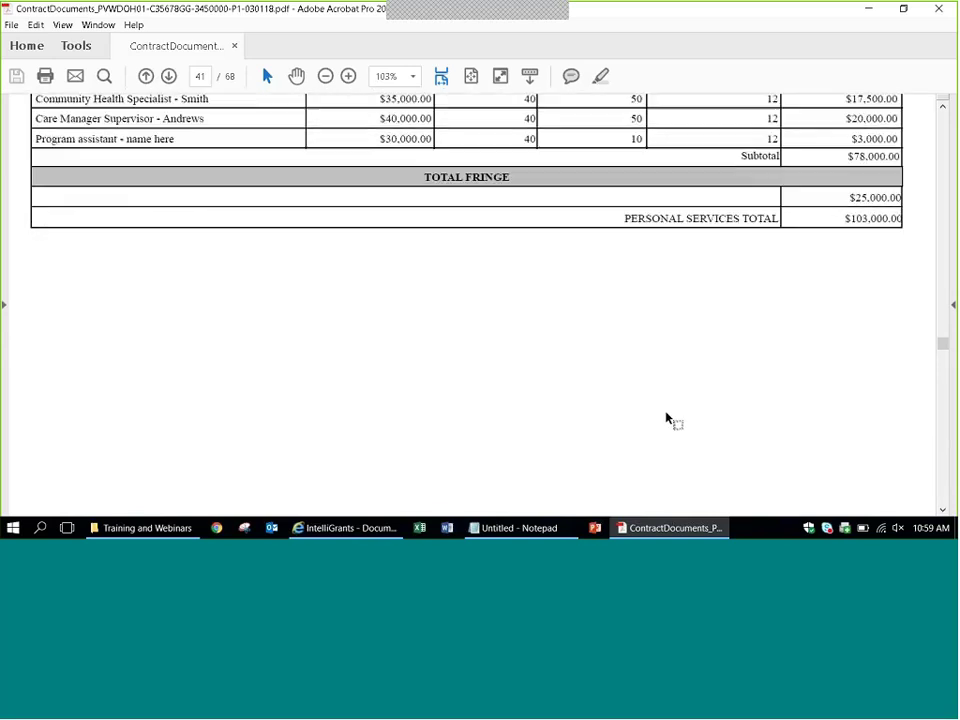
pyautogui.scroll(-8, 440, 292)
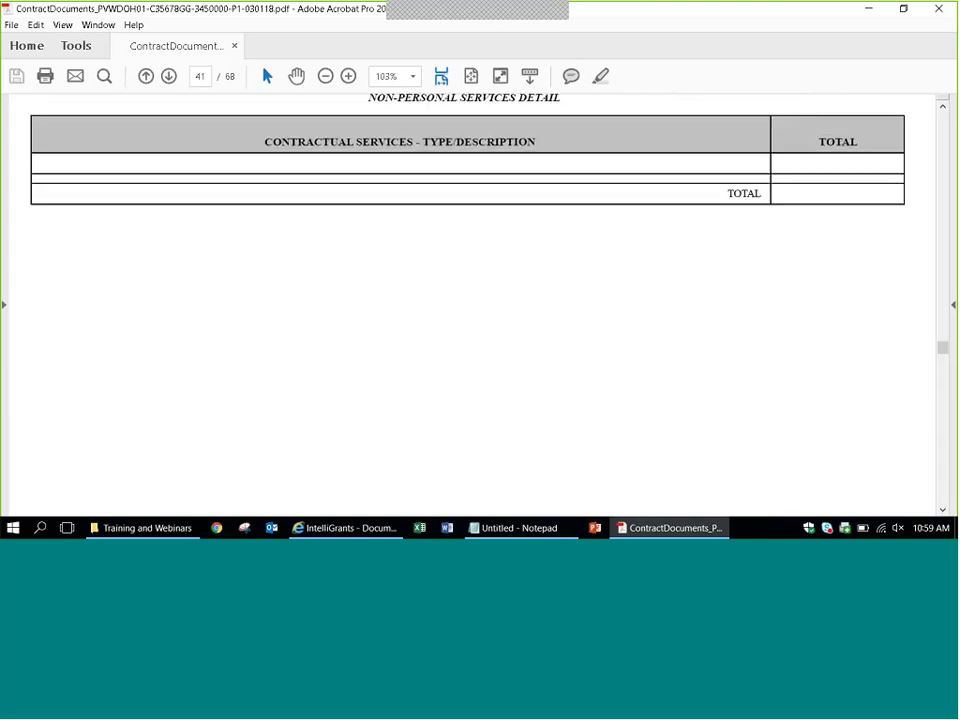
pyautogui.scroll(-3, 440, 292)
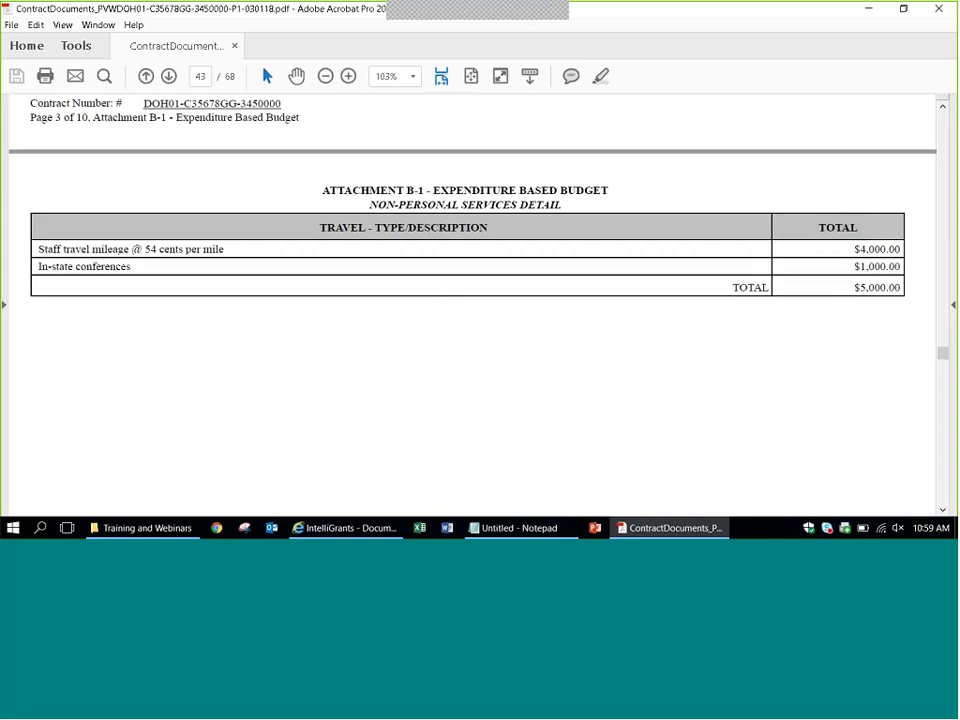
pyautogui.scroll(-7, 588, 370)
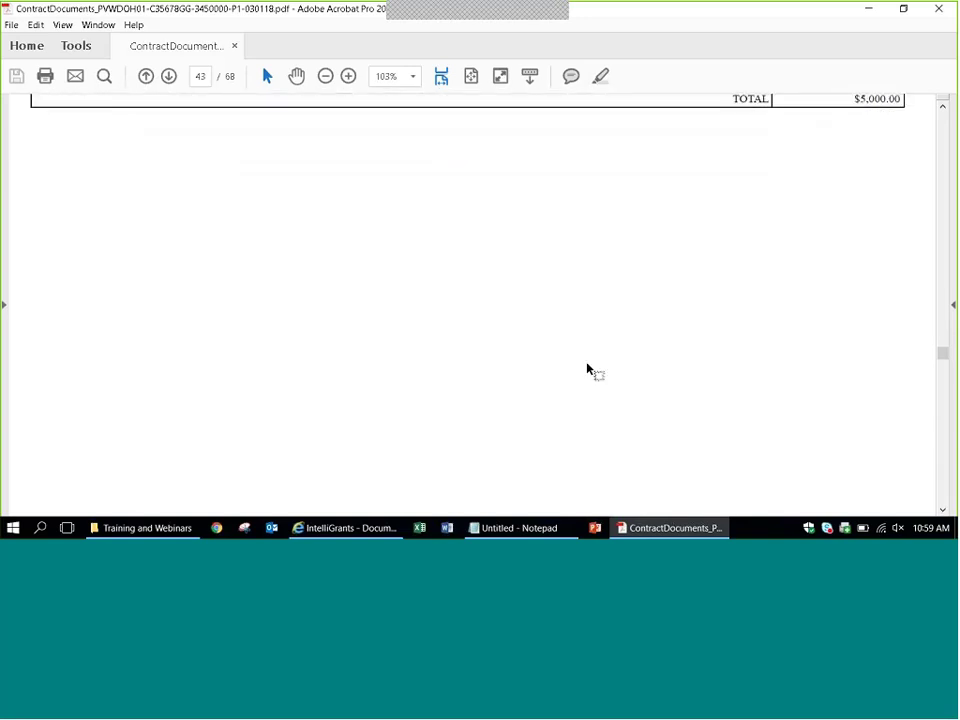
pyautogui.scroll(-15, 588, 370)
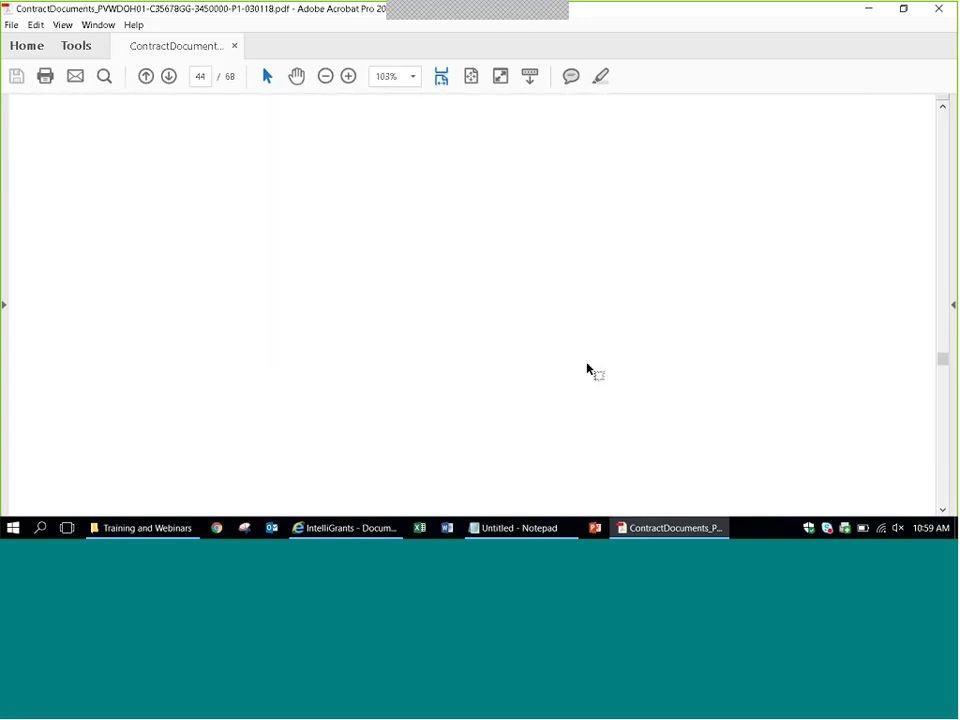
pyautogui.scroll(-10, 588, 370)
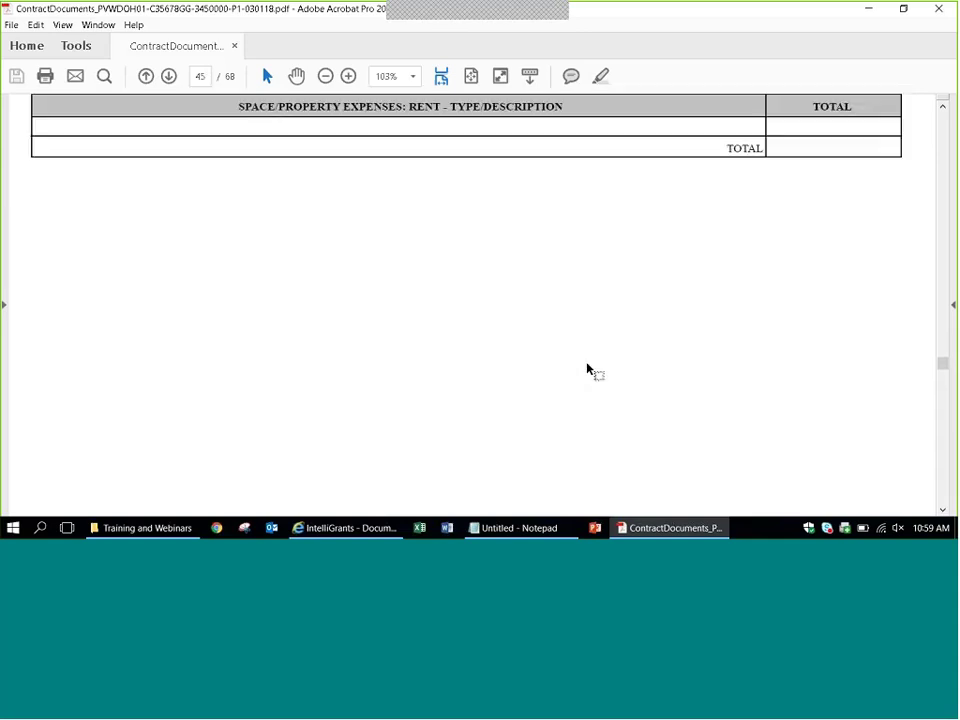
pyautogui.scroll(-10, 588, 370)
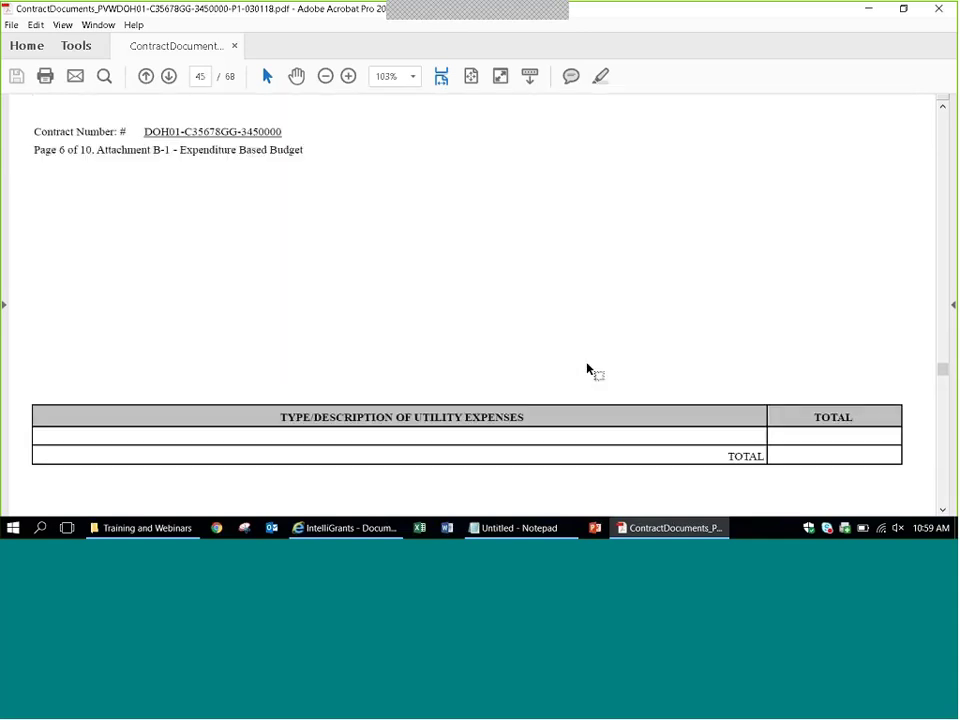
pyautogui.scroll(-5, 588, 370)
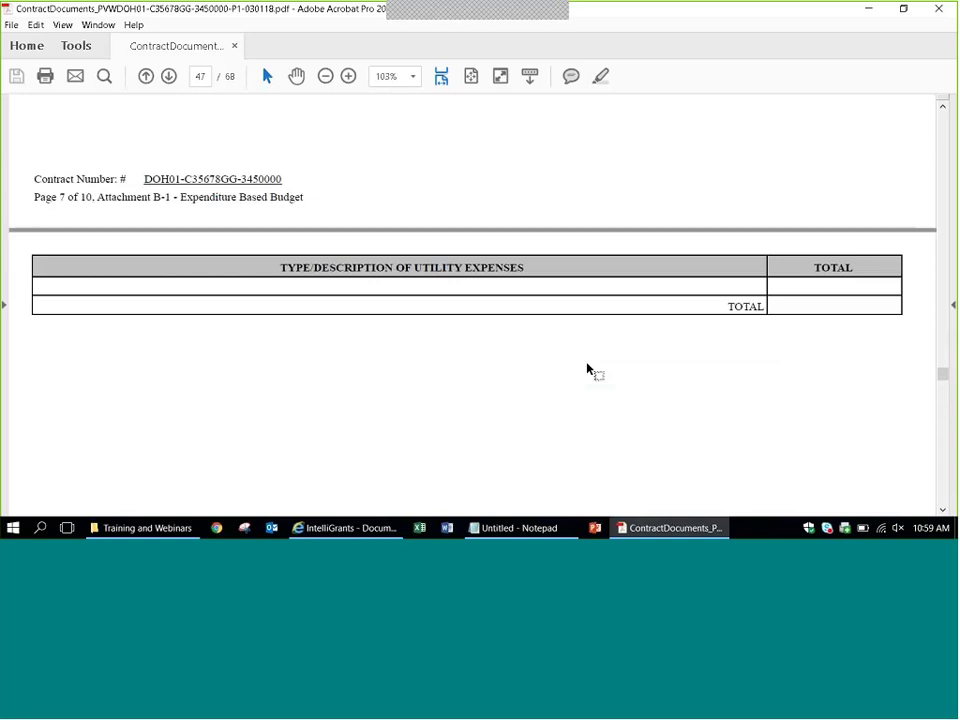
pyautogui.scroll(-8, 514, 340)
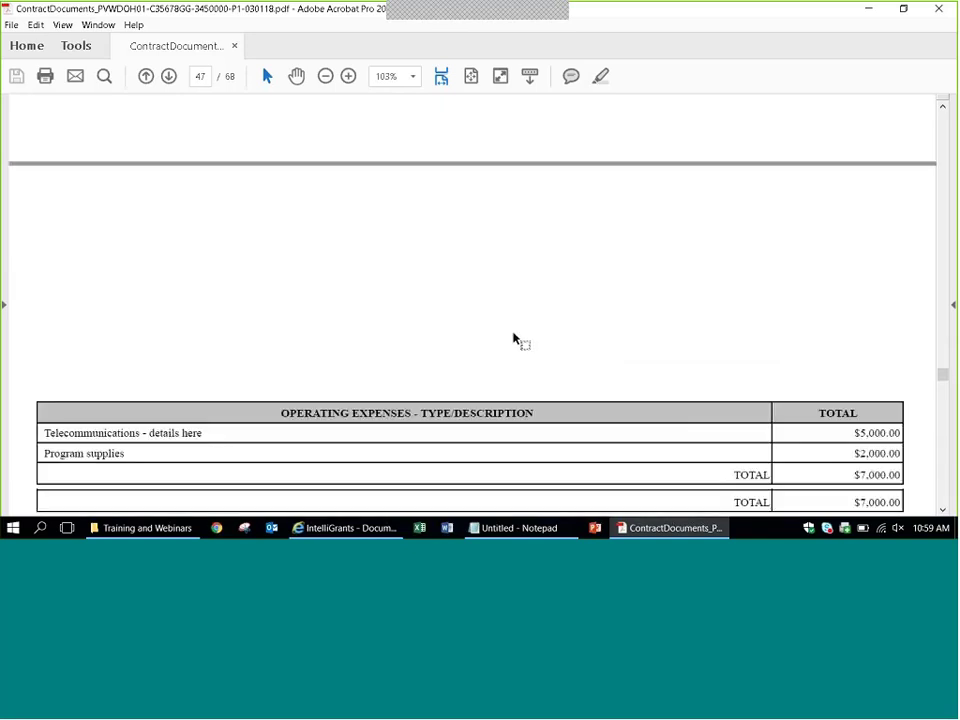
pyautogui.scroll(-3, 514, 340)
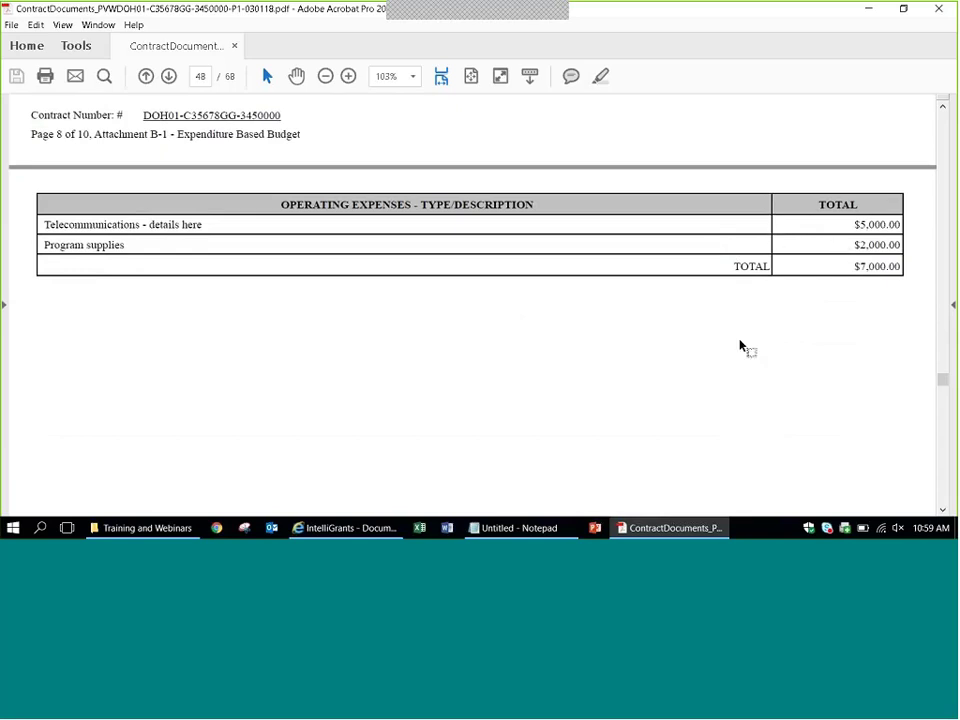
pyautogui.scroll(-5, 740, 346)
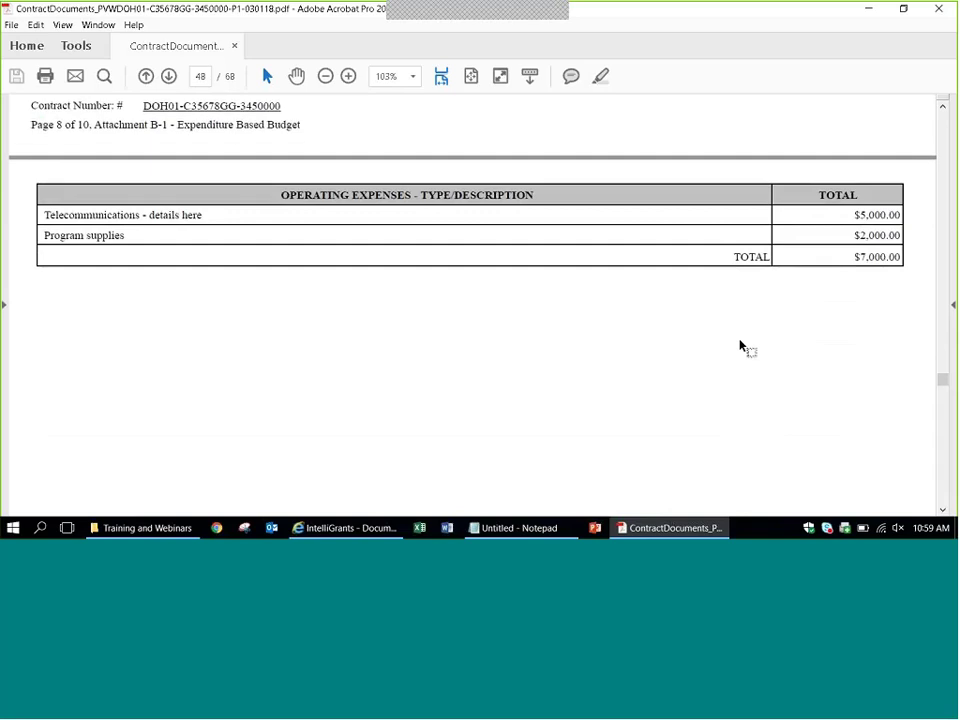
pyautogui.scroll(-5, 740, 346)
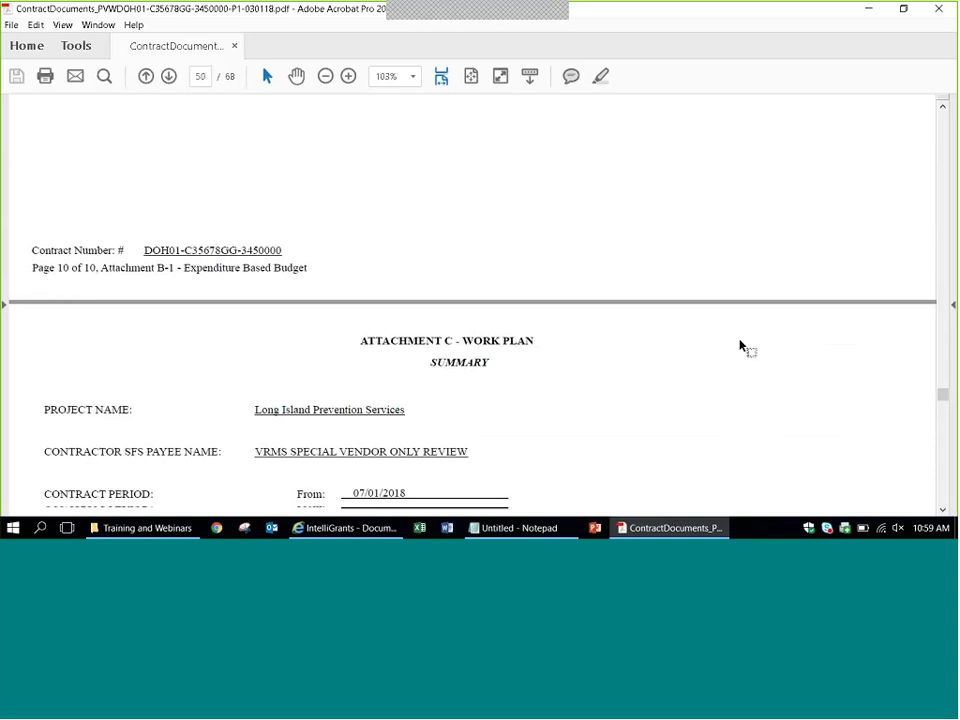
# Highlight the Work Plan project summary sentence, then continue to the page 51 Work Plan Detail.
pyautogui.scroll(-1, 740, 346)
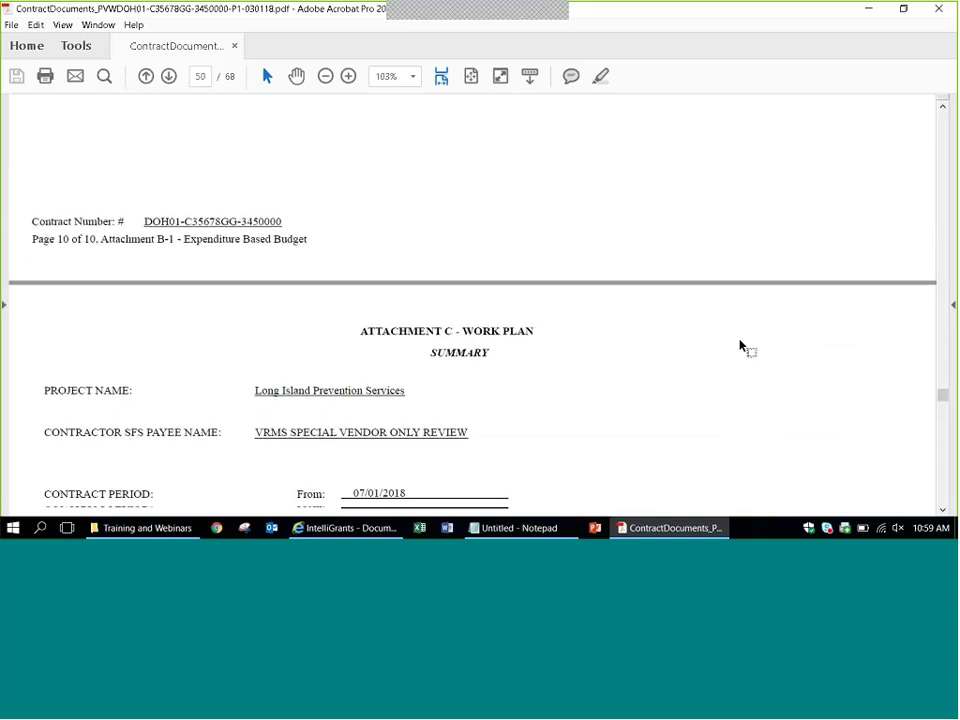
pyautogui.scroll(-2, 740, 346)
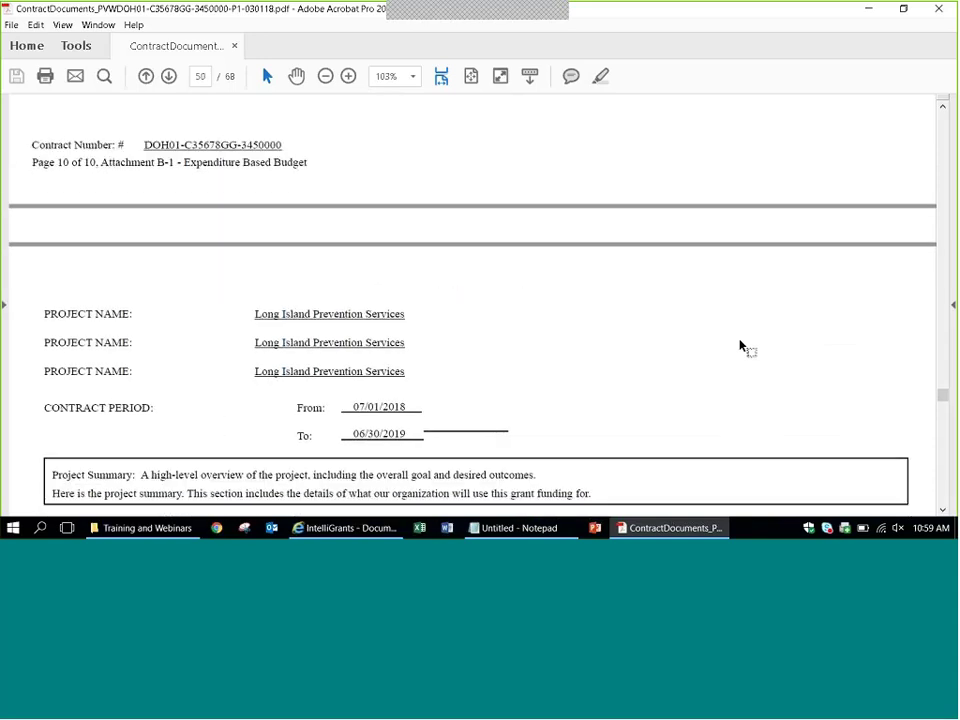
pyautogui.scroll(-5, 740, 346)
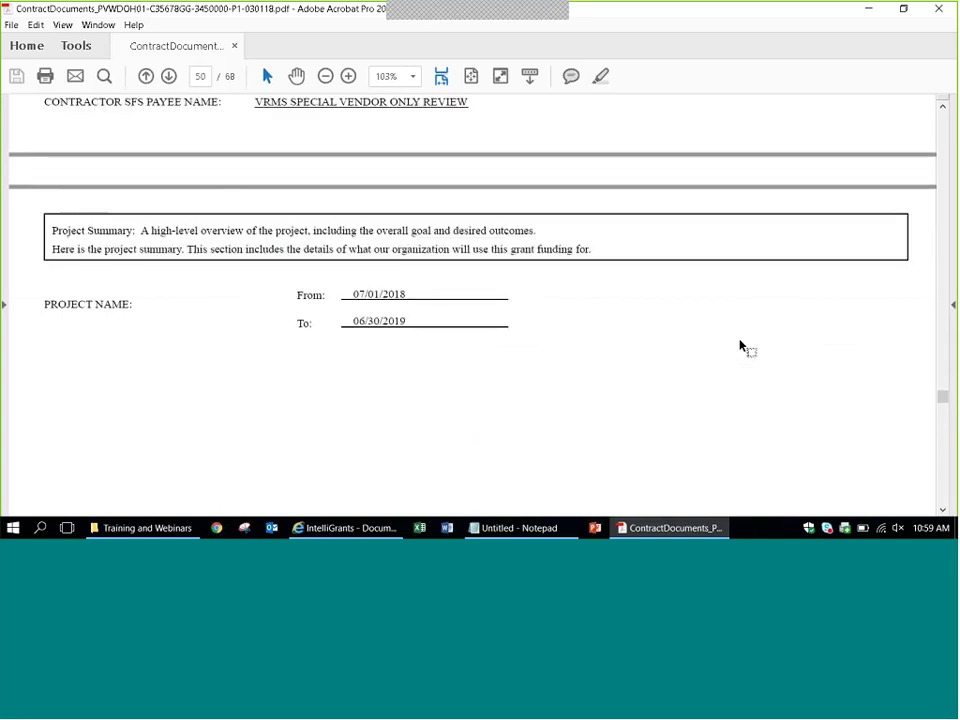
pyautogui.moveTo(607, 257); pyautogui.dragTo(53, 256)
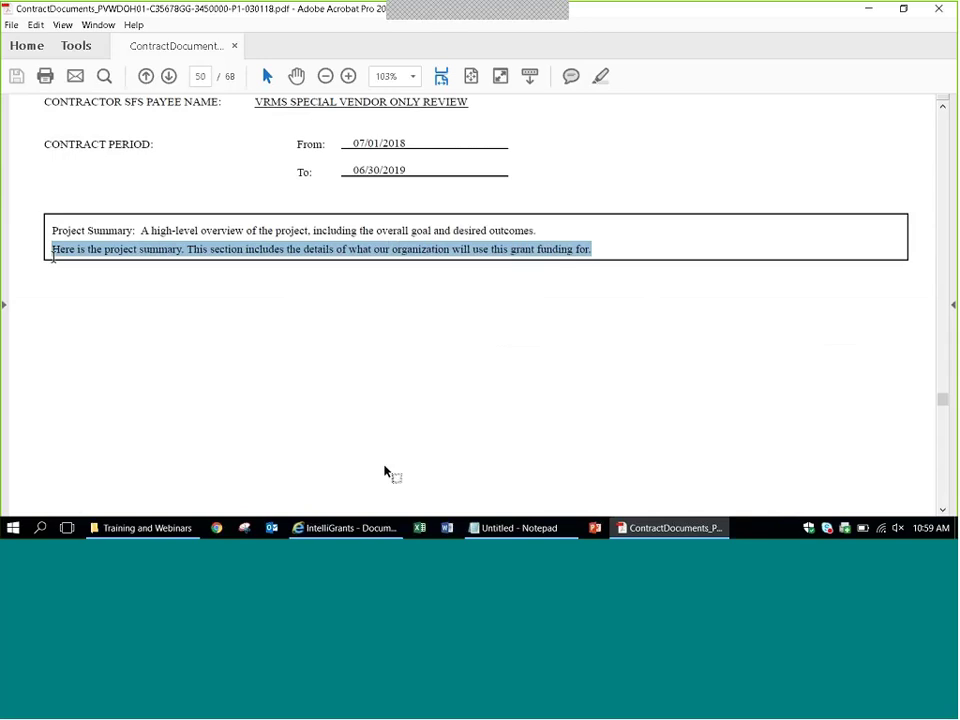
pyautogui.scroll(-10, 942, 510)
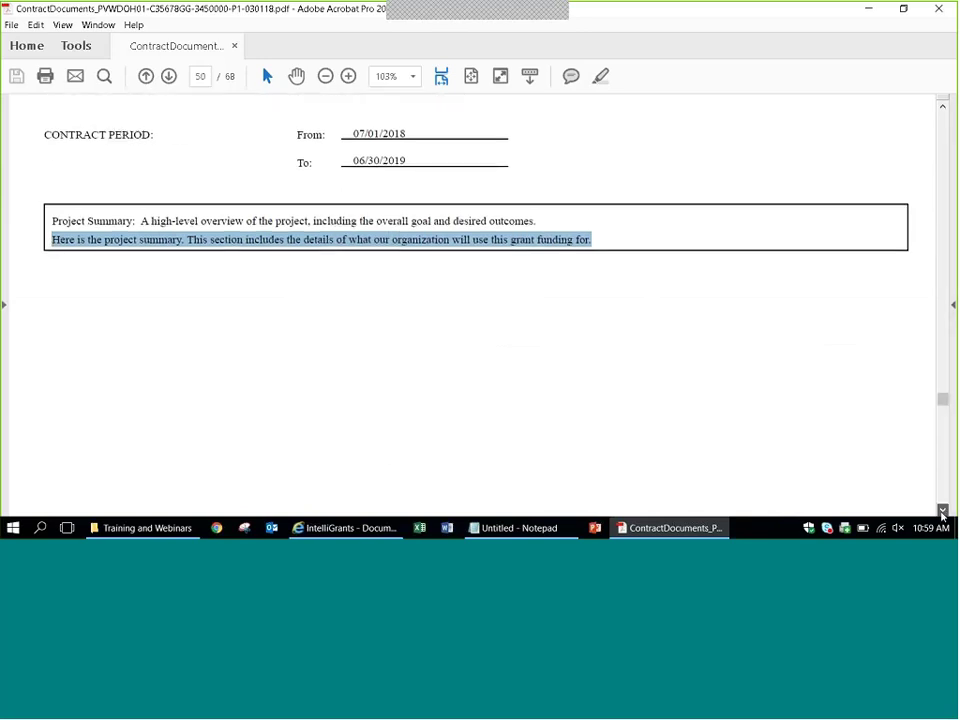
pyautogui.scroll(-10, 942, 512)
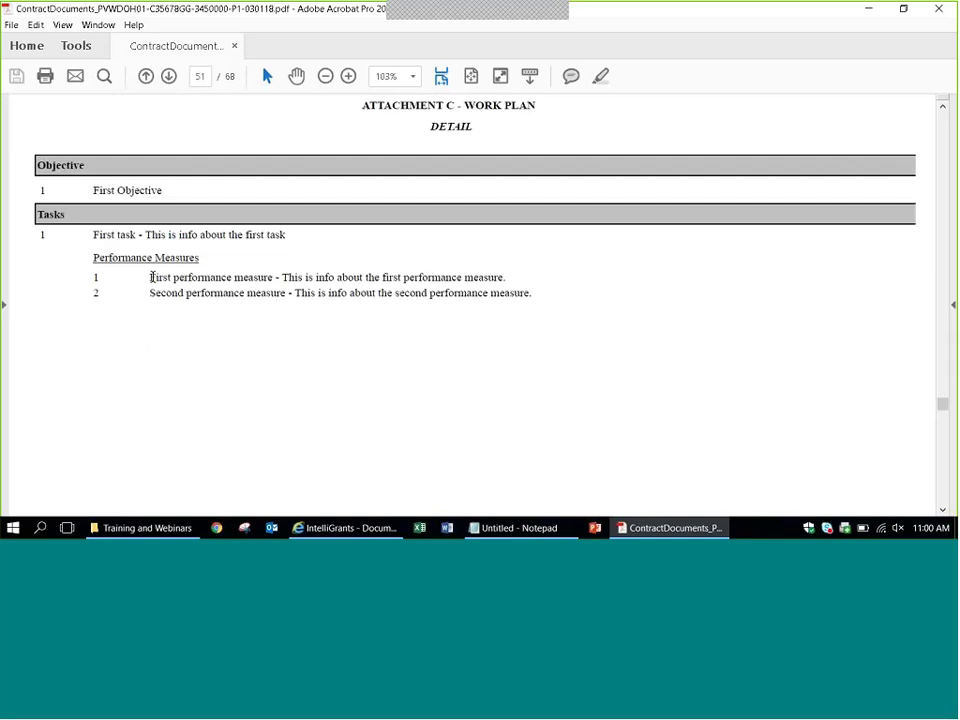
# Highlight the First and Second performance measure names, then continue to Attachment D on page 52.
pyautogui.moveTo(152, 277); pyautogui.dragTo(264, 282)
pyautogui.moveTo(150, 293); pyautogui.dragTo(254, 301)
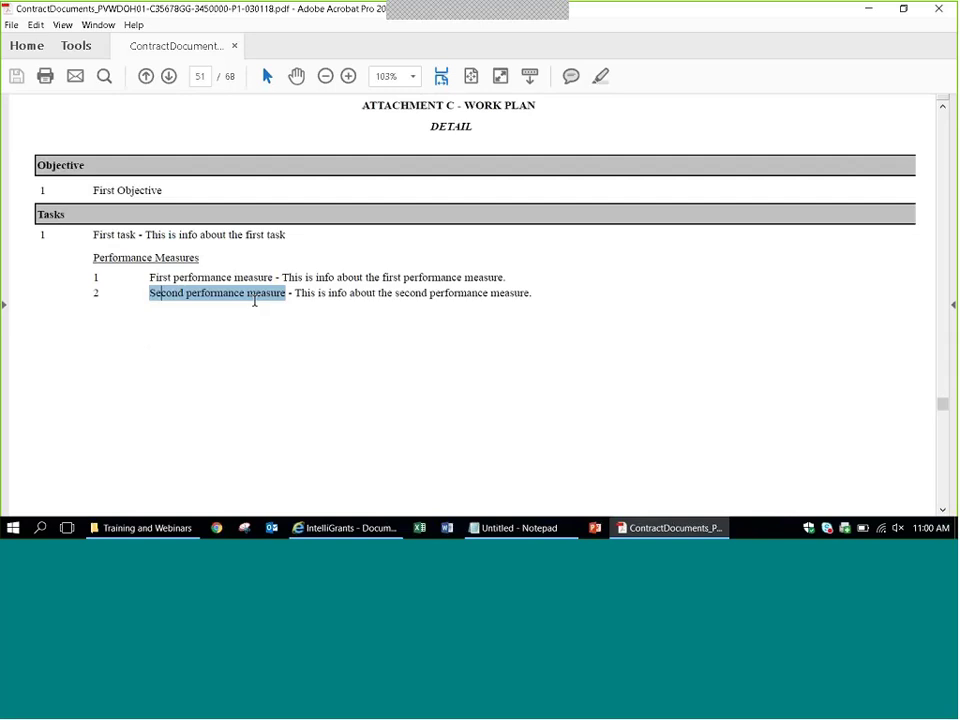
pyautogui.click(203, 214)
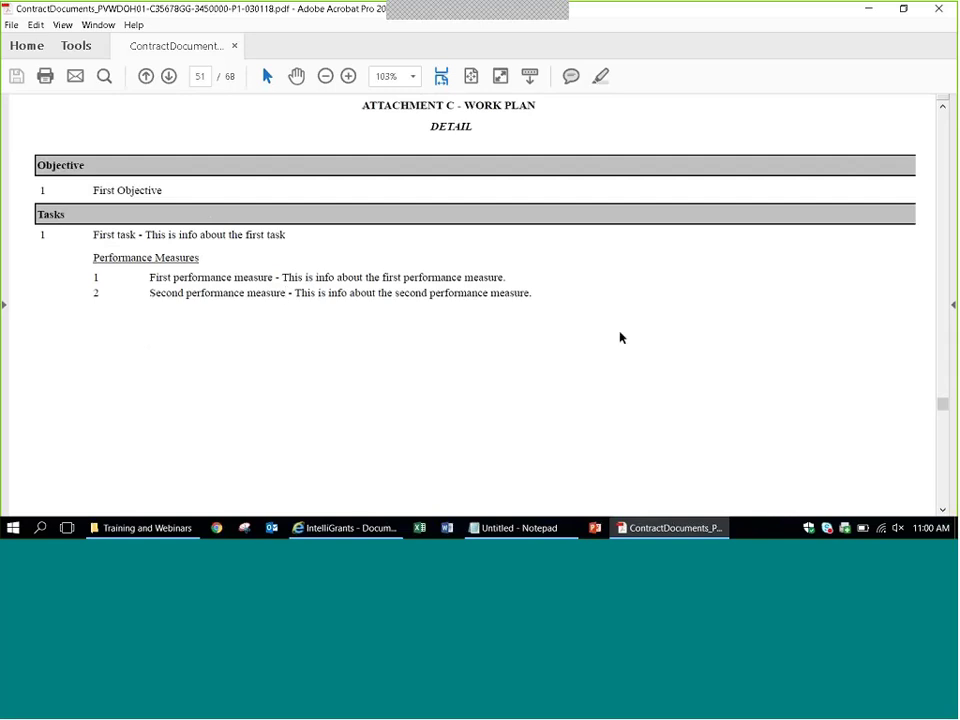
pyautogui.scroll(-2, 622, 336)
pyautogui.scroll(-2, 756, 343)
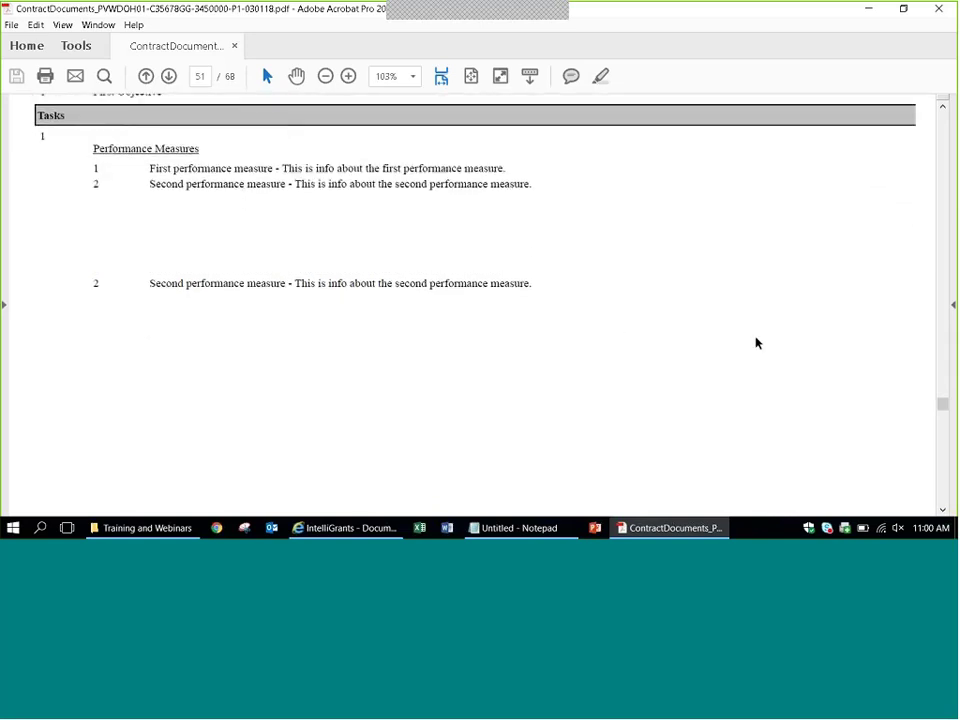
pyautogui.scroll(-1, 756, 343)
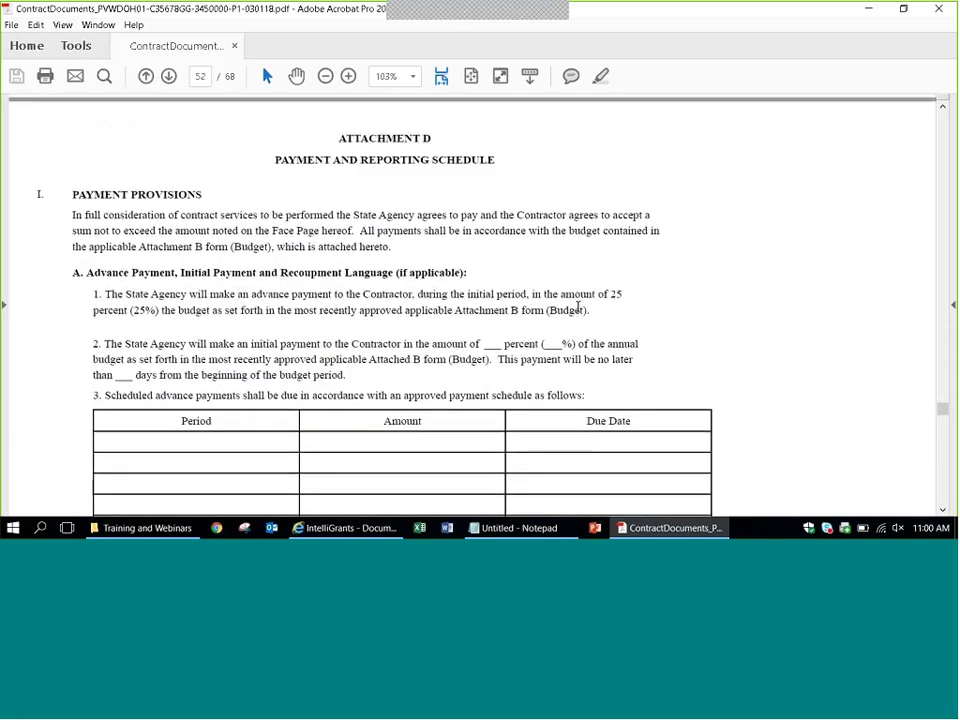
# Highlight item 1's advance payment terms, then move down to section B on claims.
pyautogui.moveTo(624, 293); pyautogui.dragTo(528, 307)
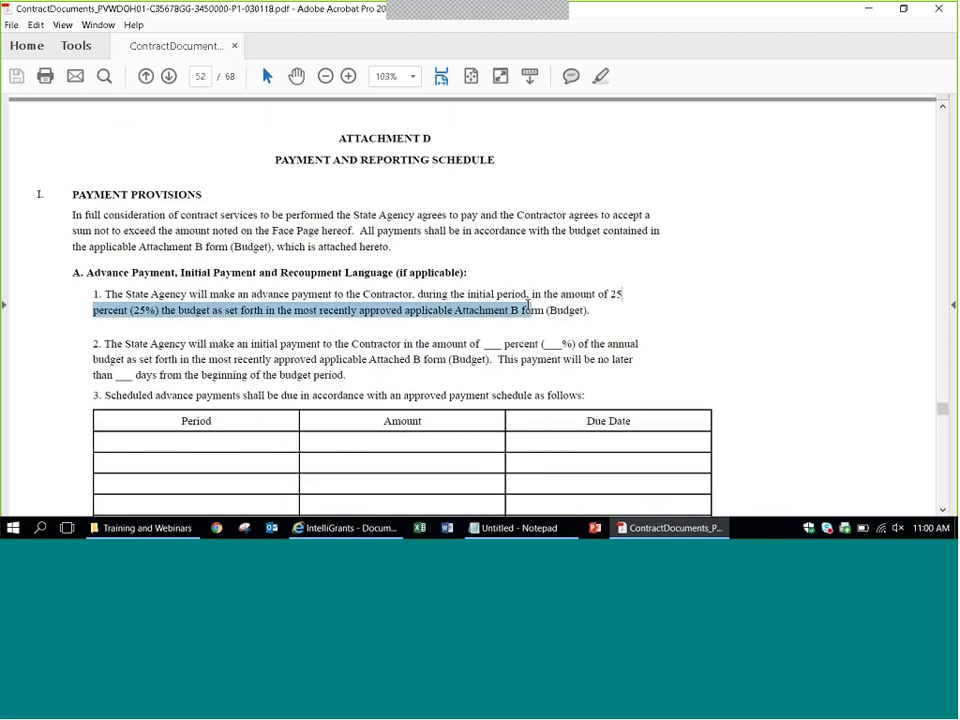
pyautogui.moveTo(284, 289); pyautogui.dragTo(592, 322)
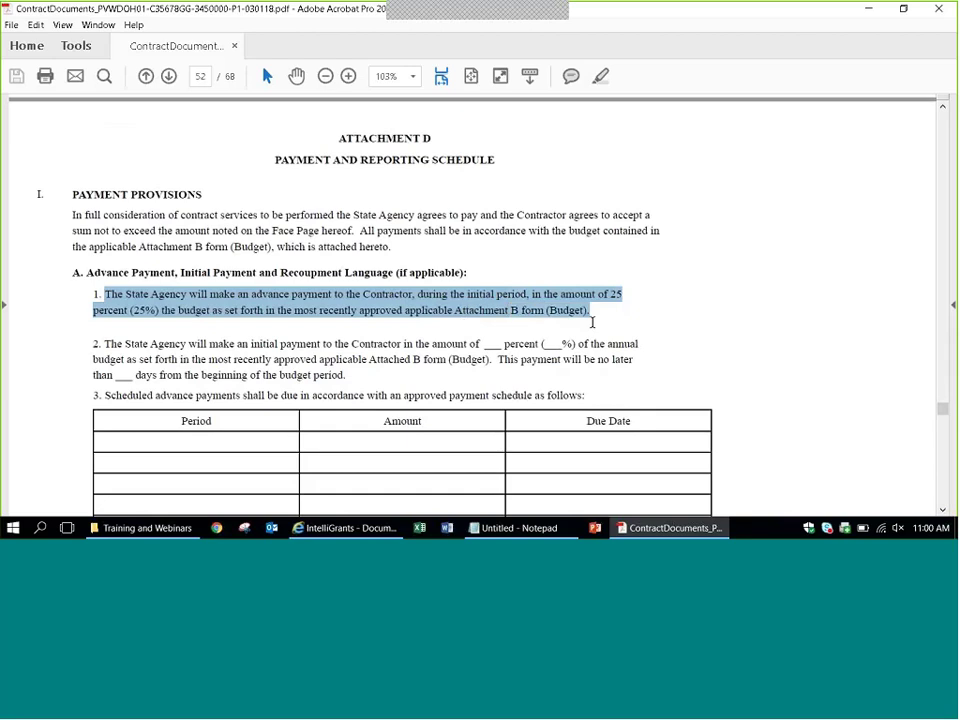
pyautogui.click(600, 322)
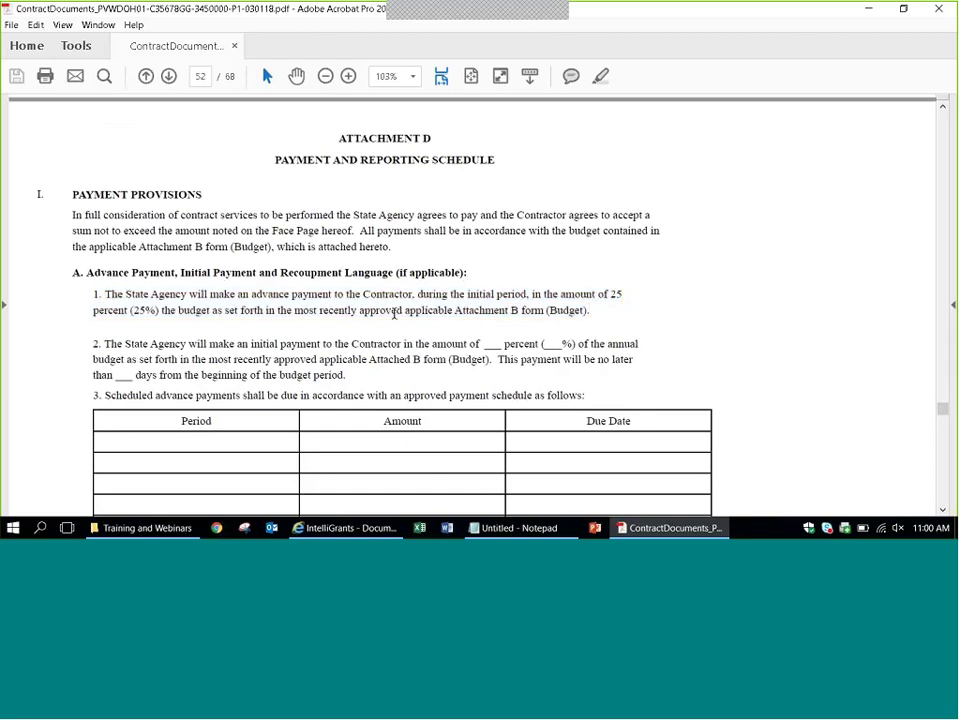
pyautogui.scroll(-4, 366, 314)
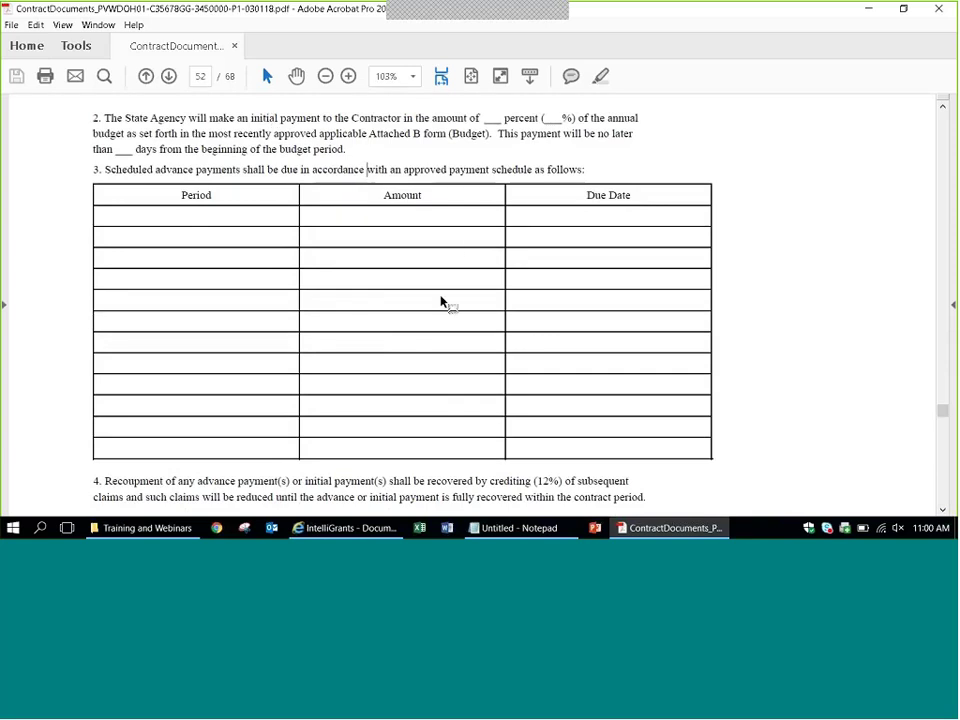
pyautogui.scroll(-1, 851, 399)
pyautogui.scroll(-5, 851, 399)
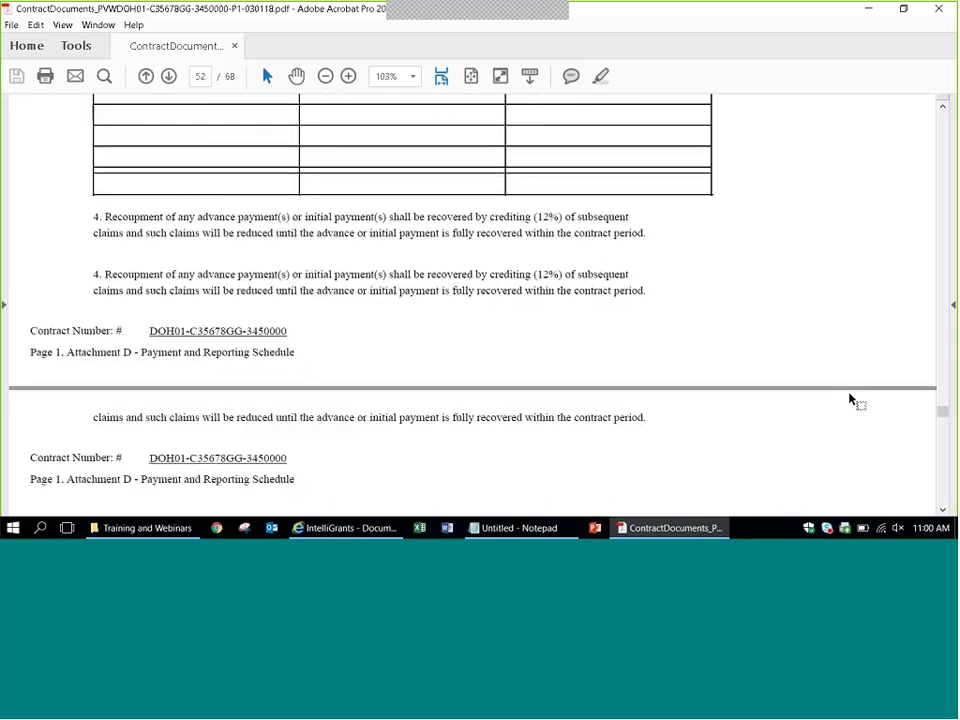
pyautogui.scroll(-4, 851, 399)
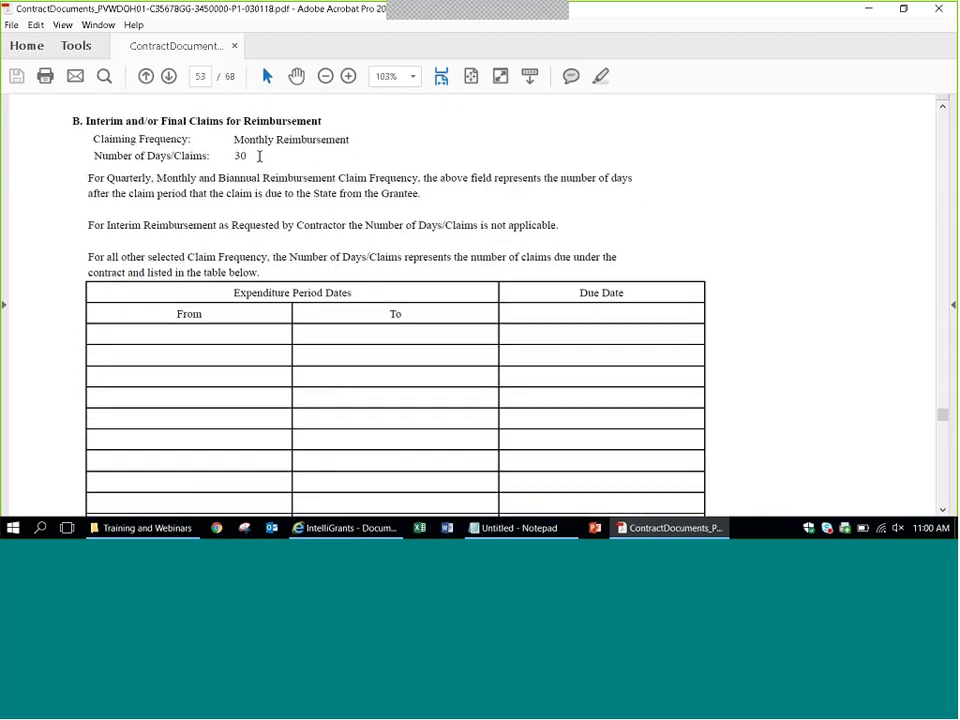
# Highlight the quarterly, monthly, biannual and other claim frequency paragraphs, then reach Expenditure-Based Reports.
pyautogui.tripleClick(264, 178)
pyautogui.moveTo(264, 178); pyautogui.dragTo(536, 289)
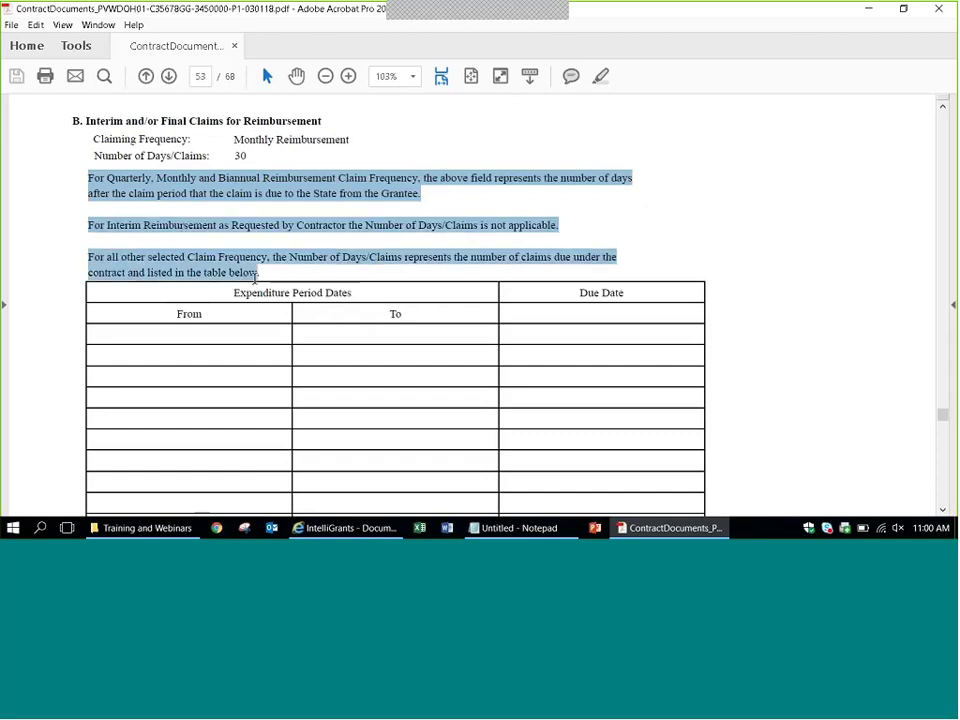
pyautogui.tripleClick(531, 291)
pyautogui.click(784, 302)
pyautogui.scroll(-5, 786, 301)
pyautogui.scroll(-6, 786, 301)
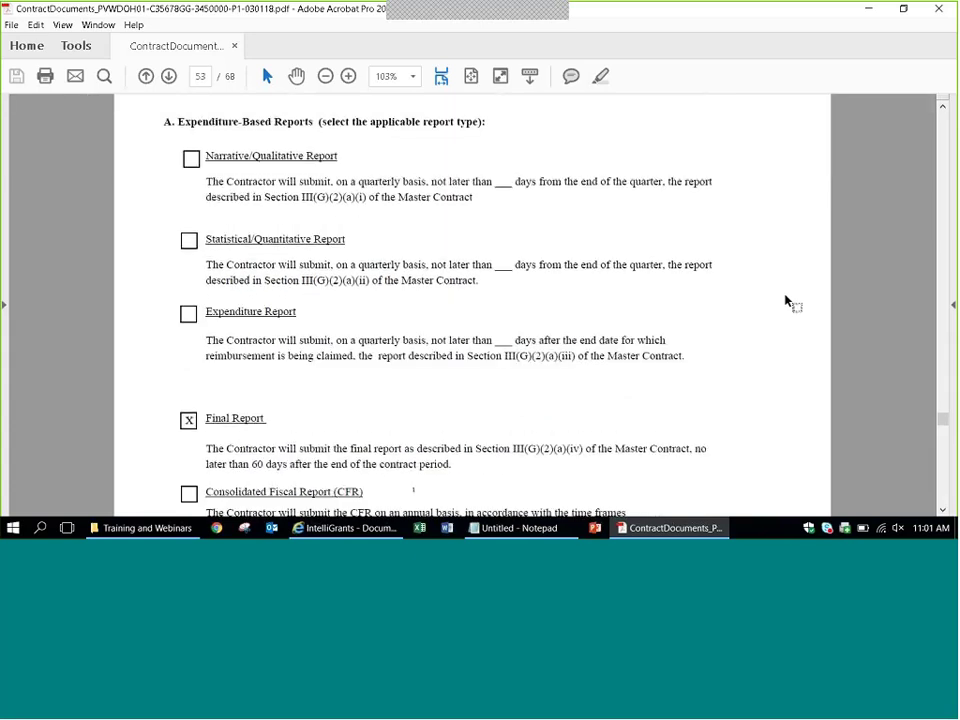
# Scroll to Table 1 - Reporting Schedule and select the first report period's start date.
pyautogui.scroll(-1, 786, 301)
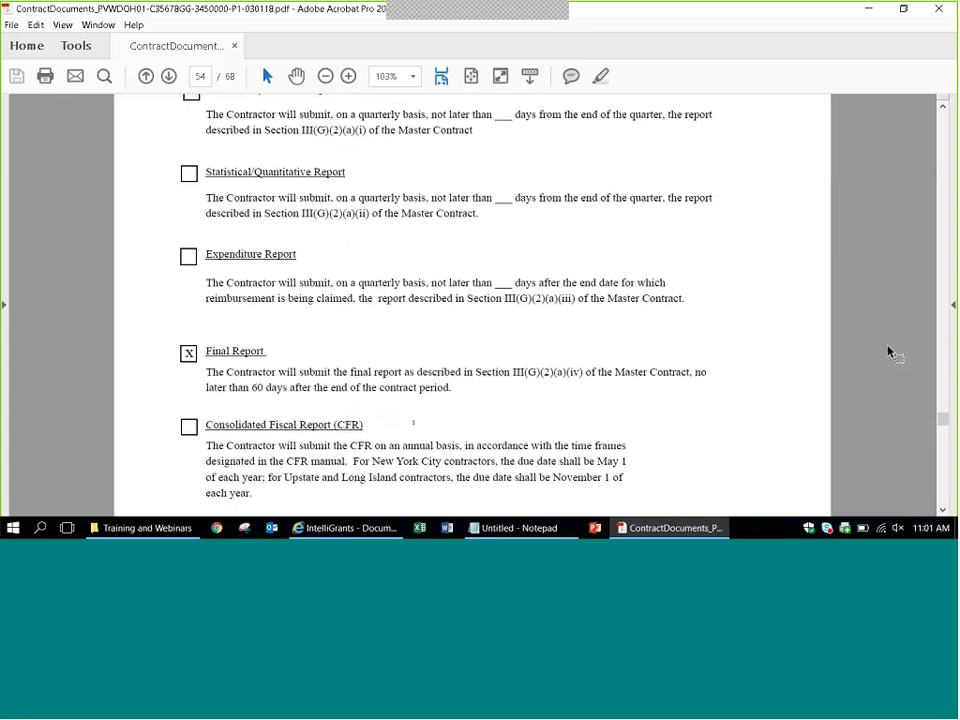
pyautogui.scroll(-1, 888, 352)
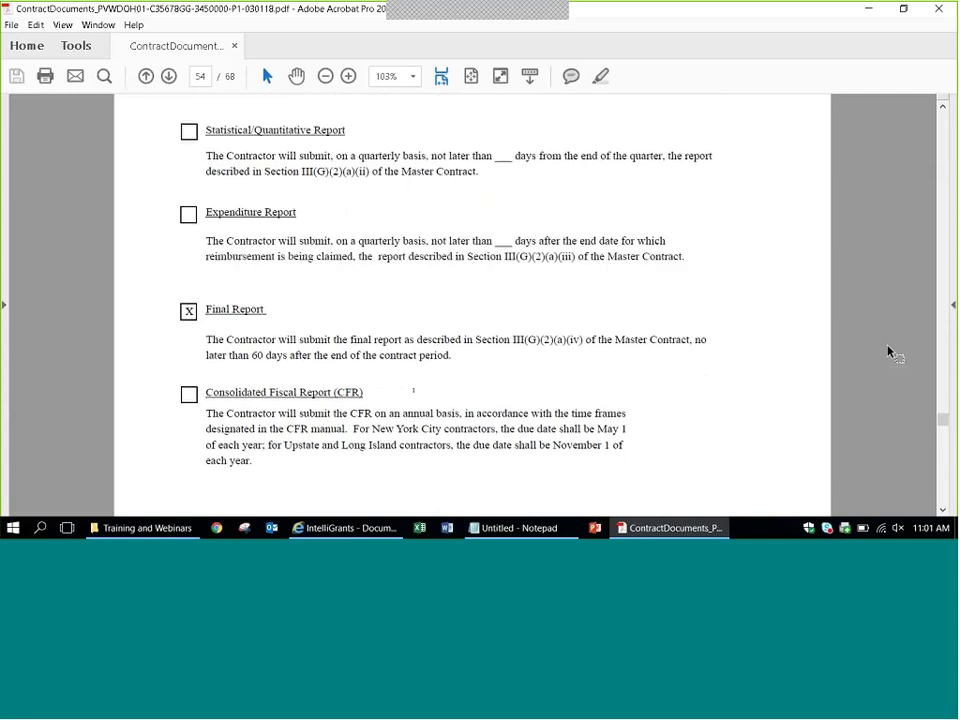
pyautogui.scroll(-5, 888, 352)
pyautogui.scroll(-4, 888, 352)
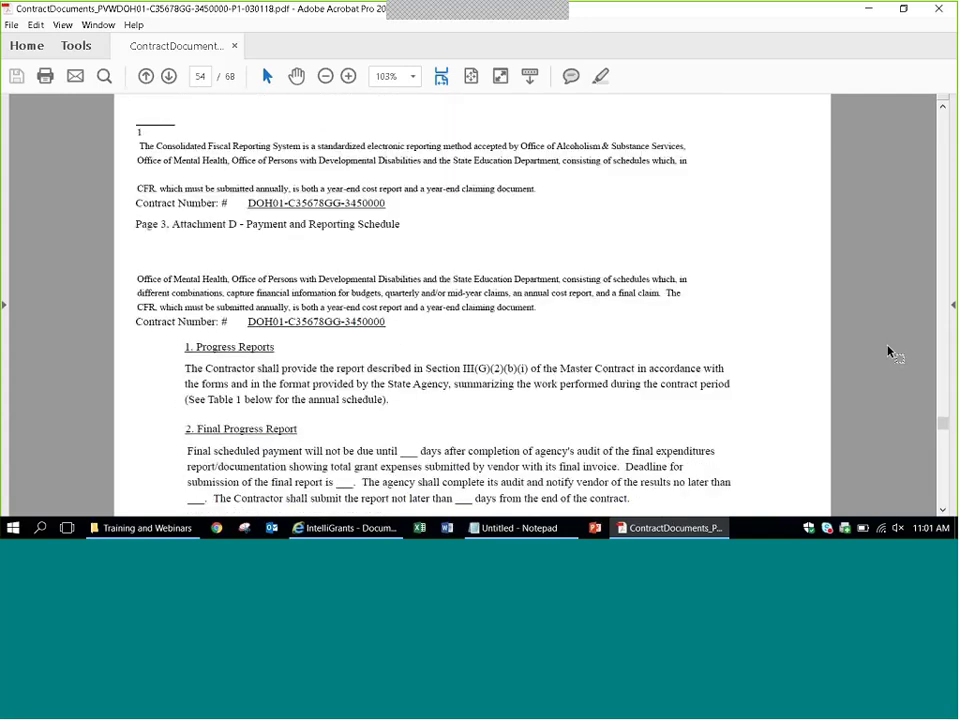
pyautogui.scroll(-5, 888, 352)
pyautogui.scroll(-2, 888, 352)
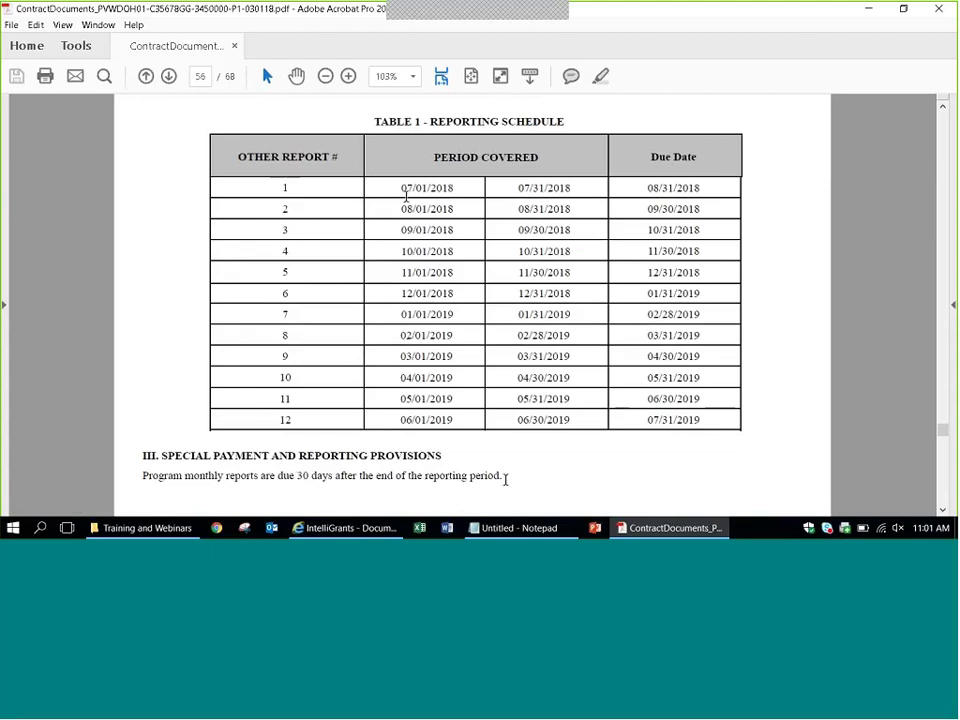
pyautogui.doubleClick(408, 192)
pyautogui.click(456, 193)
# Scroll through Attachment E-1 and the English and Spanish consent forms to Attachment M on page 65.
pyautogui.scroll(3, 946, 442)
pyautogui.scroll(-5, 946, 442)
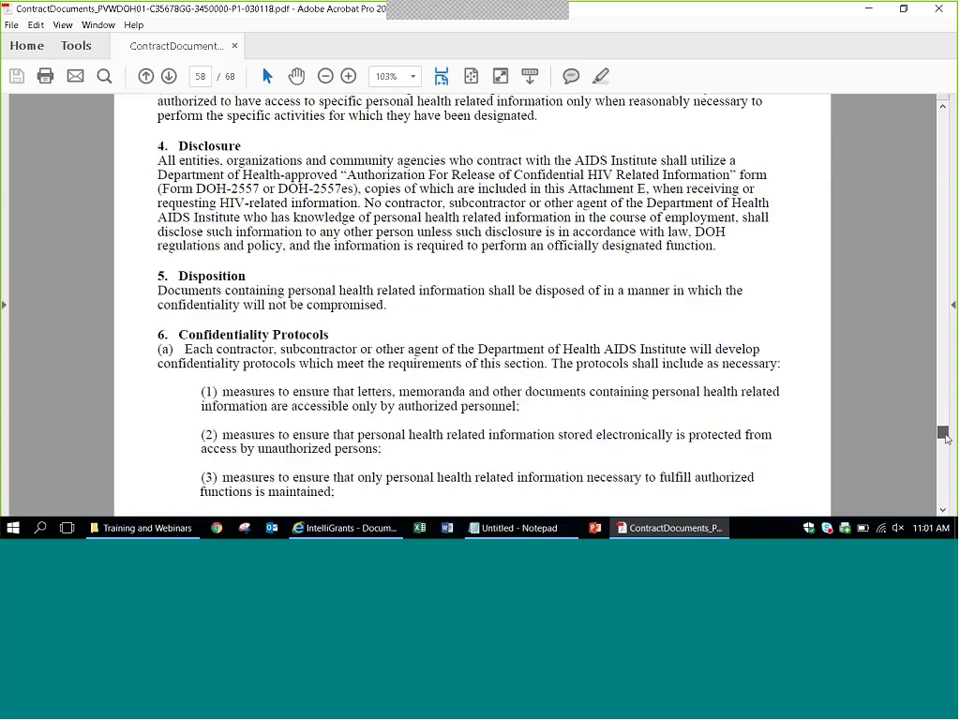
pyautogui.scroll(2, 945, 432)
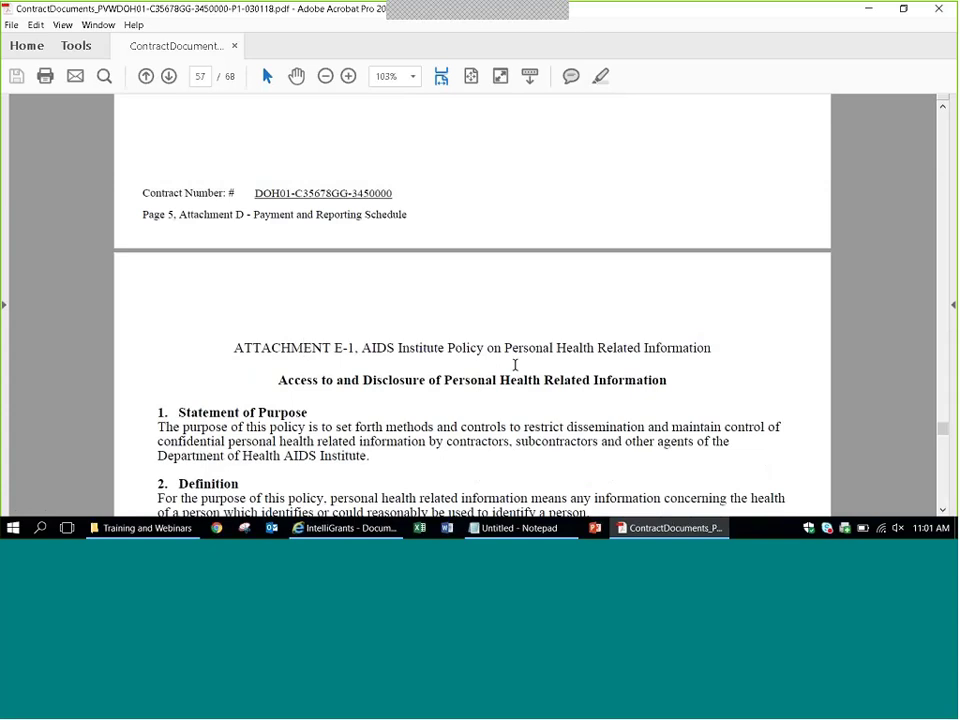
pyautogui.scroll(-3, 853, 388)
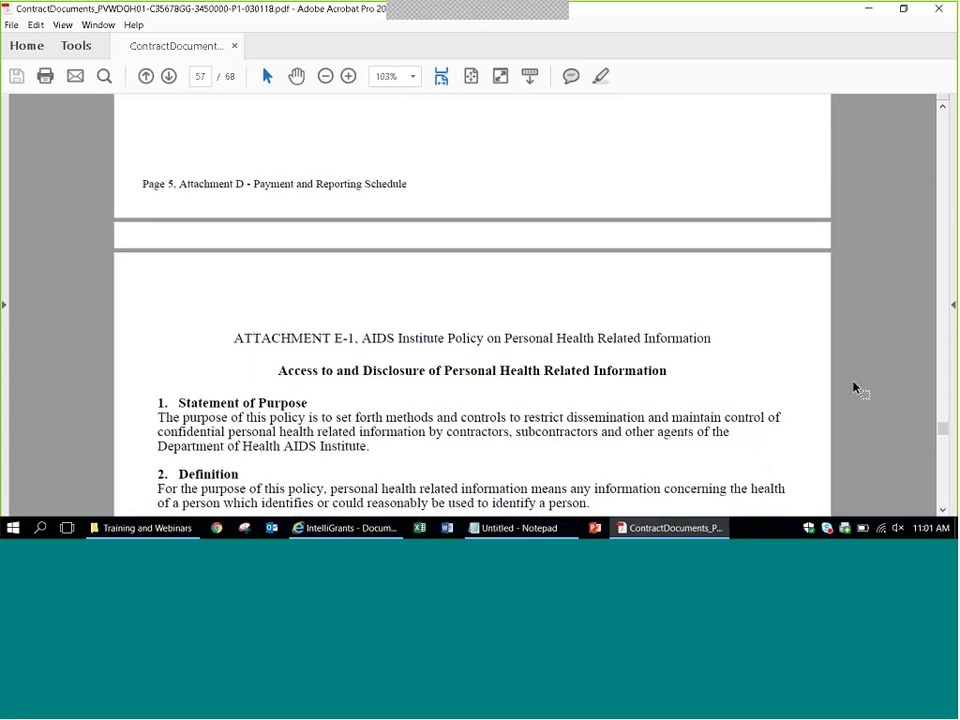
pyautogui.scroll(-15, 853, 388)
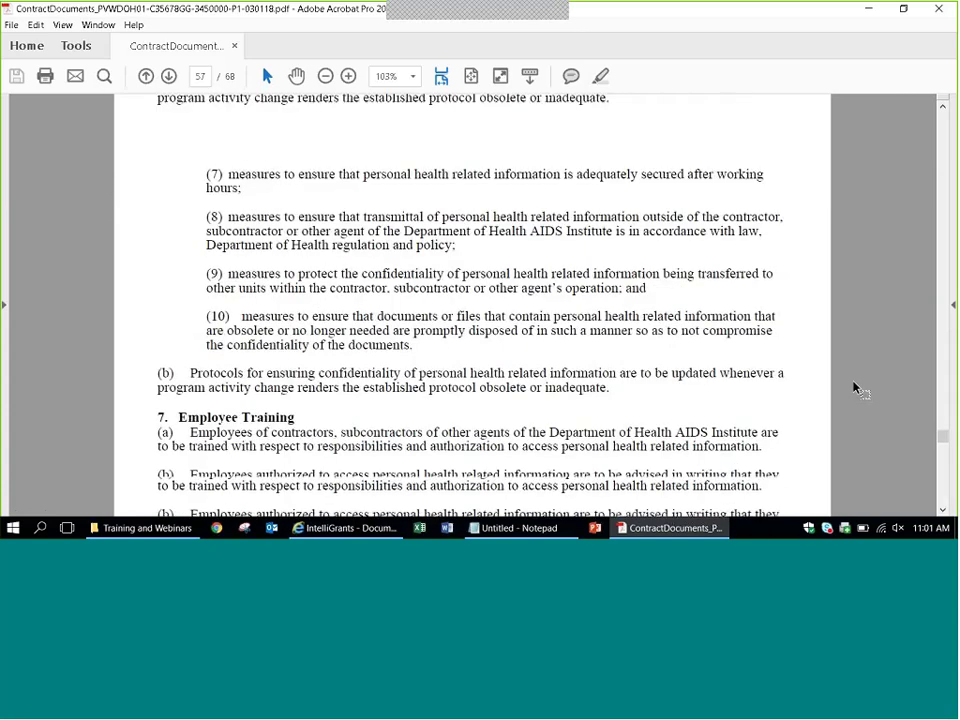
pyautogui.scroll(-15, 853, 388)
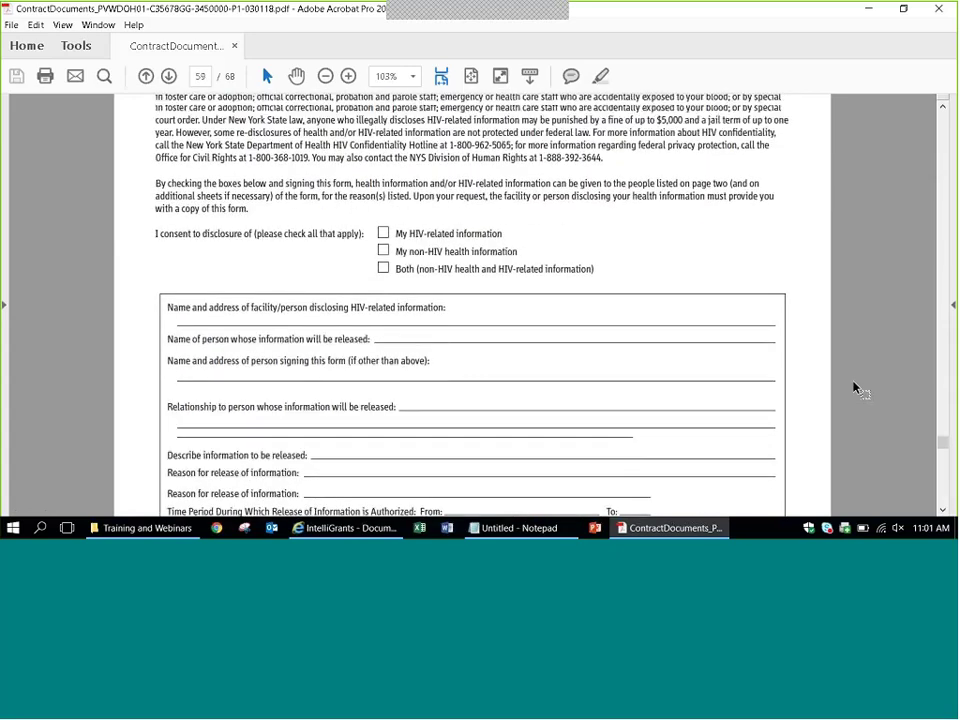
pyautogui.scroll(-15, 853, 388)
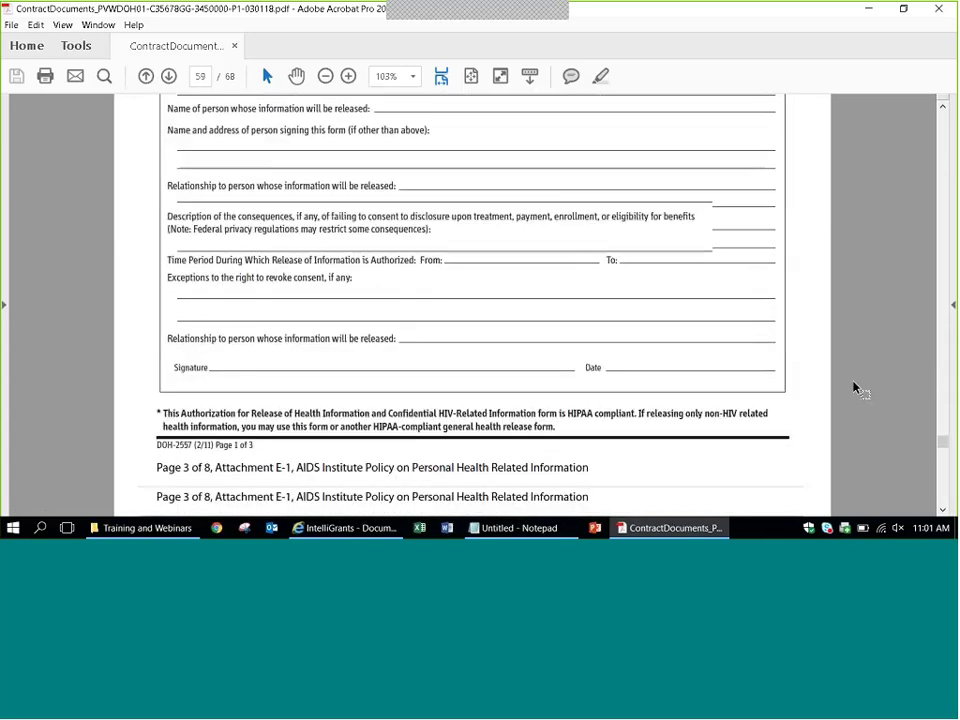
pyautogui.scroll(-15, 853, 388)
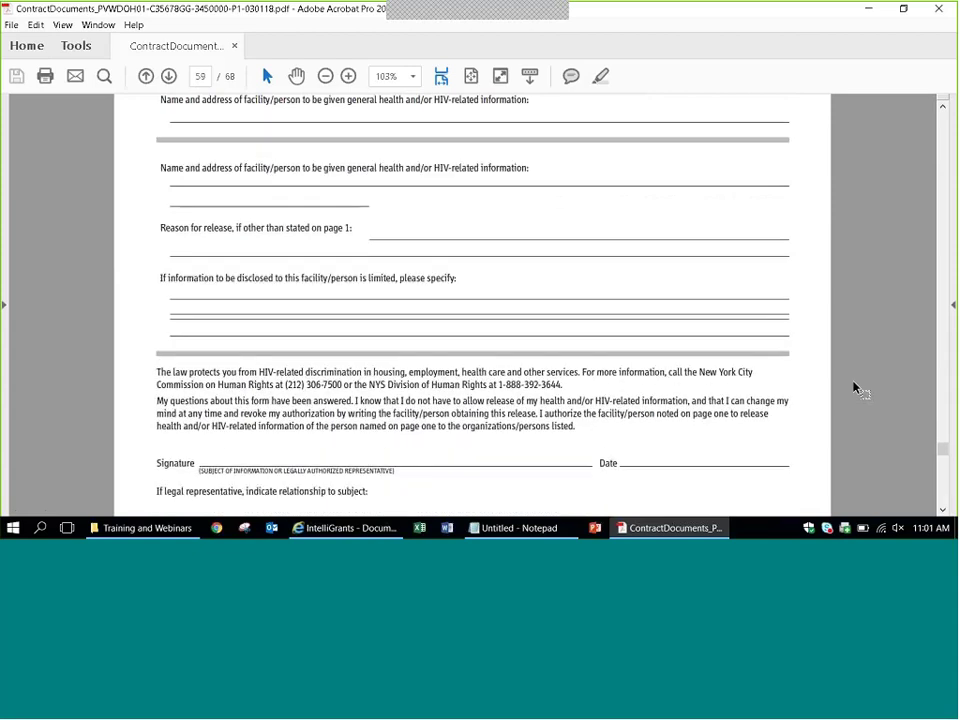
pyautogui.scroll(8, 853, 388)
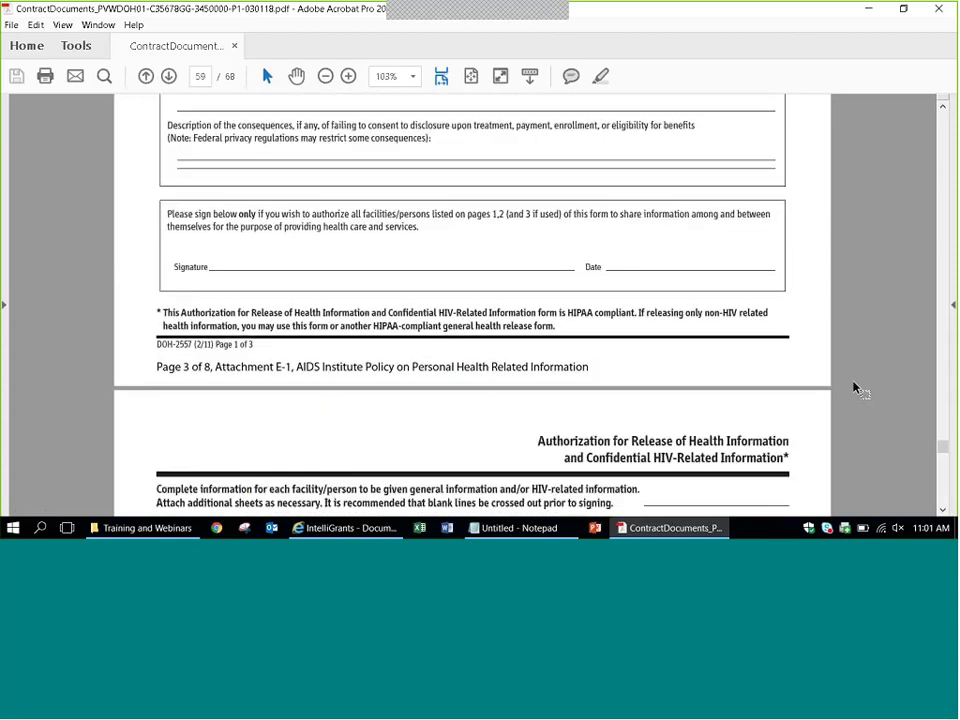
pyautogui.scroll(-15, 853, 388)
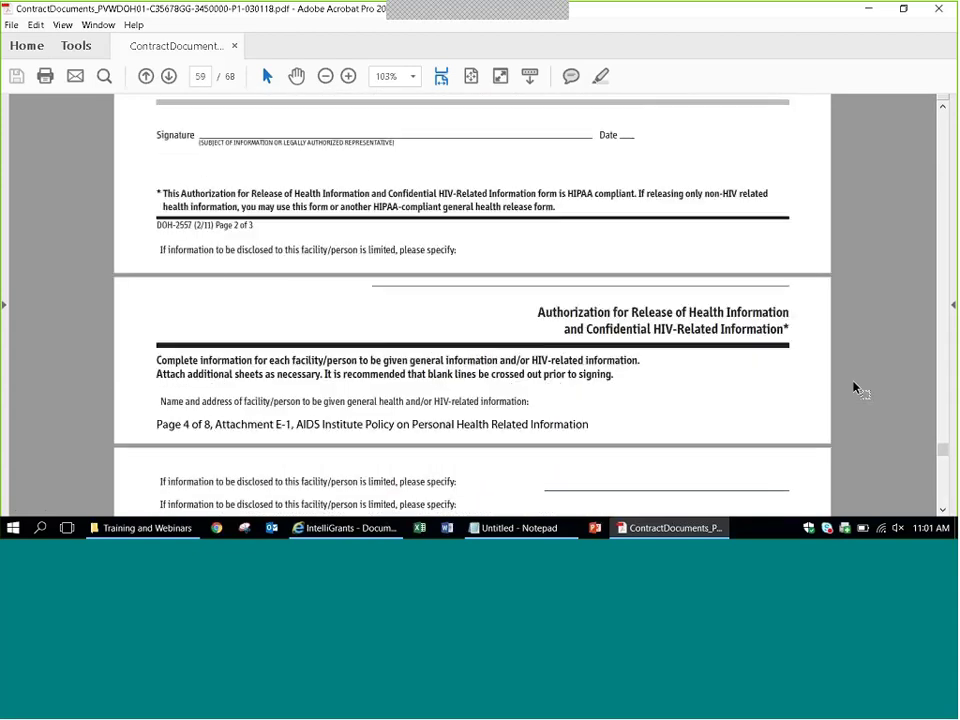
pyautogui.scroll(-15, 853, 388)
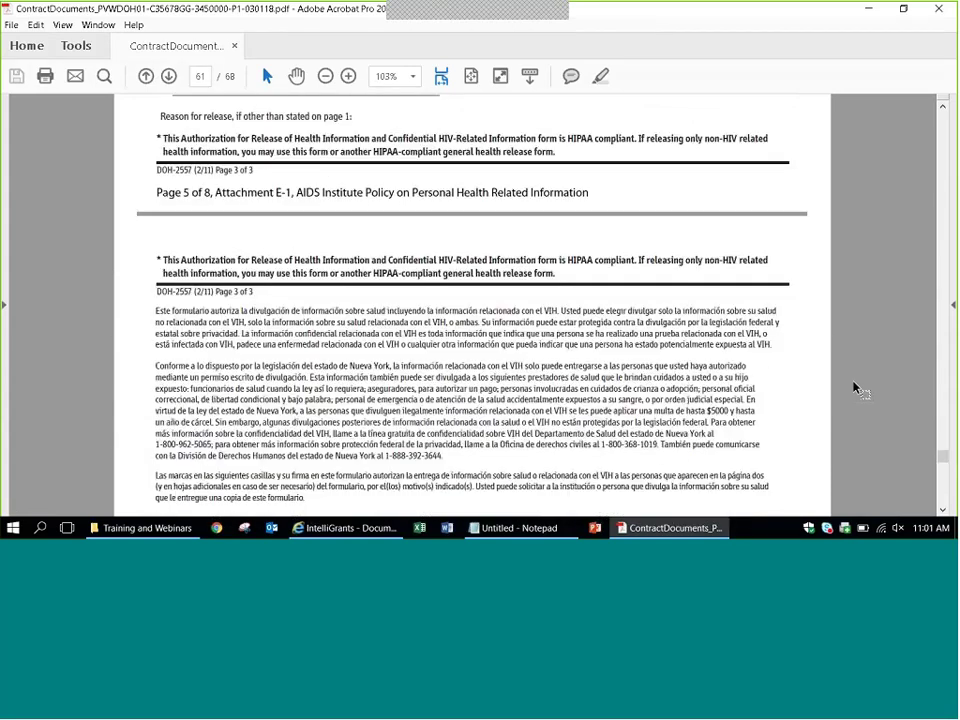
pyautogui.scroll(-15, 853, 388)
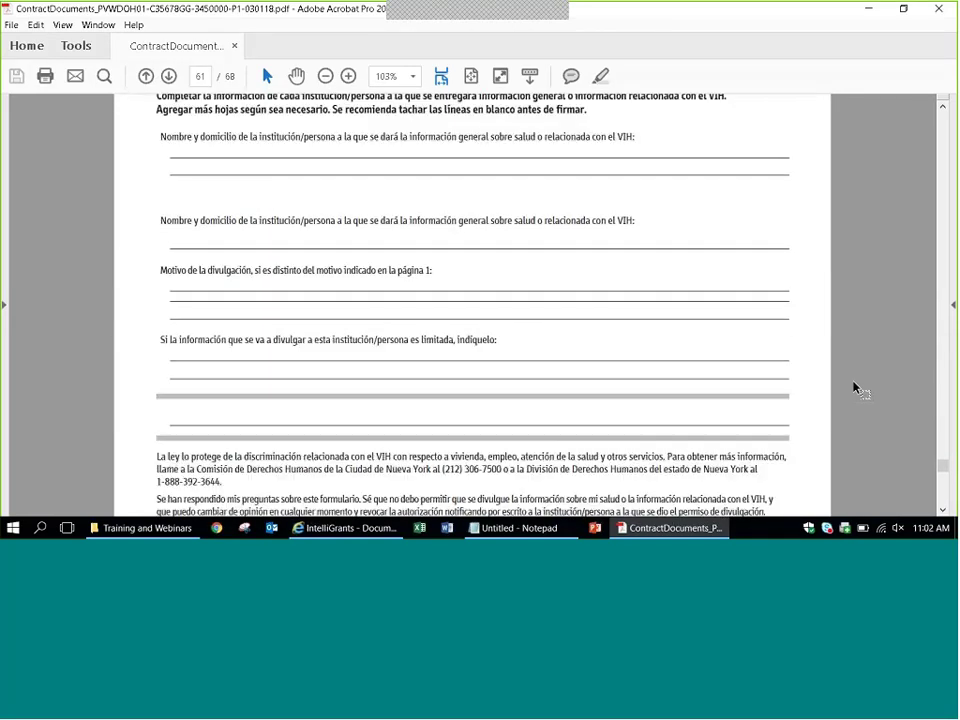
pyautogui.scroll(-15, 853, 388)
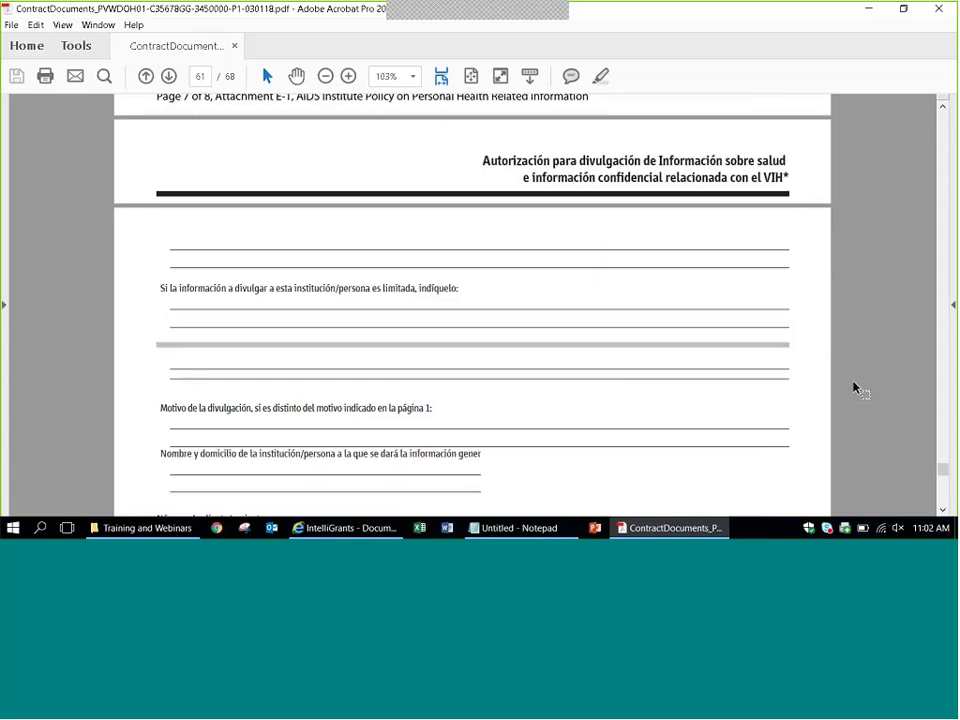
pyautogui.scroll(-10, 853, 388)
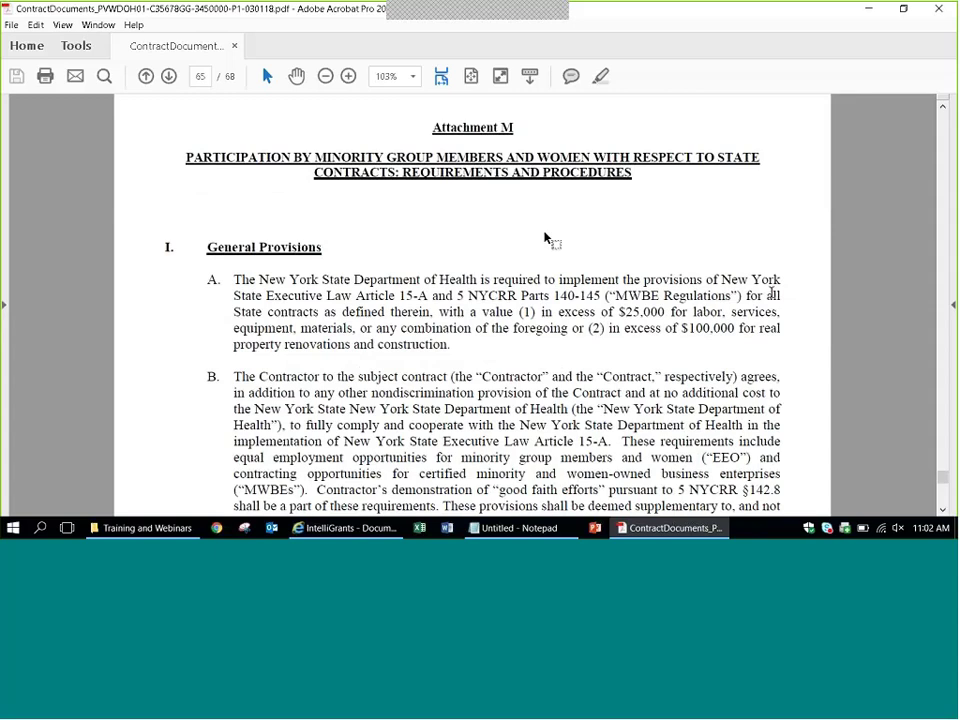
# Scroll to the MWBE liquidated damages section on page 68, then switch back to Grants Gateway.
pyautogui.scroll(-3, 876, 315)
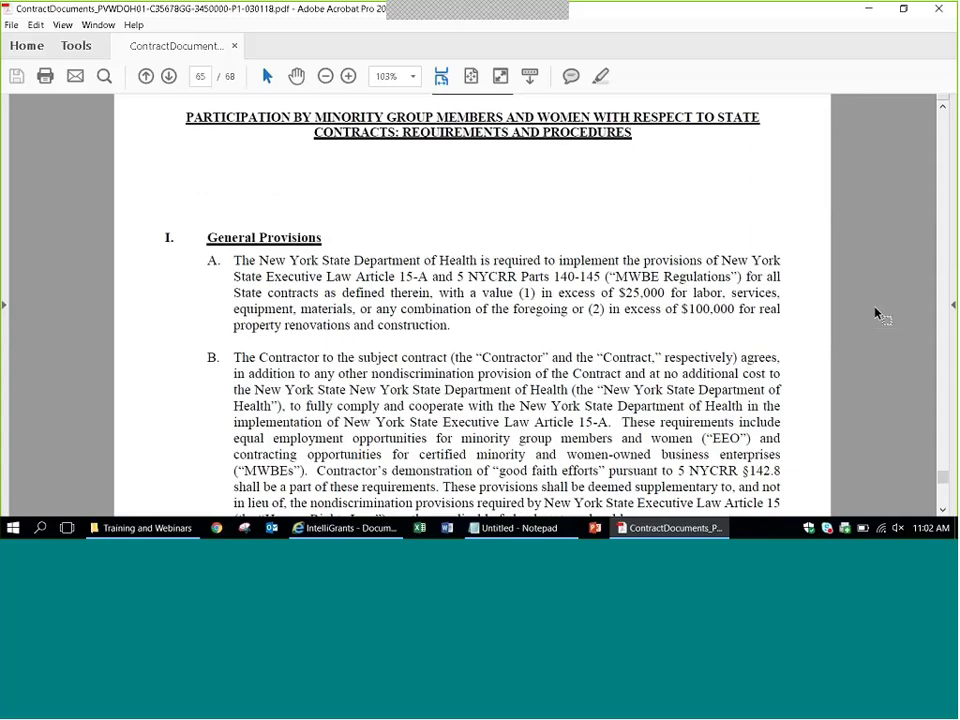
pyautogui.scroll(-15, 876, 315)
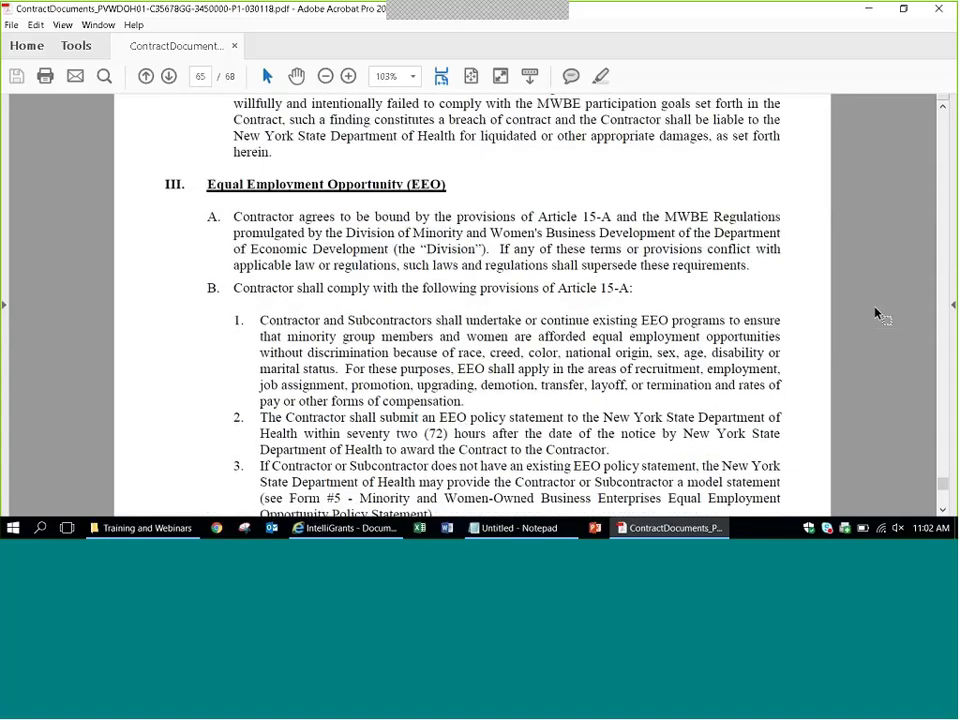
pyautogui.scroll(-20, 876, 315)
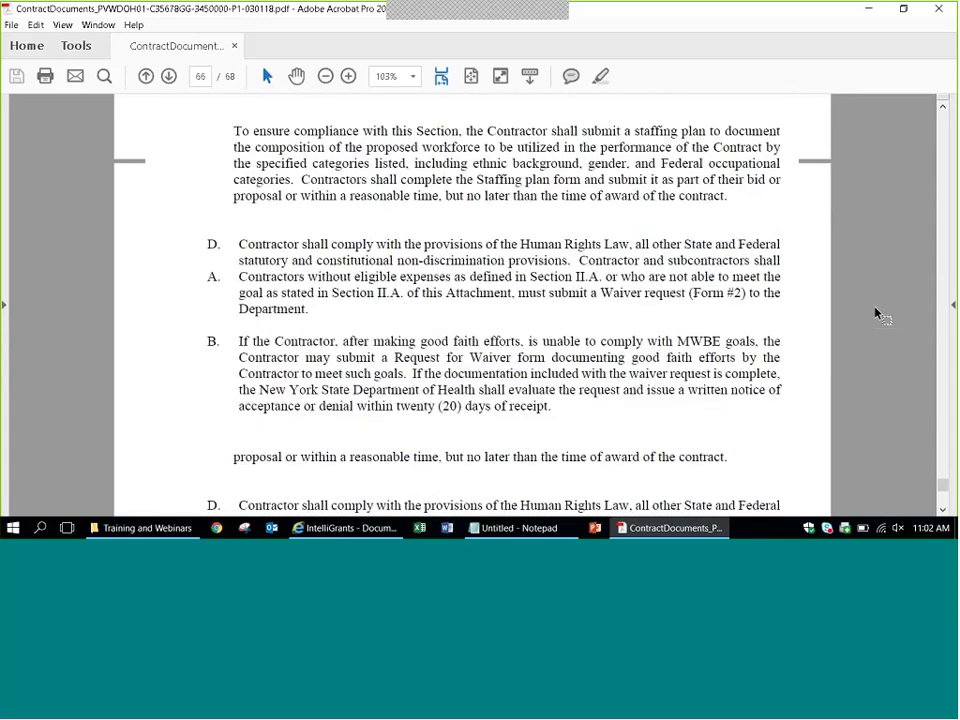
pyautogui.scroll(-3, 876, 315)
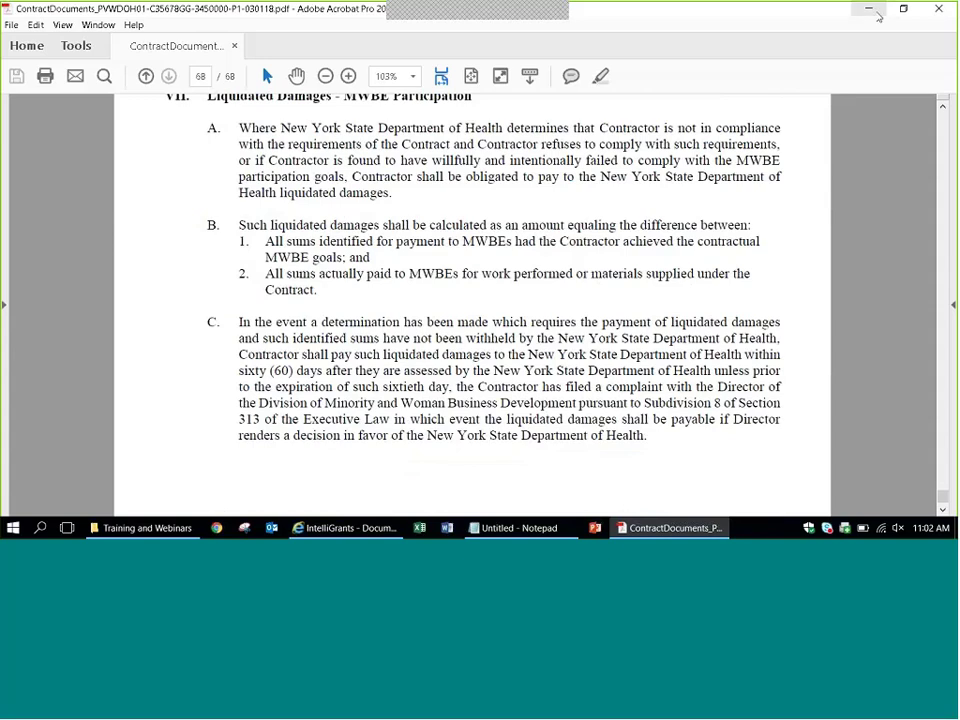
pyautogui.hotkey('alt', 'Tab')
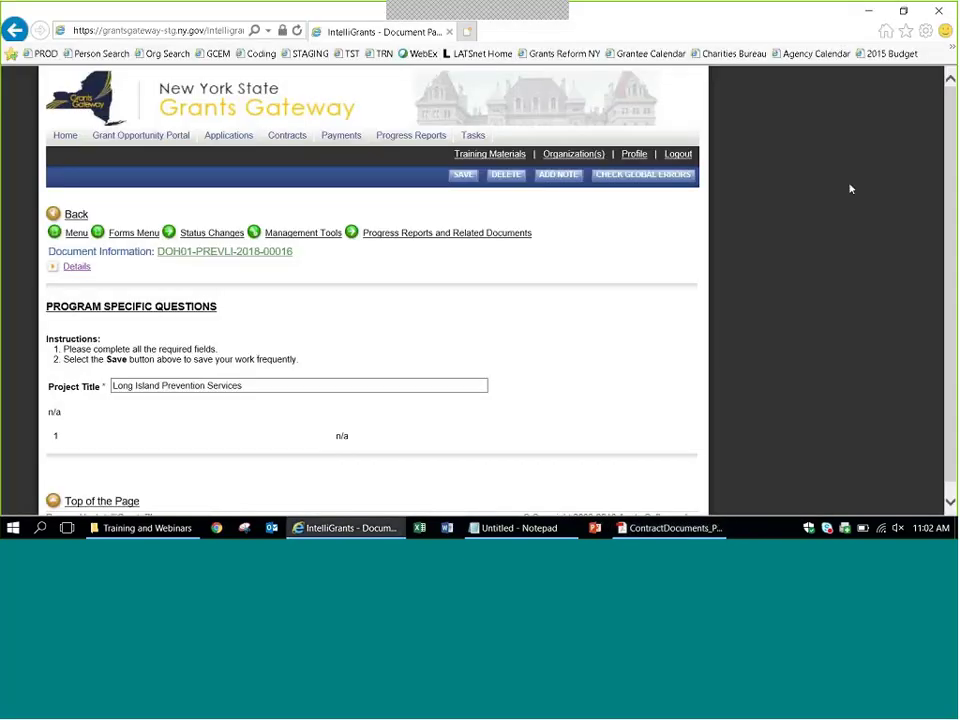
# Return to the Grants Gateway home page and open the pending Application/Contract task from My Tasks.
pyautogui.click(128, 233)
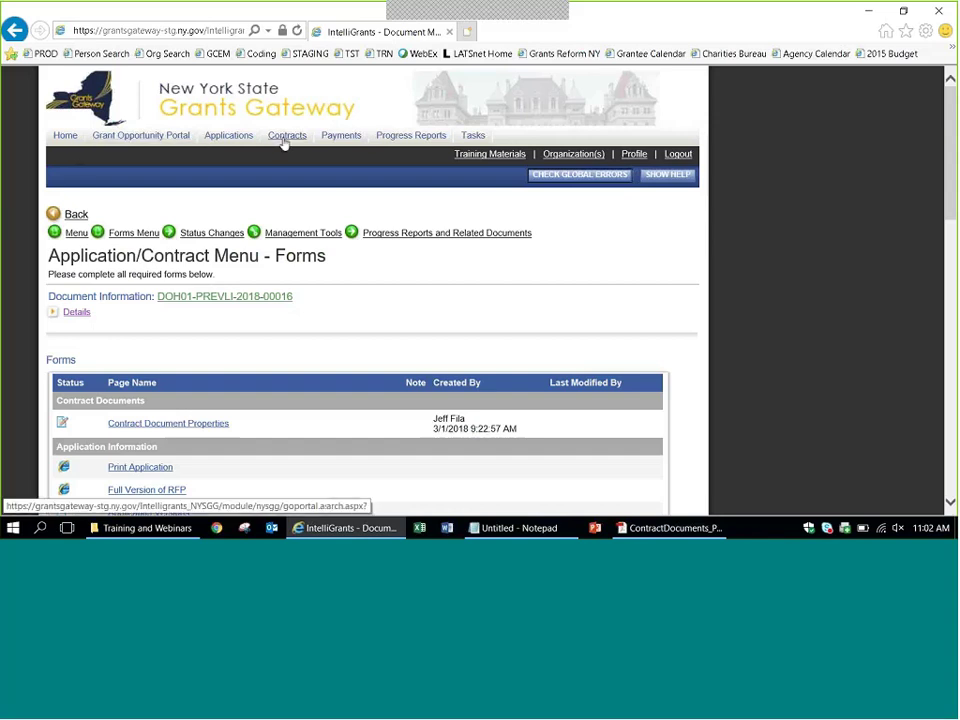
pyautogui.click(64, 140)
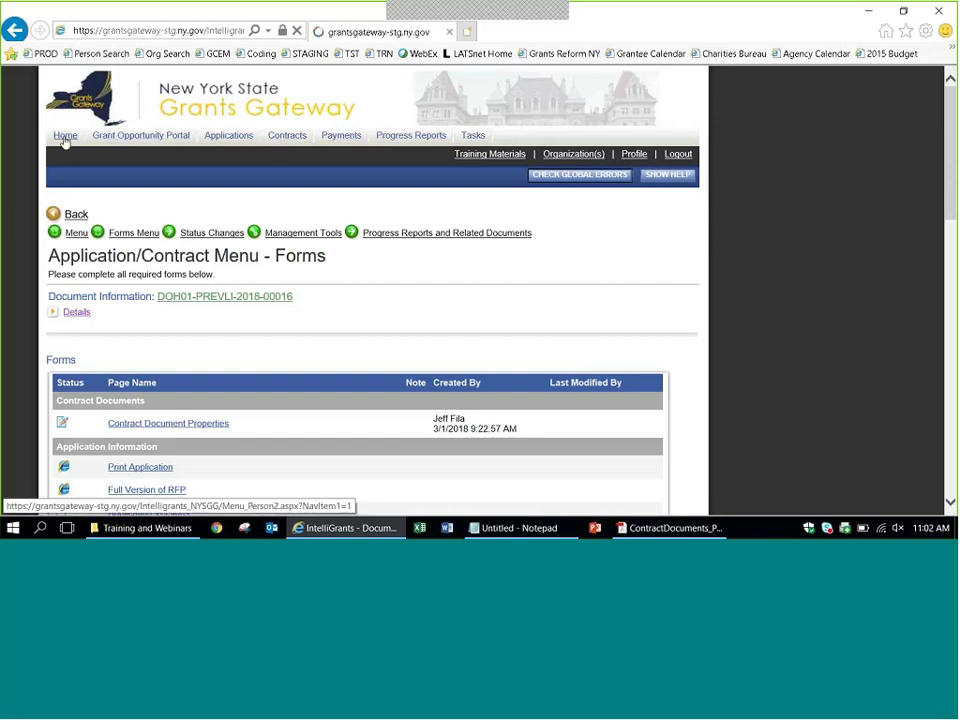
pyautogui.scroll(-3, 58, 200)
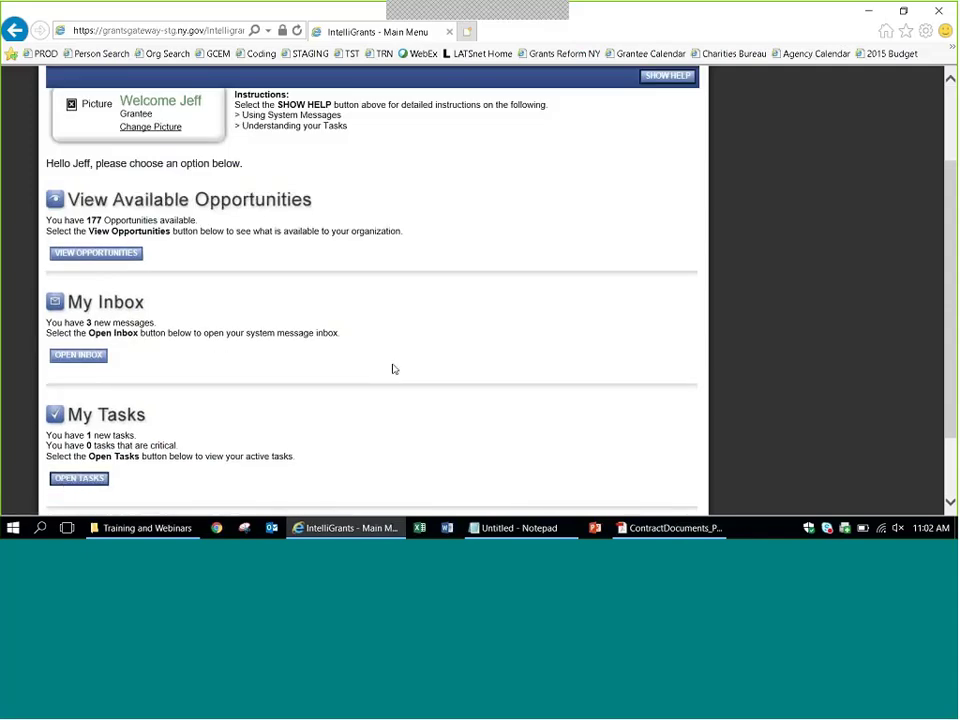
pyautogui.scroll(-2, 392, 368)
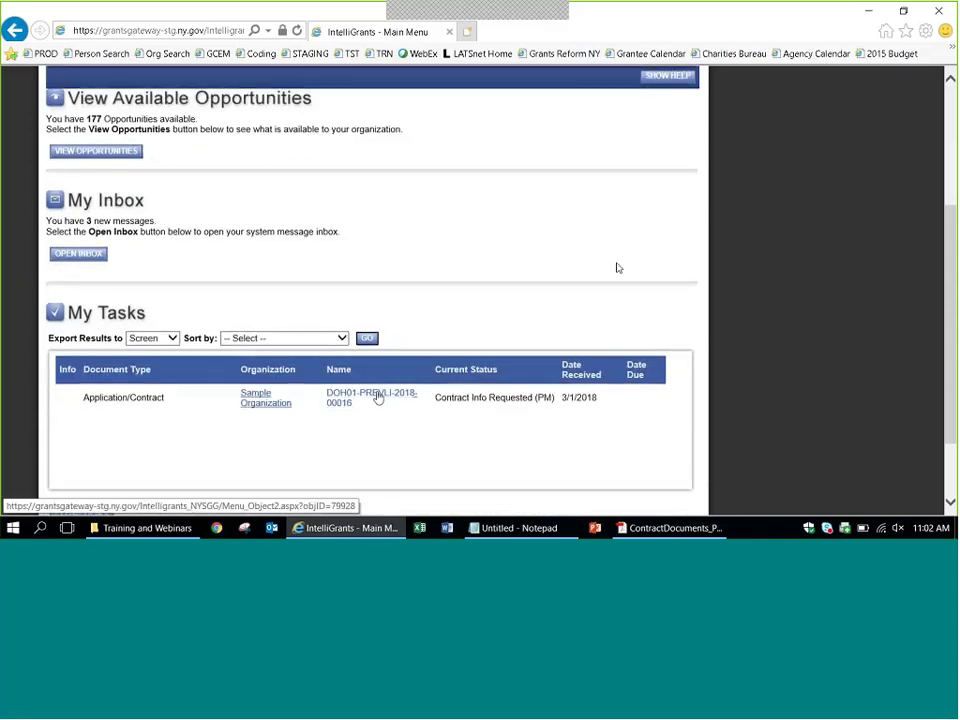
pyautogui.click(378, 396)
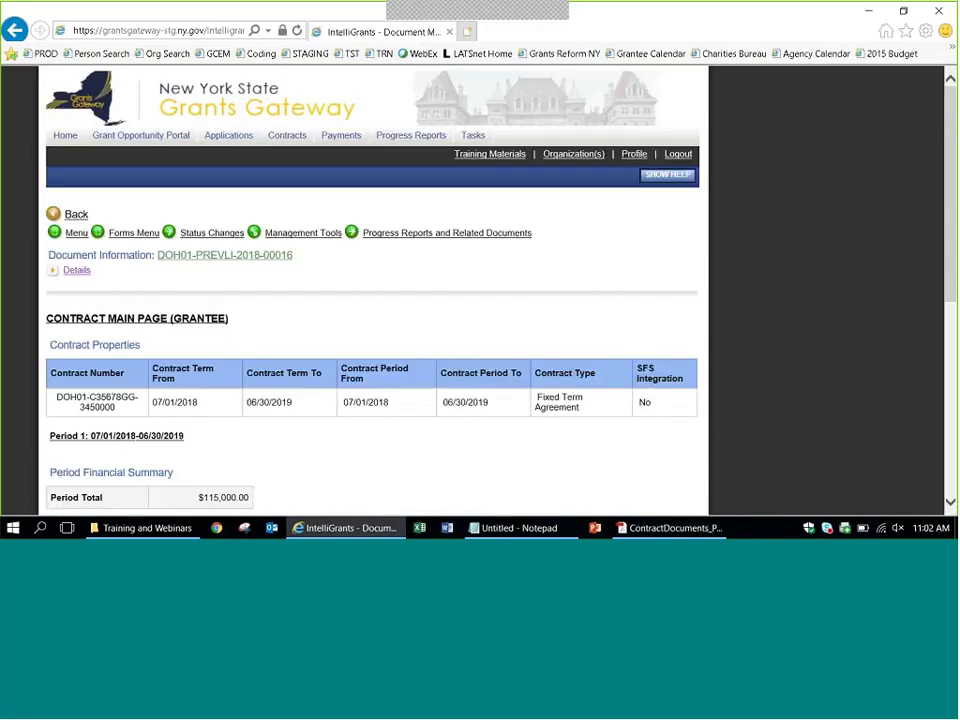
# Open the contract's Forms Menu, look down the forms list, and return to the top.
pyautogui.click(126, 236)
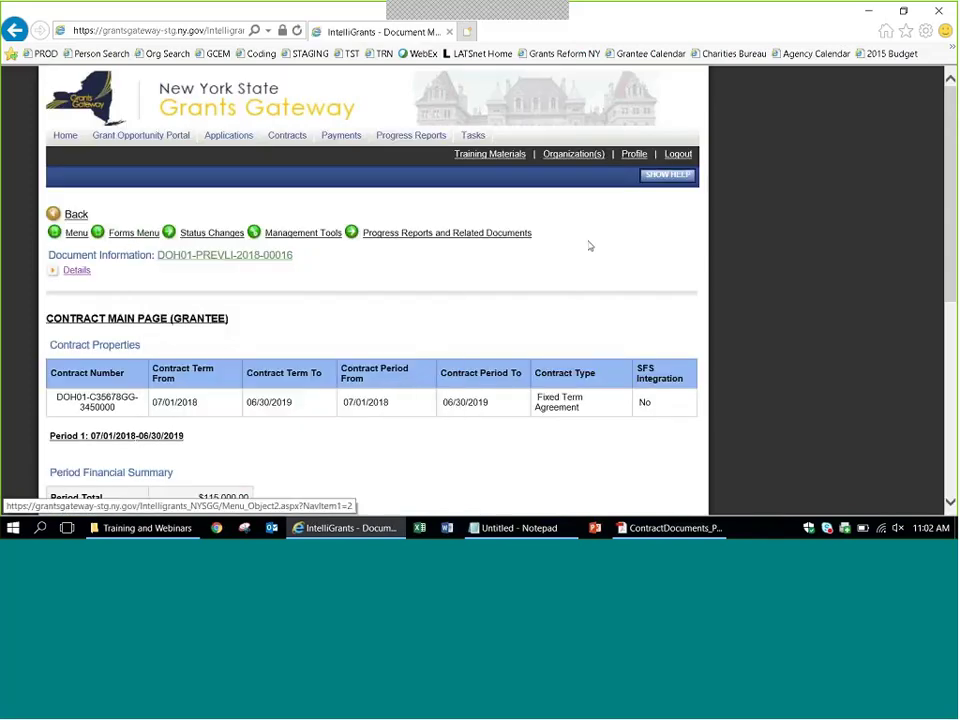
pyautogui.scroll(-5, 589, 246)
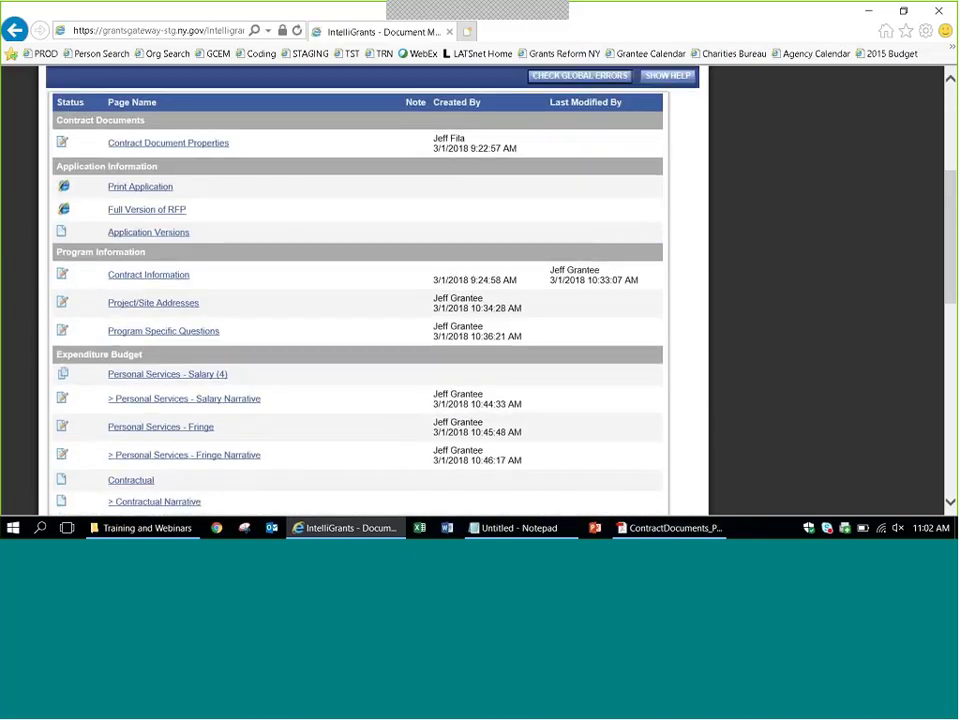
pyautogui.scroll(-3, 207, 326)
pyautogui.scroll(-15, 207, 326)
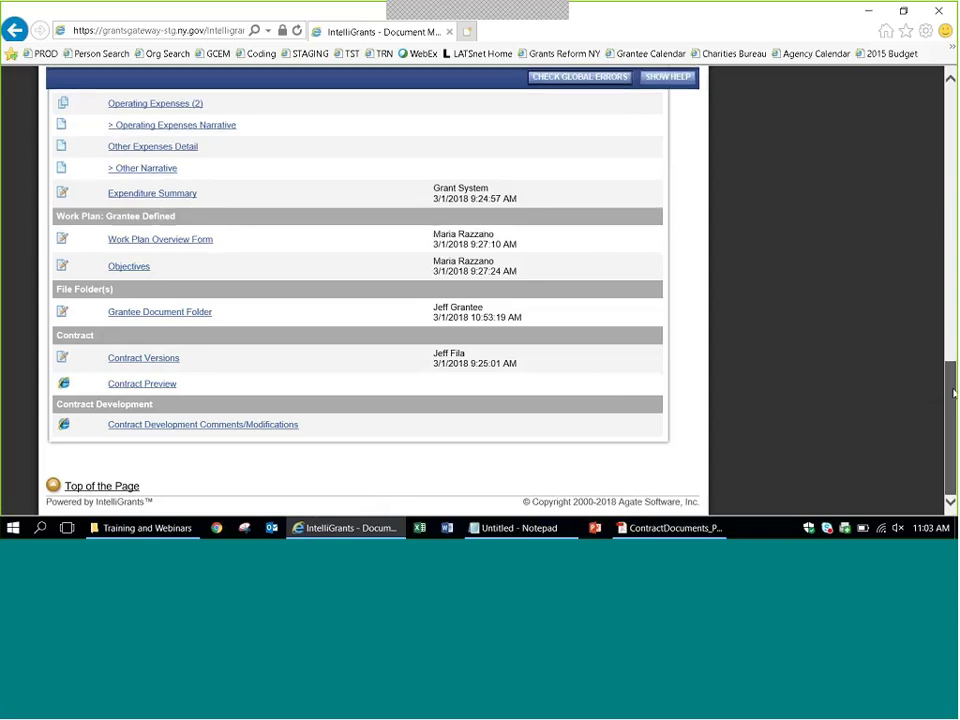
pyautogui.moveTo(949, 388); pyautogui.dragTo(930, 112)
pyautogui.scroll(3, 930, 112)
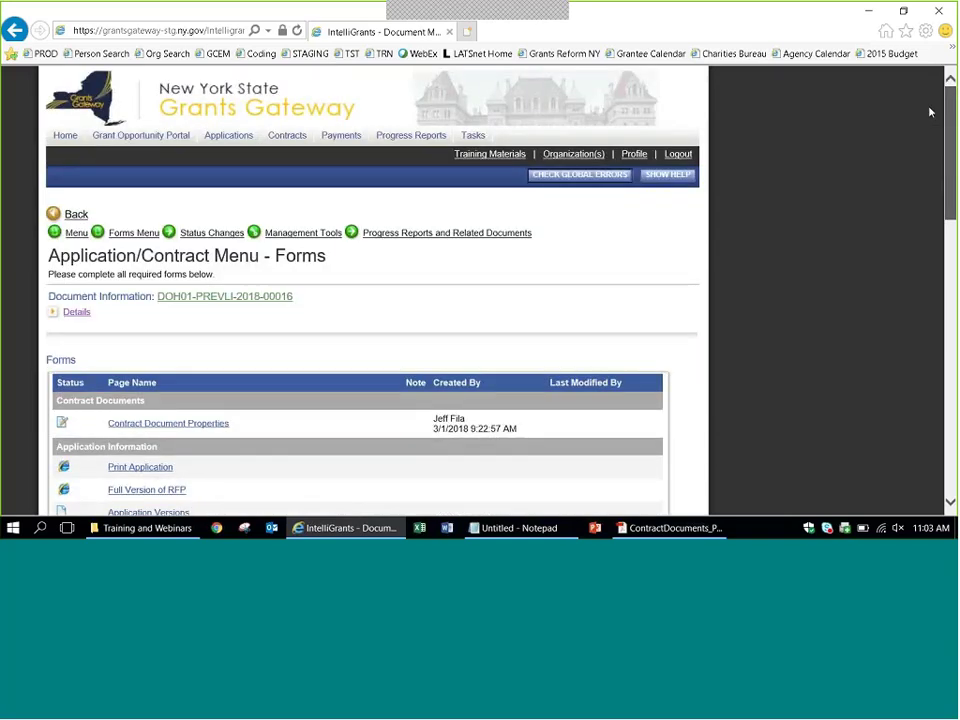
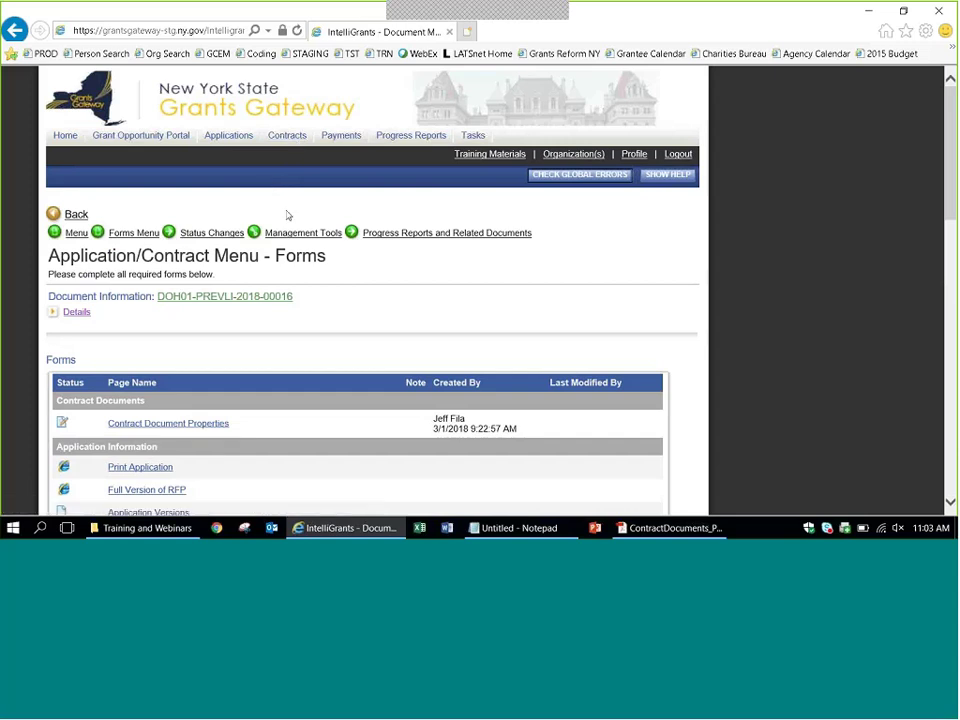
# In Add/Edit People, assign the Grantee Contract Signatory to the contract and save.
pyautogui.moveTo(284, 233)
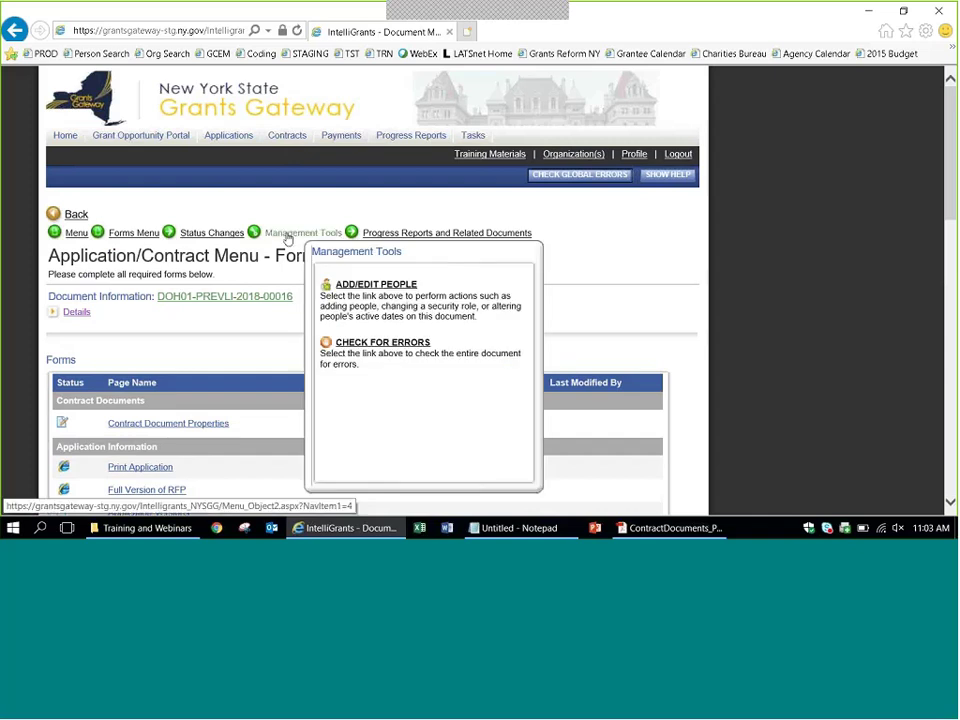
pyautogui.click(367, 285)
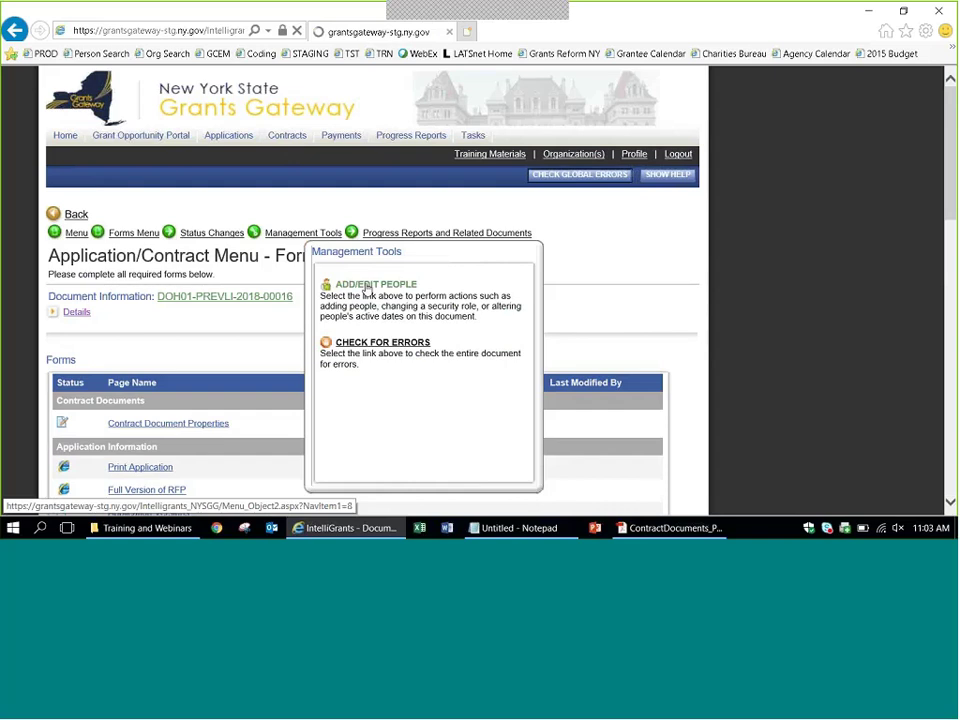
pyautogui.scroll(-5, 367, 289)
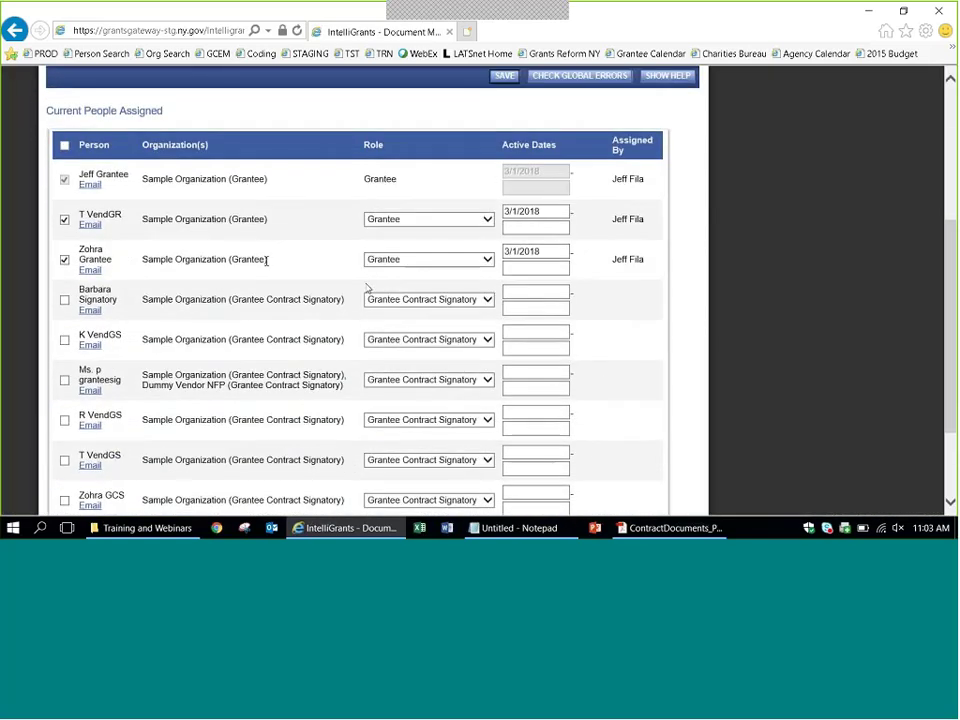
pyautogui.click(64, 301)
pyautogui.click(504, 75)
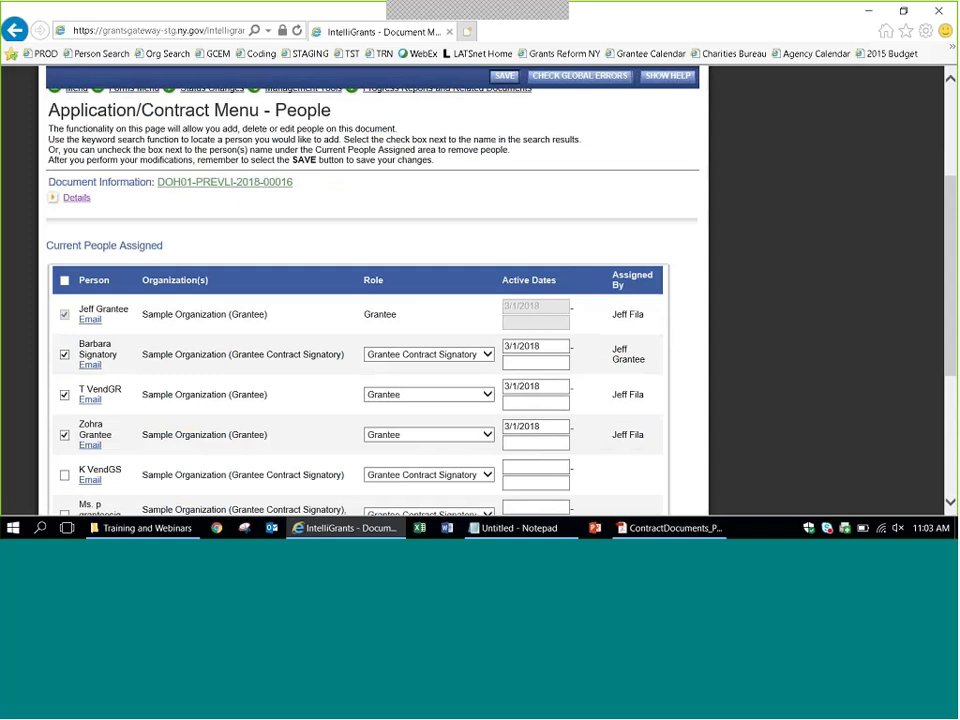
# Look over the saved People page and the Management Tools options.
pyautogui.moveTo(954, 268); pyautogui.dragTo(932, 150)
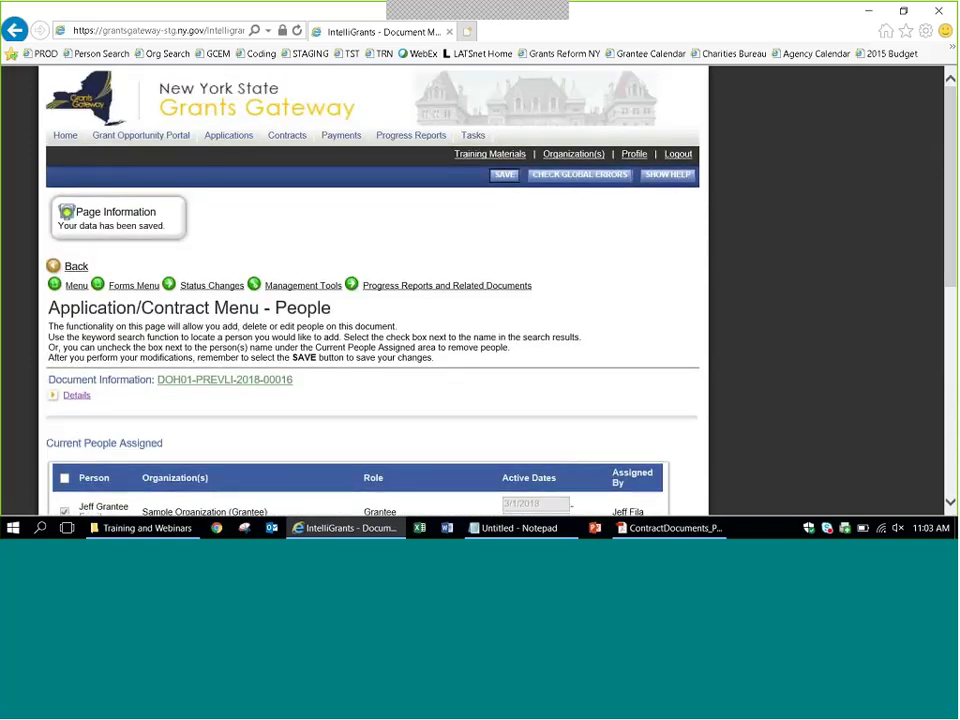
pyautogui.click(303, 285)
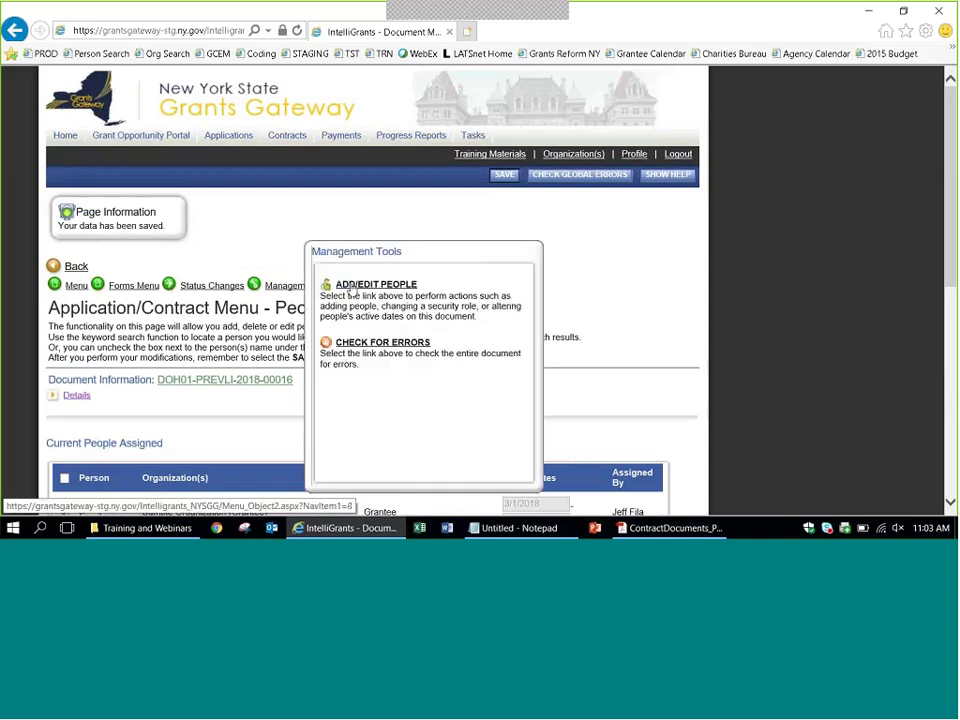
pyautogui.click(365, 286)
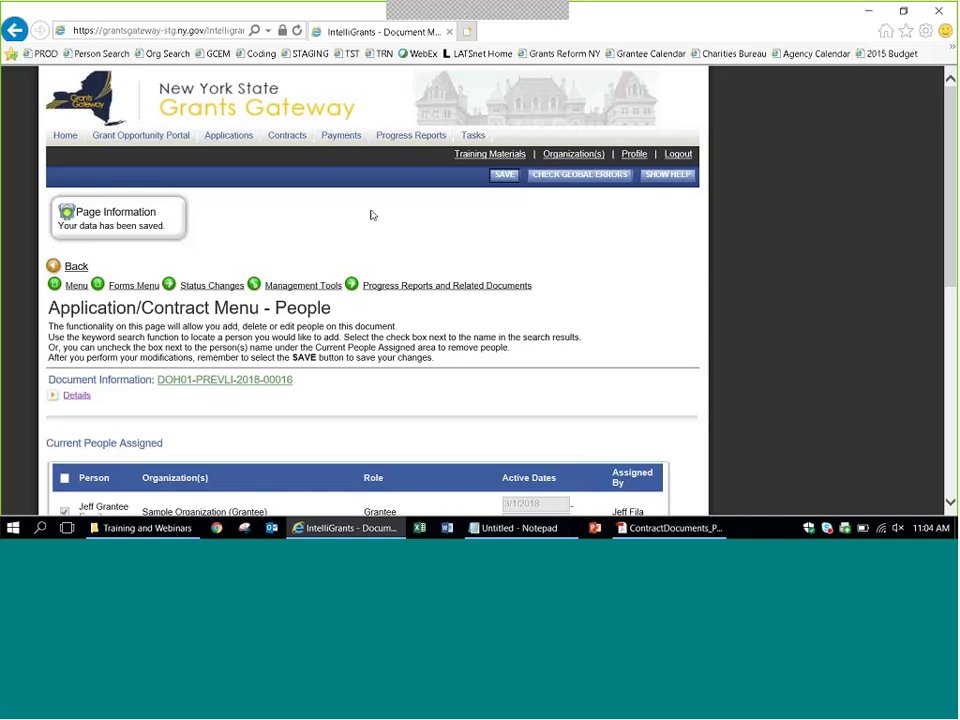
pyautogui.click(287, 137)
pyautogui.scroll(-2, 794, 250)
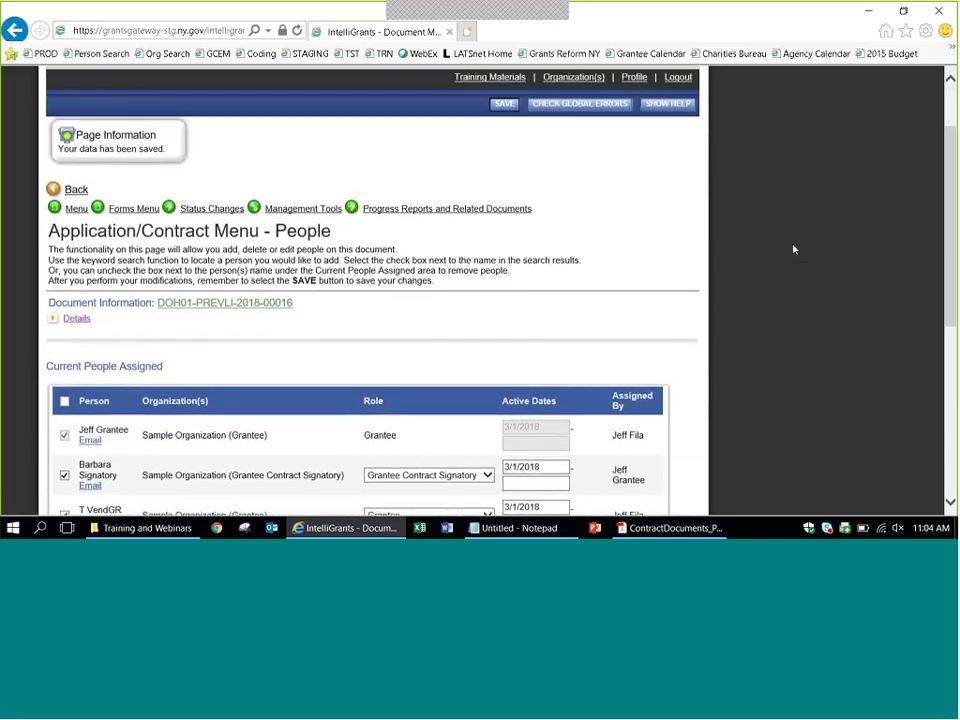
pyautogui.scroll(1, 794, 250)
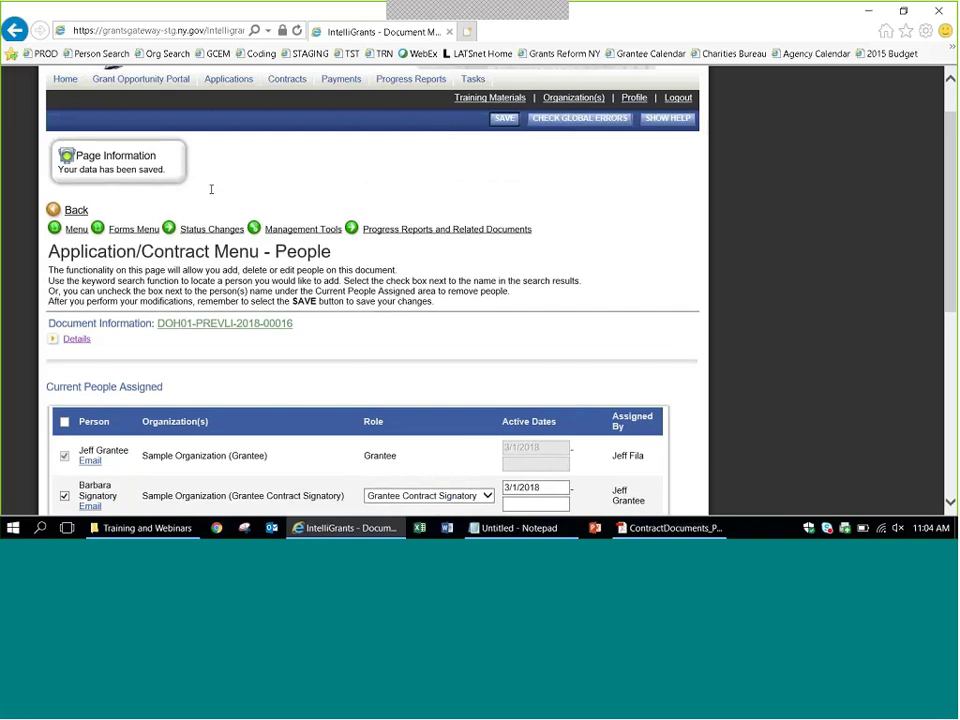
# Apply Contract Information Submitted and confirm in Details that the status is Program Manager Review.
pyautogui.click(210, 229)
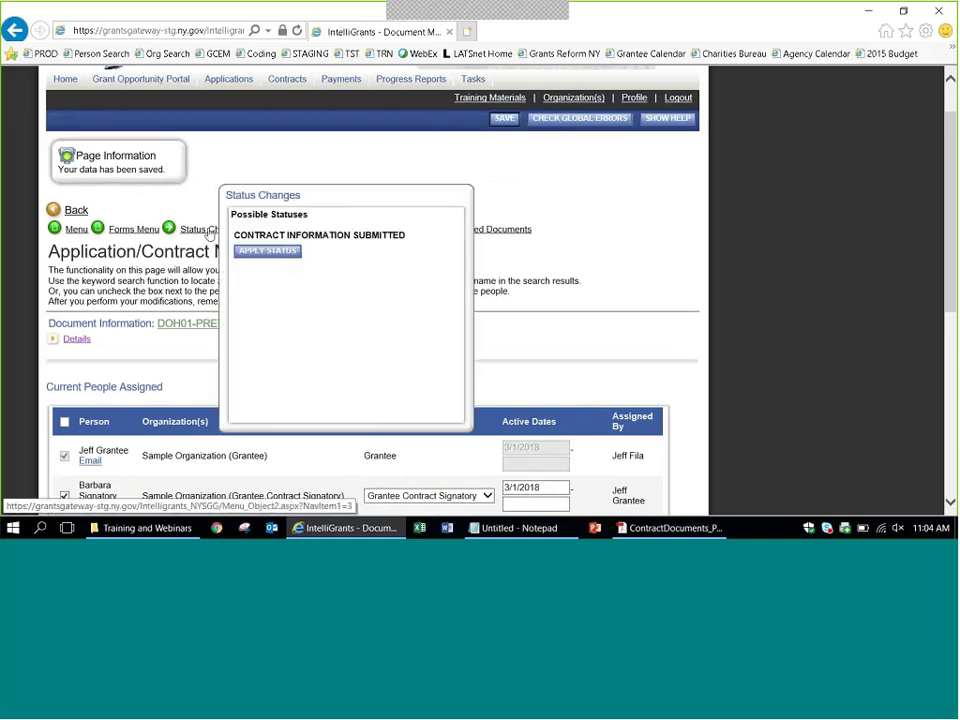
pyautogui.click(275, 254)
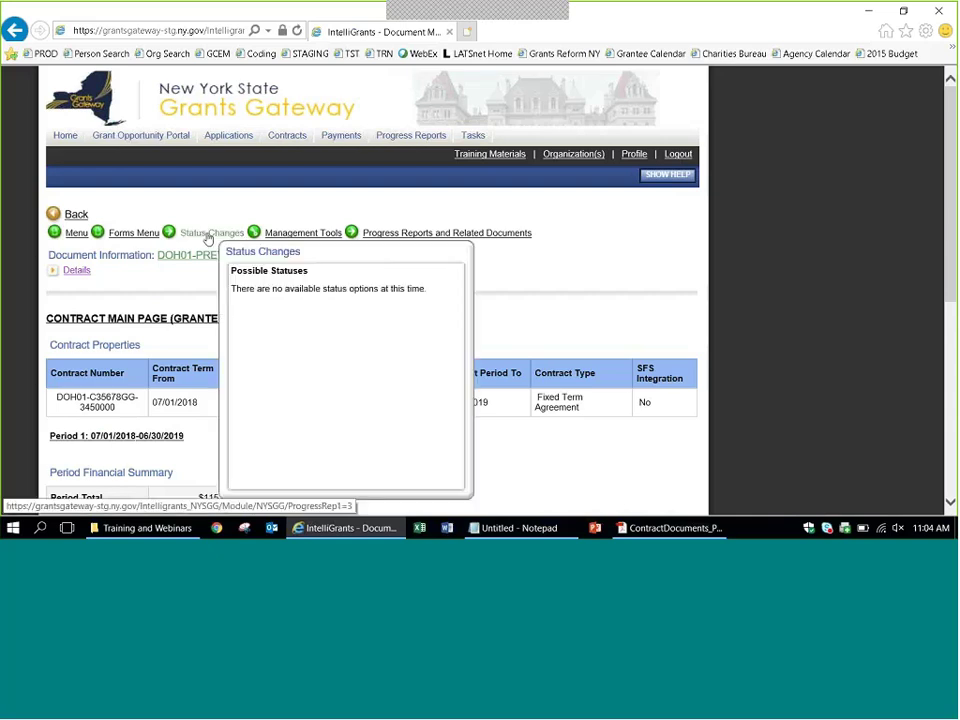
pyautogui.moveTo(447, 232)
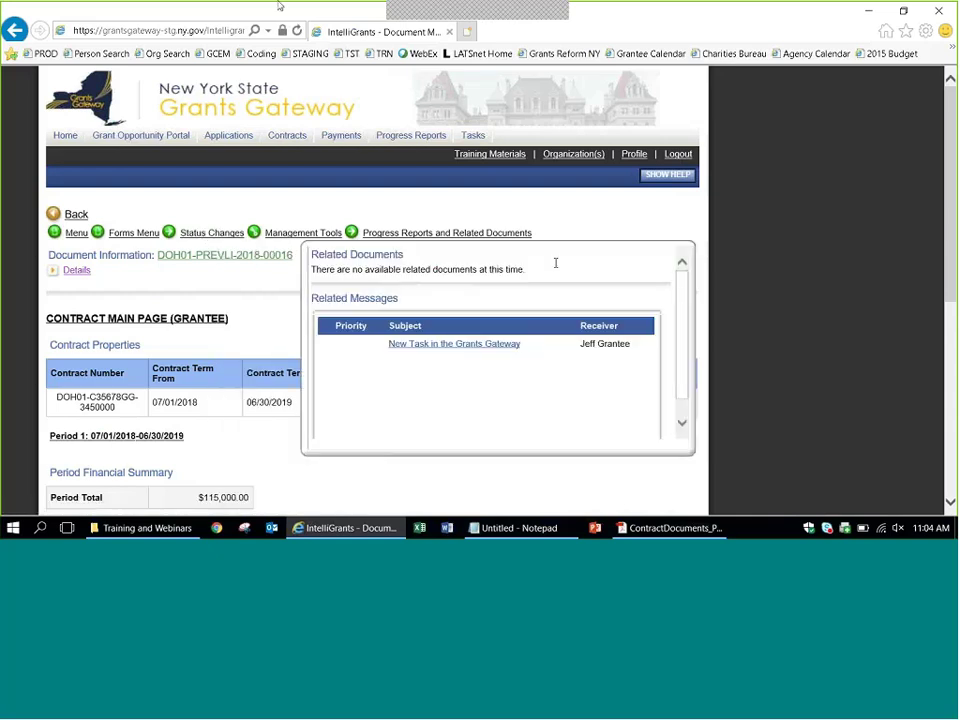
pyautogui.click(74, 270)
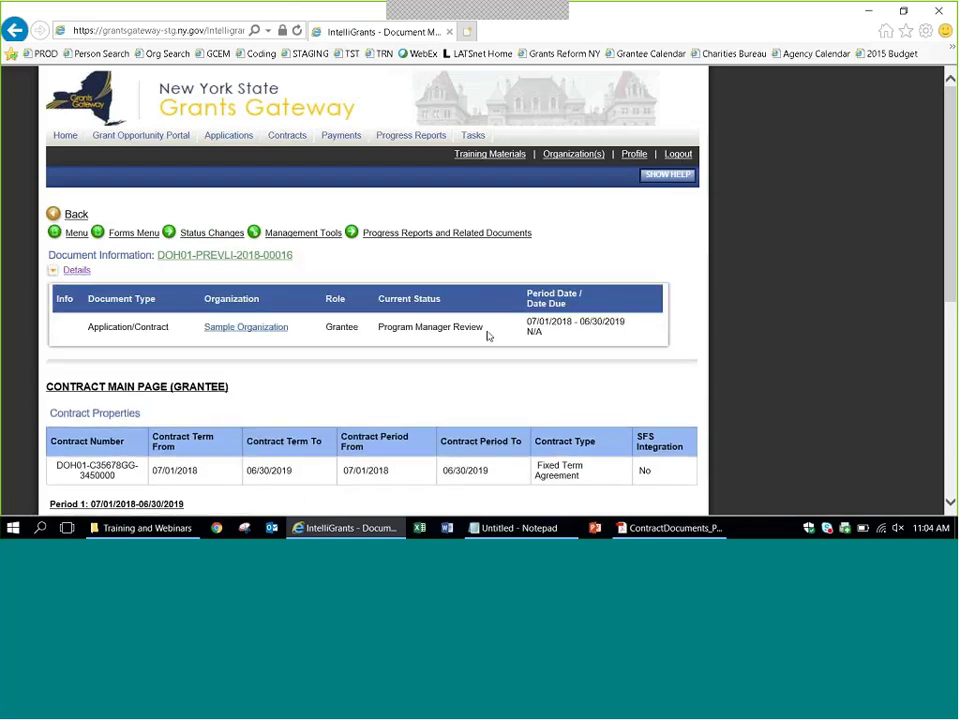
pyautogui.tripleClick(406, 331)
pyautogui.click(428, 338)
# Open the Travel (2) form under Expenditure Budget from the Forms Menu.
pyautogui.click(173, 234)
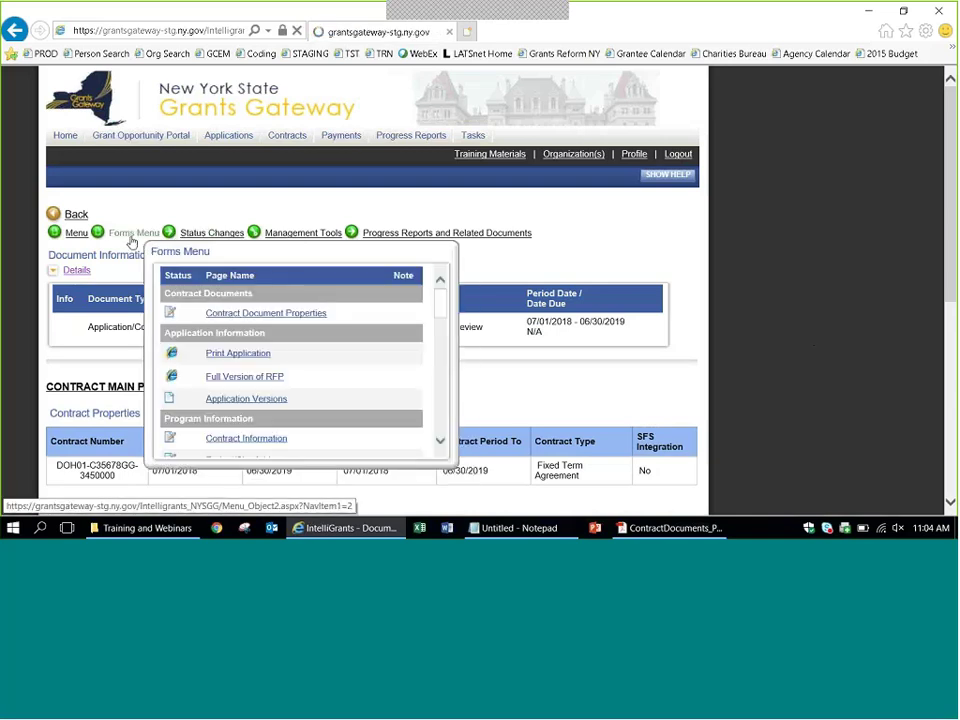
pyautogui.click(129, 242)
pyautogui.scroll(-5, 392, 296)
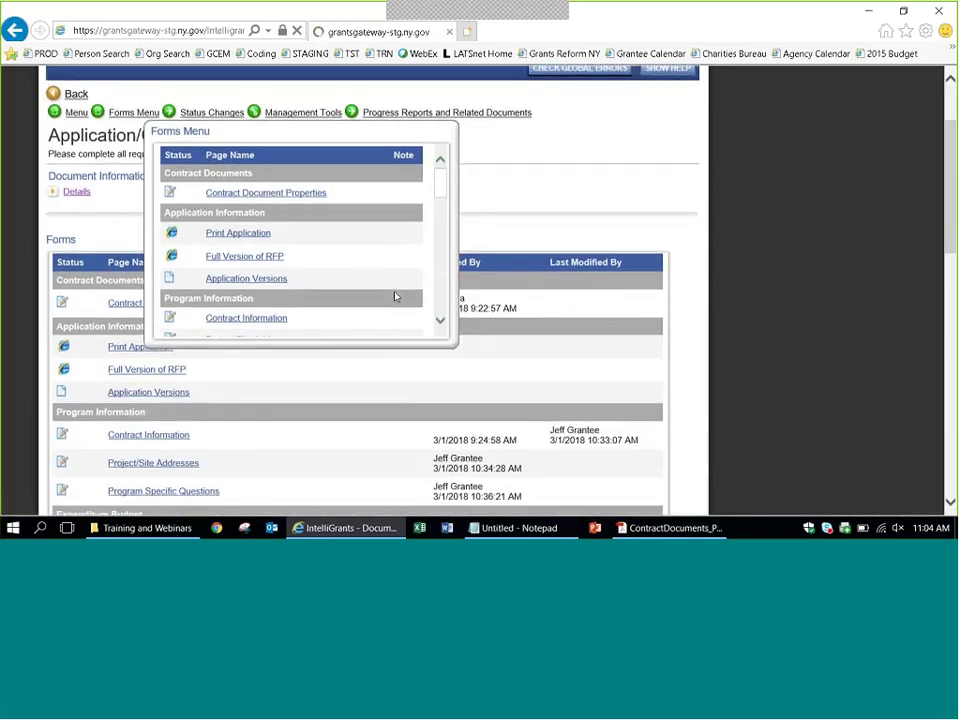
pyautogui.moveTo(129, 362)
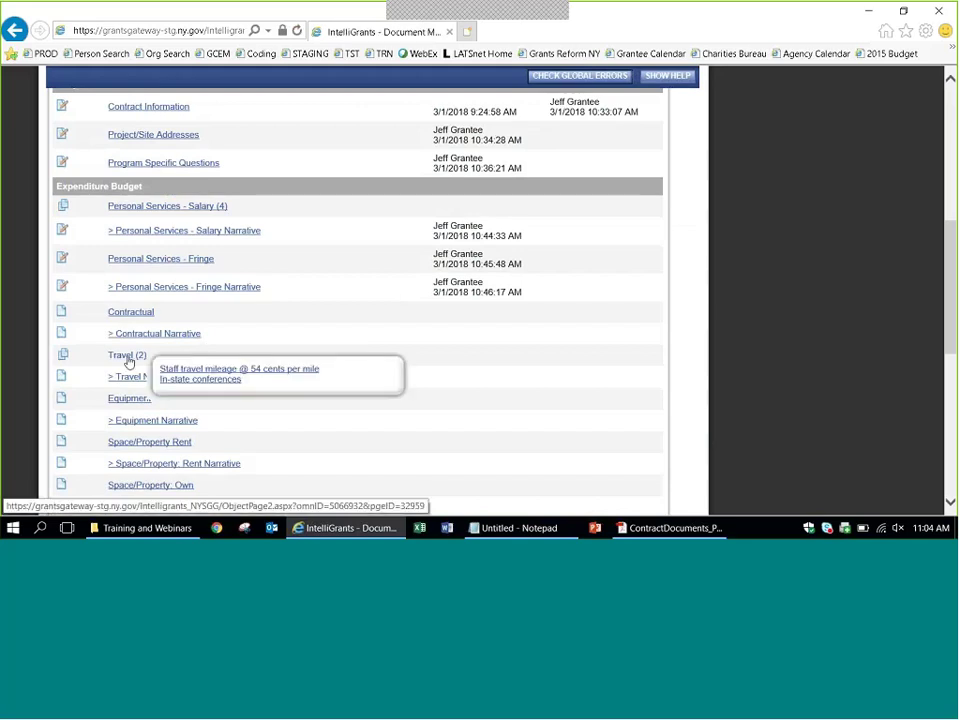
pyautogui.click(185, 375)
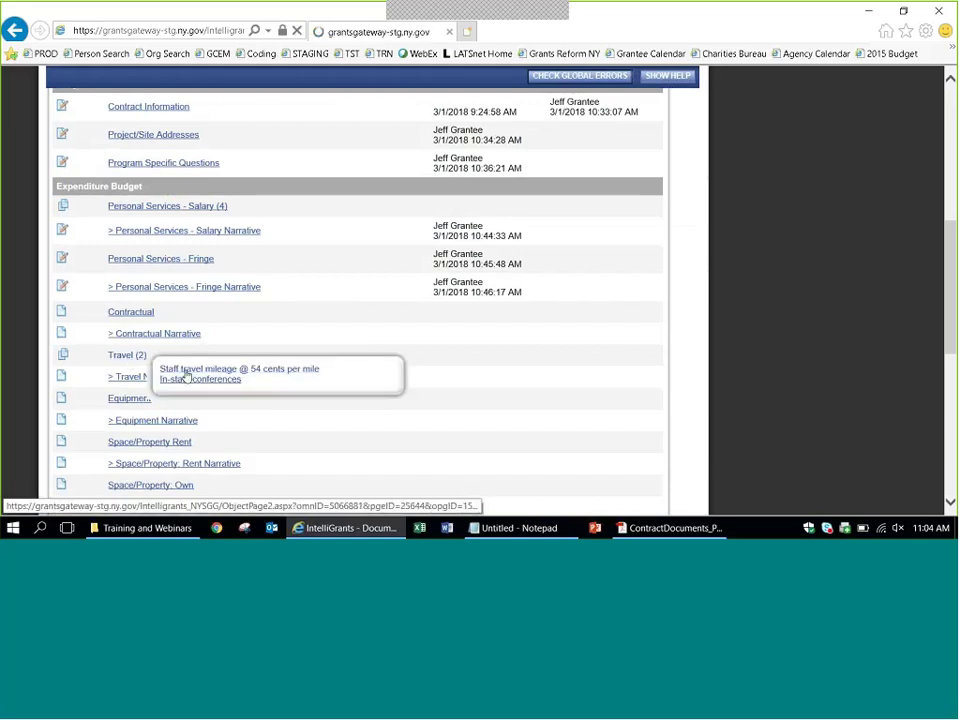
# Enter 'dfs fasfddsafdsa' in the travel description, submit it, and log out.
pyautogui.scroll(-2, 409, 366)
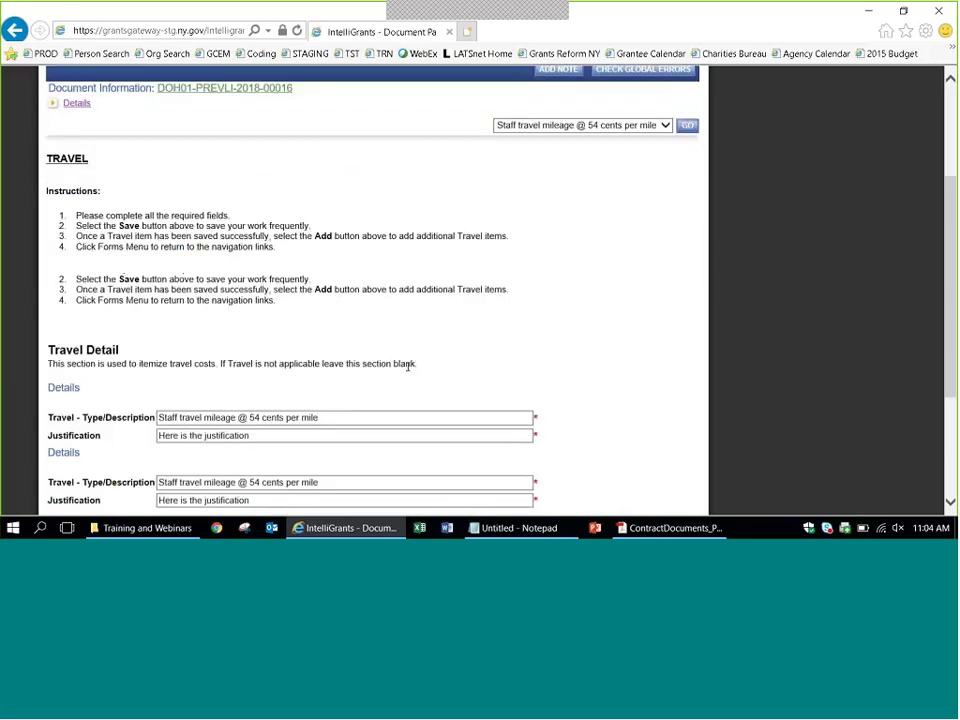
pyautogui.write('dfs fasfddsafdsa')
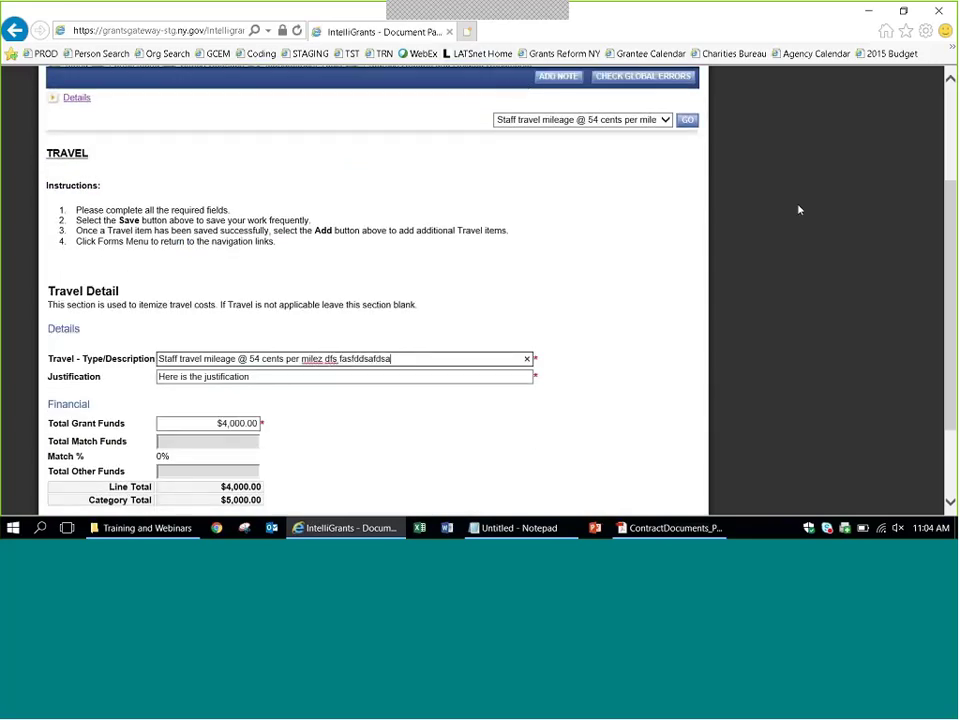
pyautogui.press('Return')
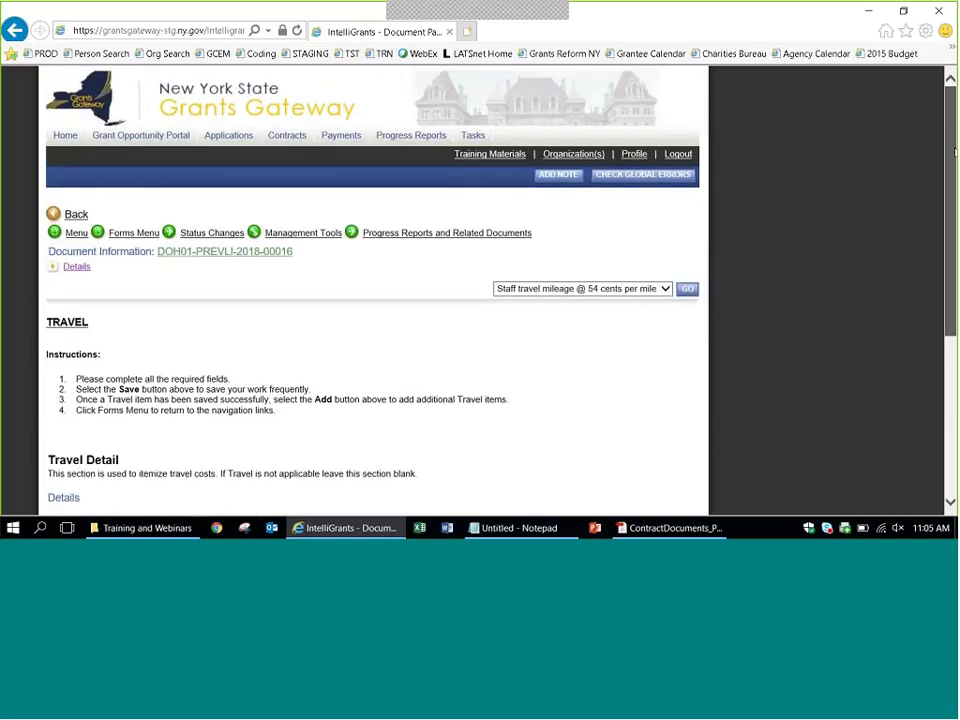
pyautogui.click(678, 155)
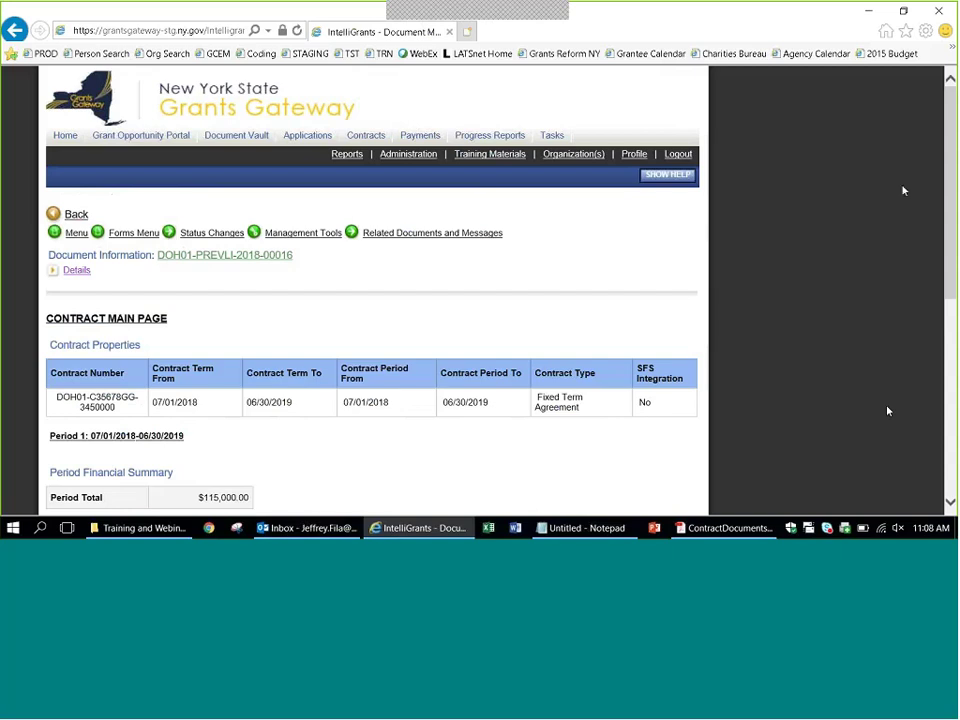
# Sign in with the grantee username and password, letting the browser save the password.
pyautogui.click(673, 156)
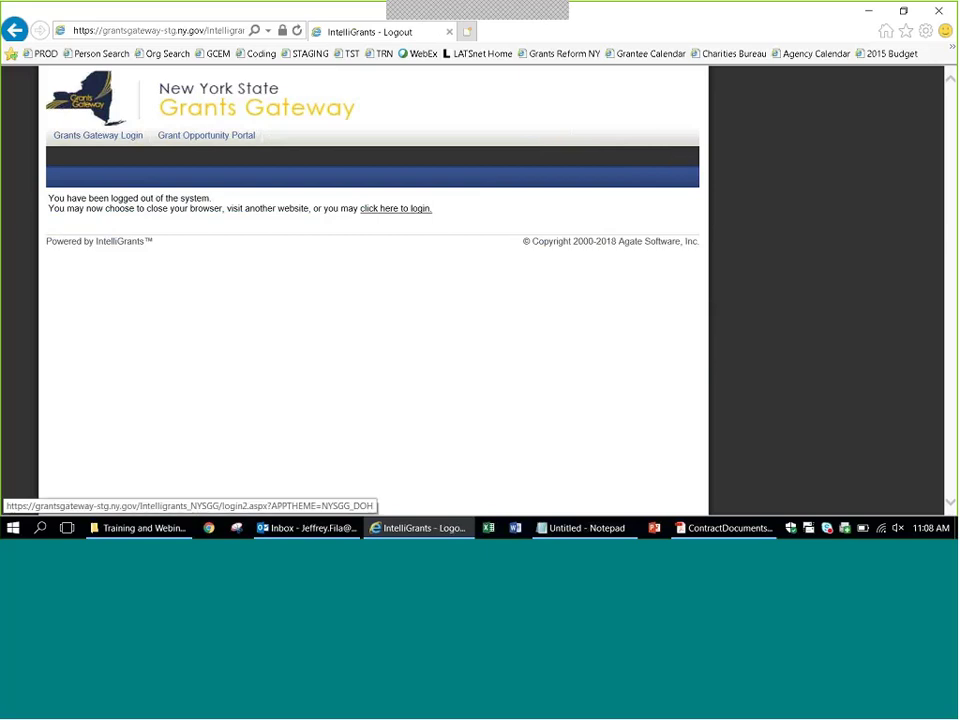
pyautogui.click(81, 142)
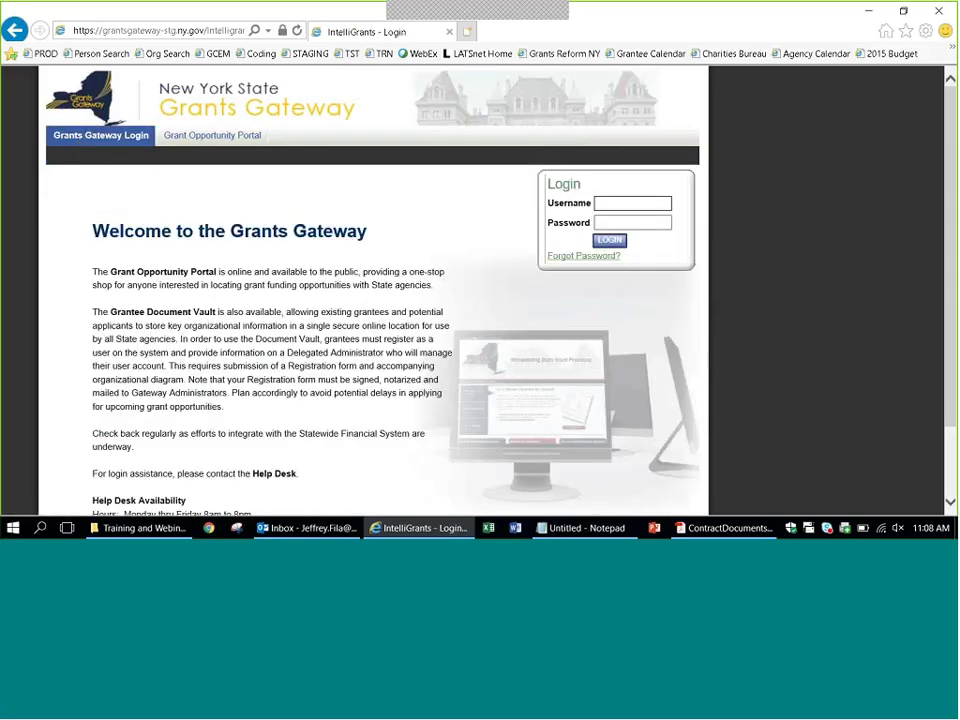
pyautogui.write('b')
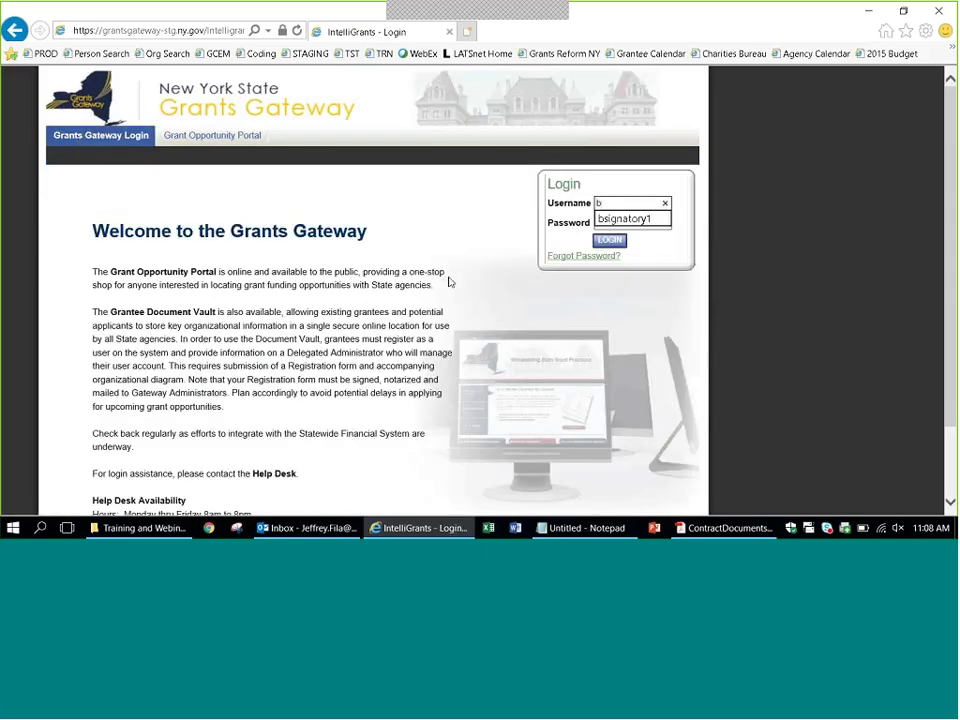
pyautogui.press('BackSpace')
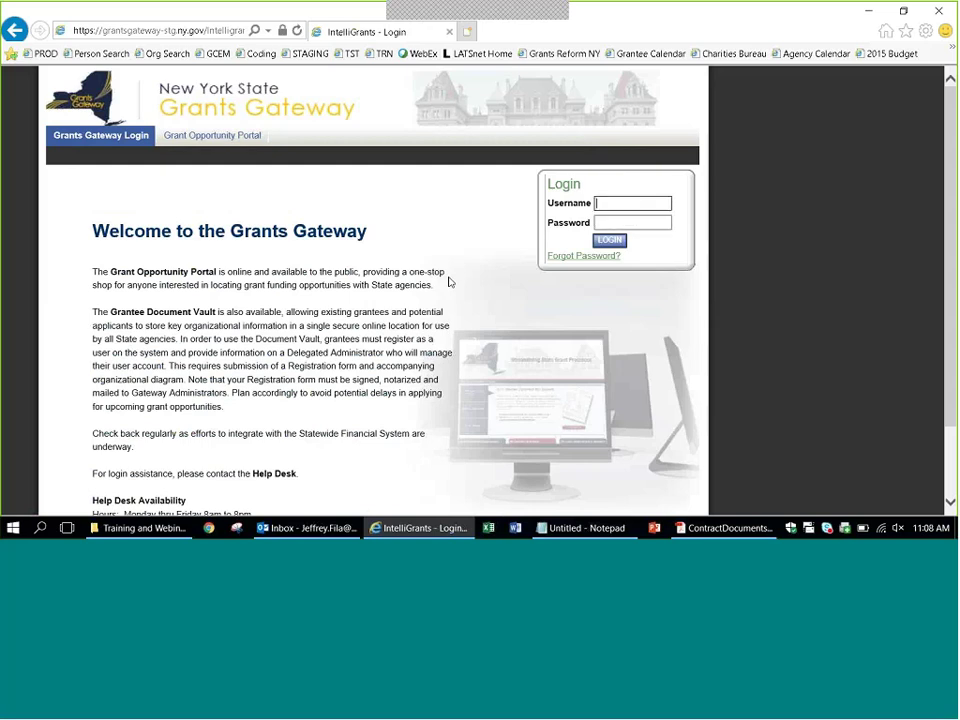
pyautogui.write('jgrantee5')
pyautogui.press('BackSpace')
pyautogui.write('1')
pyautogui.press('Tab')
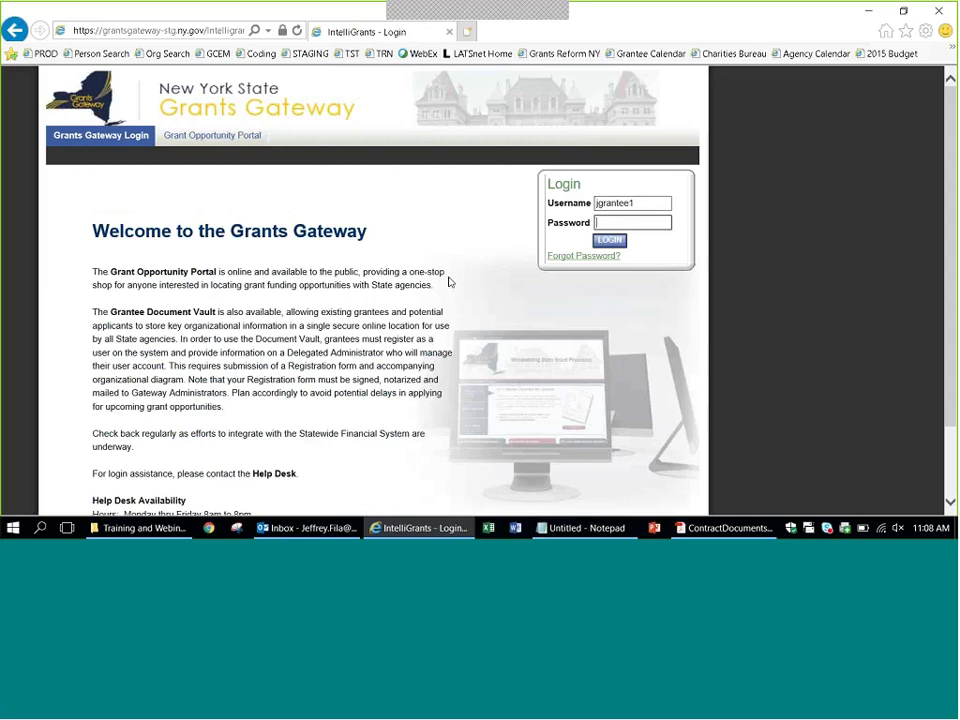
pyautogui.write('********')
pyautogui.press('Return')
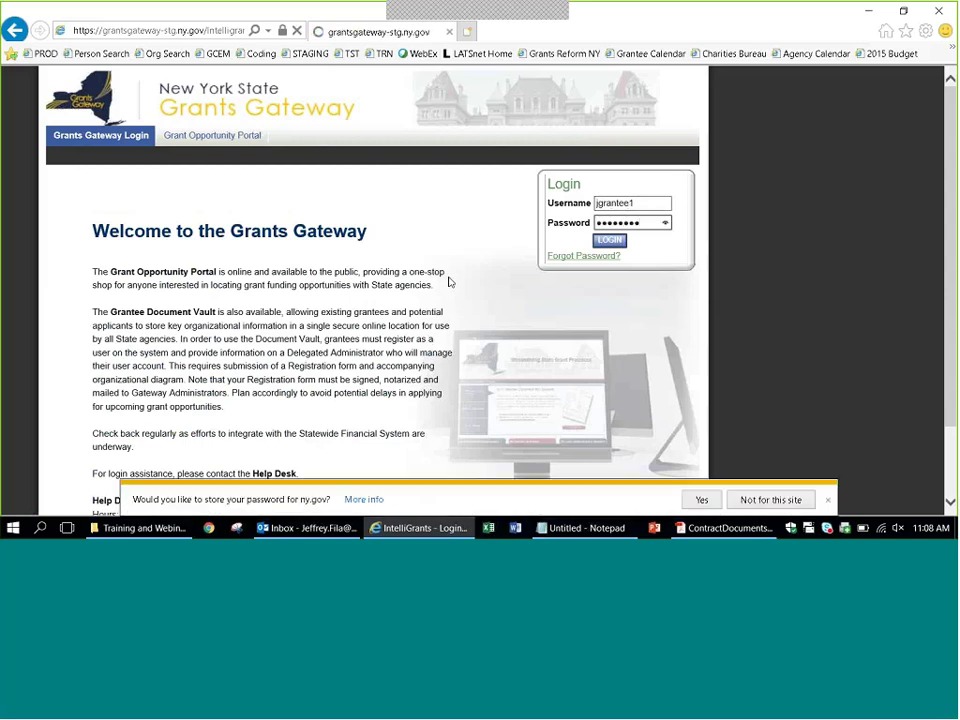
pyautogui.click(701, 499)
# Open contract DOH01-PREVLI-2018-00016 from the grantee's Open Tasks list.
pyautogui.scroll(-3, 834, 390)
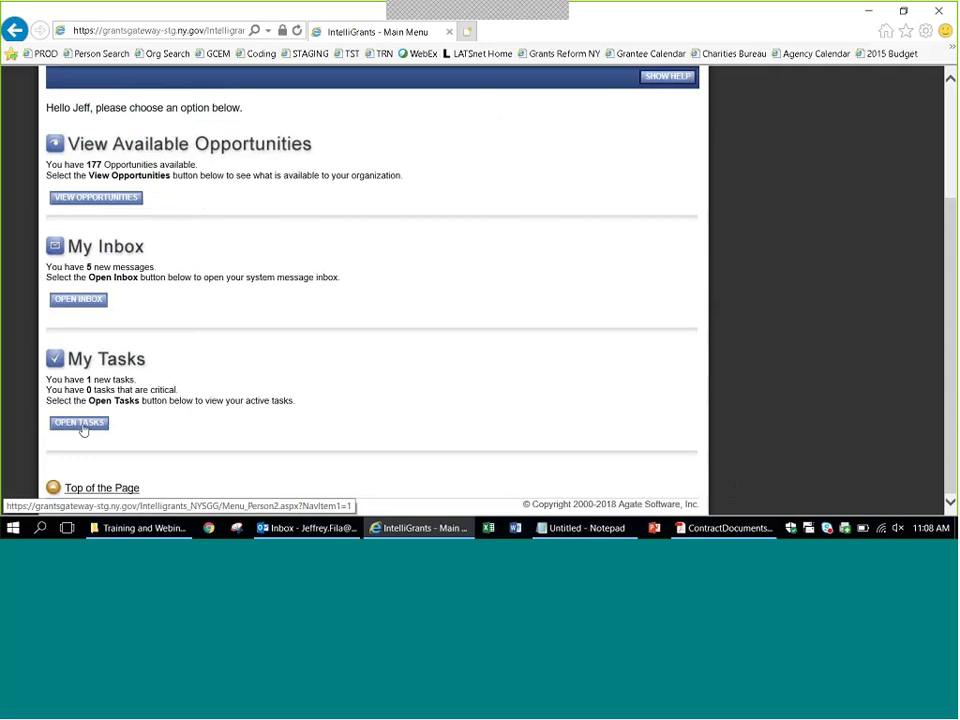
pyautogui.click(83, 426)
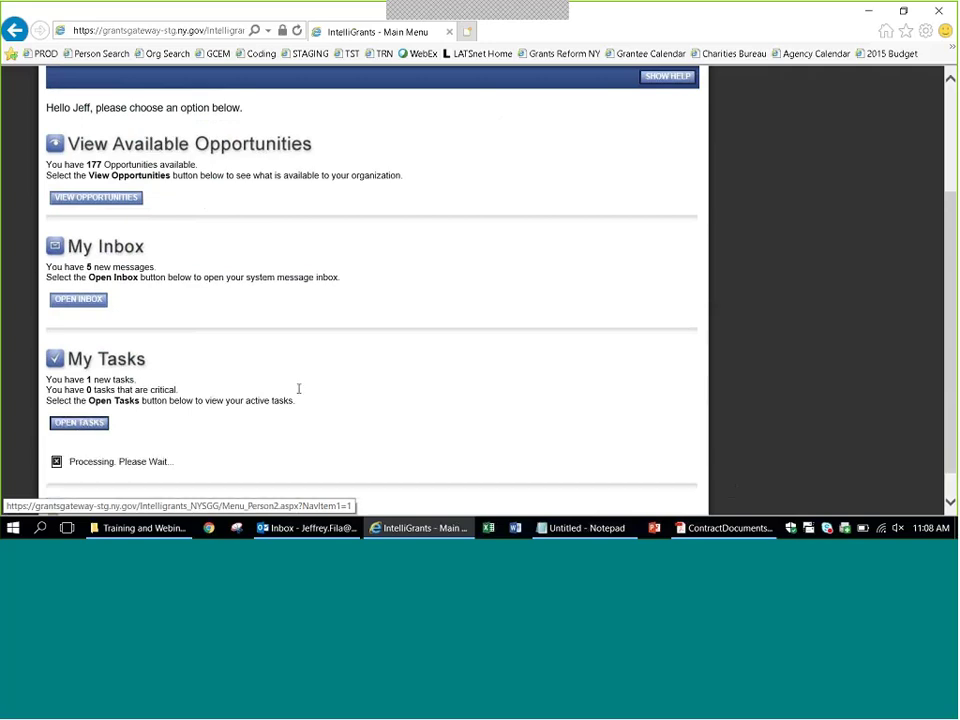
pyautogui.scroll(-2, 440, 370)
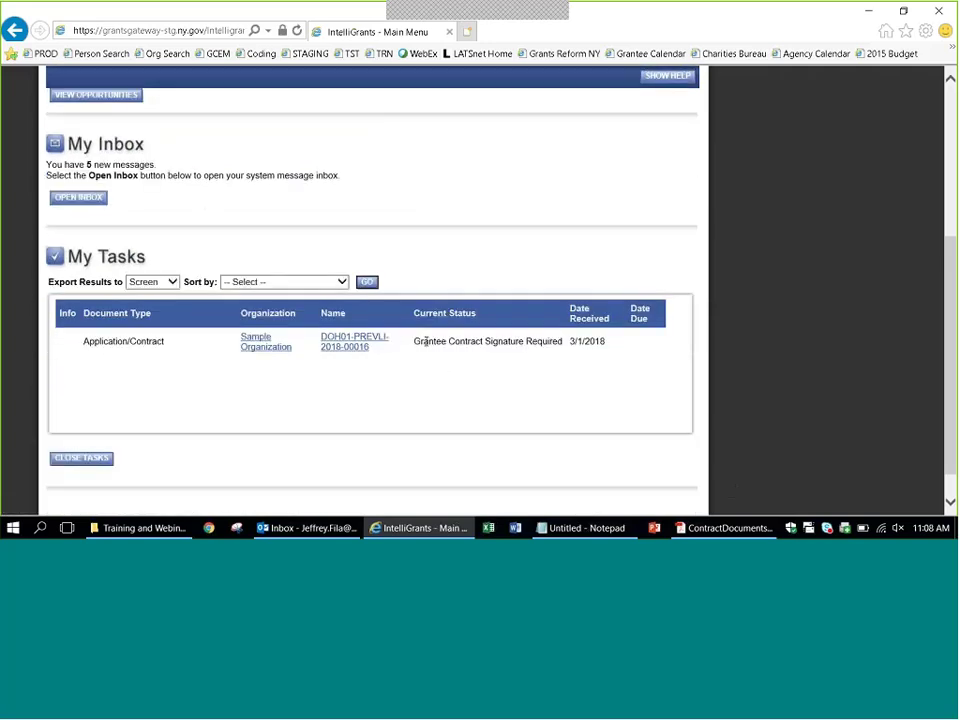
pyautogui.moveTo(425, 341); pyautogui.dragTo(531, 347)
pyautogui.click(357, 360)
pyautogui.click(349, 354)
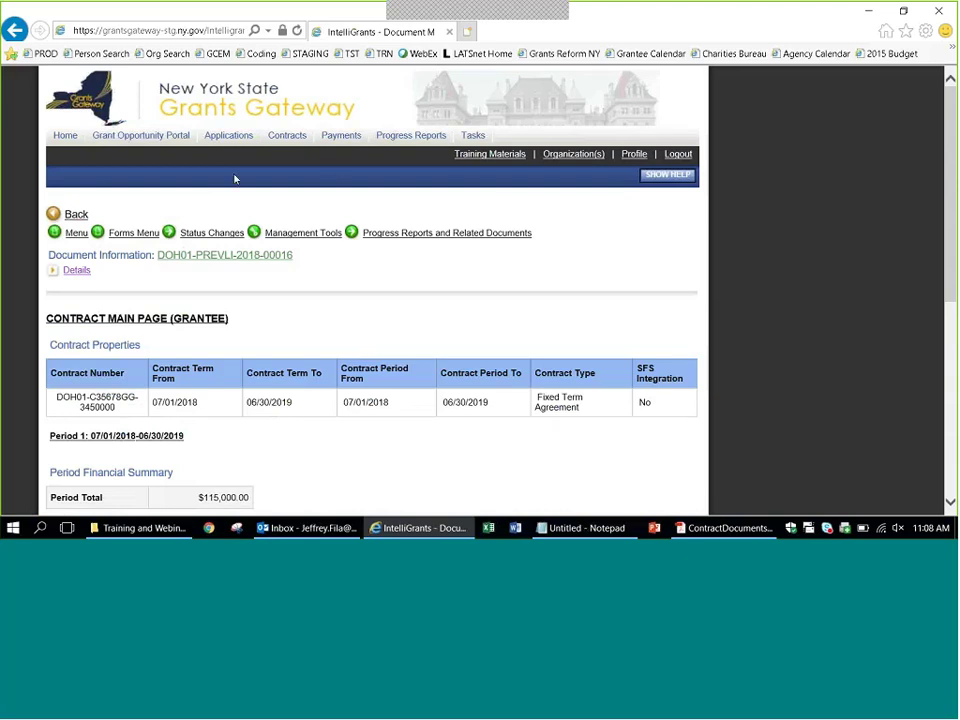
# Expand Details to confirm status Grantee Contract Signature Required, then log out.
pyautogui.moveTo(213, 232)
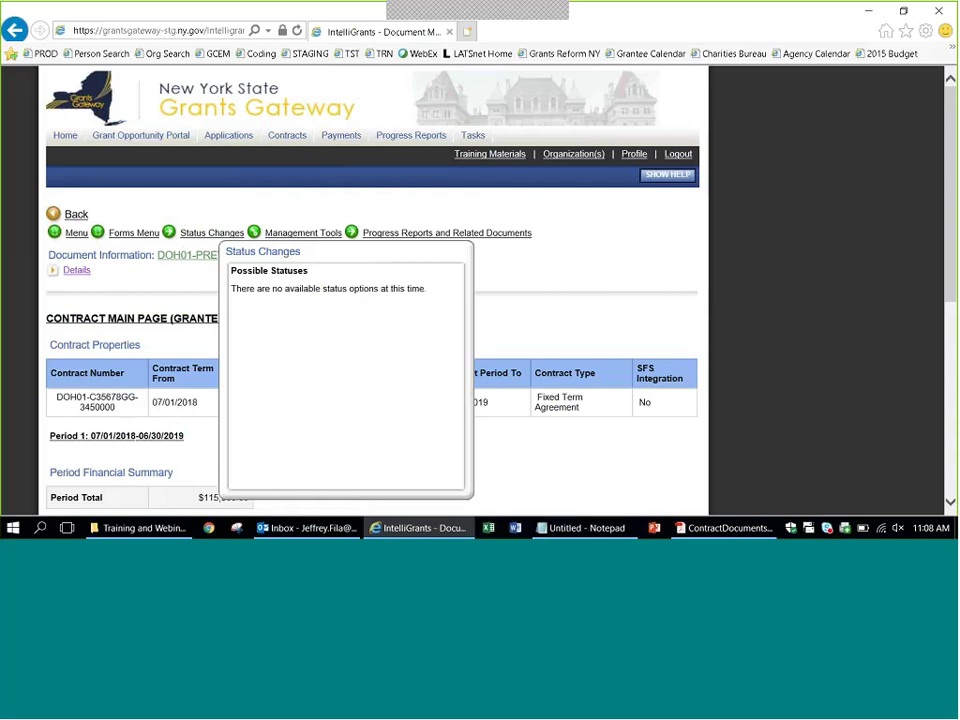
pyautogui.click(70, 273)
pyautogui.moveTo(347, 334); pyautogui.dragTo(304, 332)
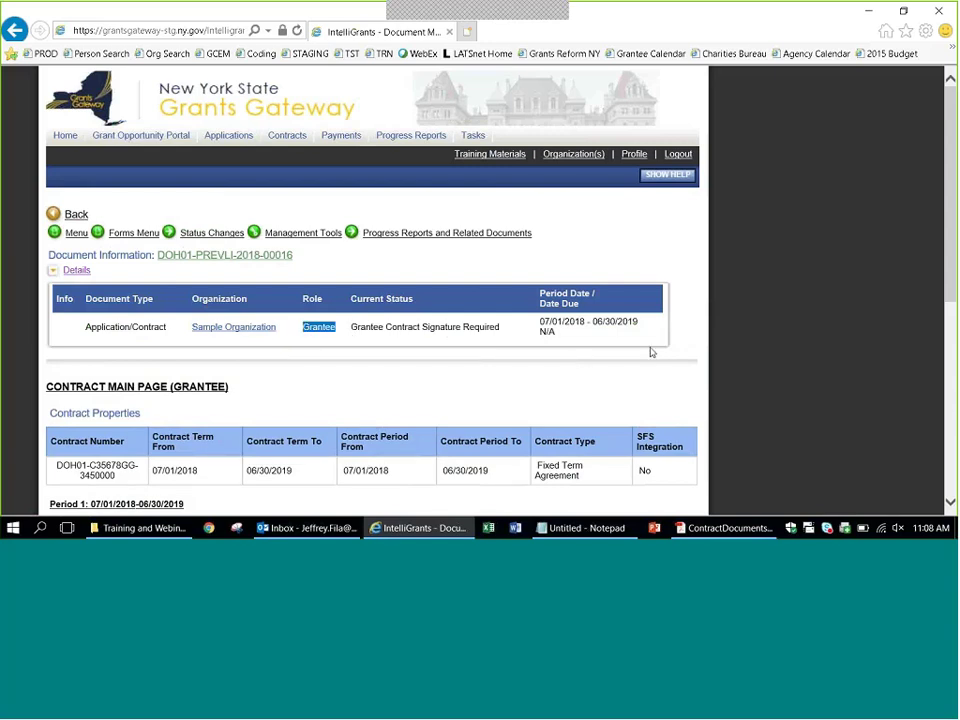
pyautogui.click(805, 327)
pyautogui.click(677, 153)
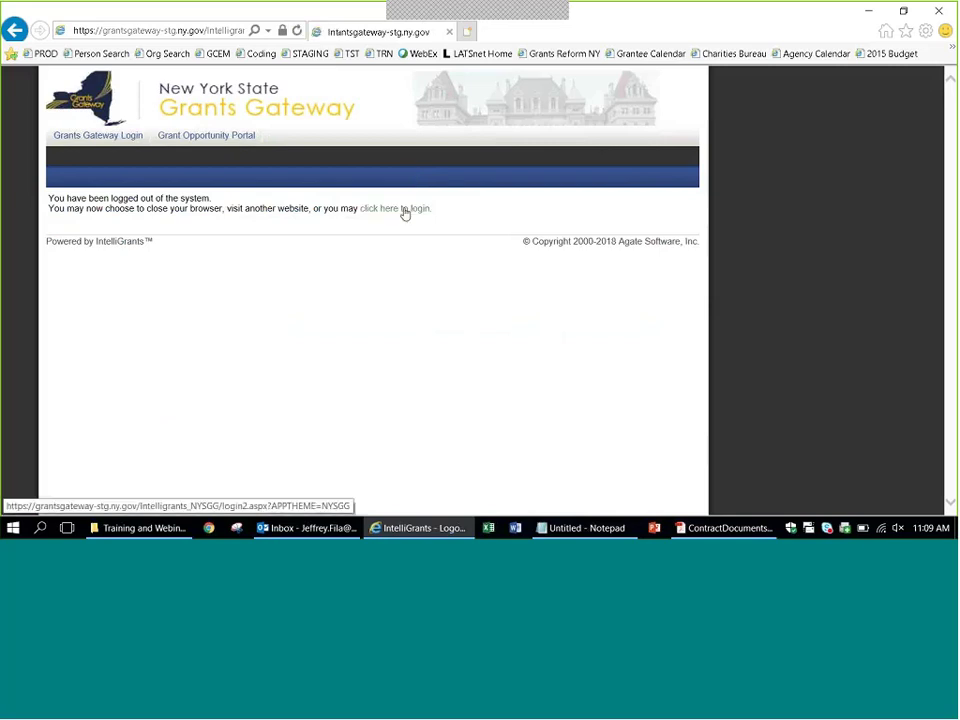
# Sign in as the contract signatory using the browser's suggested username.
pyautogui.write('bs')
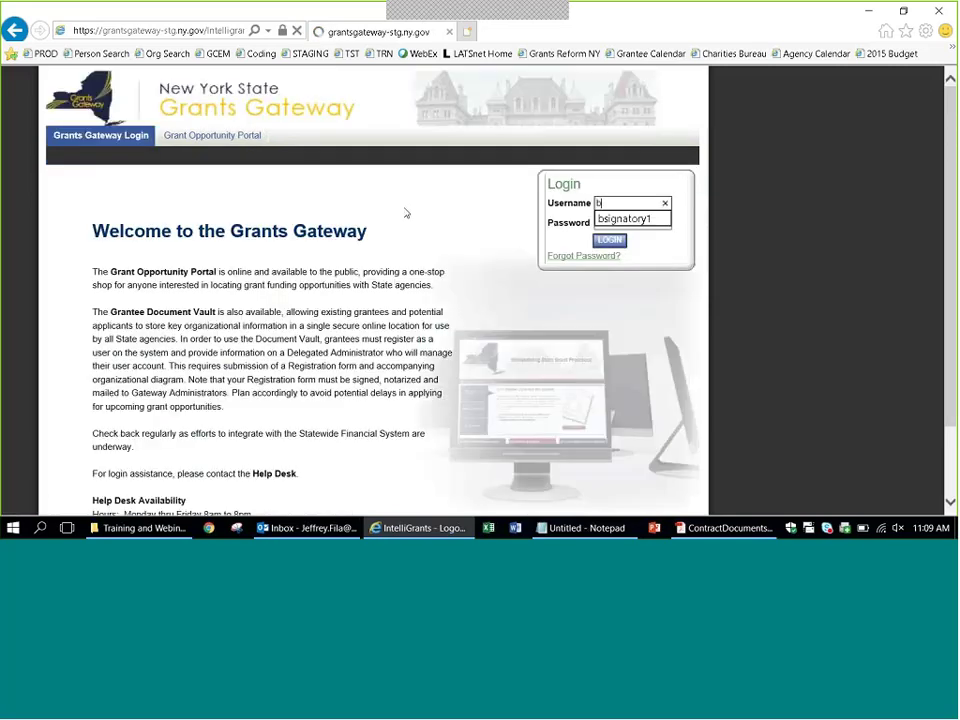
pyautogui.press('Down')
pyautogui.press('Return')
pyautogui.press('Return')
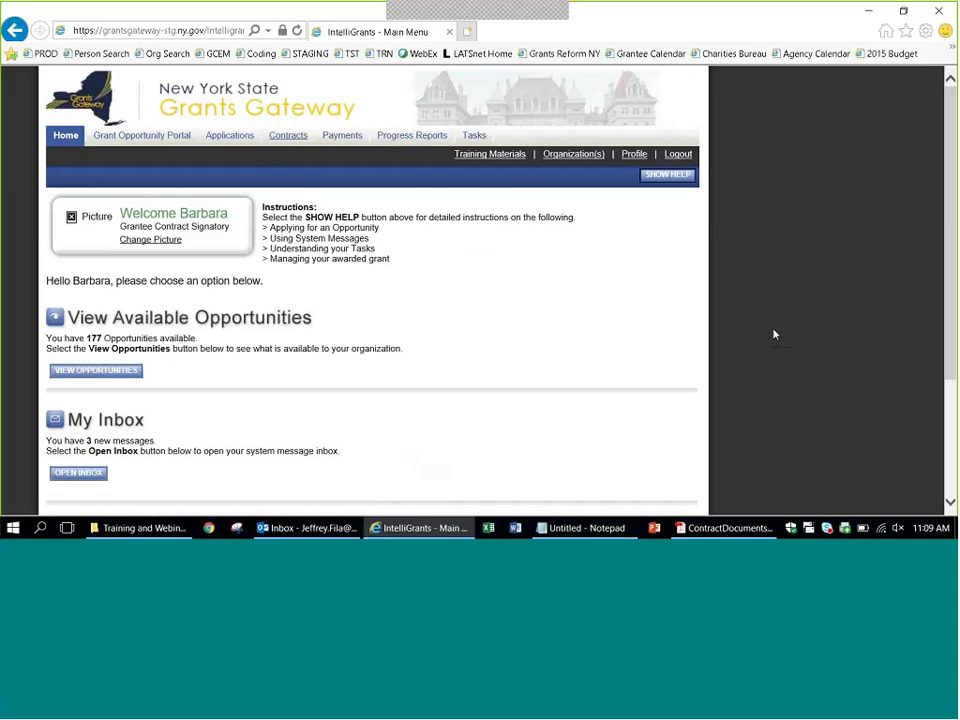
# Open contract DOH01-PREVLI-2018-00016 from the signatory's Open Tasks and check its status changes.
pyautogui.scroll(-1, 774, 334)
pyautogui.scroll(-1, 774, 334)
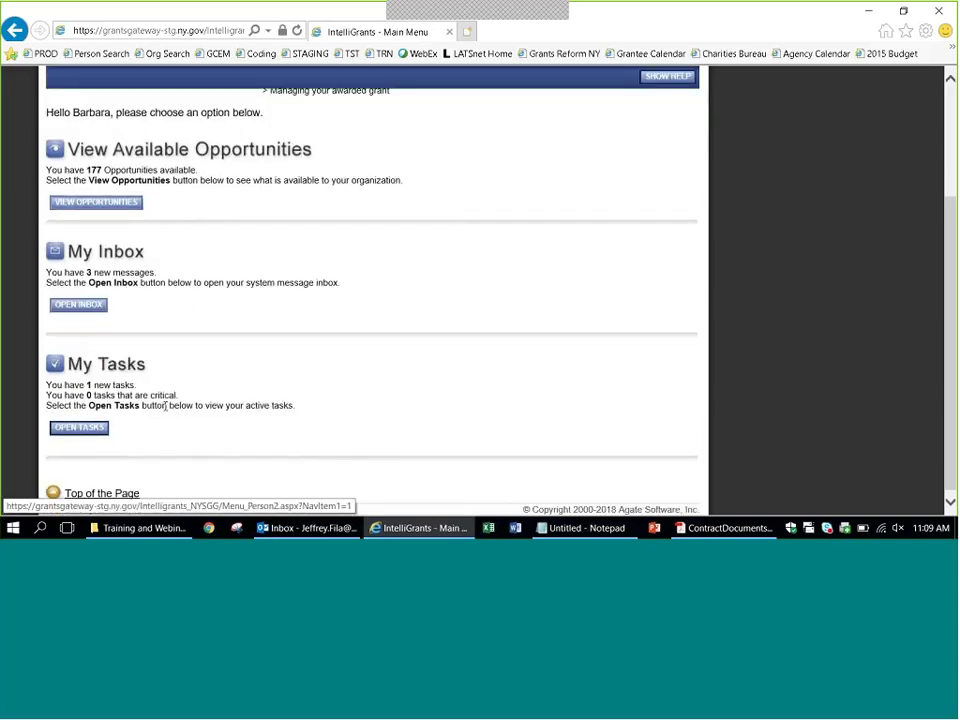
pyautogui.click(79, 427)
pyautogui.scroll(-1, 476, 355)
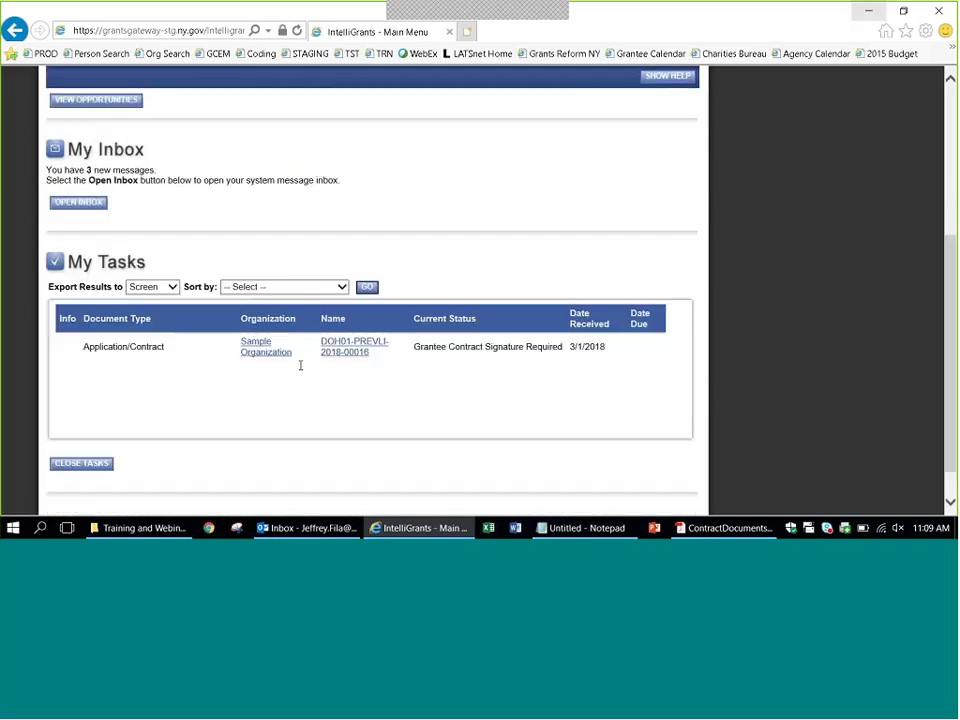
pyautogui.click(351, 358)
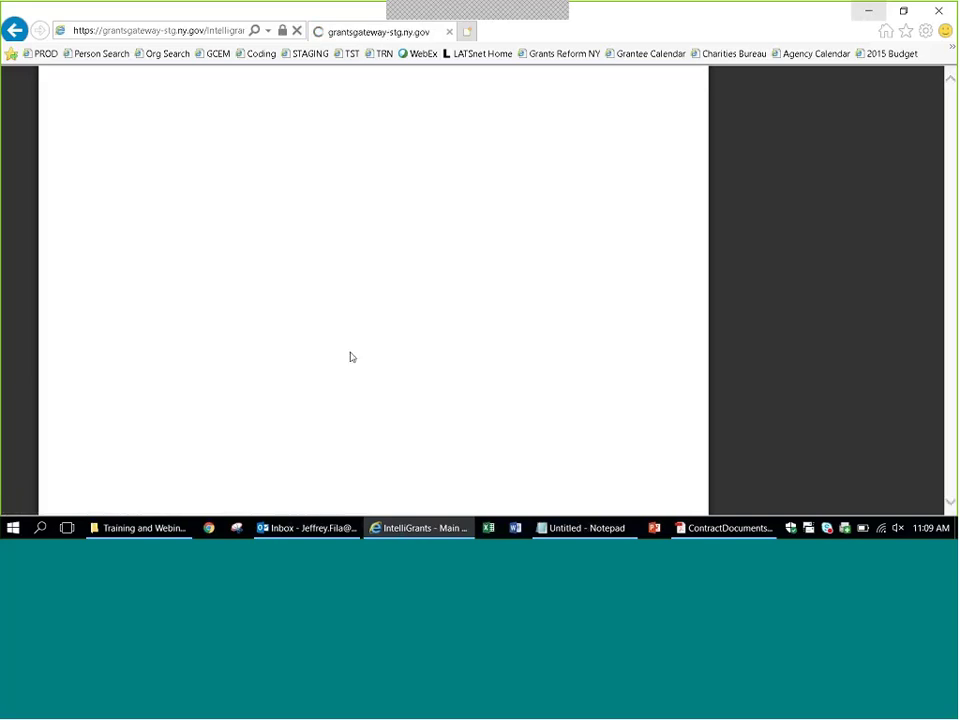
pyautogui.click(211, 233)
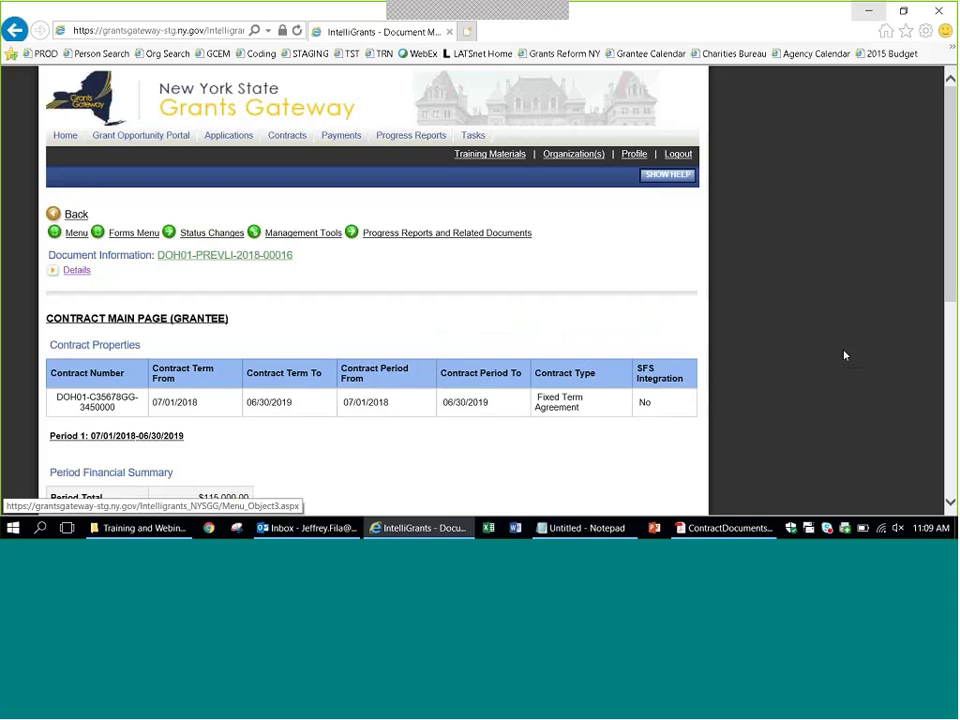
# Go to the contract's Forms list and open Contract Versions.
pyautogui.click(118, 238)
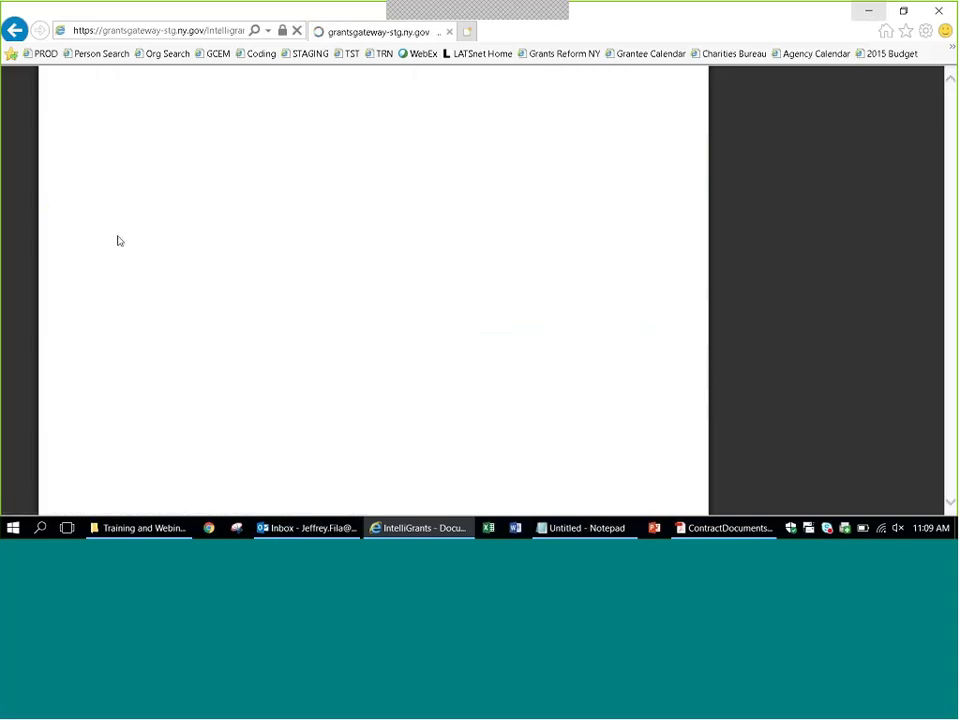
pyautogui.scroll(-2, 746, 347)
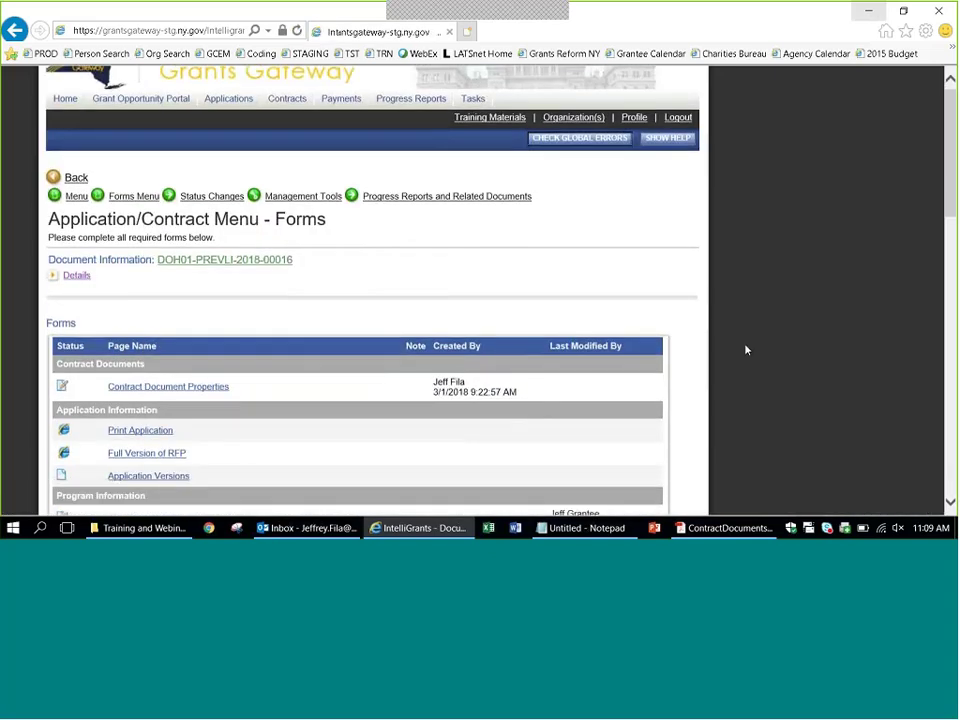
pyautogui.scroll(-10, 746, 350)
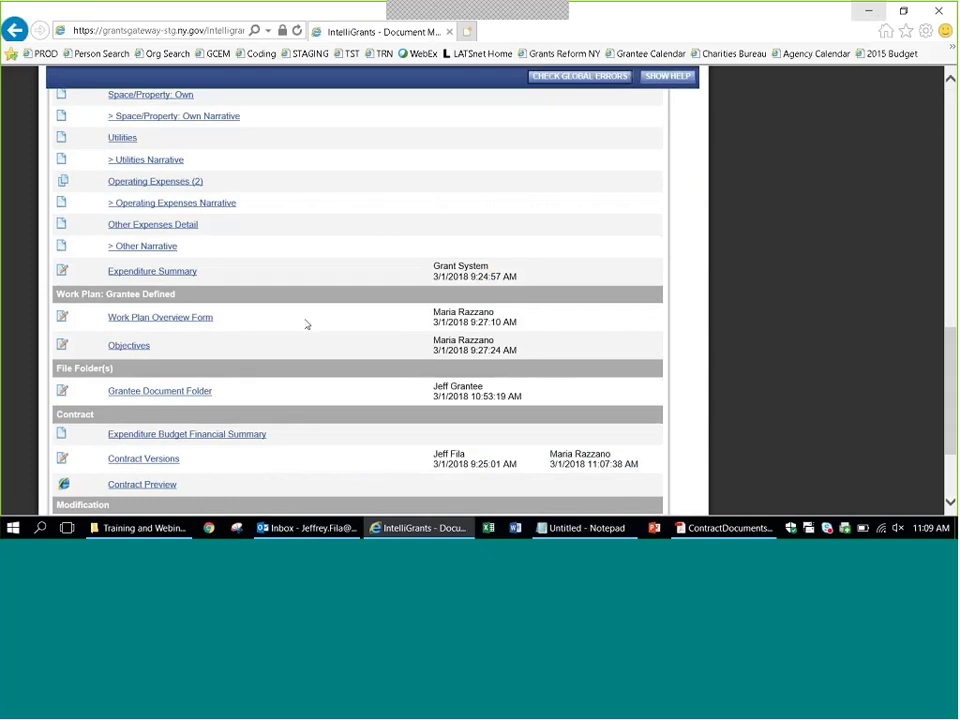
pyautogui.scroll(-1, 307, 325)
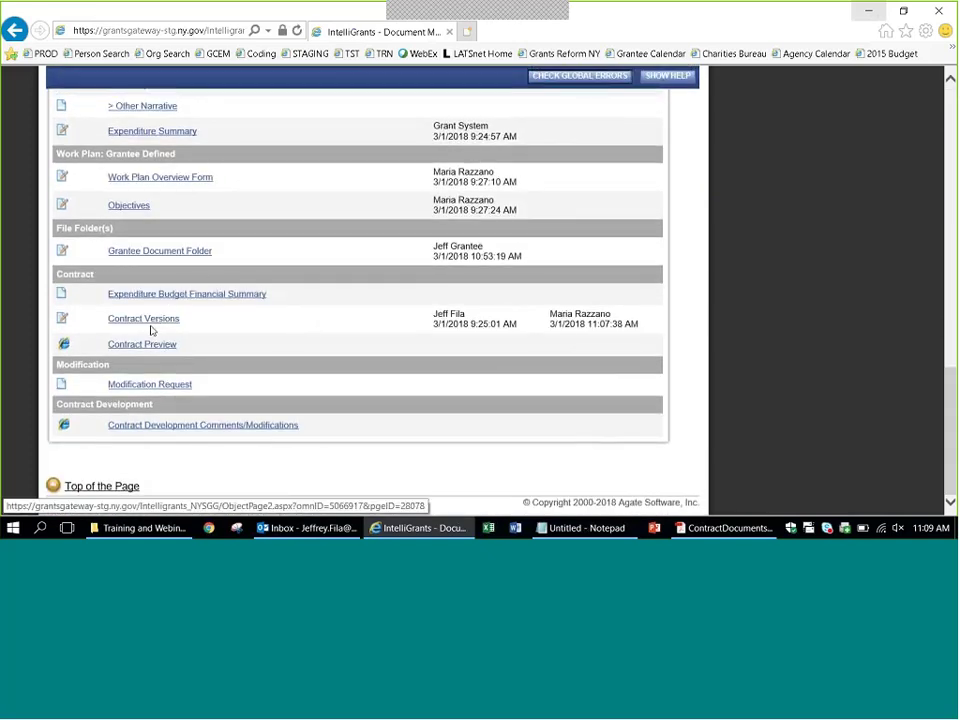
pyautogui.click(145, 319)
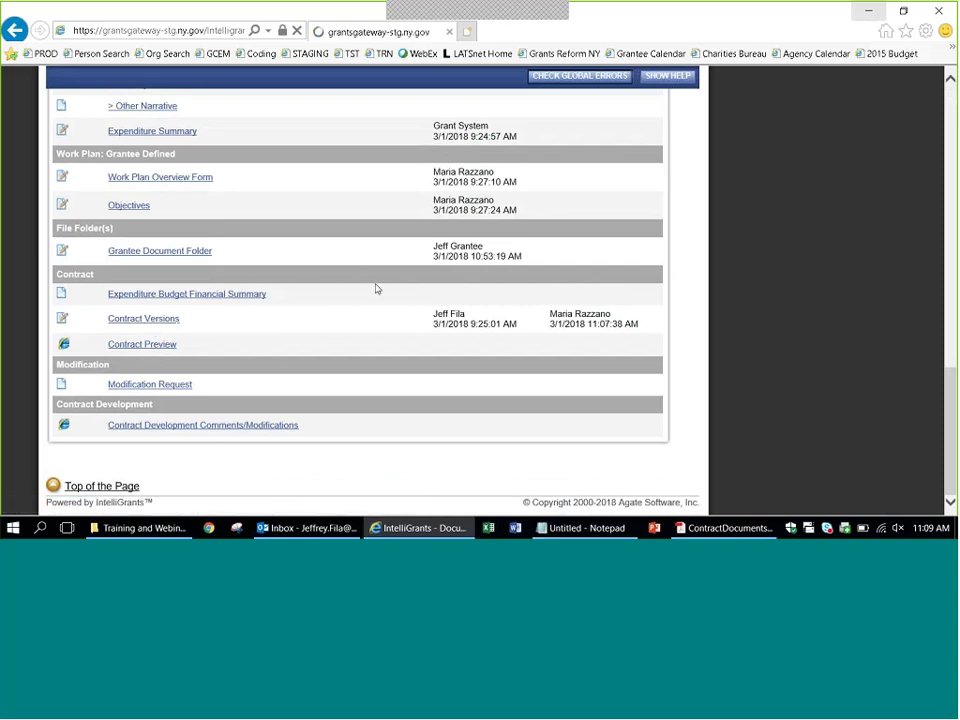
# Confirm only the Unsigned Contract has a PDF, then show the Possible Statuses popup.
pyautogui.scroll(-2, 376, 289)
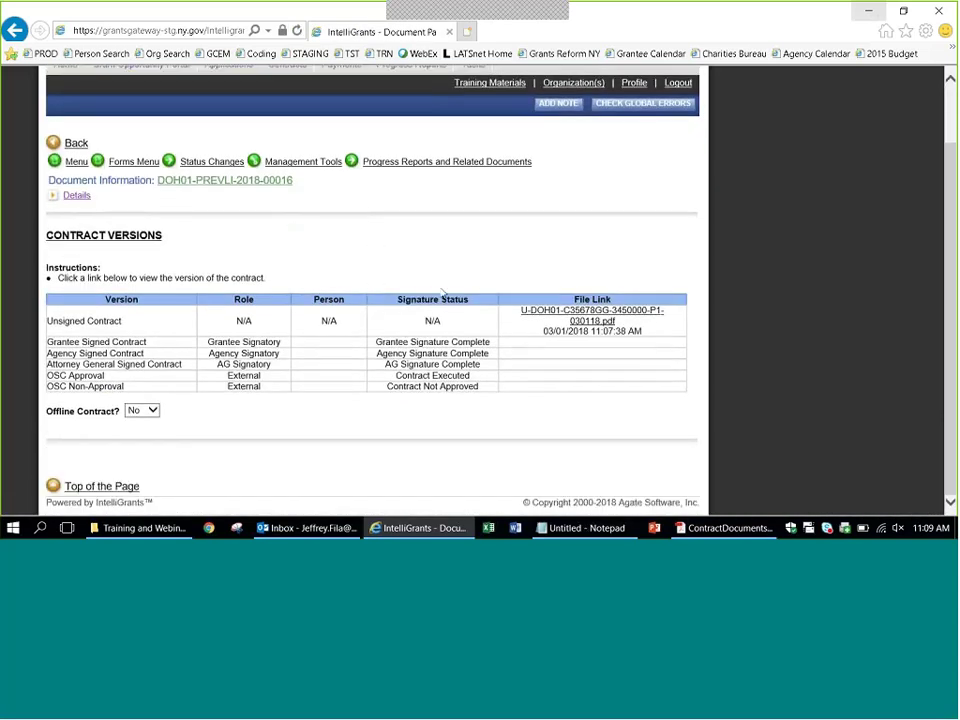
pyautogui.moveTo(121, 320); pyautogui.dragTo(47, 321)
pyautogui.click(113, 336)
pyautogui.scroll(1, 811, 398)
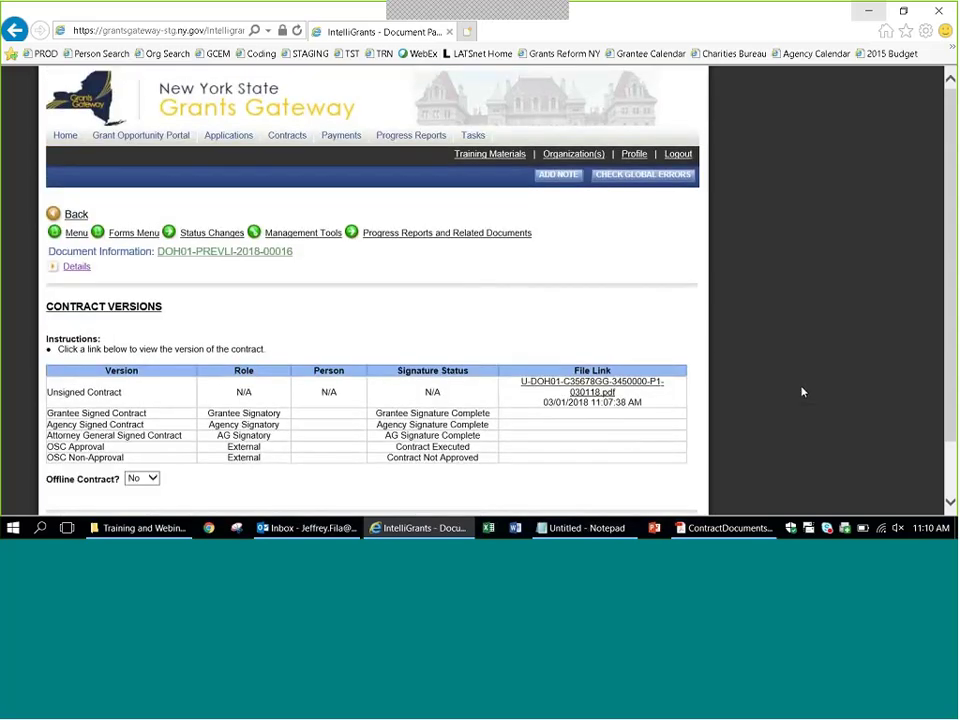
pyautogui.click(212, 232)
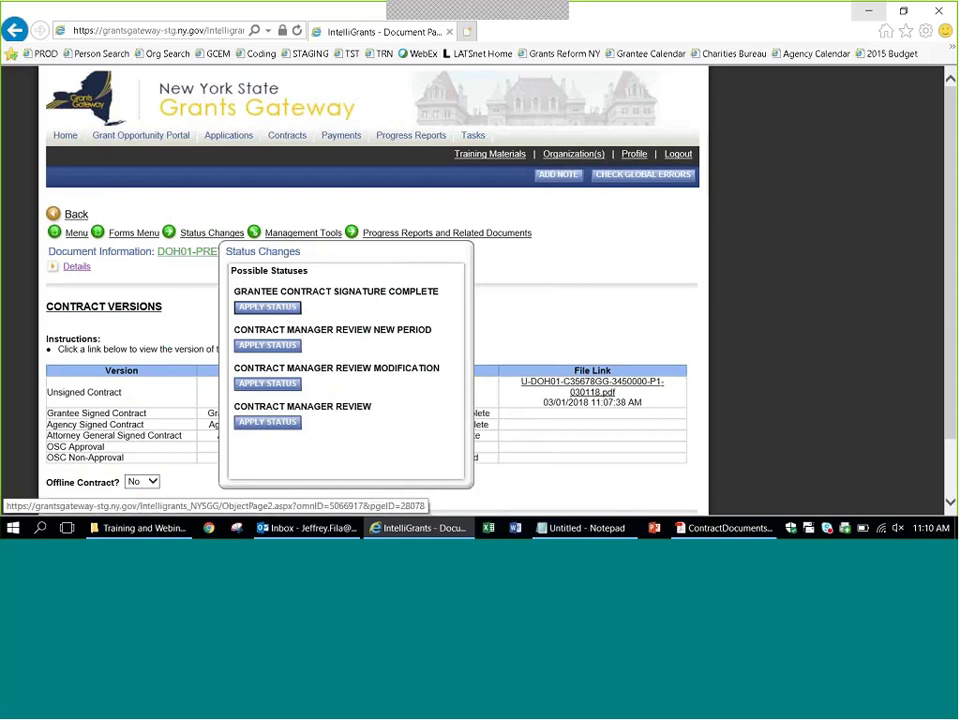
# On the full Status Options page, apply Grantee Contract Signature Complete.
pyautogui.click(285, 386)
pyautogui.click(207, 238)
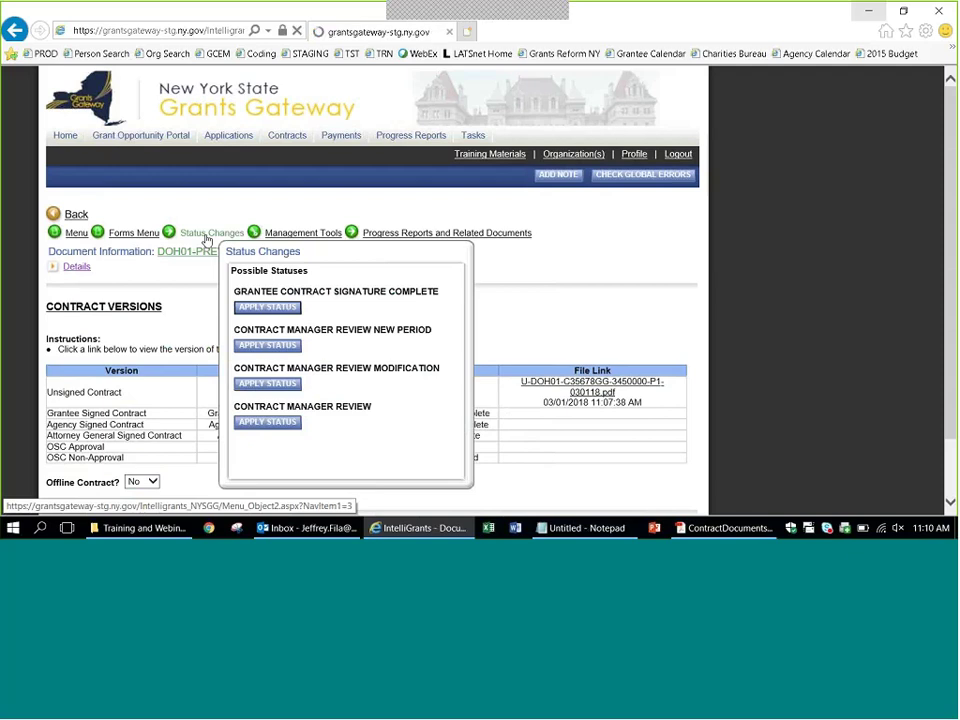
pyautogui.scroll(-1, 207, 238)
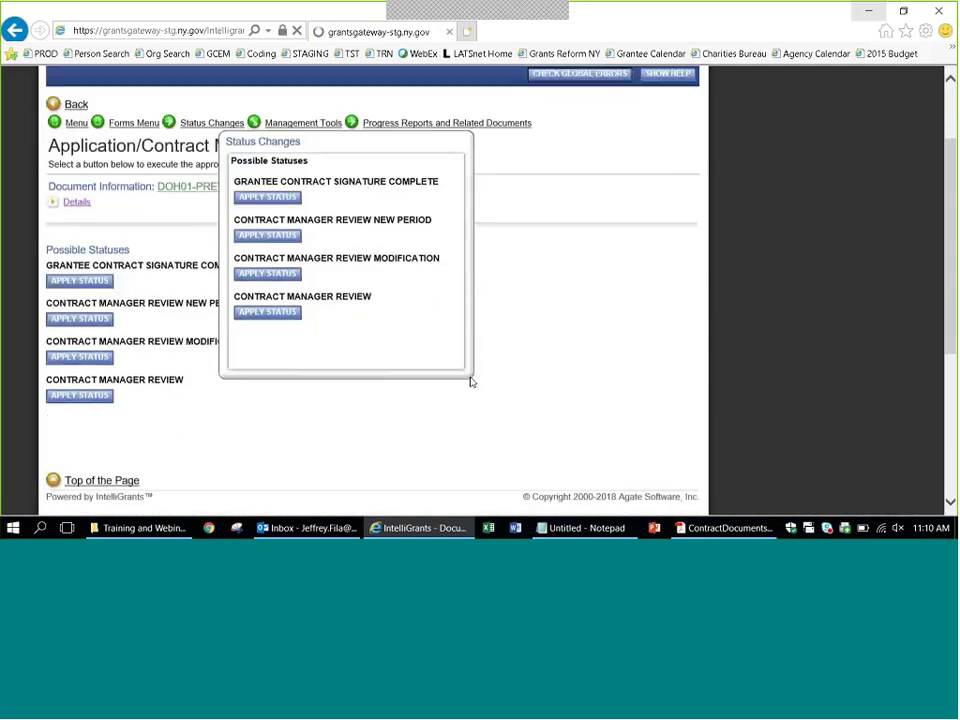
pyautogui.click(83, 279)
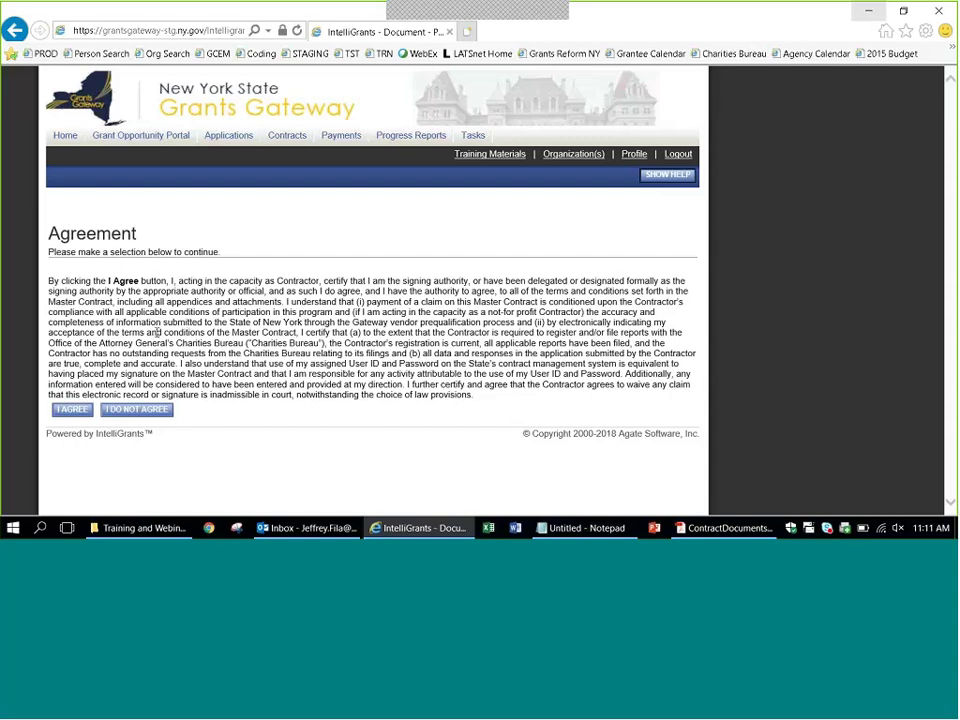
# Choose I AGREE to accept the contractor signing-authority certification.
pyautogui.click(72, 409)
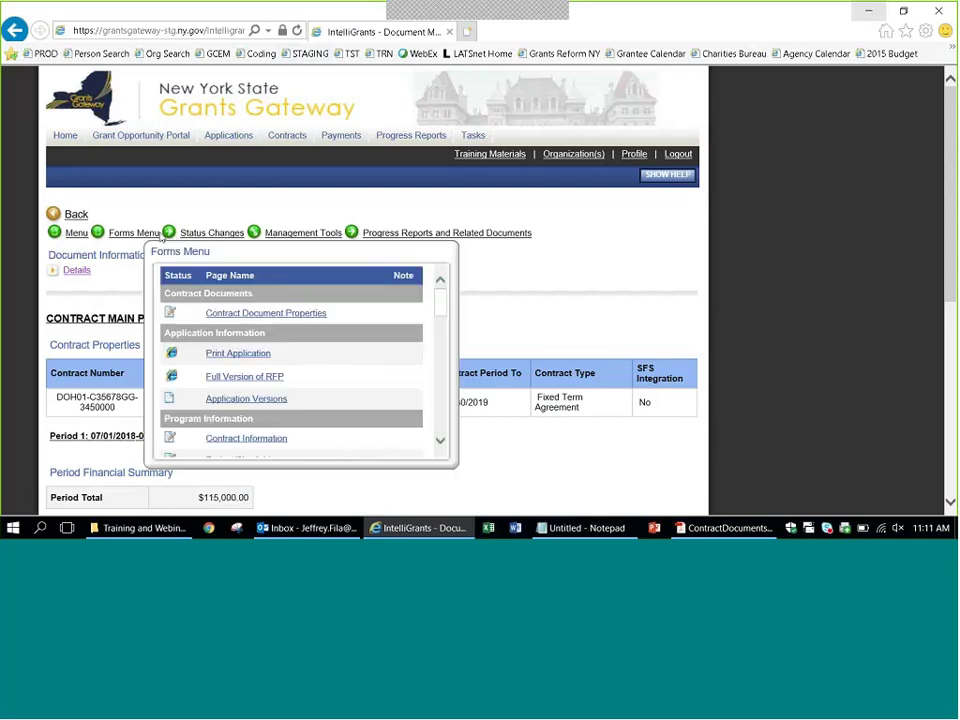
# Go to Contract Versions via the Forms Menu and open the G-DOH01 Grantee Signed Contract PDF.
pyautogui.click(118, 236)
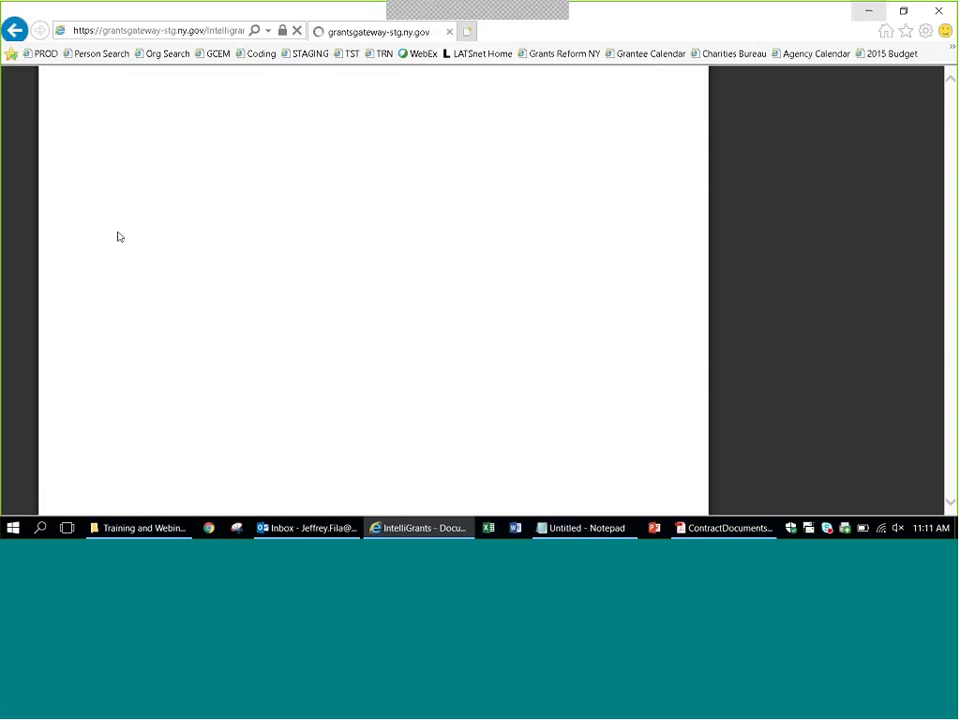
pyautogui.scroll(-3, 118, 236)
pyautogui.scroll(-10, 118, 236)
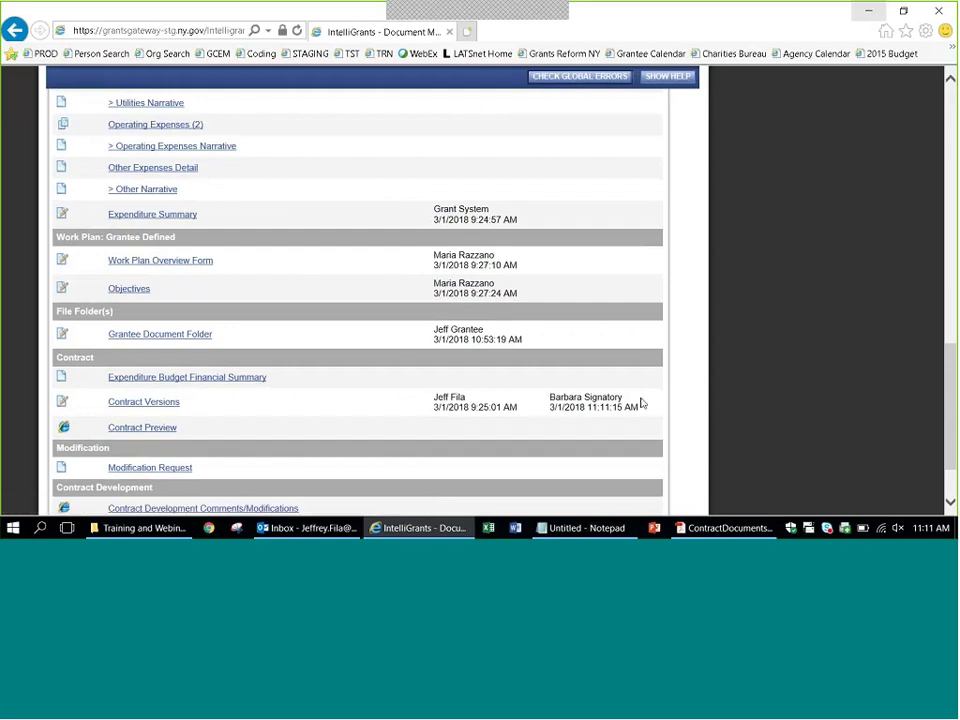
pyautogui.click(146, 405)
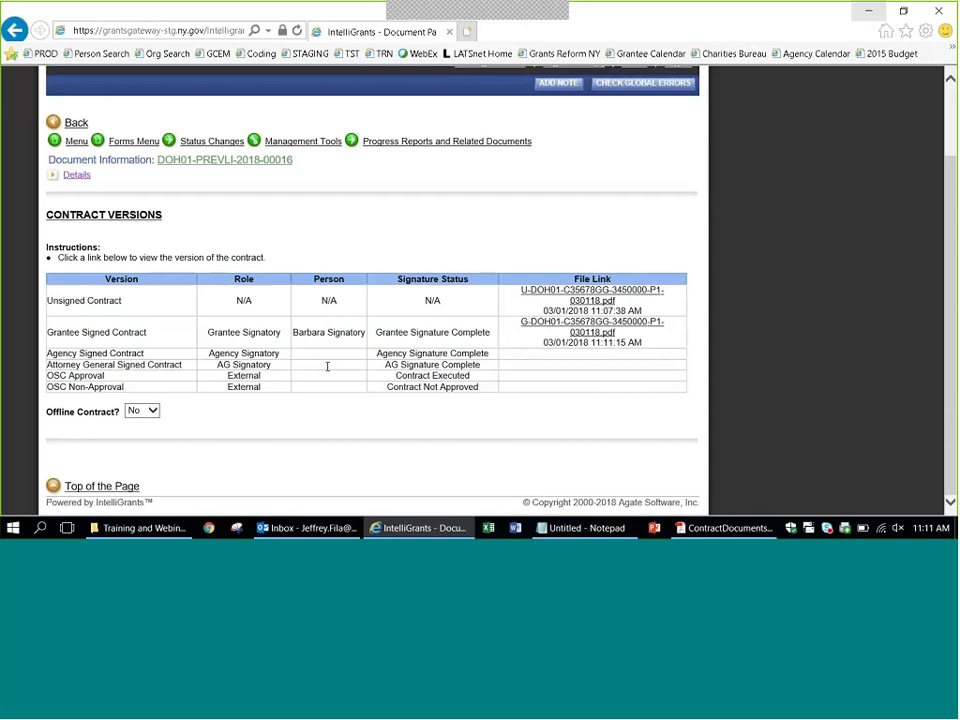
pyautogui.click(541, 328)
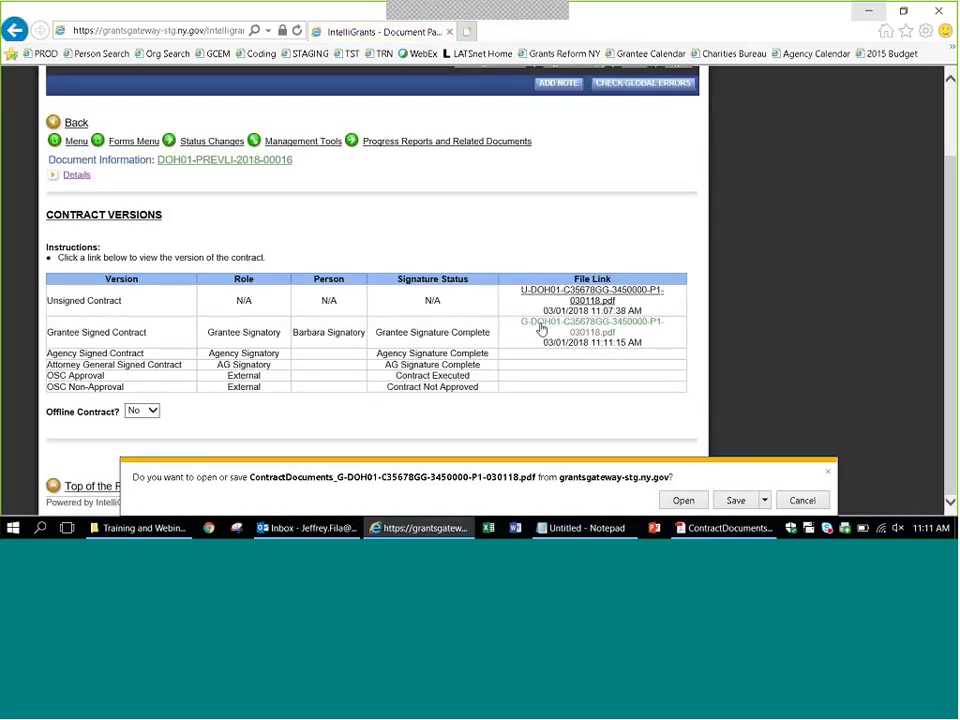
# Open the signed contract in Acrobat, check the contractor signature block, then minimize Acrobat.
pyautogui.click(683, 500)
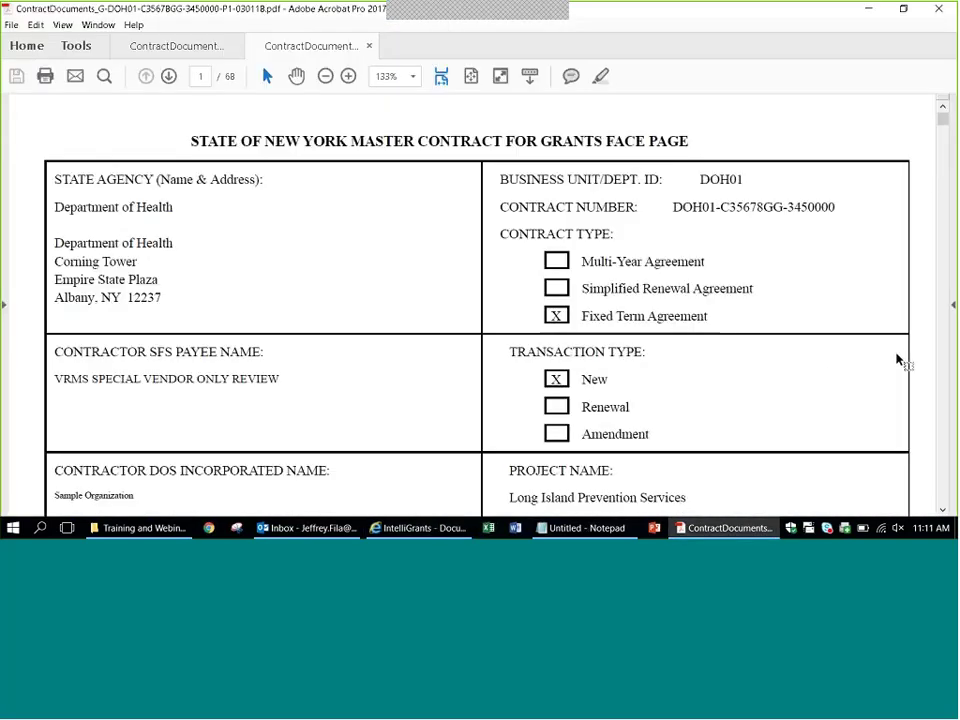
pyautogui.scroll(-10, 928, 358)
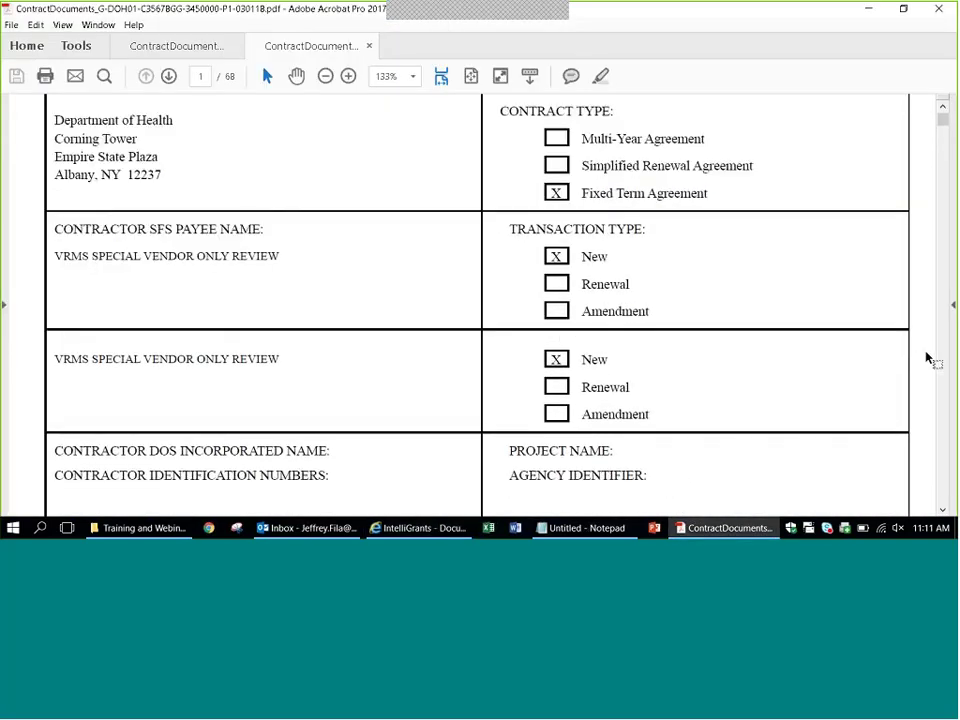
pyautogui.scroll(-20, 928, 358)
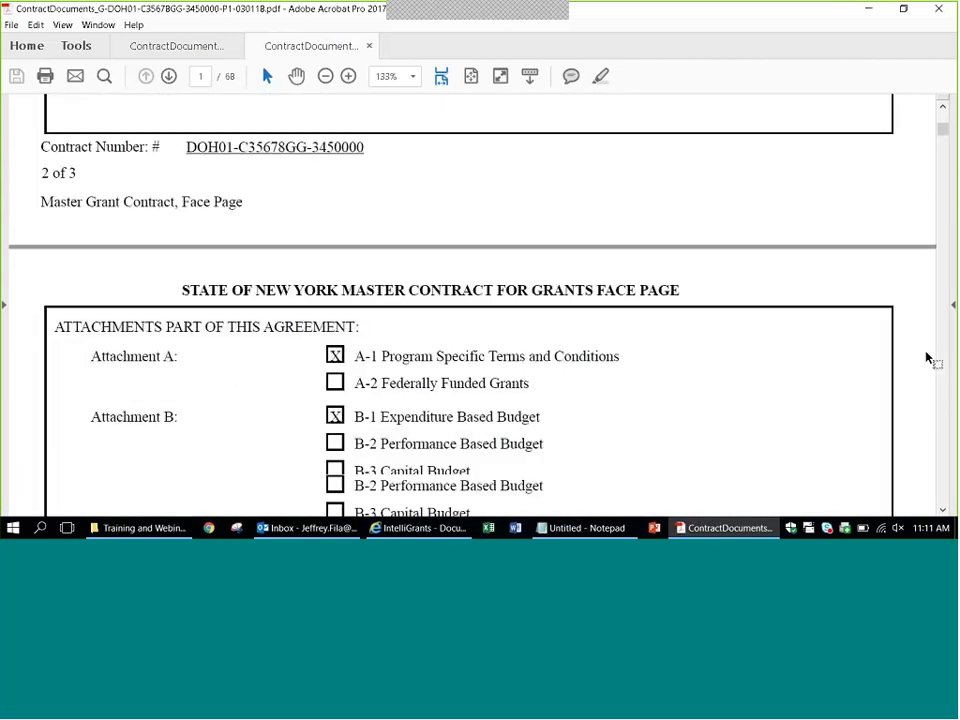
pyautogui.scroll(-15, 928, 358)
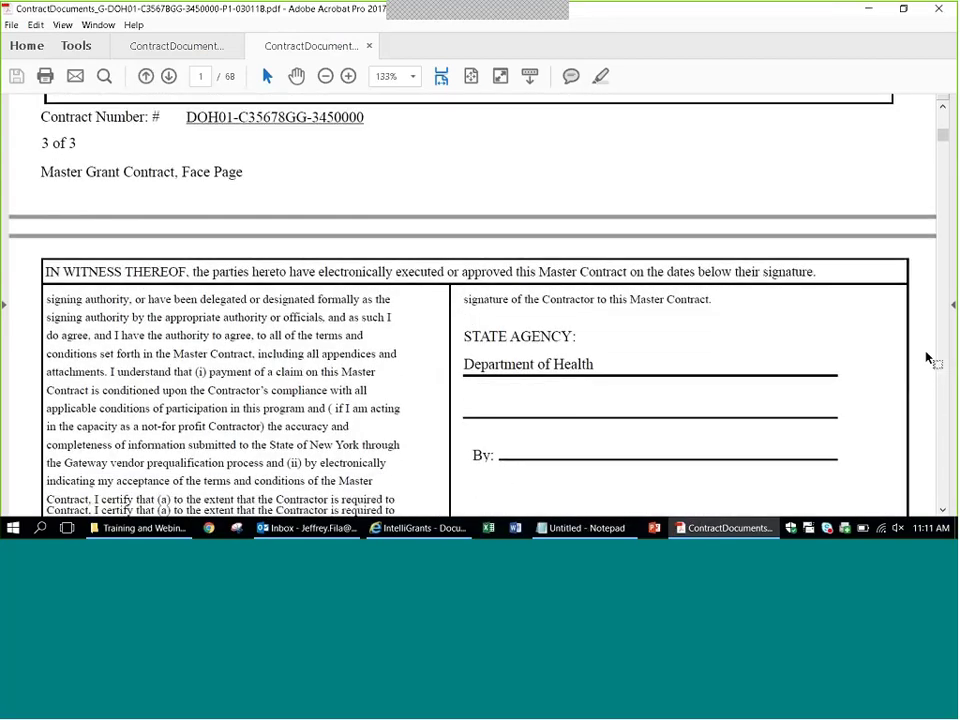
pyautogui.scroll(-5, 928, 358)
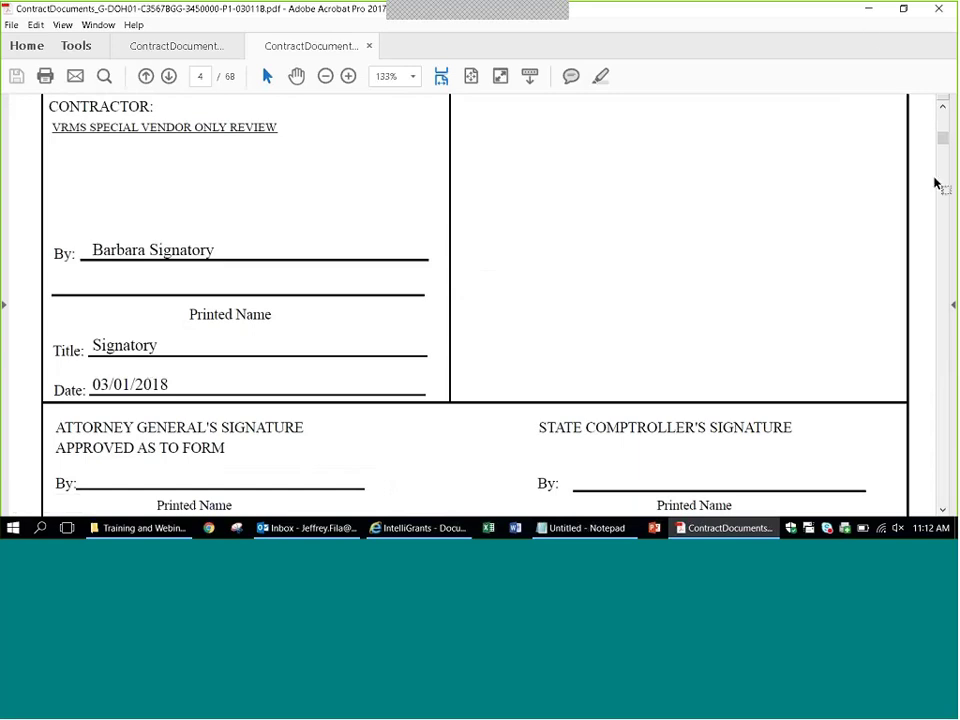
pyautogui.scroll(5, 936, 184)
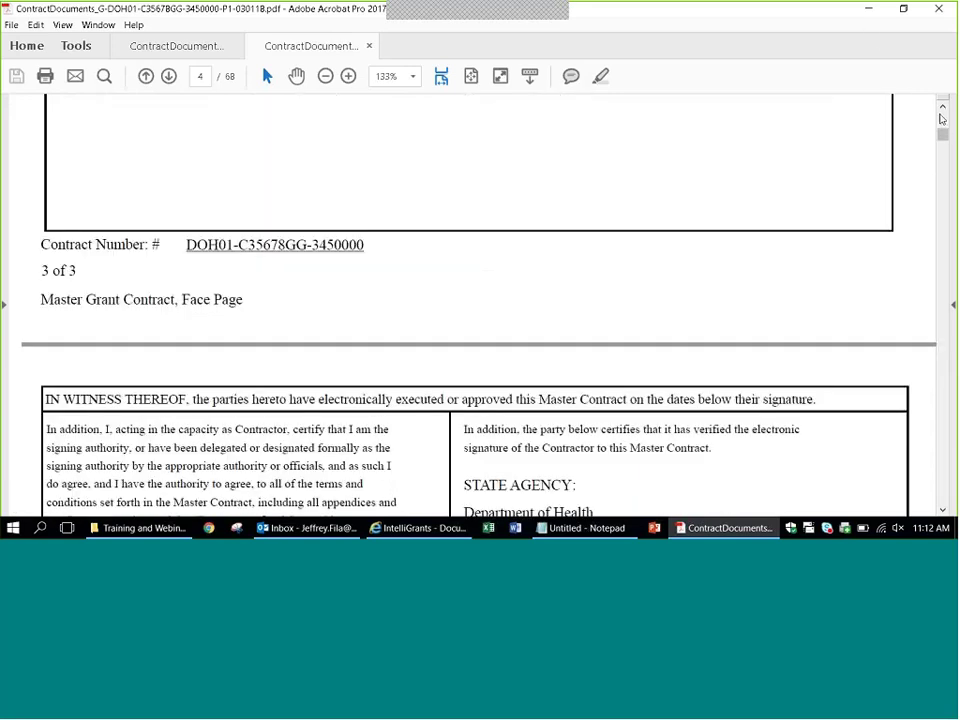
pyautogui.scroll(1, 944, 125)
pyautogui.scroll(10, 945, 127)
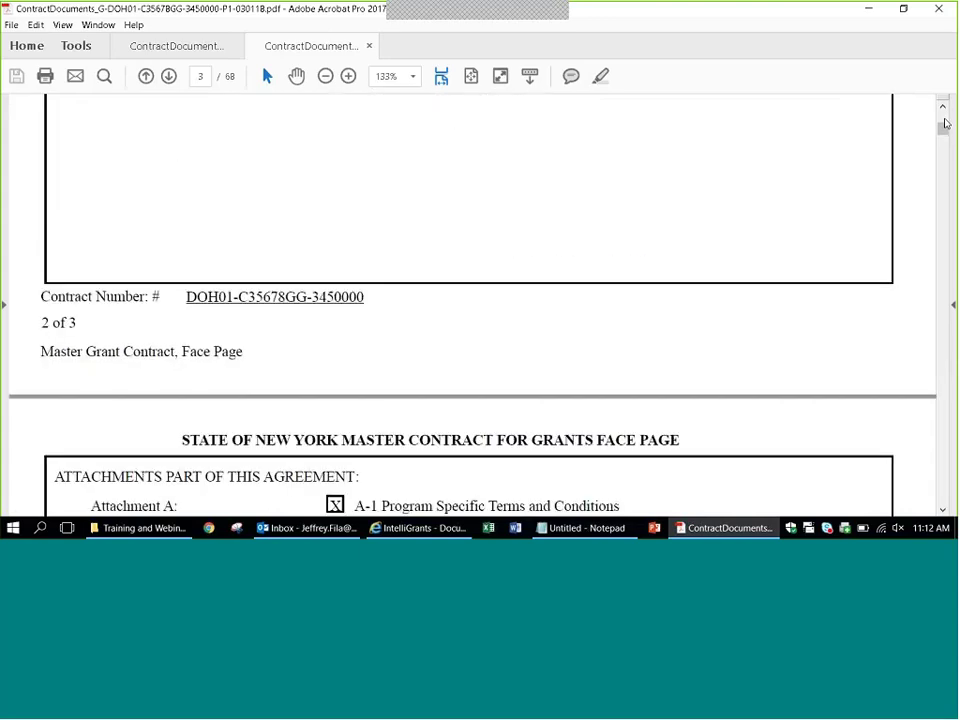
pyautogui.scroll(5, 945, 127)
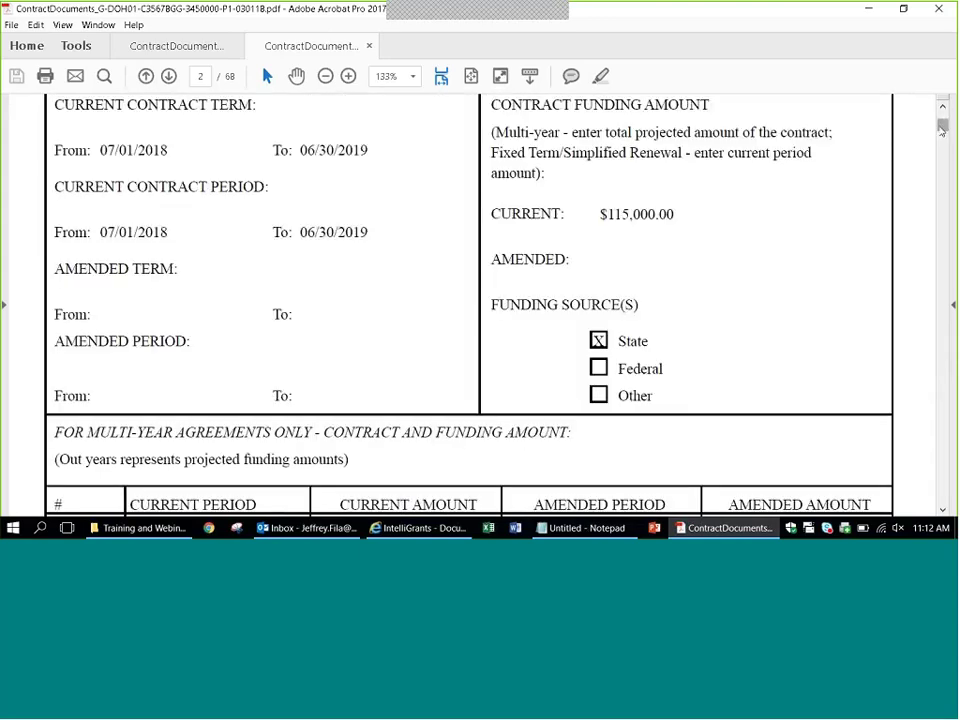
pyautogui.scroll(5, 946, 139)
pyautogui.scroll(5, 936, 126)
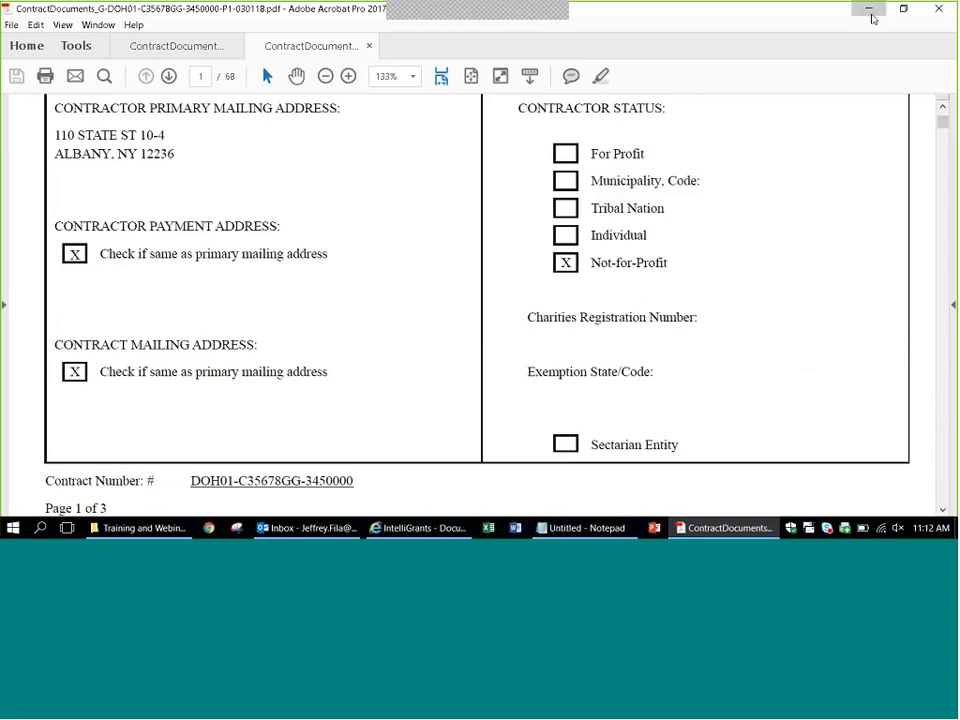
pyautogui.click(870, 12)
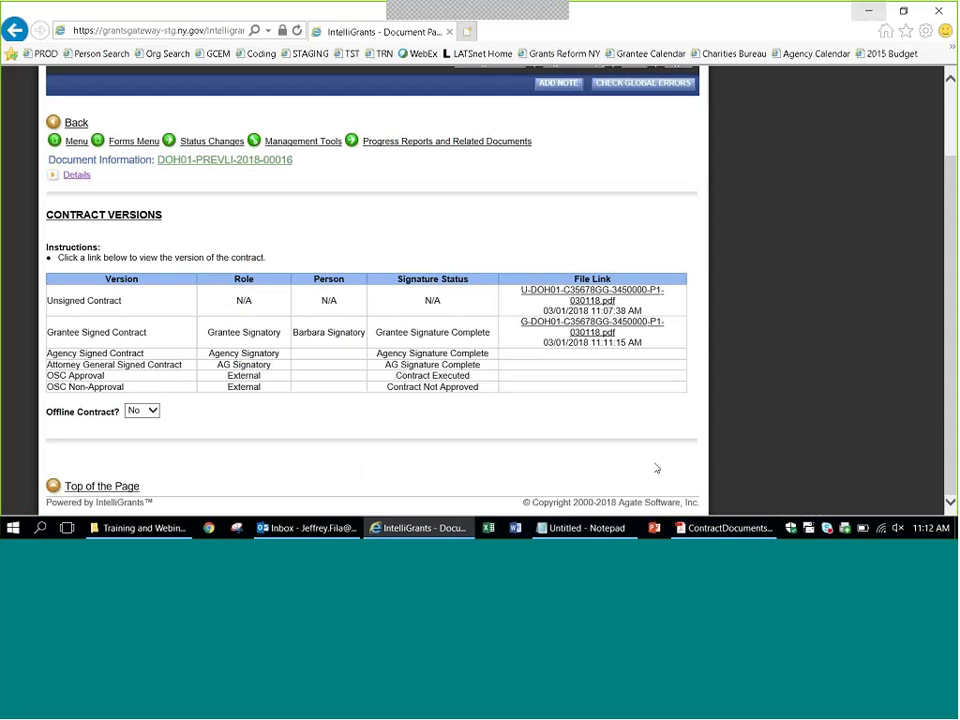
# On the contract main page, expand Details to confirm Contract Package Validation and the $115,000.00 period total.
pyautogui.click(74, 144)
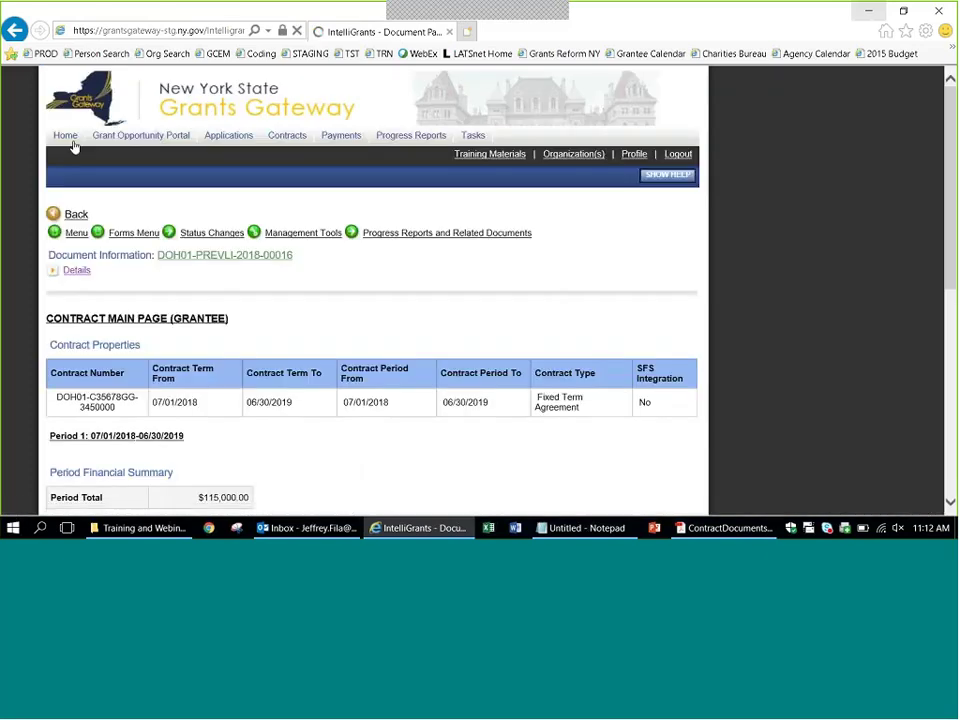
pyautogui.click(72, 271)
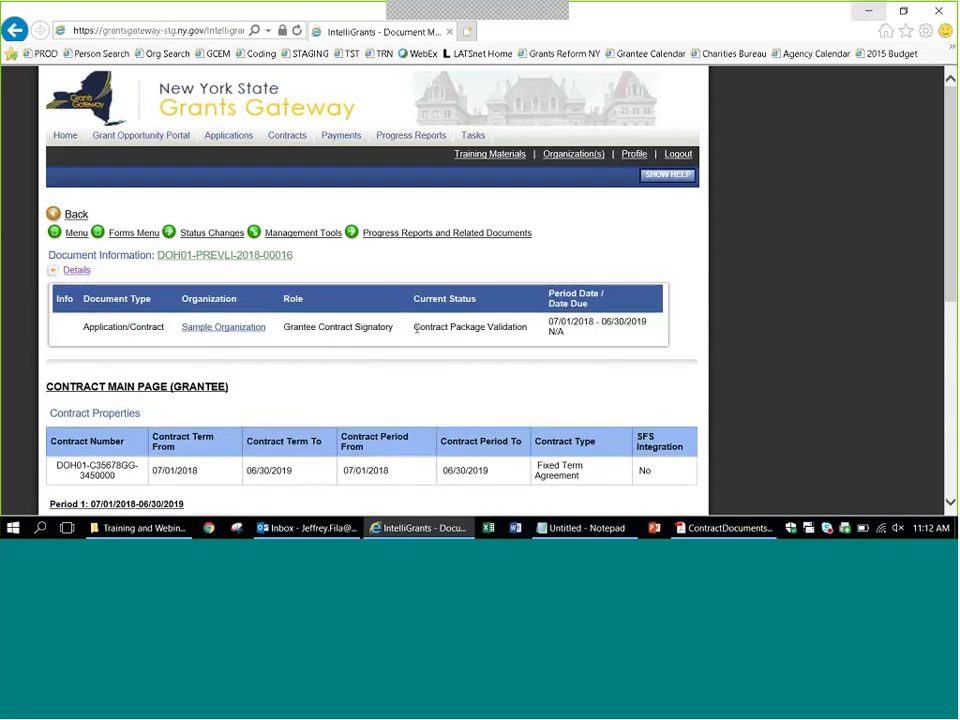
pyautogui.moveTo(416, 329); pyautogui.dragTo(517, 330)
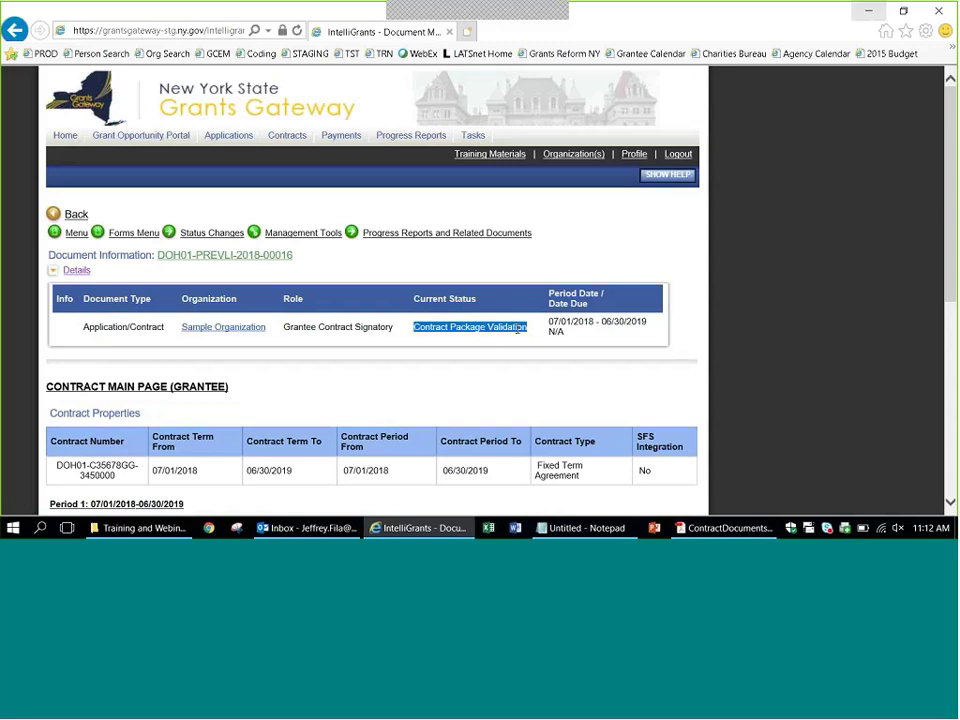
pyautogui.click(780, 349)
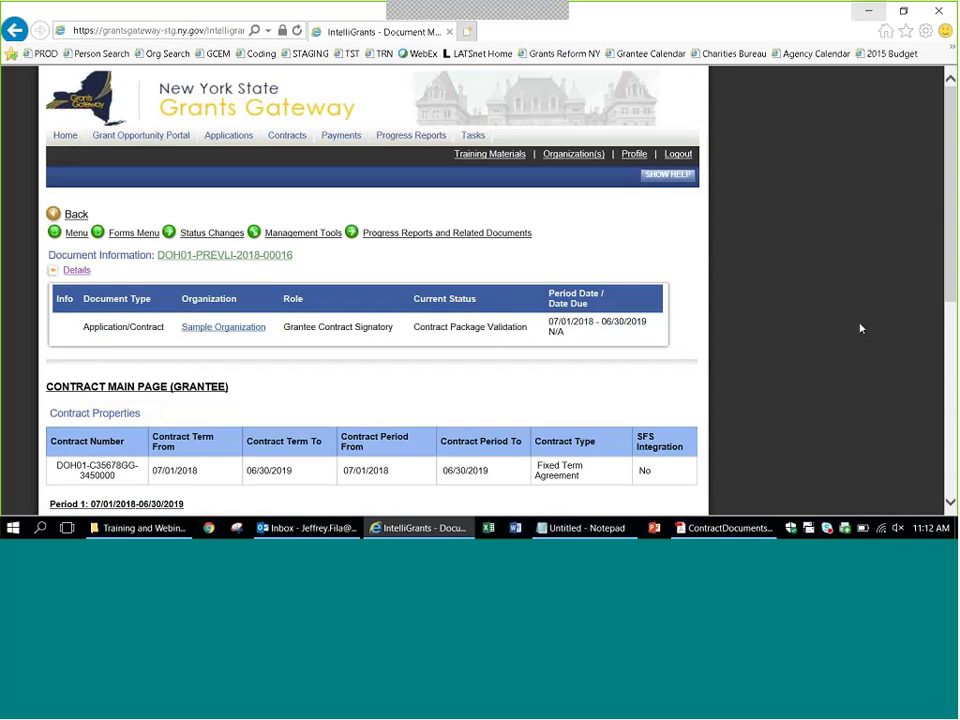
pyautogui.scroll(-3, 952, 286)
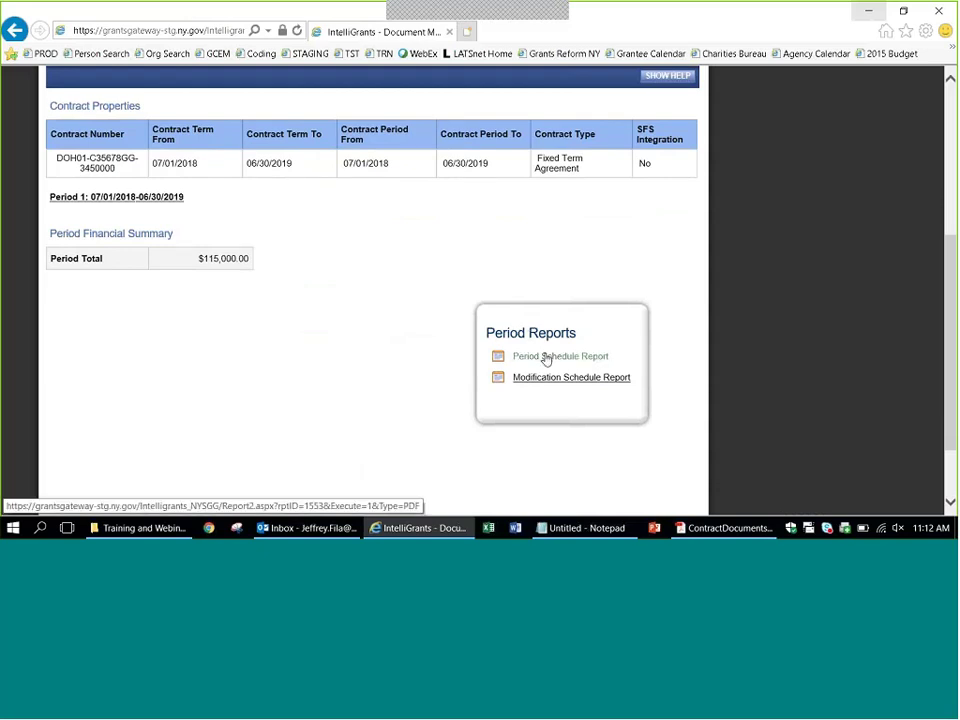
# Generate the Period Schedule Report PDF and zoom to fit width to read its 136 scheduled days.
pyautogui.click(546, 358)
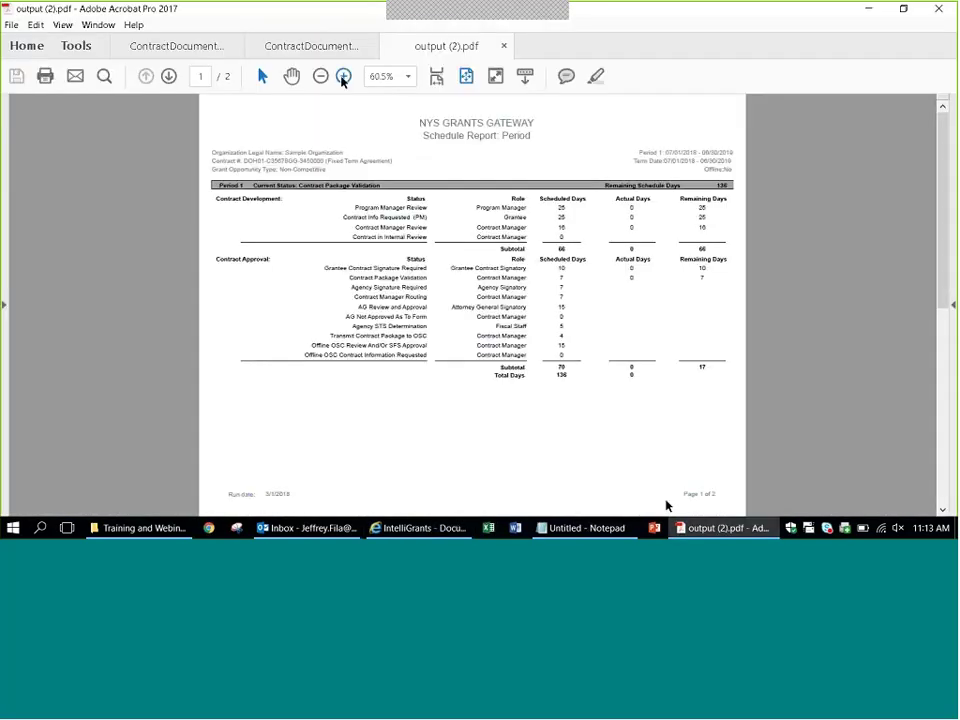
pyautogui.click(343, 77)
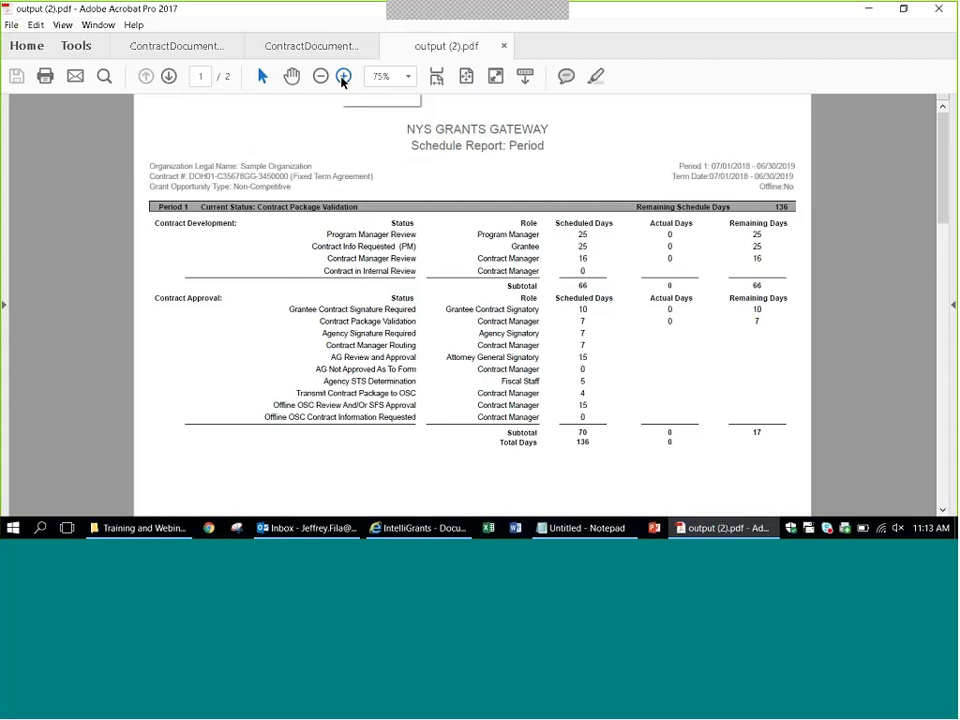
pyautogui.hotkey('ctrl', '2')
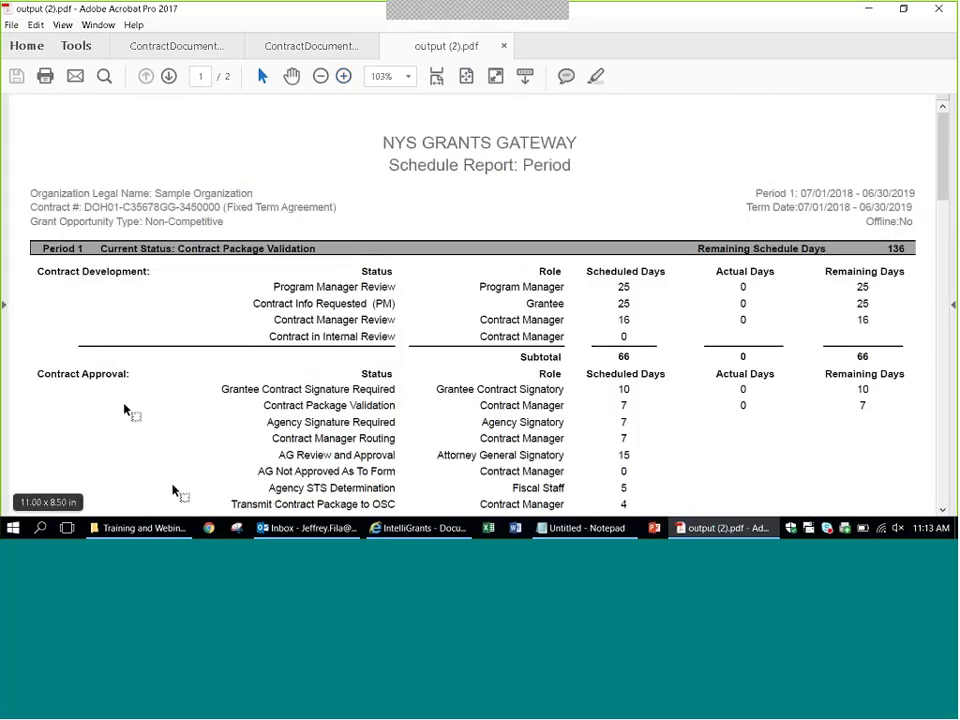
pyautogui.moveTo(940, 180); pyautogui.dragTo(940, 243)
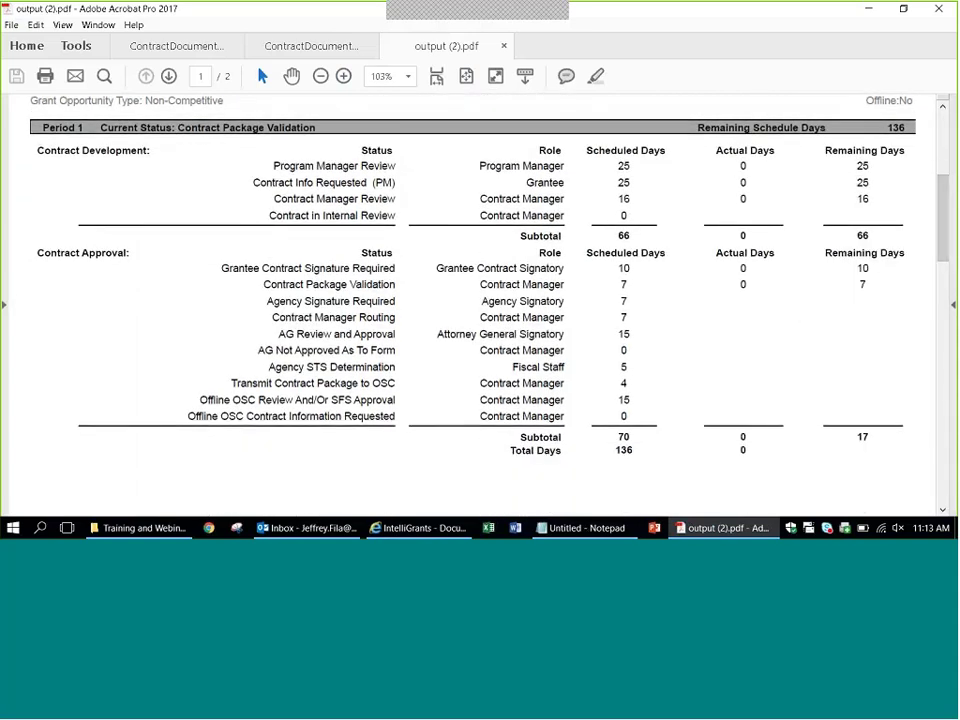